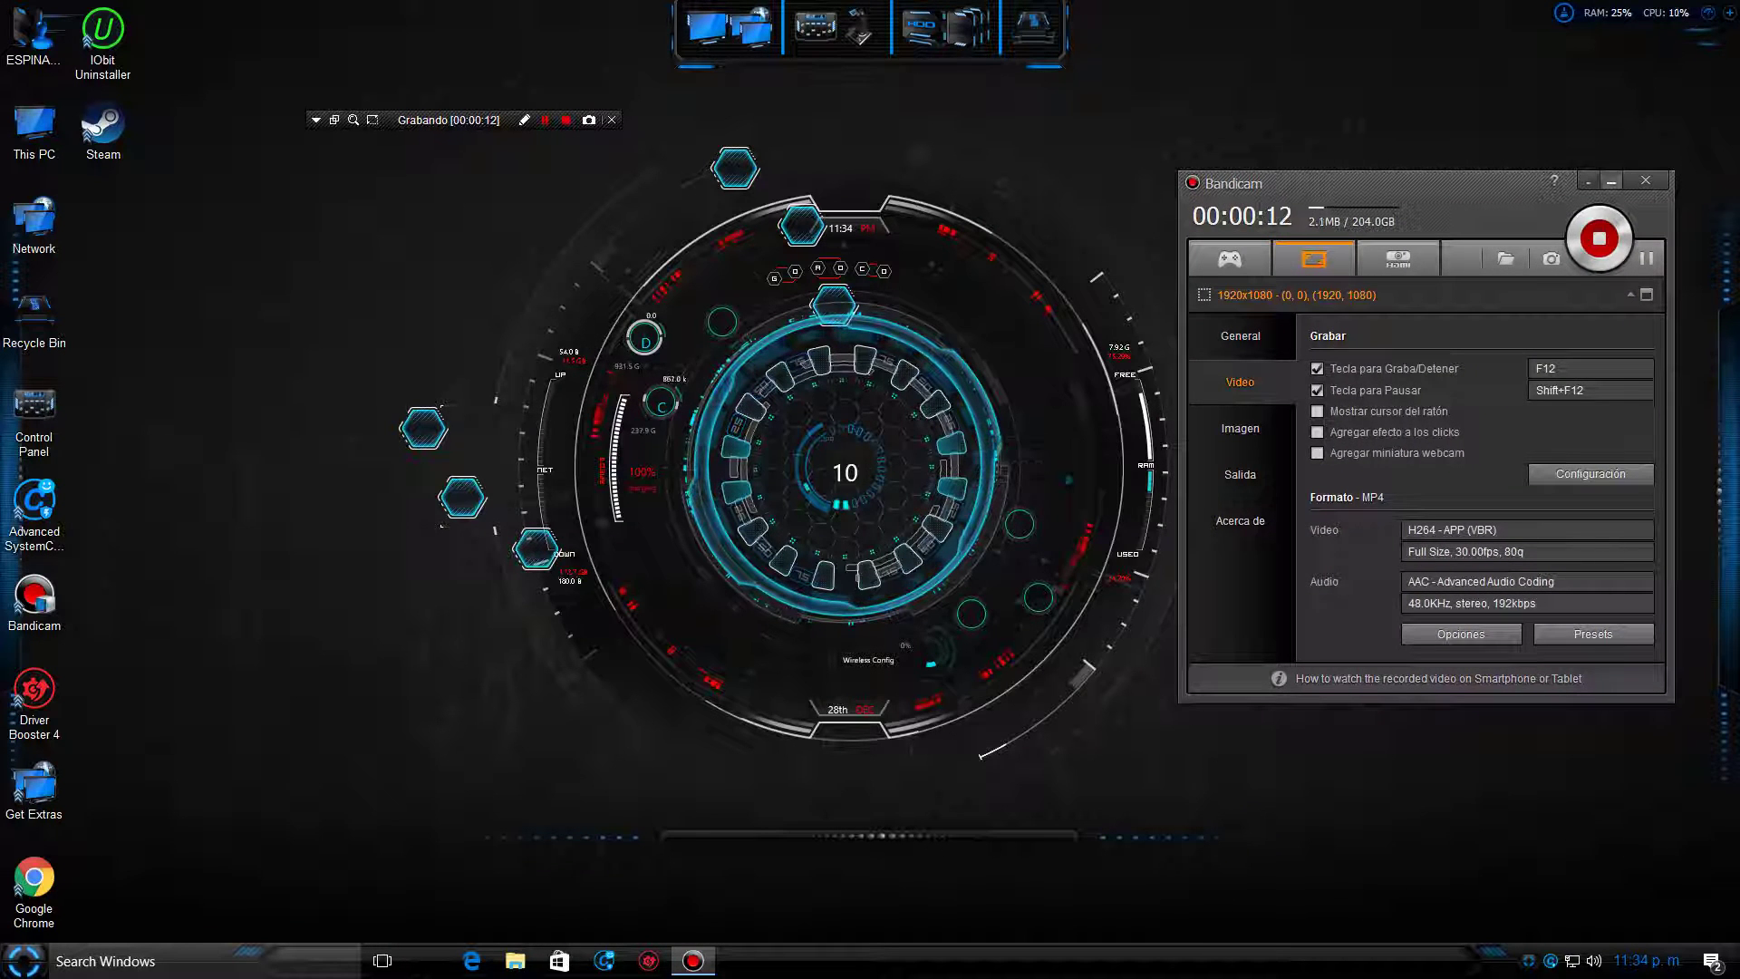
Minimize Bandicam, park its recording toolbar at the top edge, and toggle the Start menu
{"action": "left_click", "coordinate": [1612, 182]}
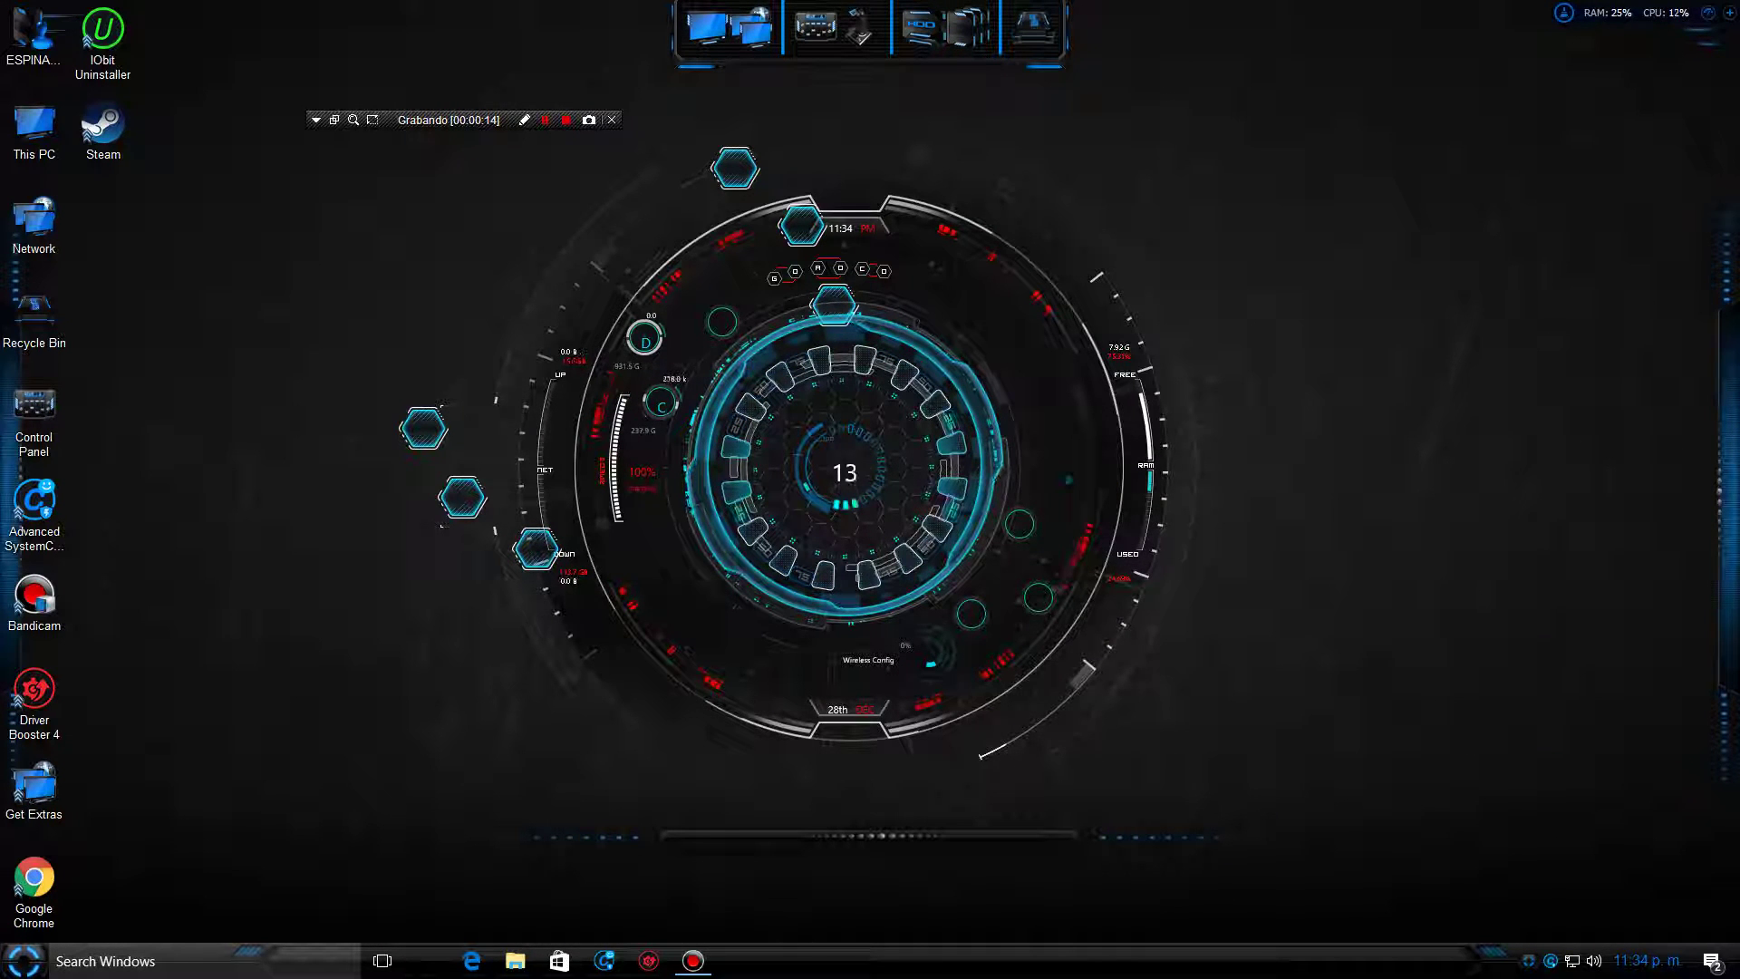
{"action": "left_click_drag", "start_coordinate": [492, 118], "coordinate": [532, 21]}
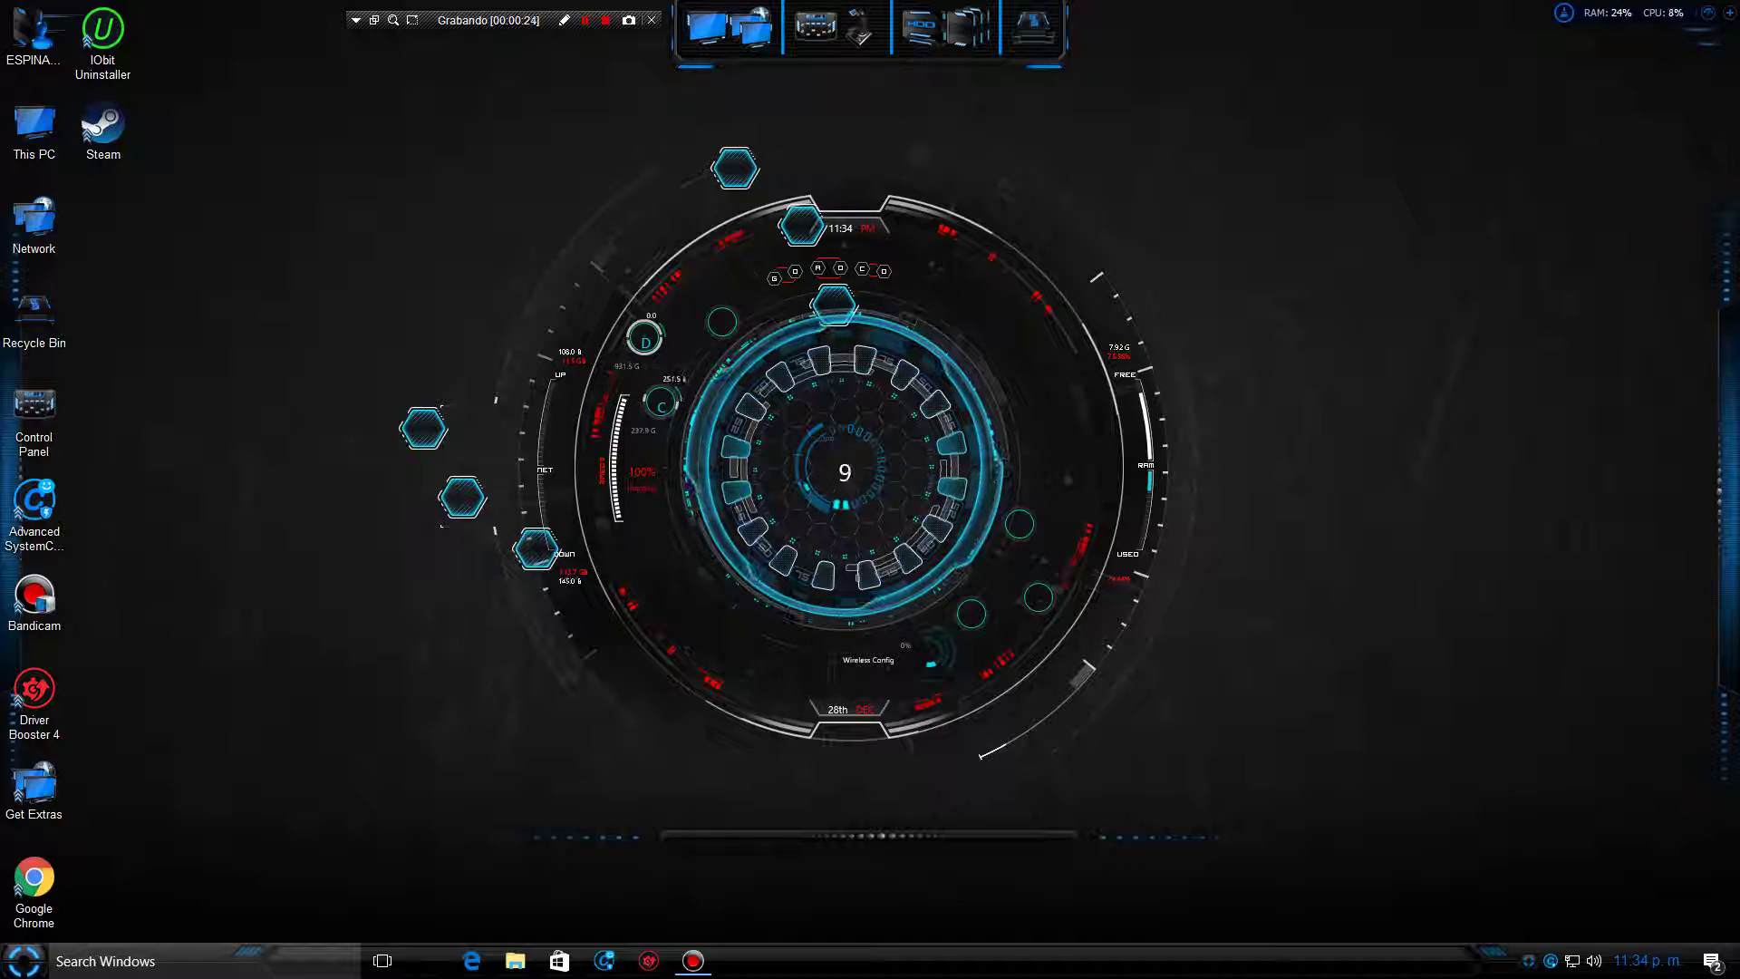
{"action": "left_click", "coordinate": [24, 960]}
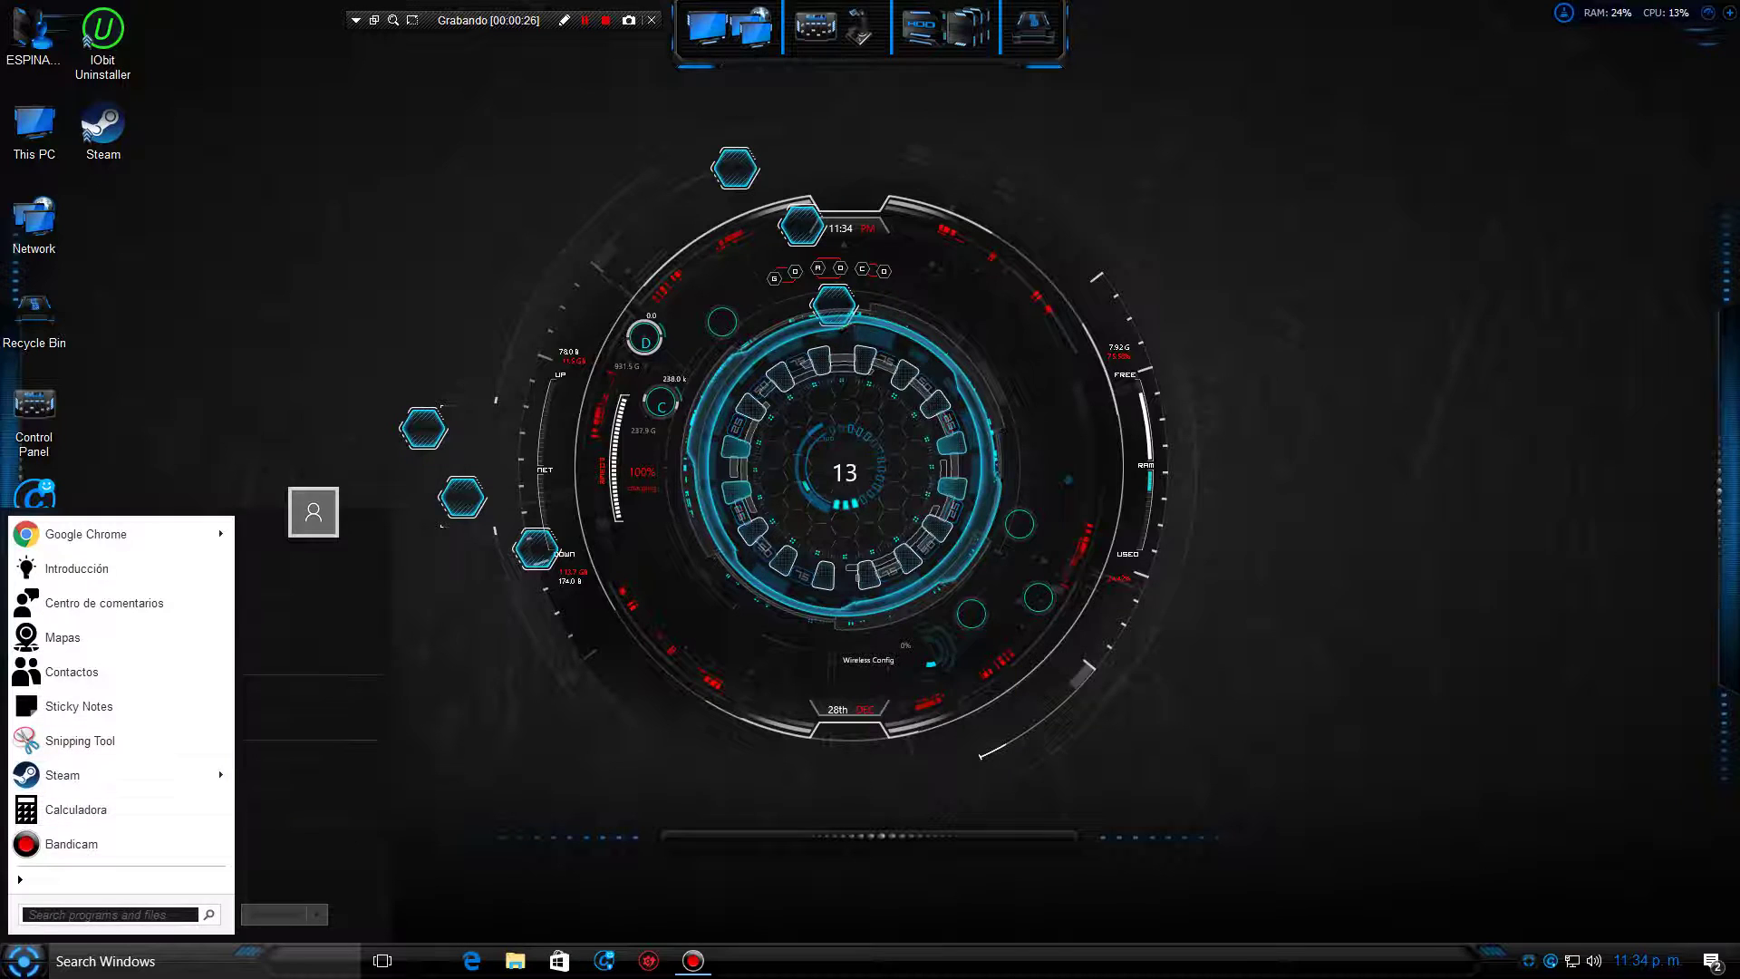
{"action": "key", "text": "super"}
{"action": "key", "text": "super"}
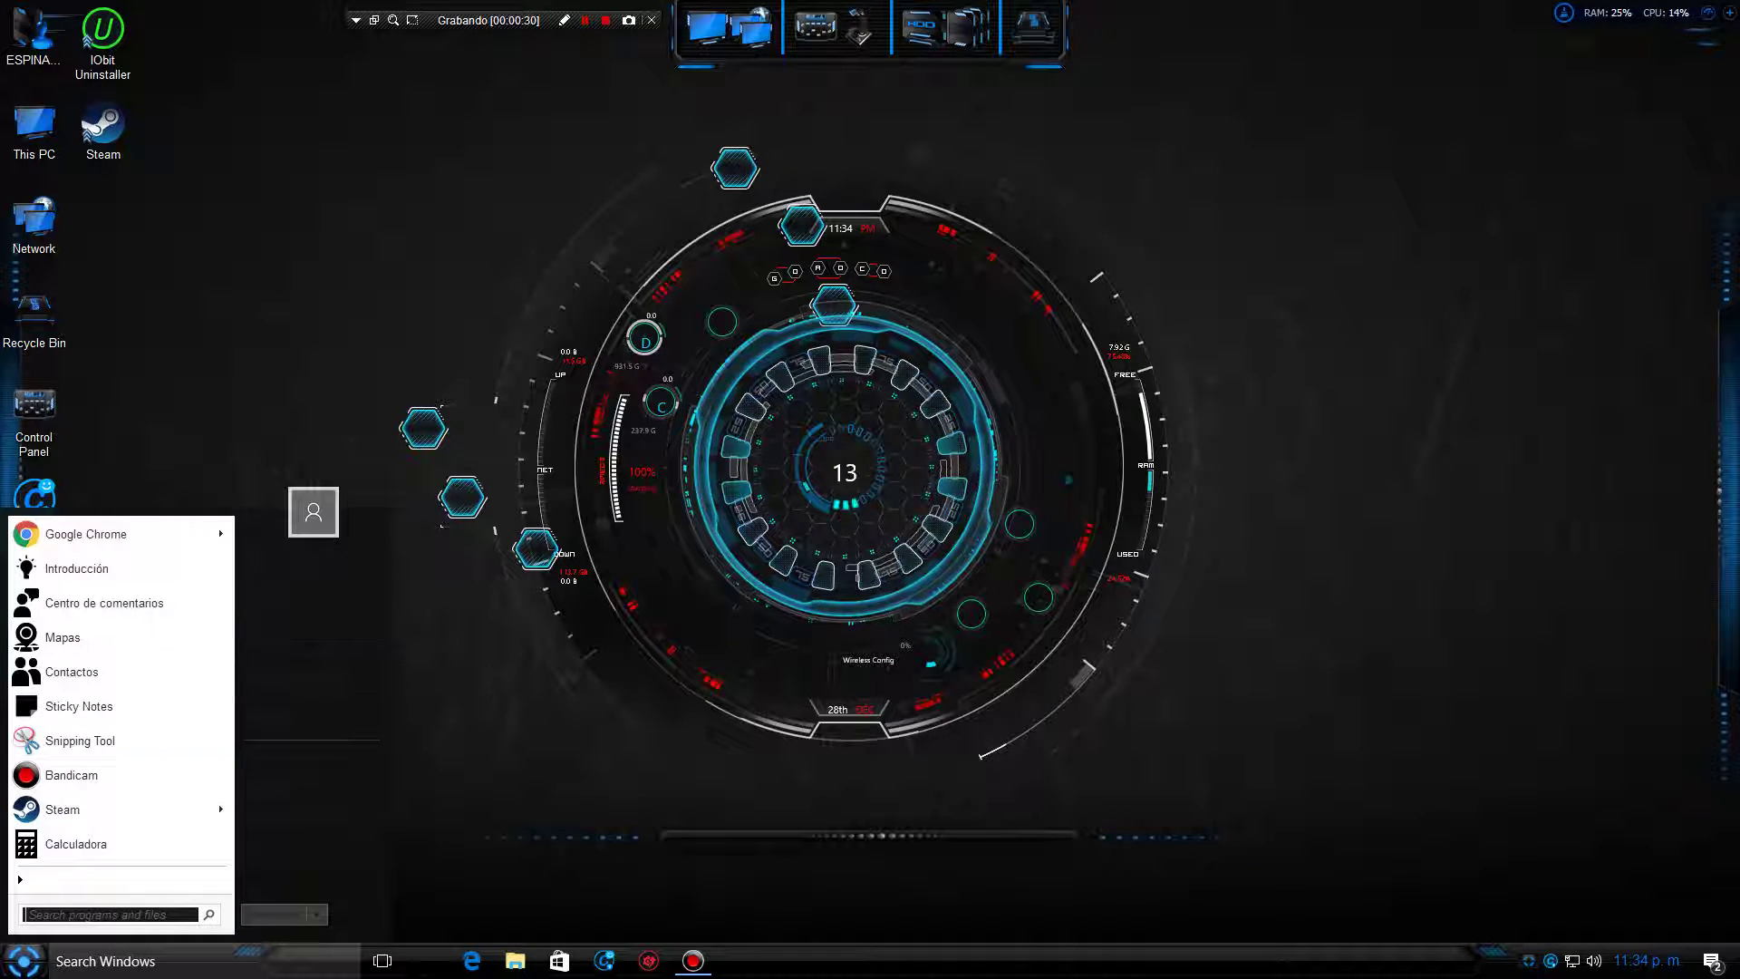
{"action": "key", "text": "super"}
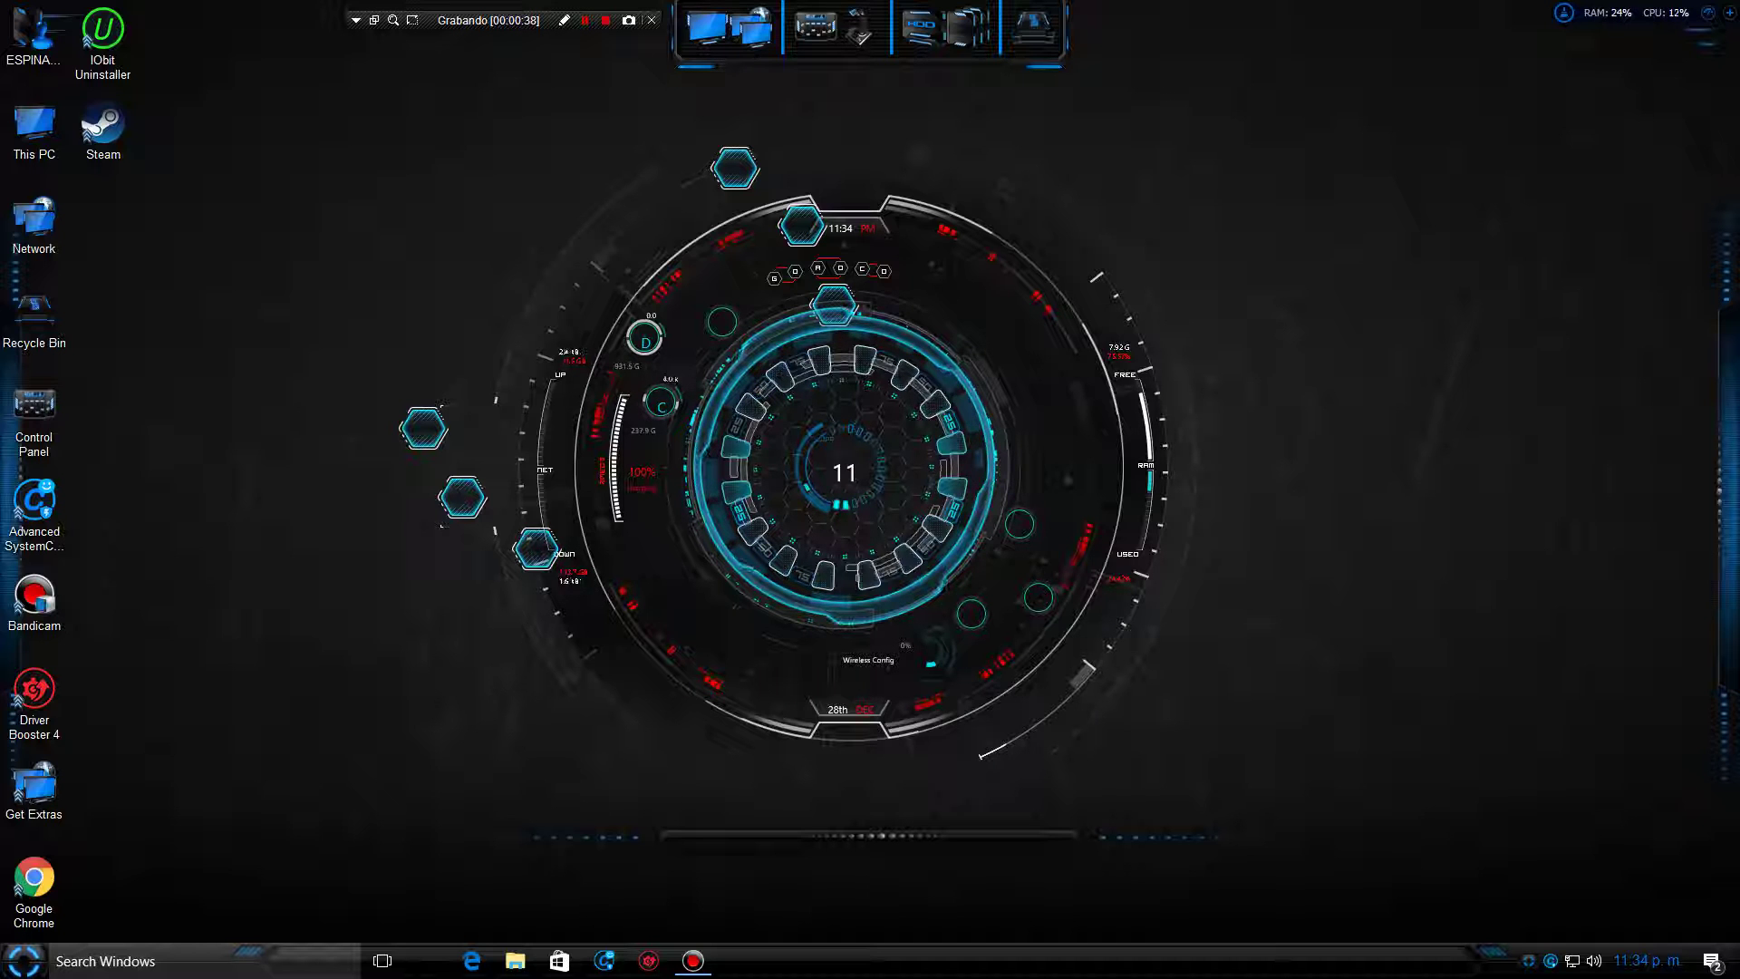
{"action": "left_click", "coordinate": [23, 961]}
{"action": "left_click", "coordinate": [20, 963]}
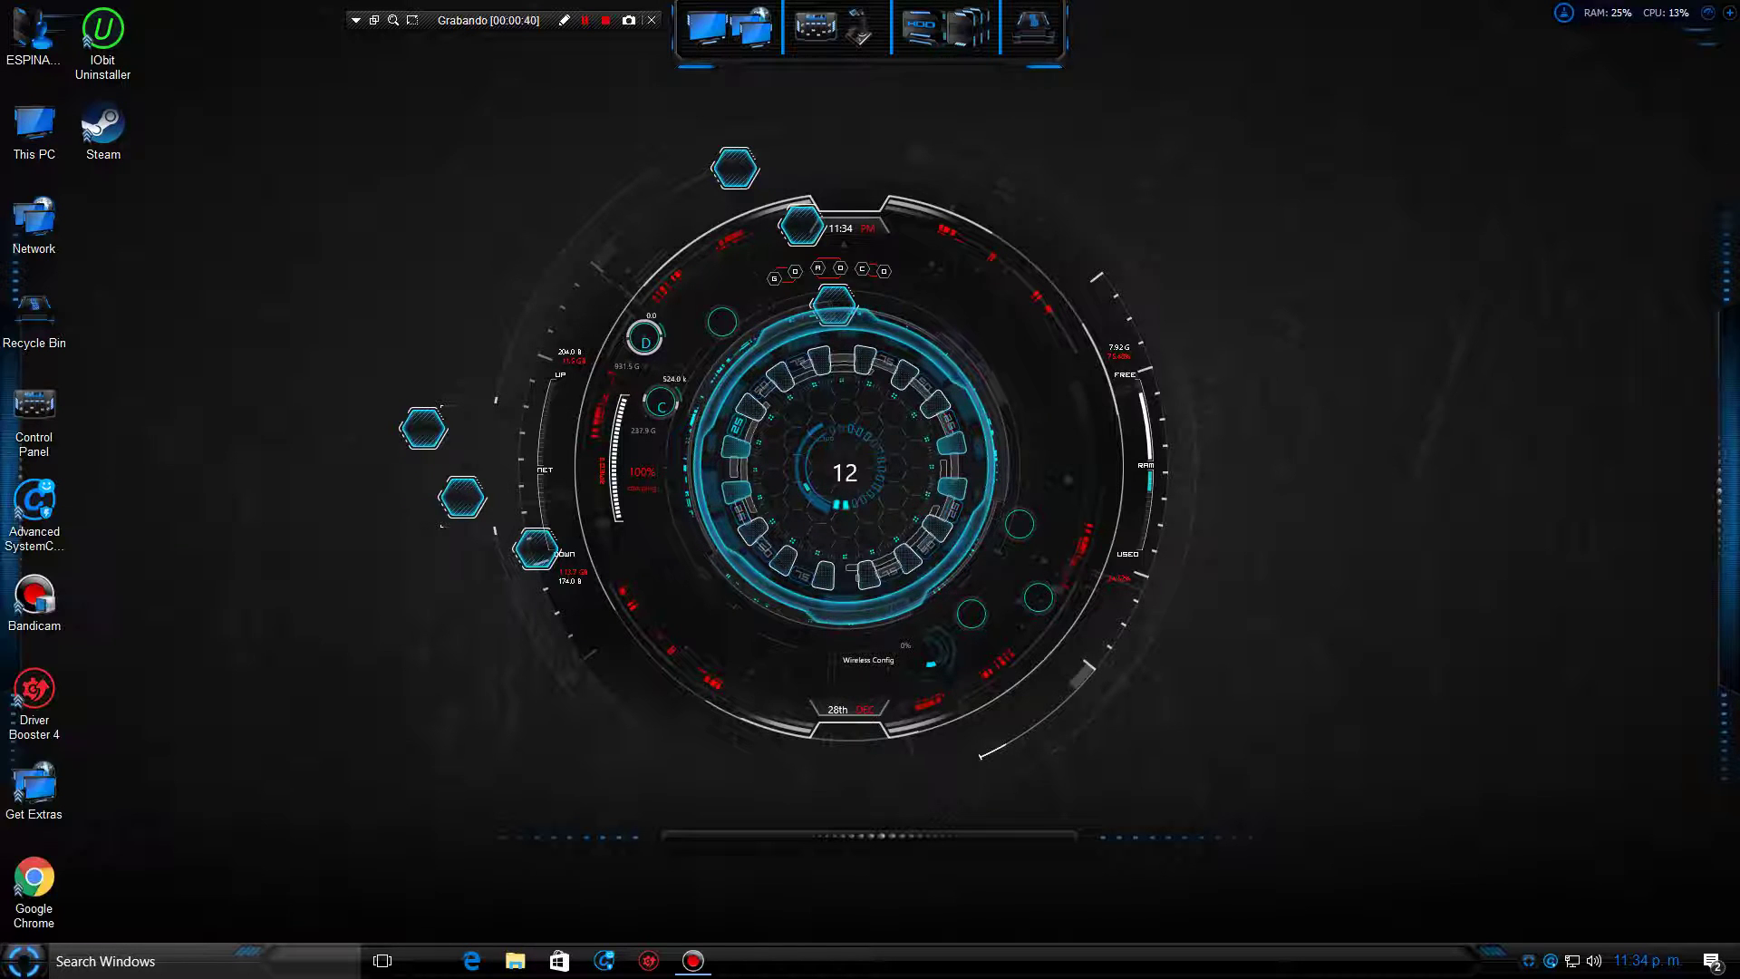
{"action": "right_click", "coordinate": [17, 965]}
Choose Windows 10 Style in the Start10 configuration and preview the tiled Start menu
{"action": "left_click", "coordinate": [72, 896]}
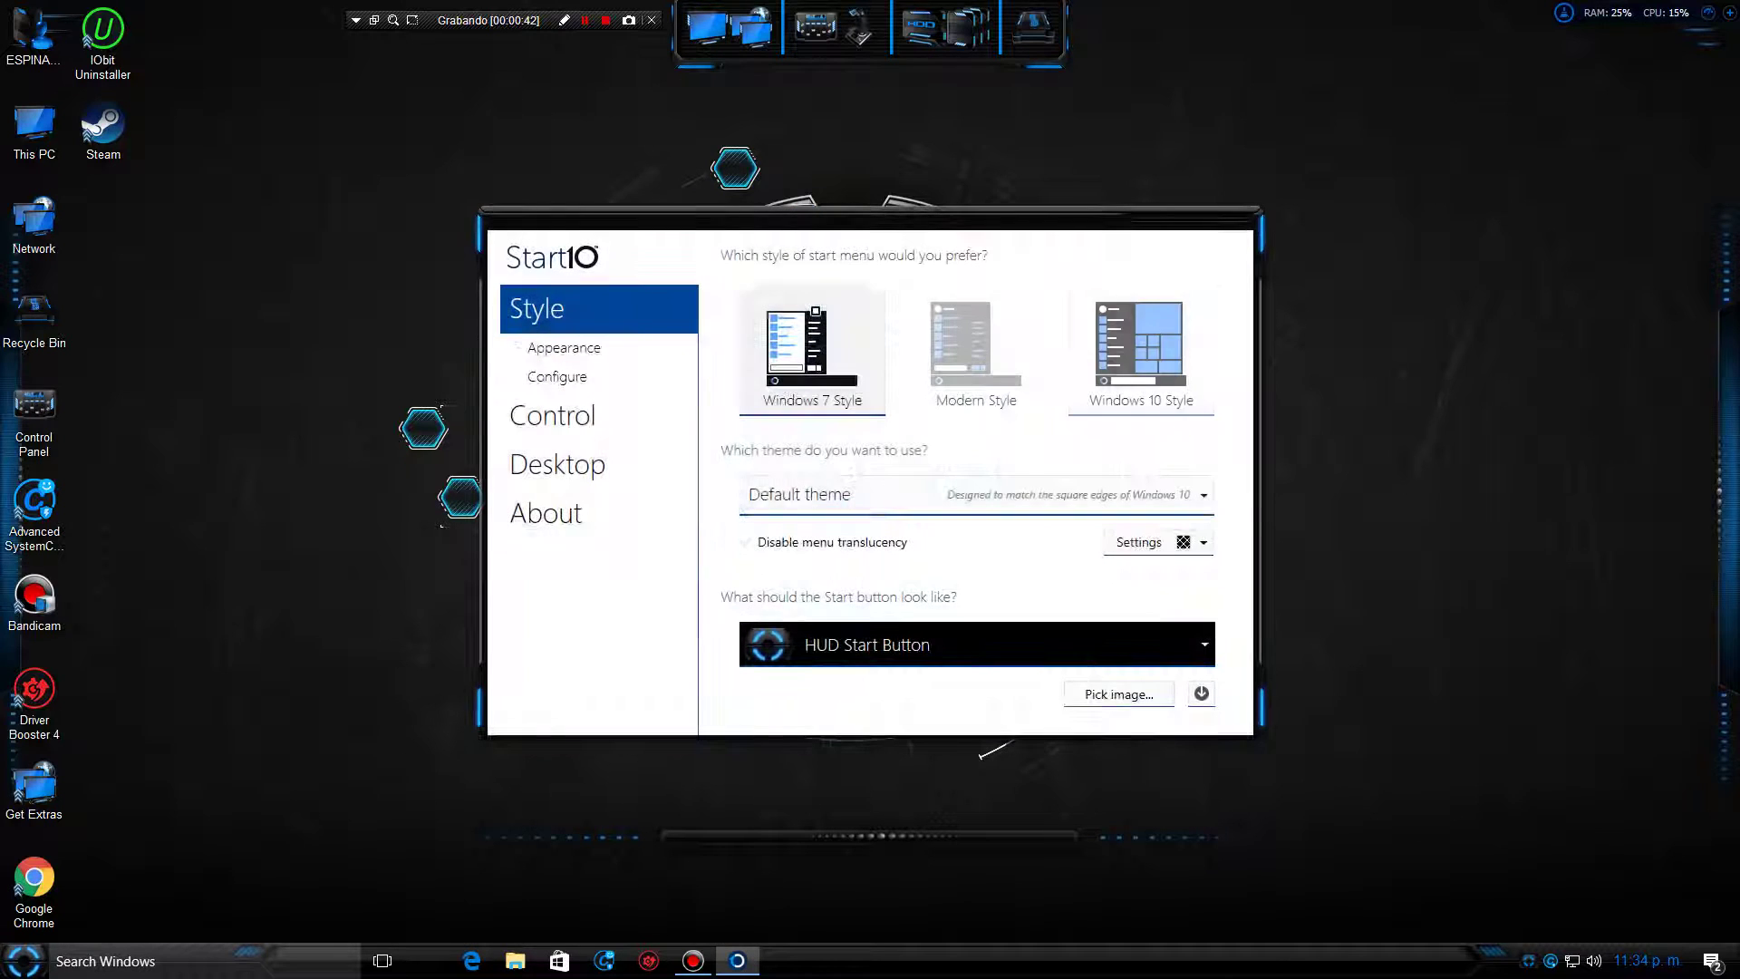
{"action": "key", "text": "super"}
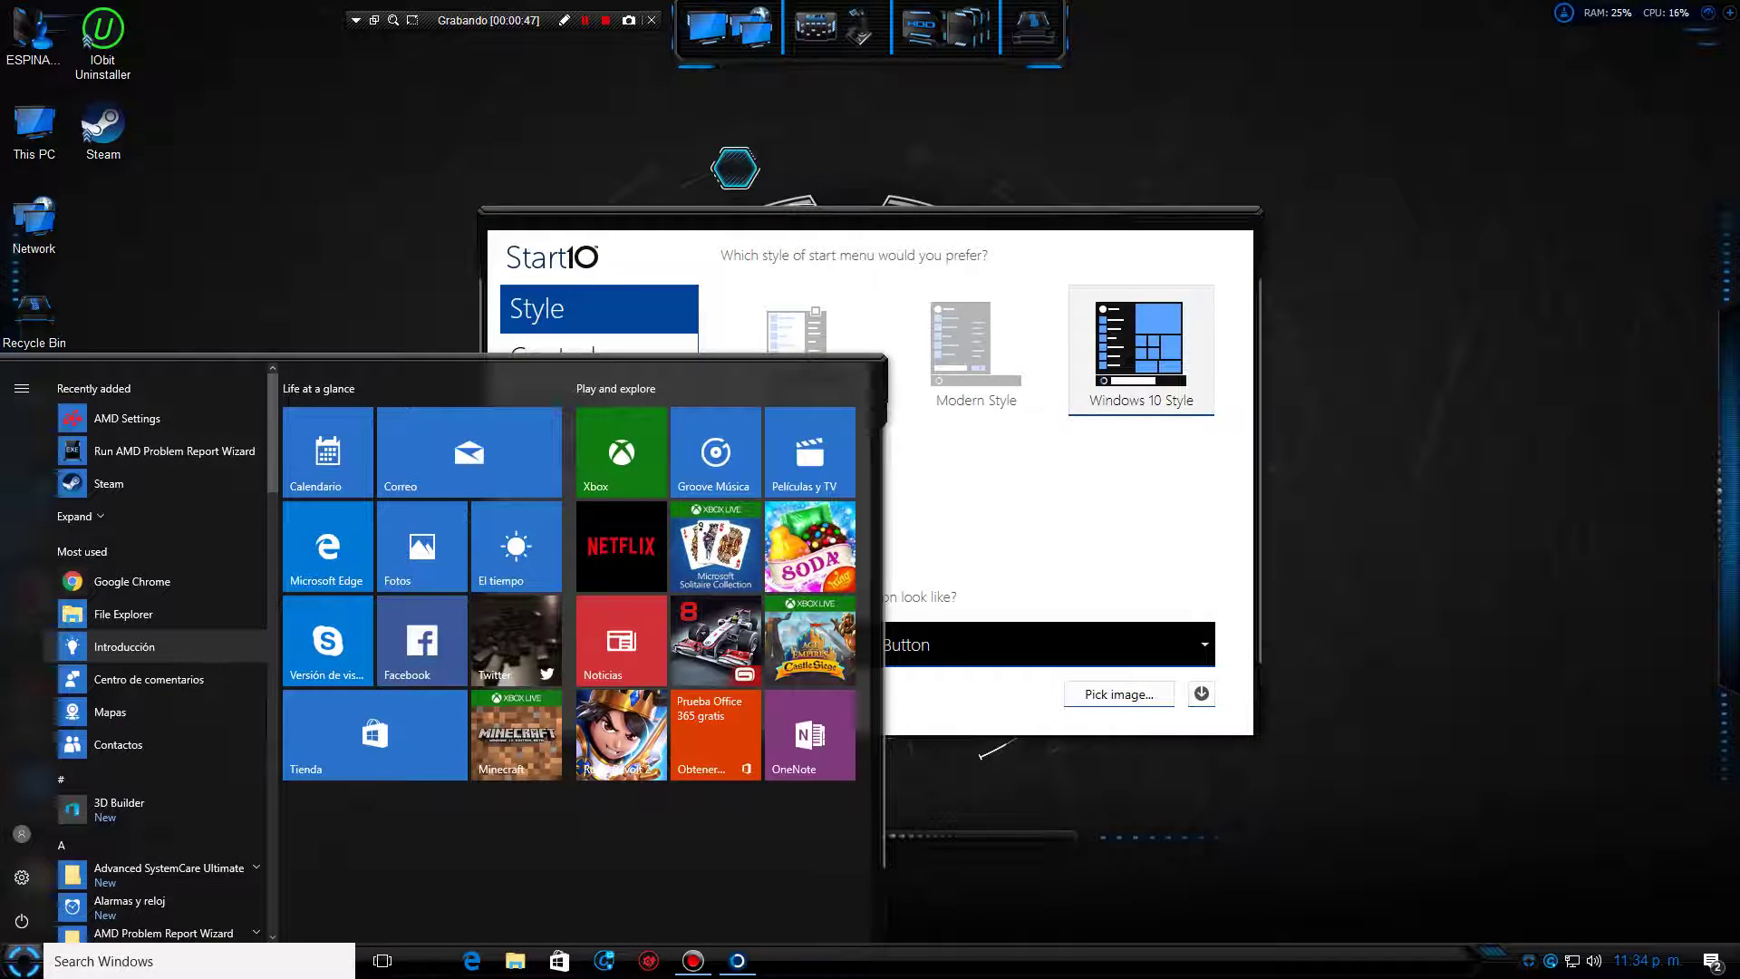
{"action": "scroll", "coordinate": [136, 646], "scroll_direction": "down", "scroll_amount": 5}
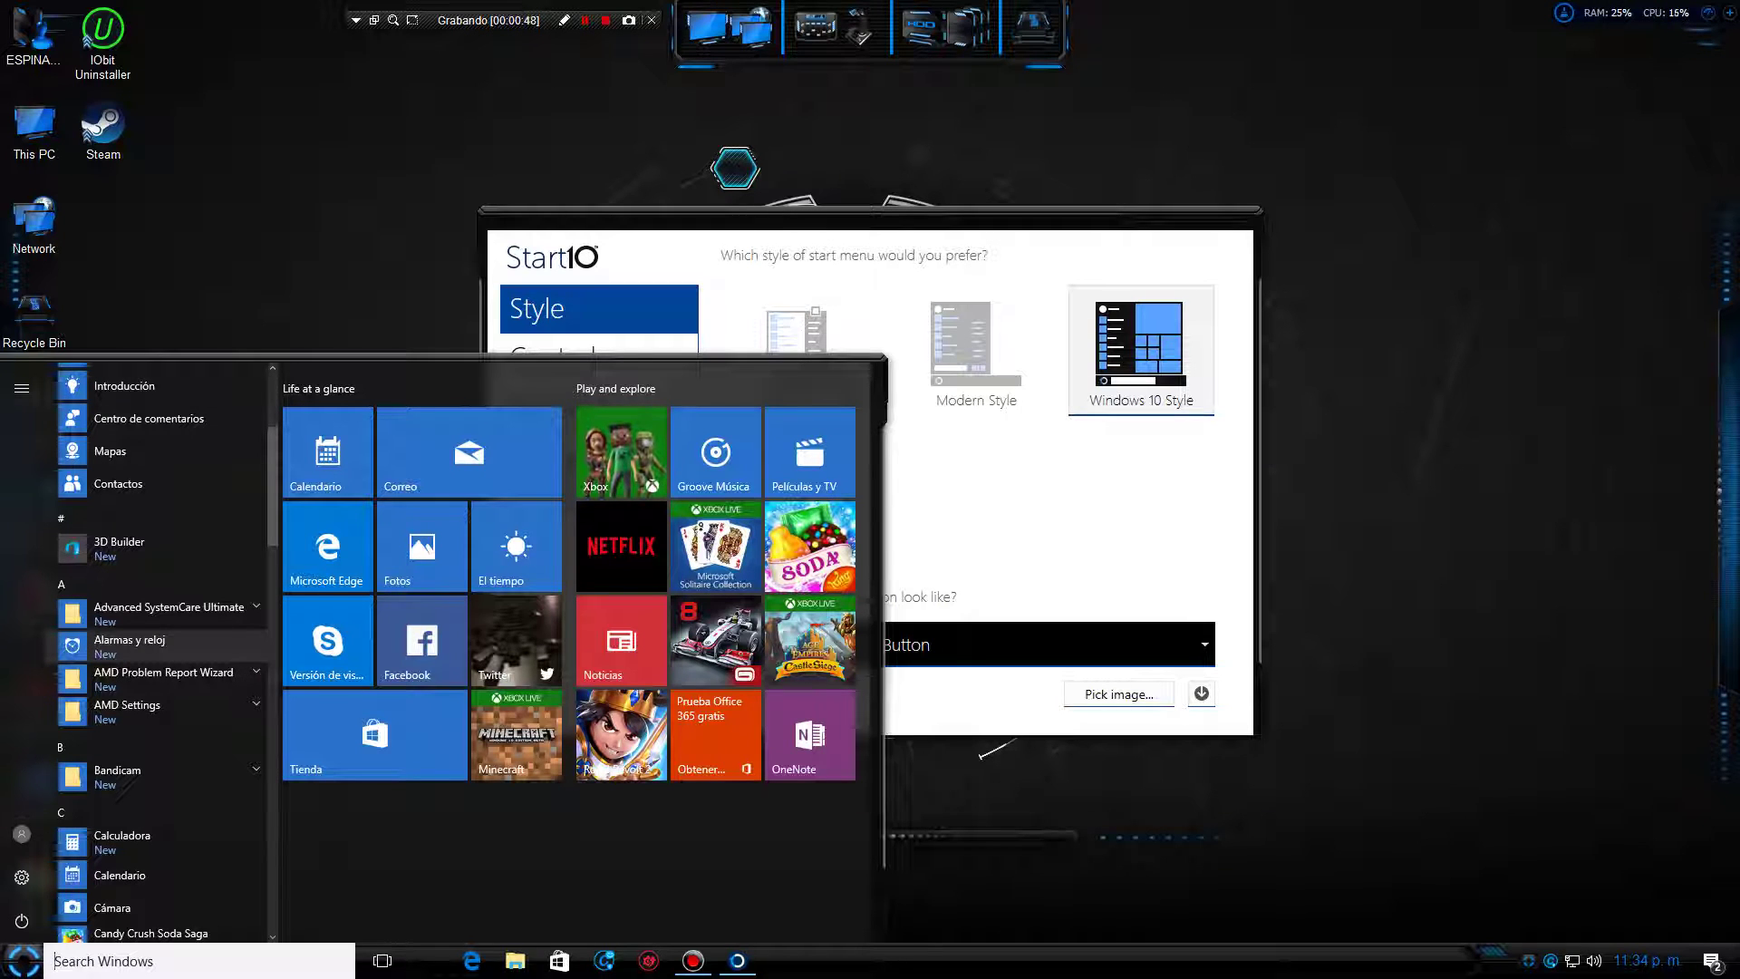
{"action": "scroll", "coordinate": [136, 646], "scroll_direction": "up", "scroll_amount": 5}
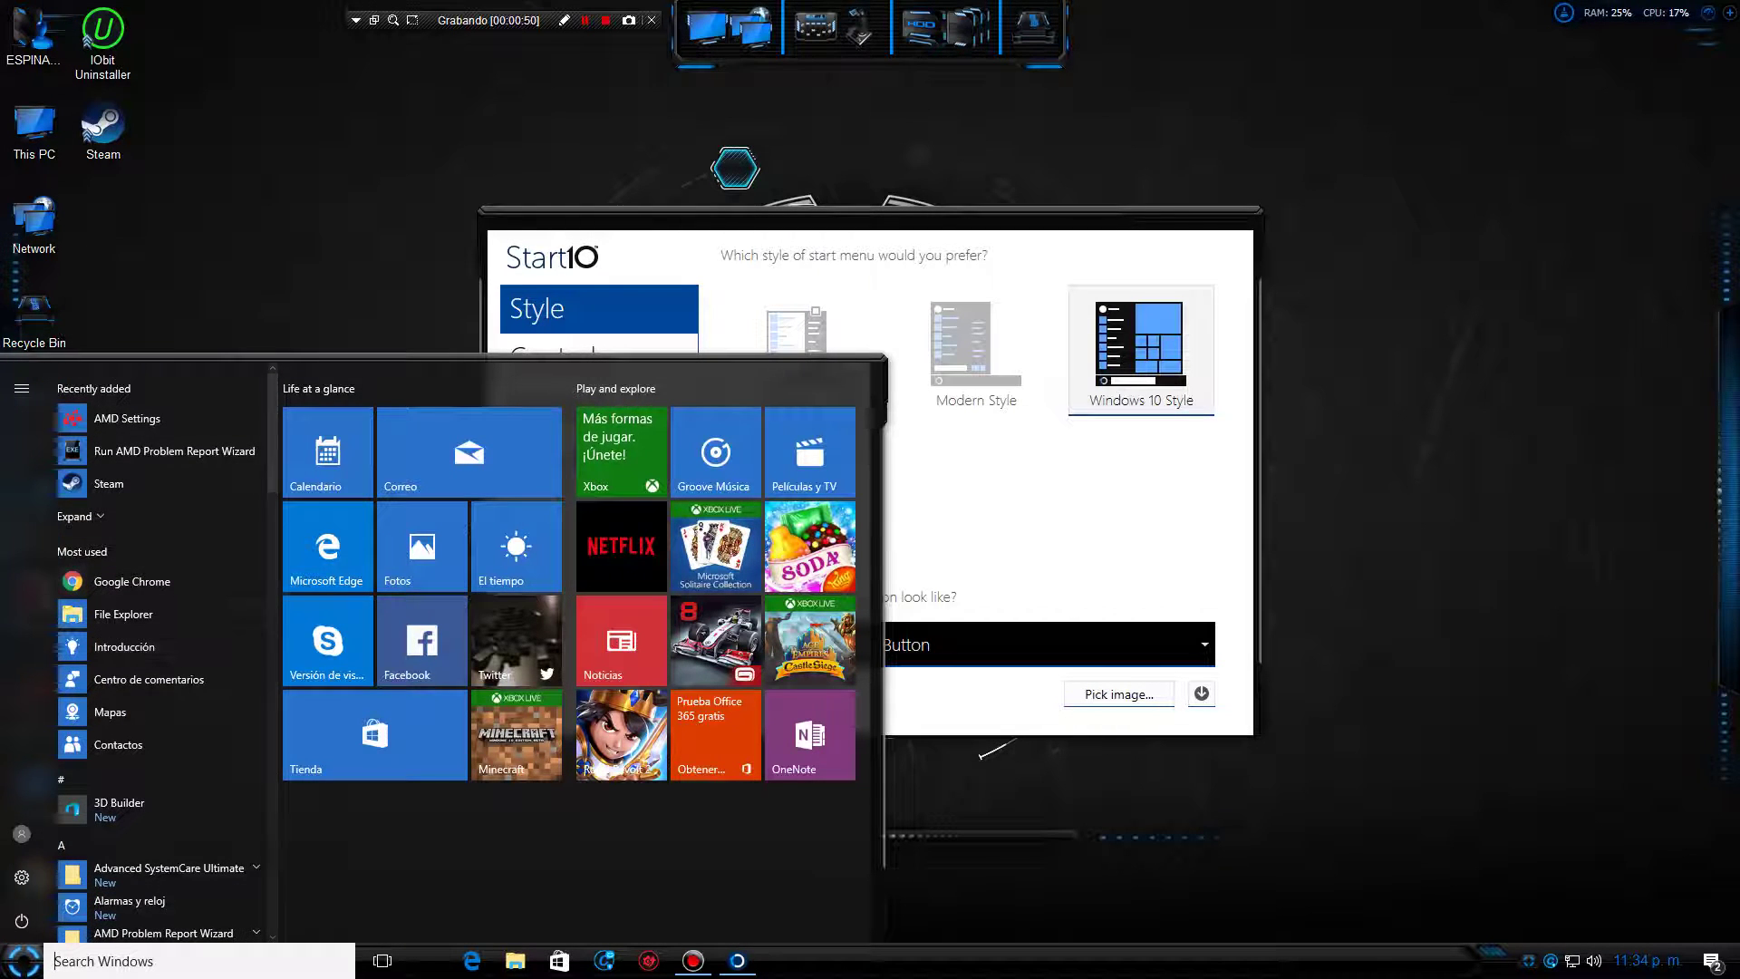
{"action": "key", "text": "super"}
{"action": "key", "text": "super"}
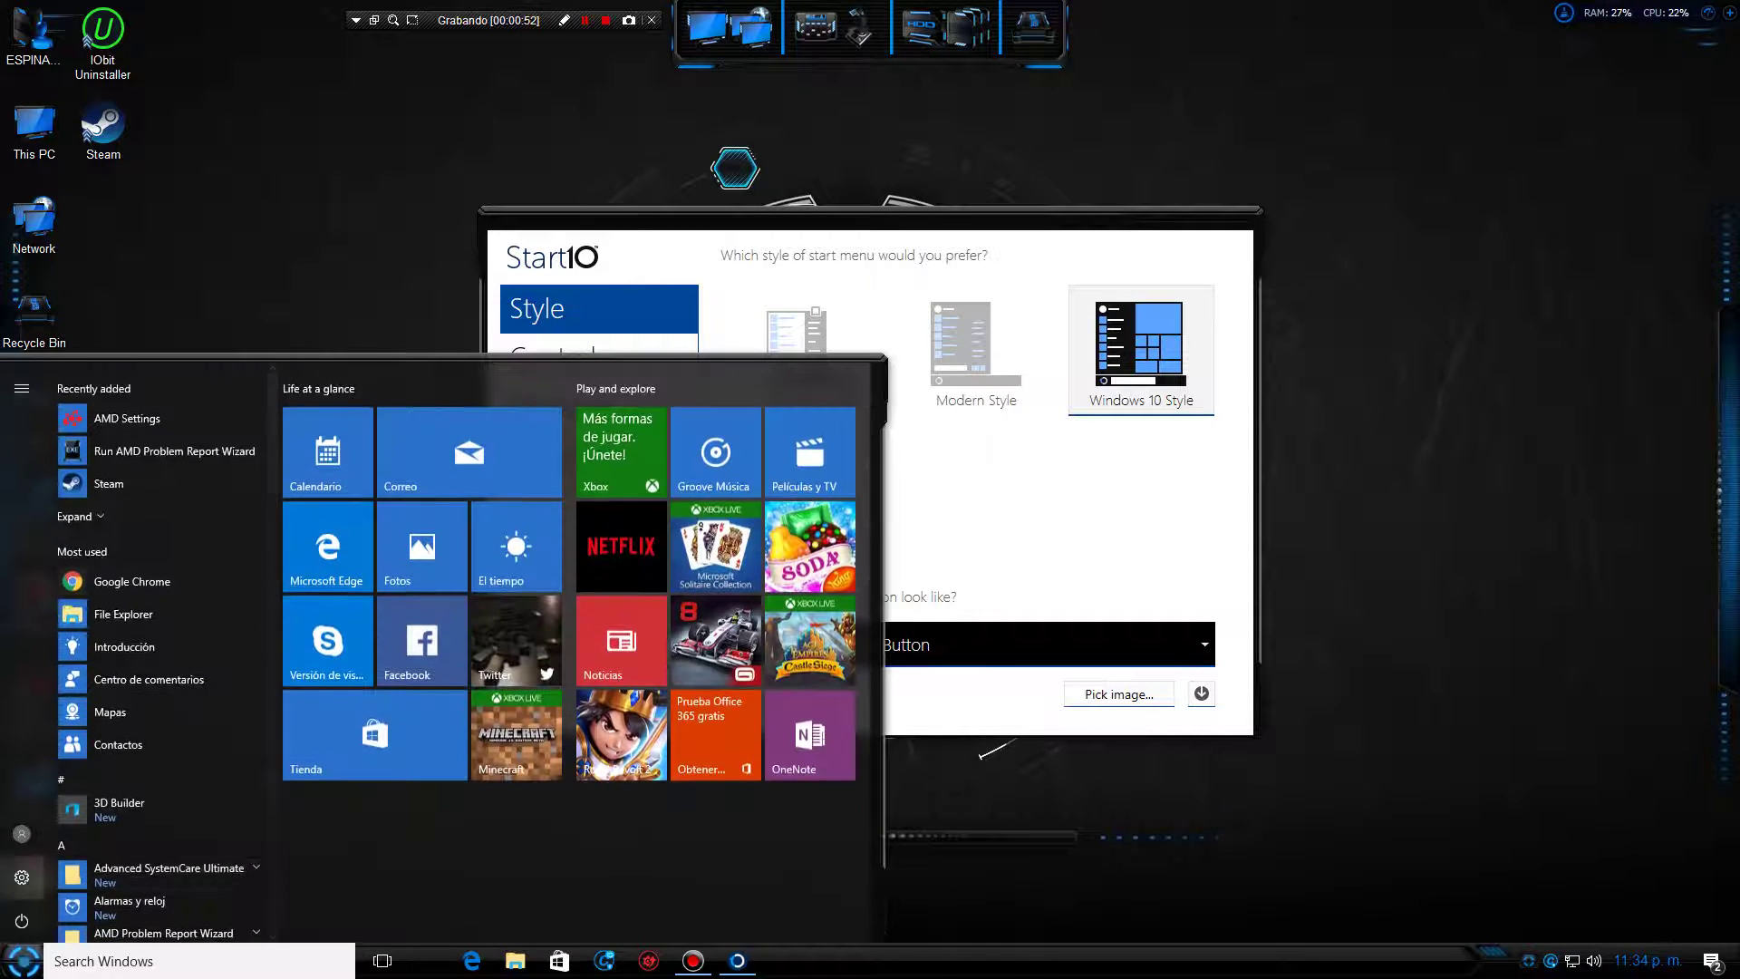
Go to Settings > Time & language > Region & language and open Add a language
{"action": "left_click", "coordinate": [22, 877]}
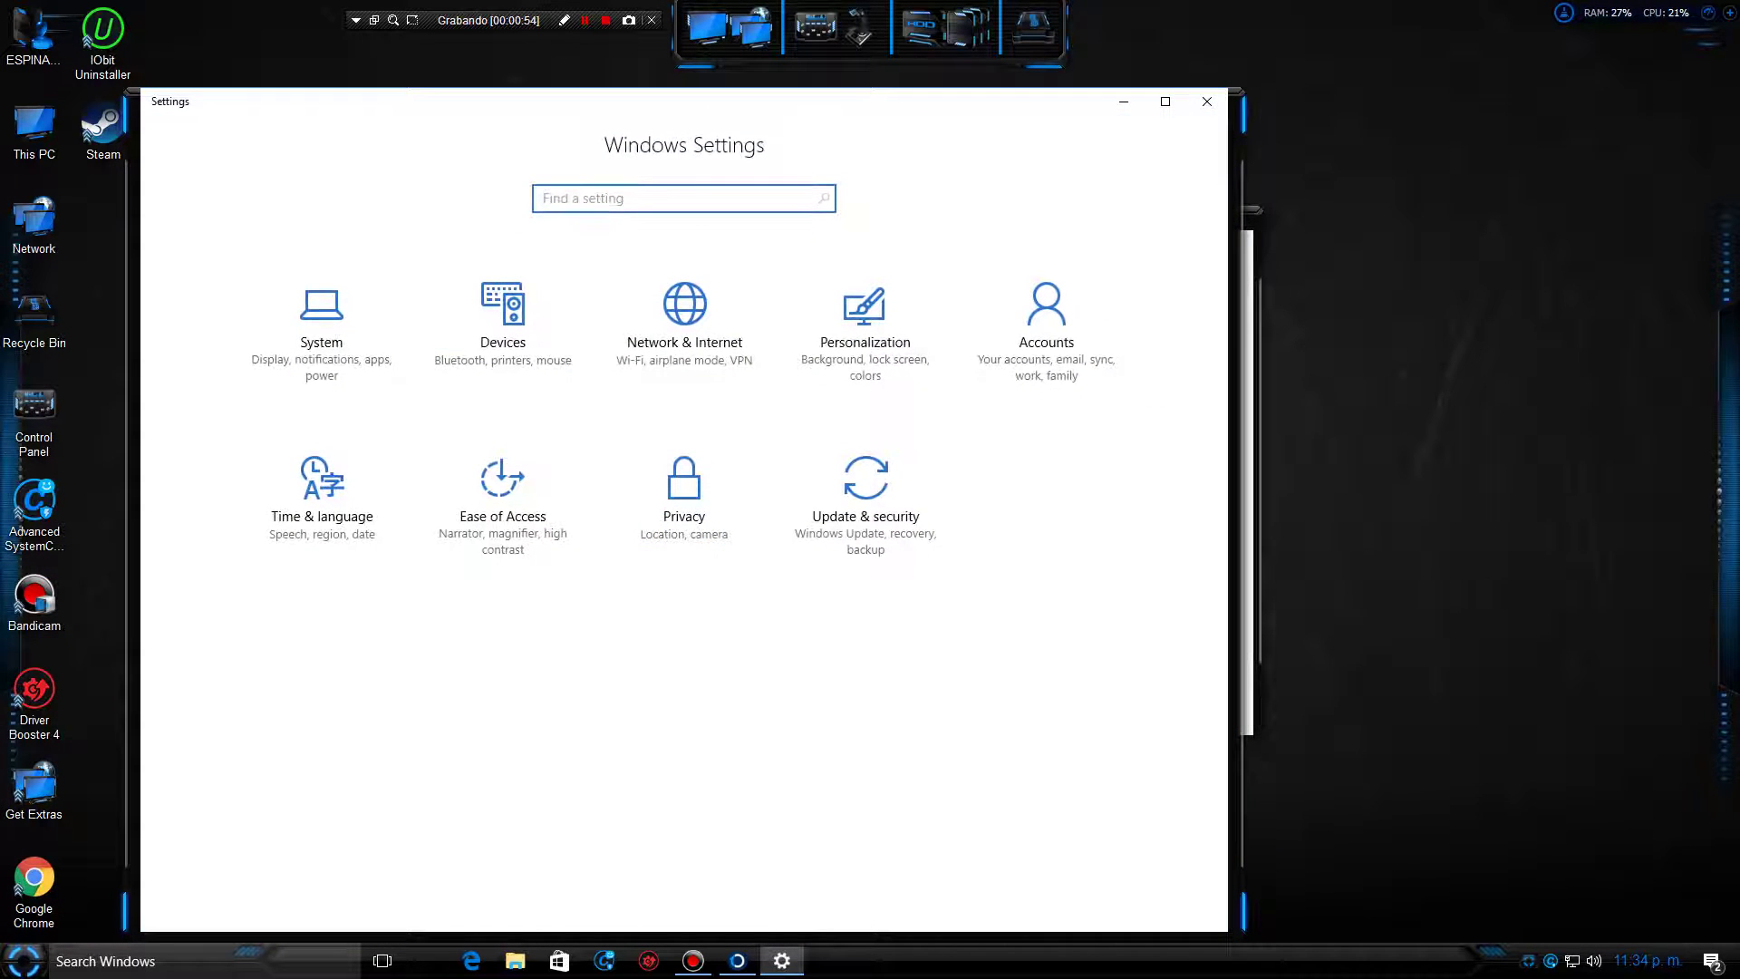
{"action": "left_click", "coordinate": [322, 494]}
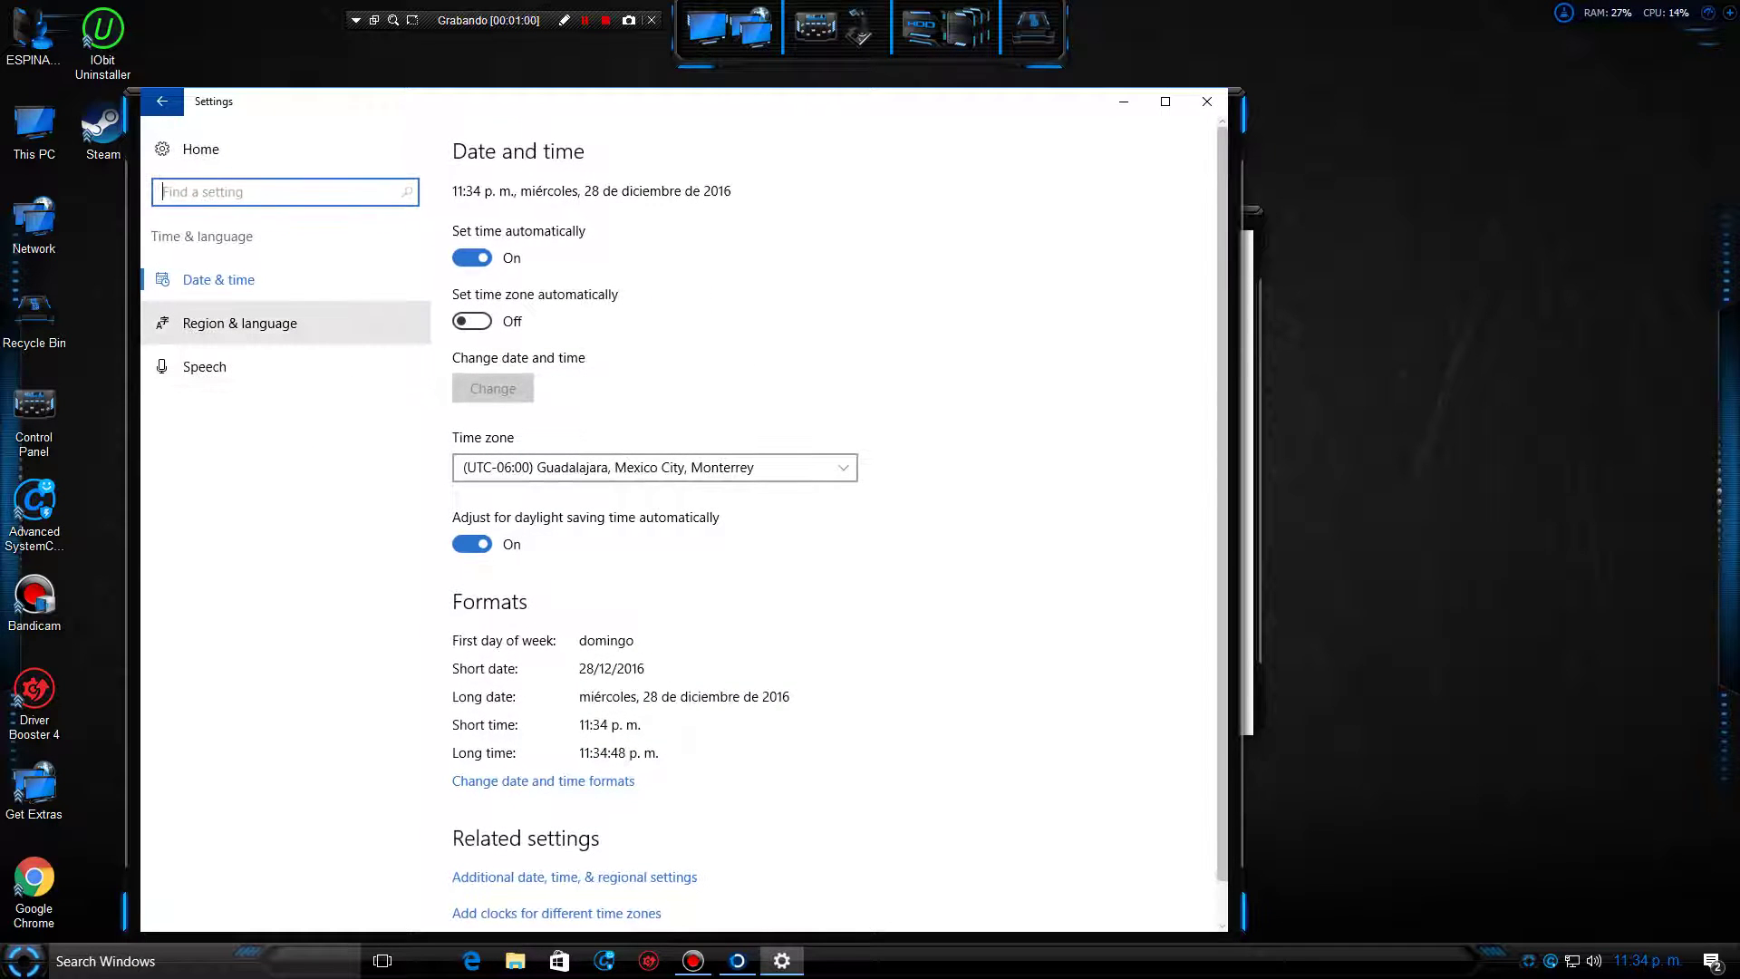
{"action": "left_click", "coordinate": [239, 323]}
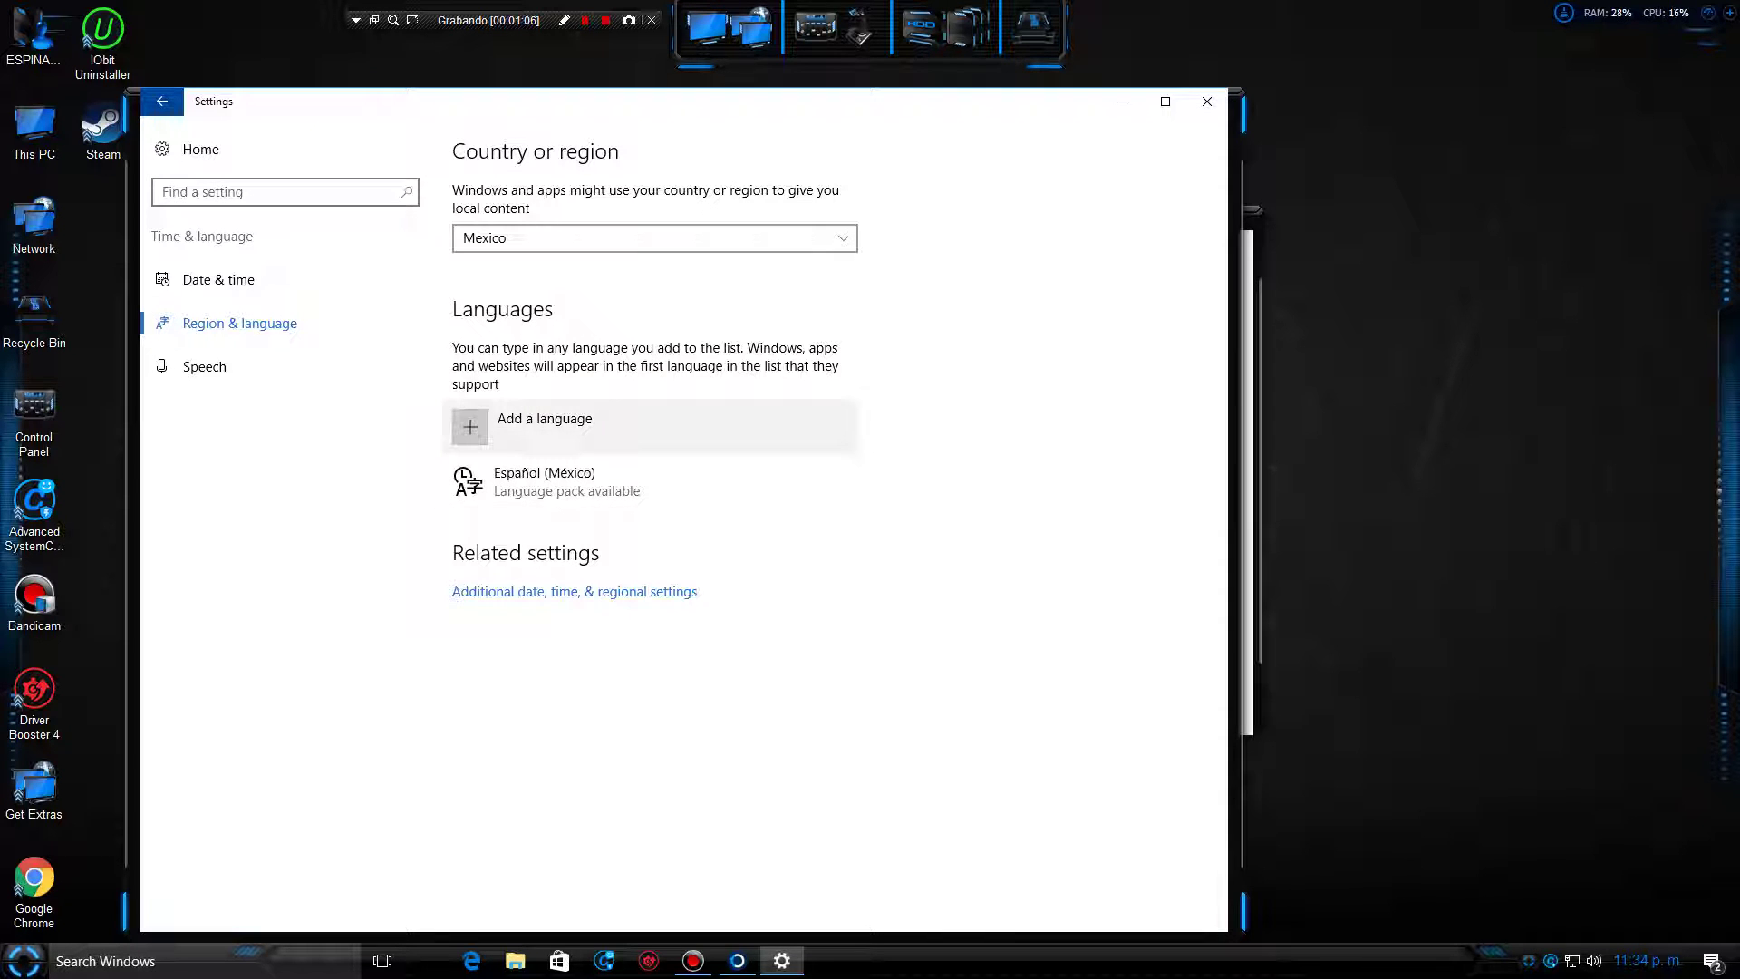
{"action": "left_click", "coordinate": [507, 424]}
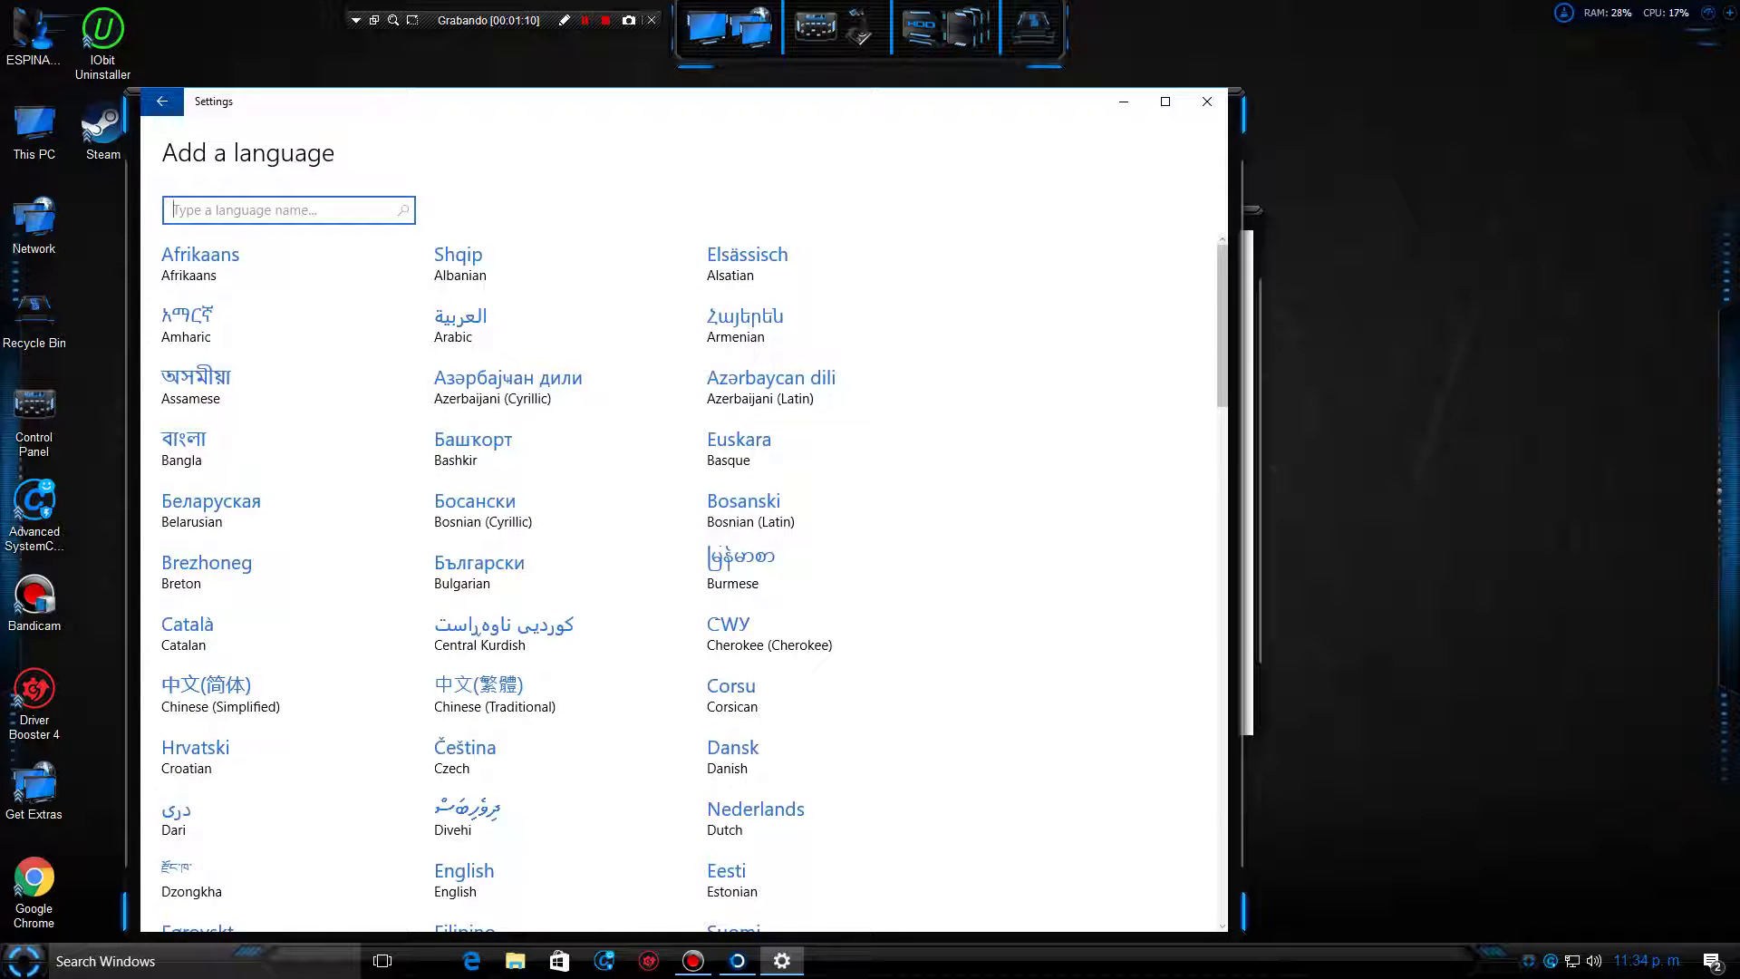
Browse the language list, filter it with 'es', view Español's regional variants, then go back
{"action": "scroll", "coordinate": [680, 580], "scroll_direction": "down", "scroll_amount": 3}
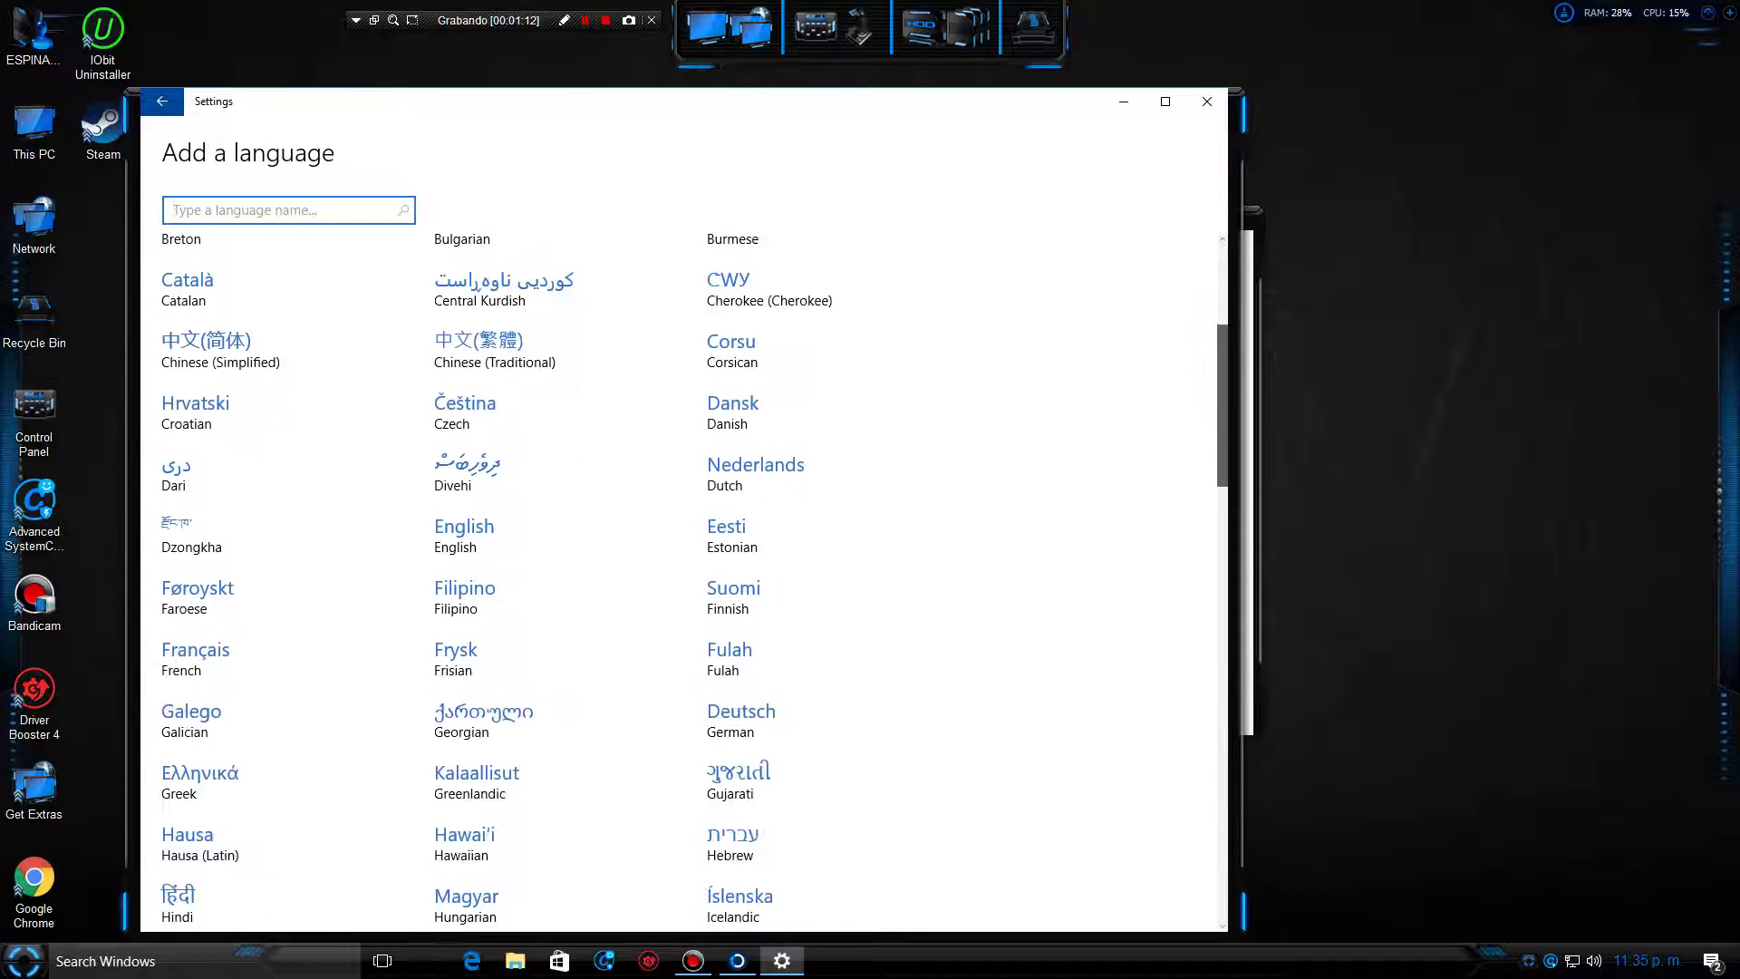
{"action": "scroll", "coordinate": [680, 580], "scroll_direction": "down", "scroll_amount": 9}
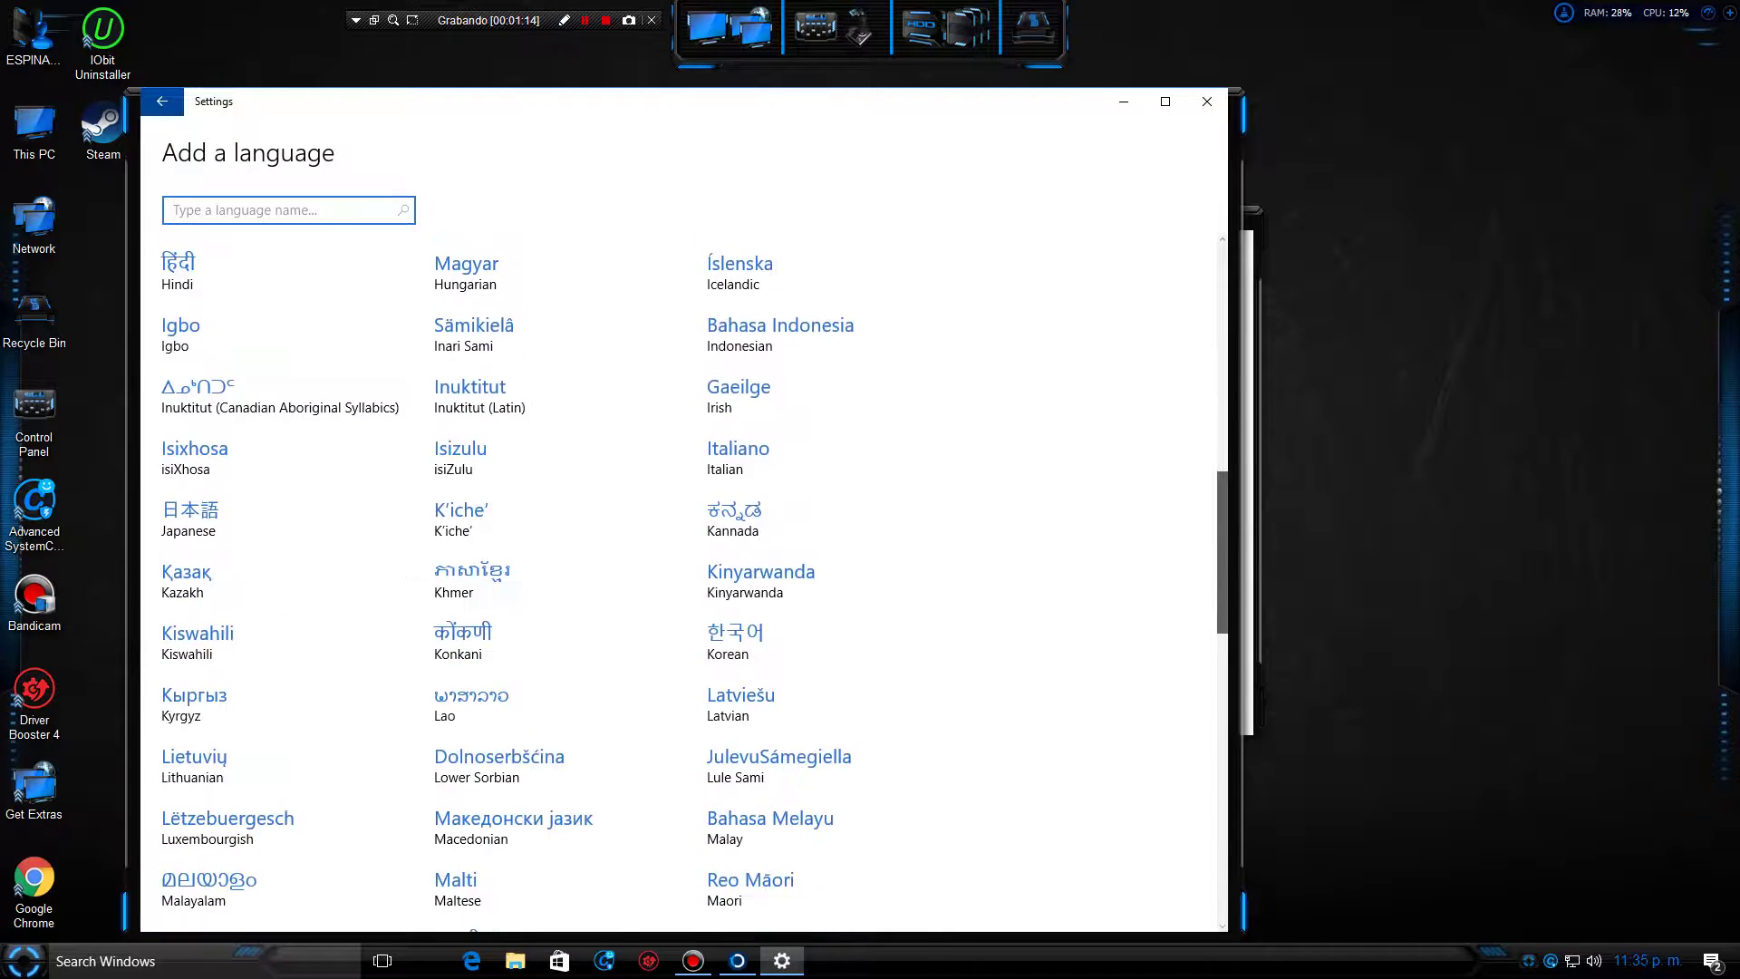
{"action": "scroll", "coordinate": [680, 580], "scroll_direction": "down", "scroll_amount": 2}
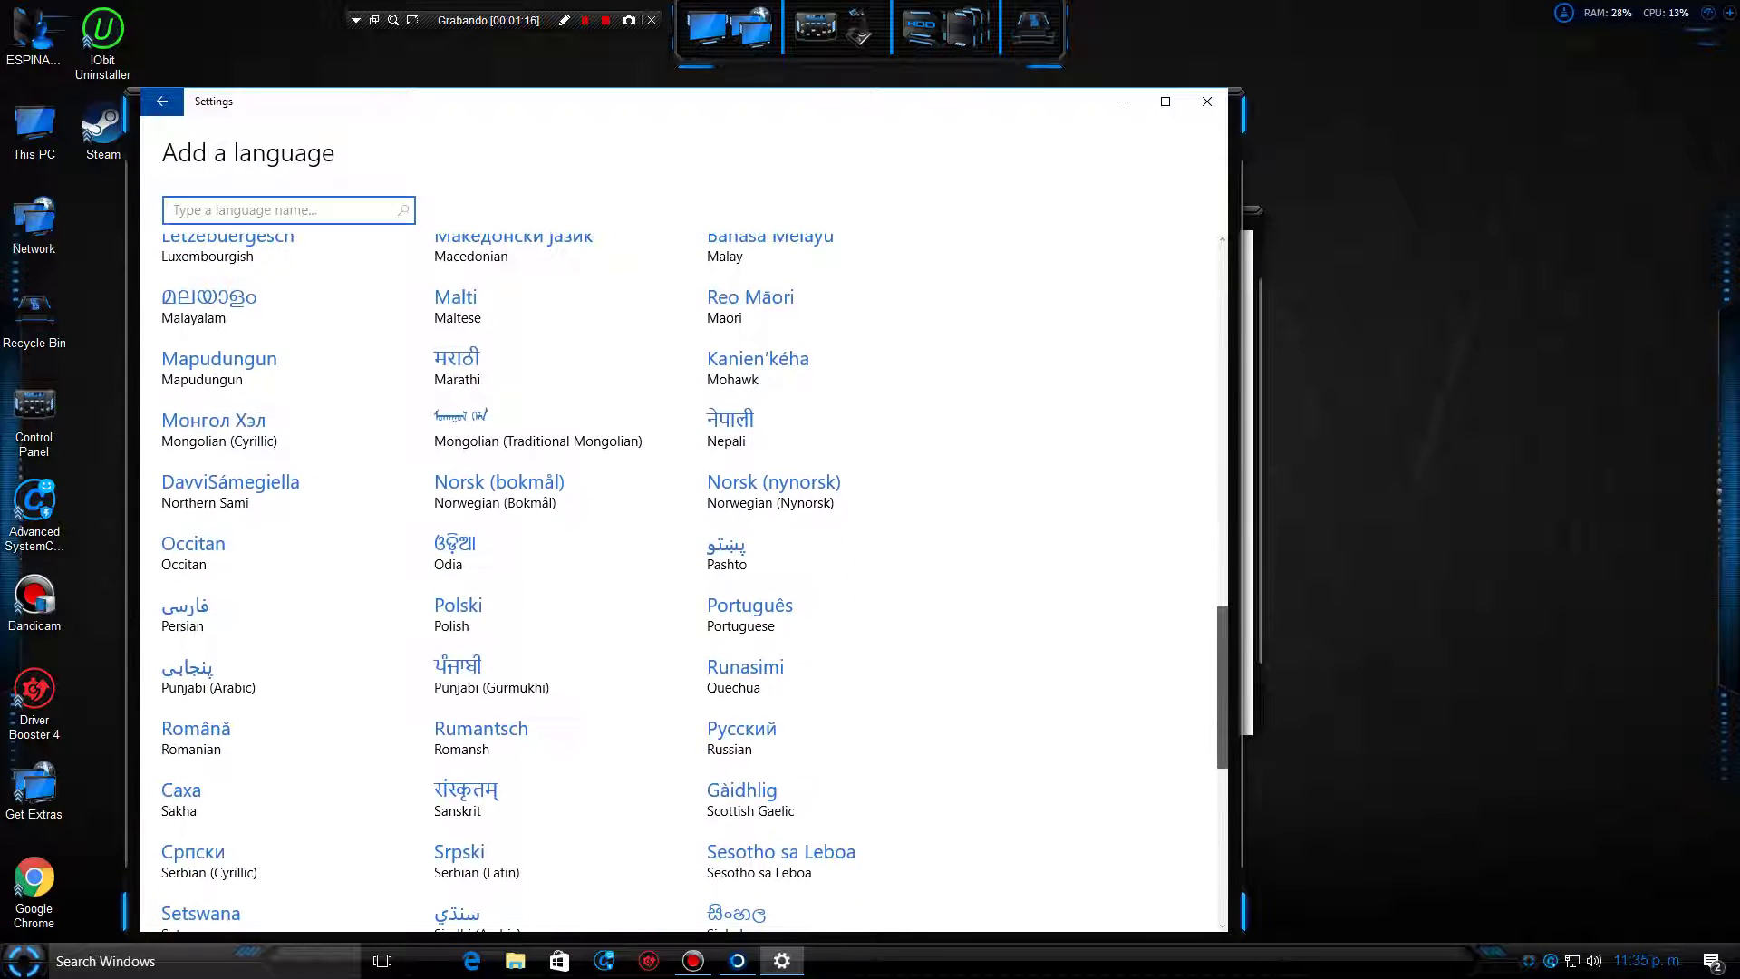
{"action": "scroll", "coordinate": [679, 580], "scroll_direction": "up", "scroll_amount": 11}
{"action": "scroll", "coordinate": [679, 580], "scroll_direction": "up", "scroll_amount": 4}
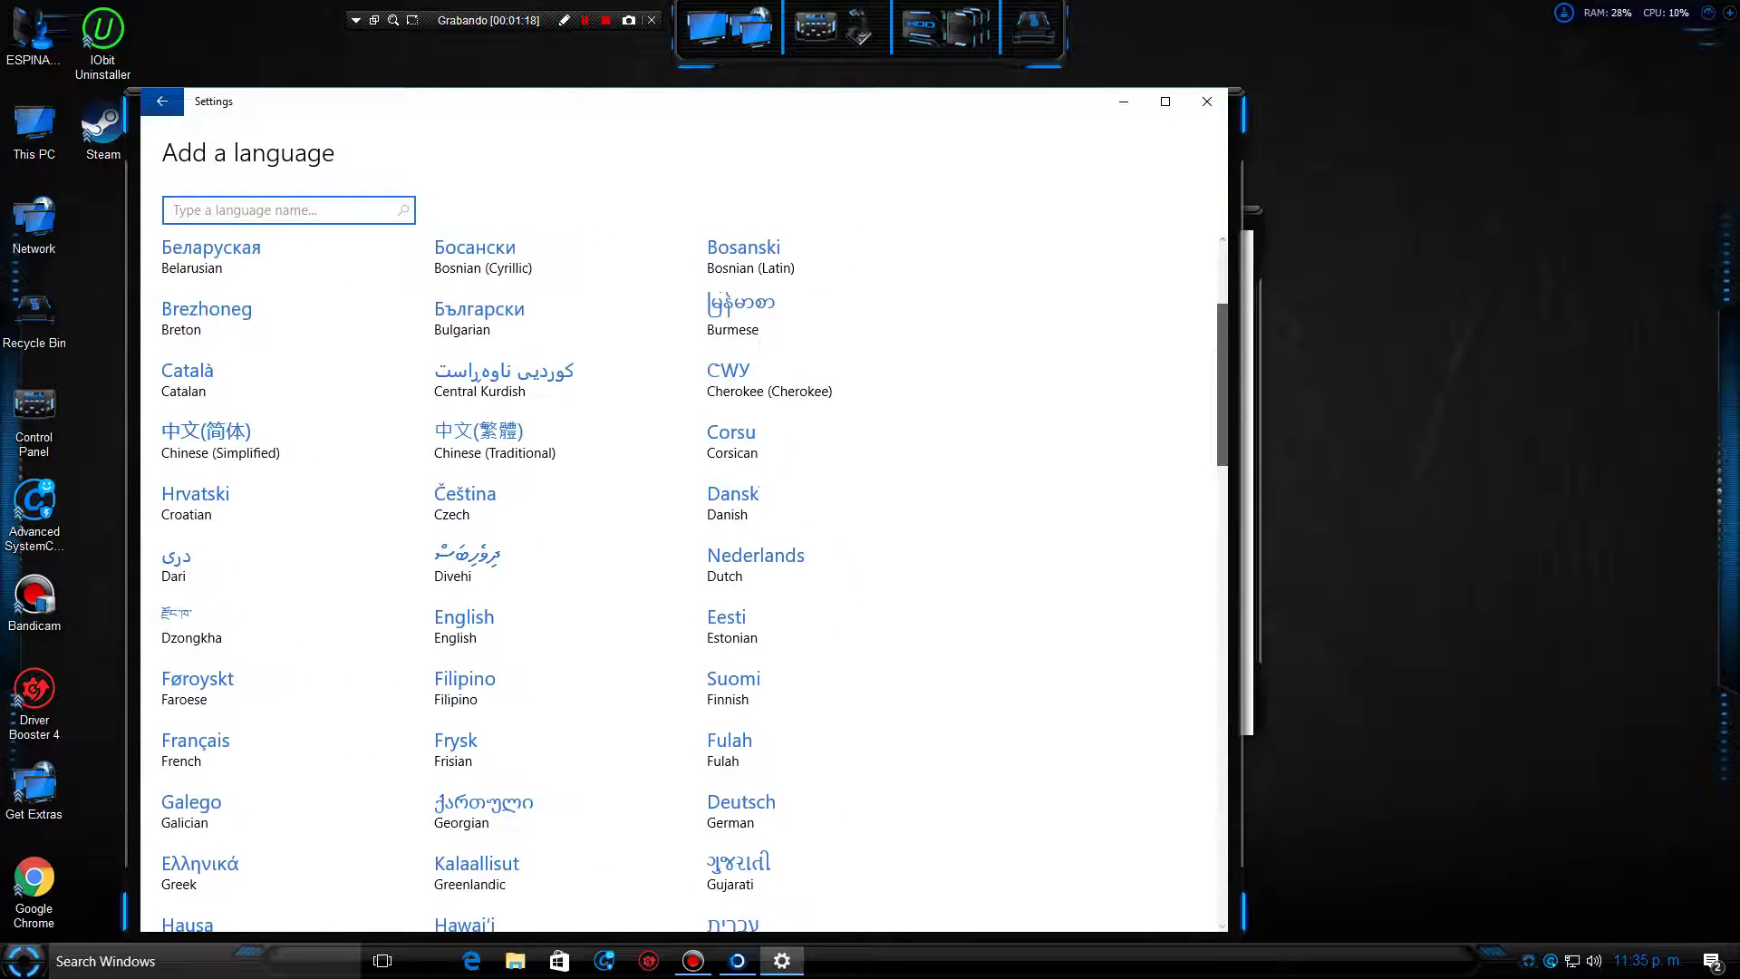
{"action": "scroll", "coordinate": [679, 580], "scroll_direction": "down", "scroll_amount": 3}
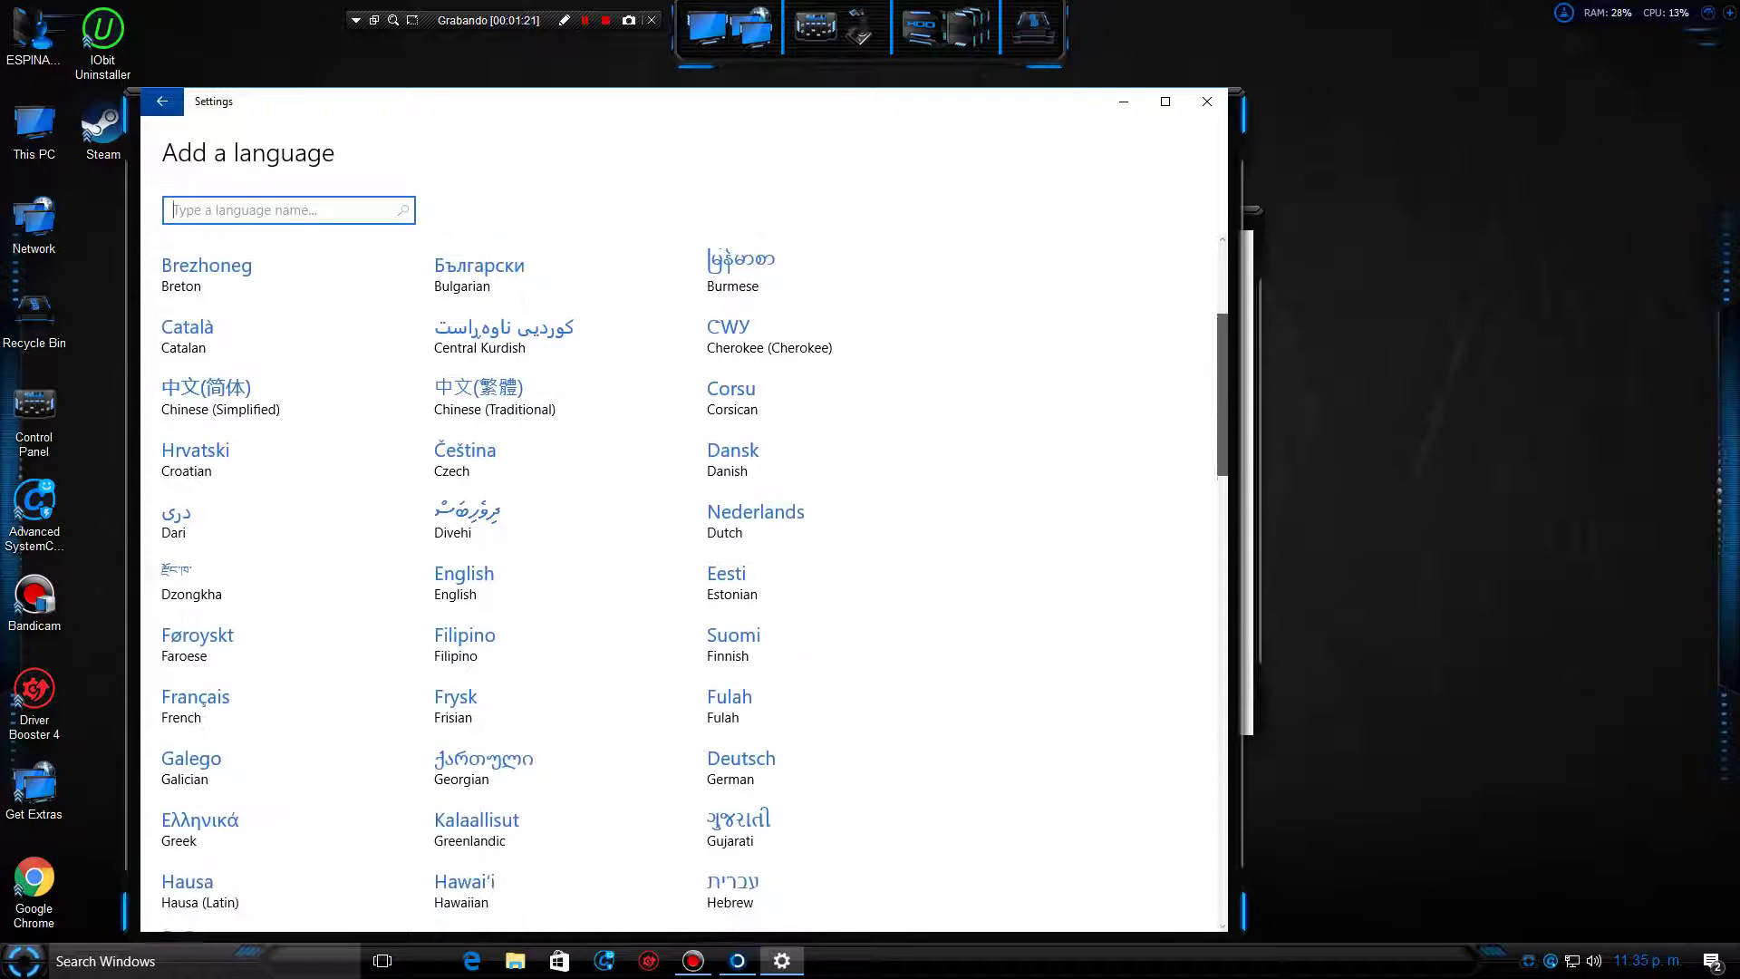
{"action": "scroll", "coordinate": [680, 580], "scroll_direction": "down", "scroll_amount": 3}
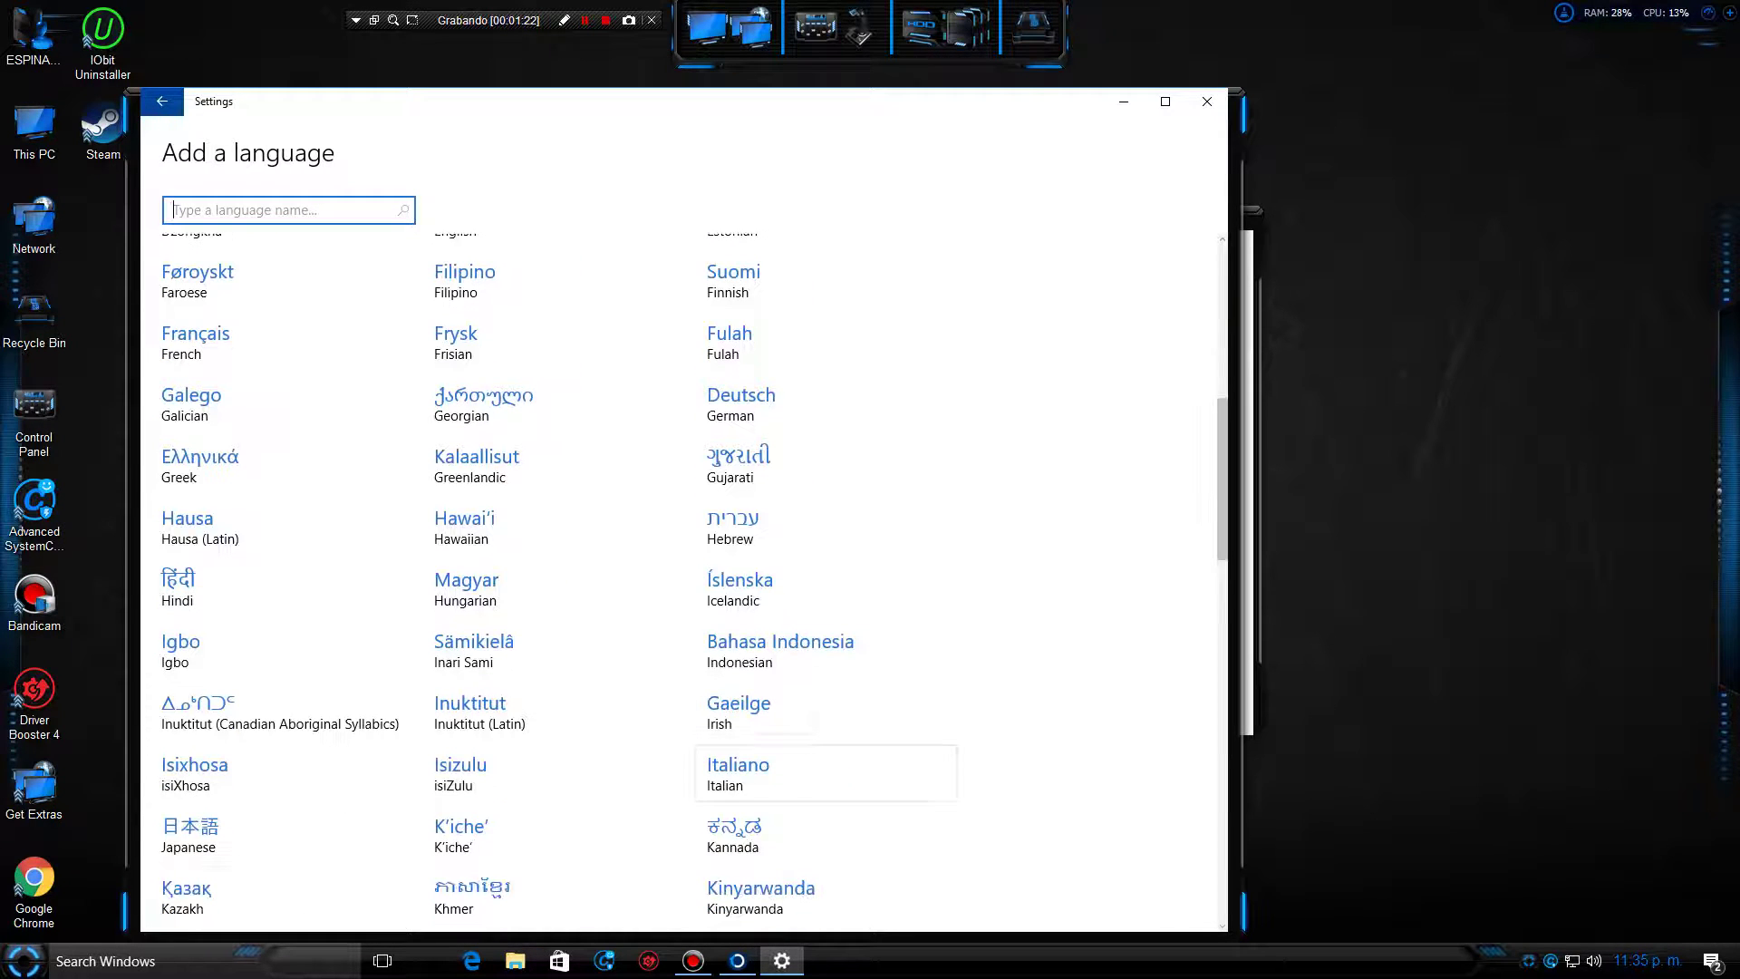
{"action": "scroll", "coordinate": [507, 770], "scroll_direction": "up", "scroll_amount": 2}
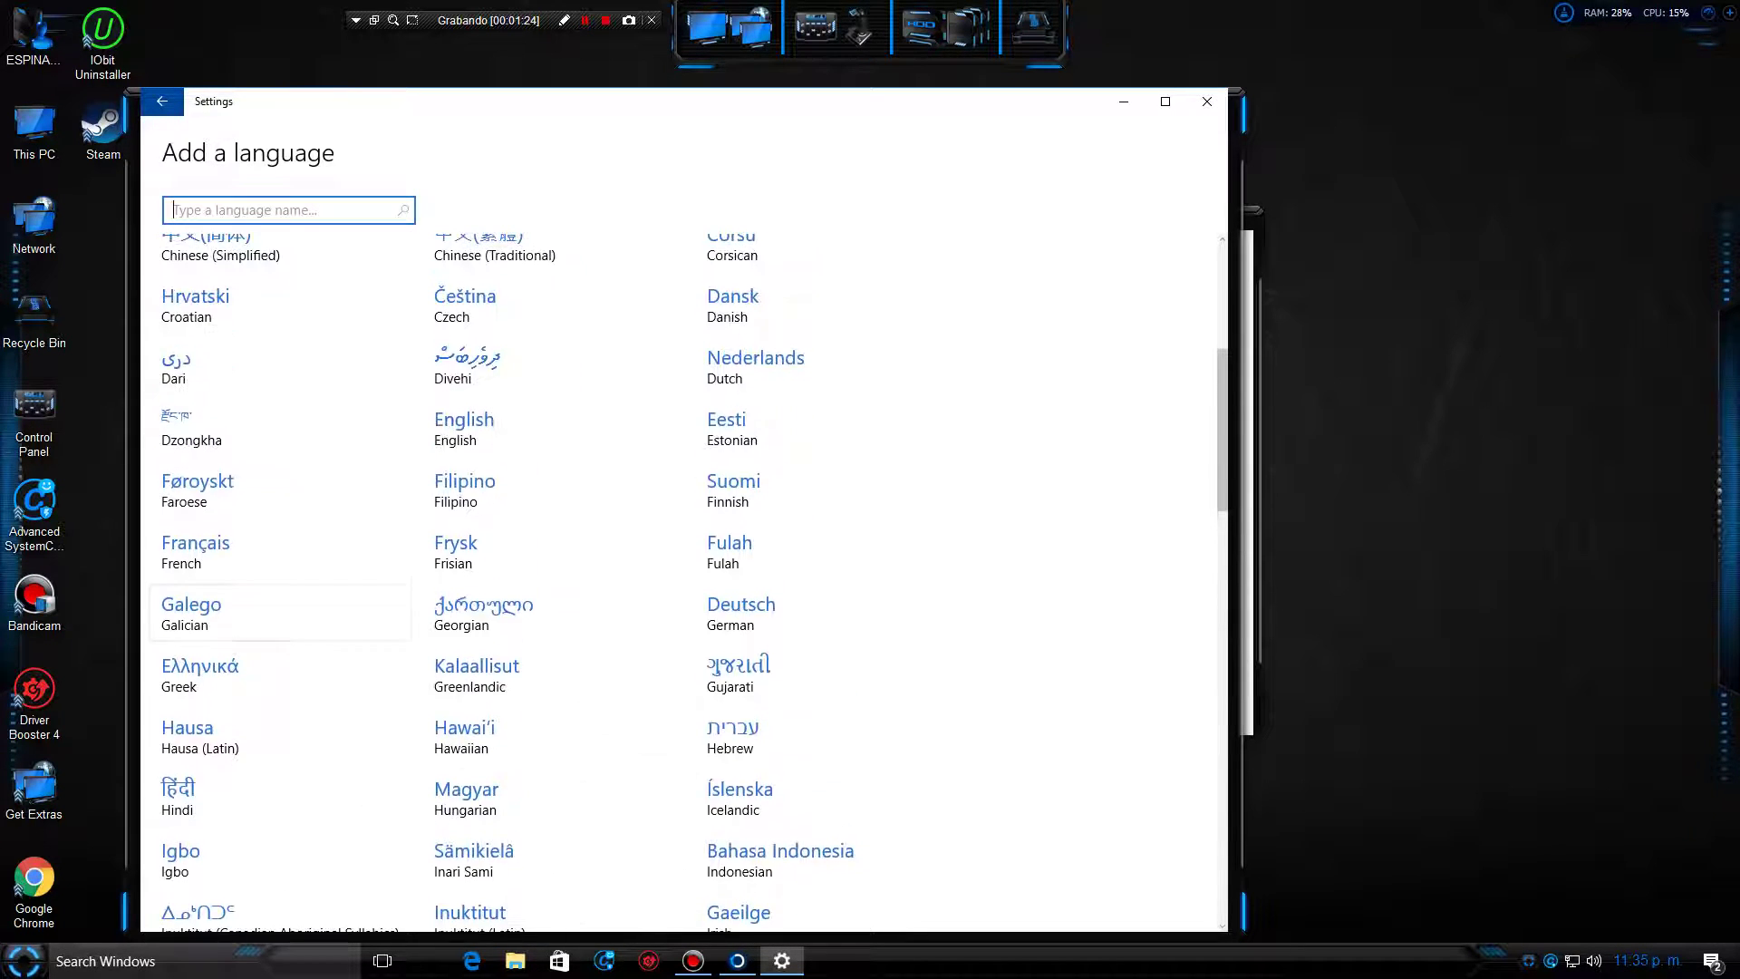
{"action": "scroll", "coordinate": [235, 562], "scroll_direction": "up", "scroll_amount": 3}
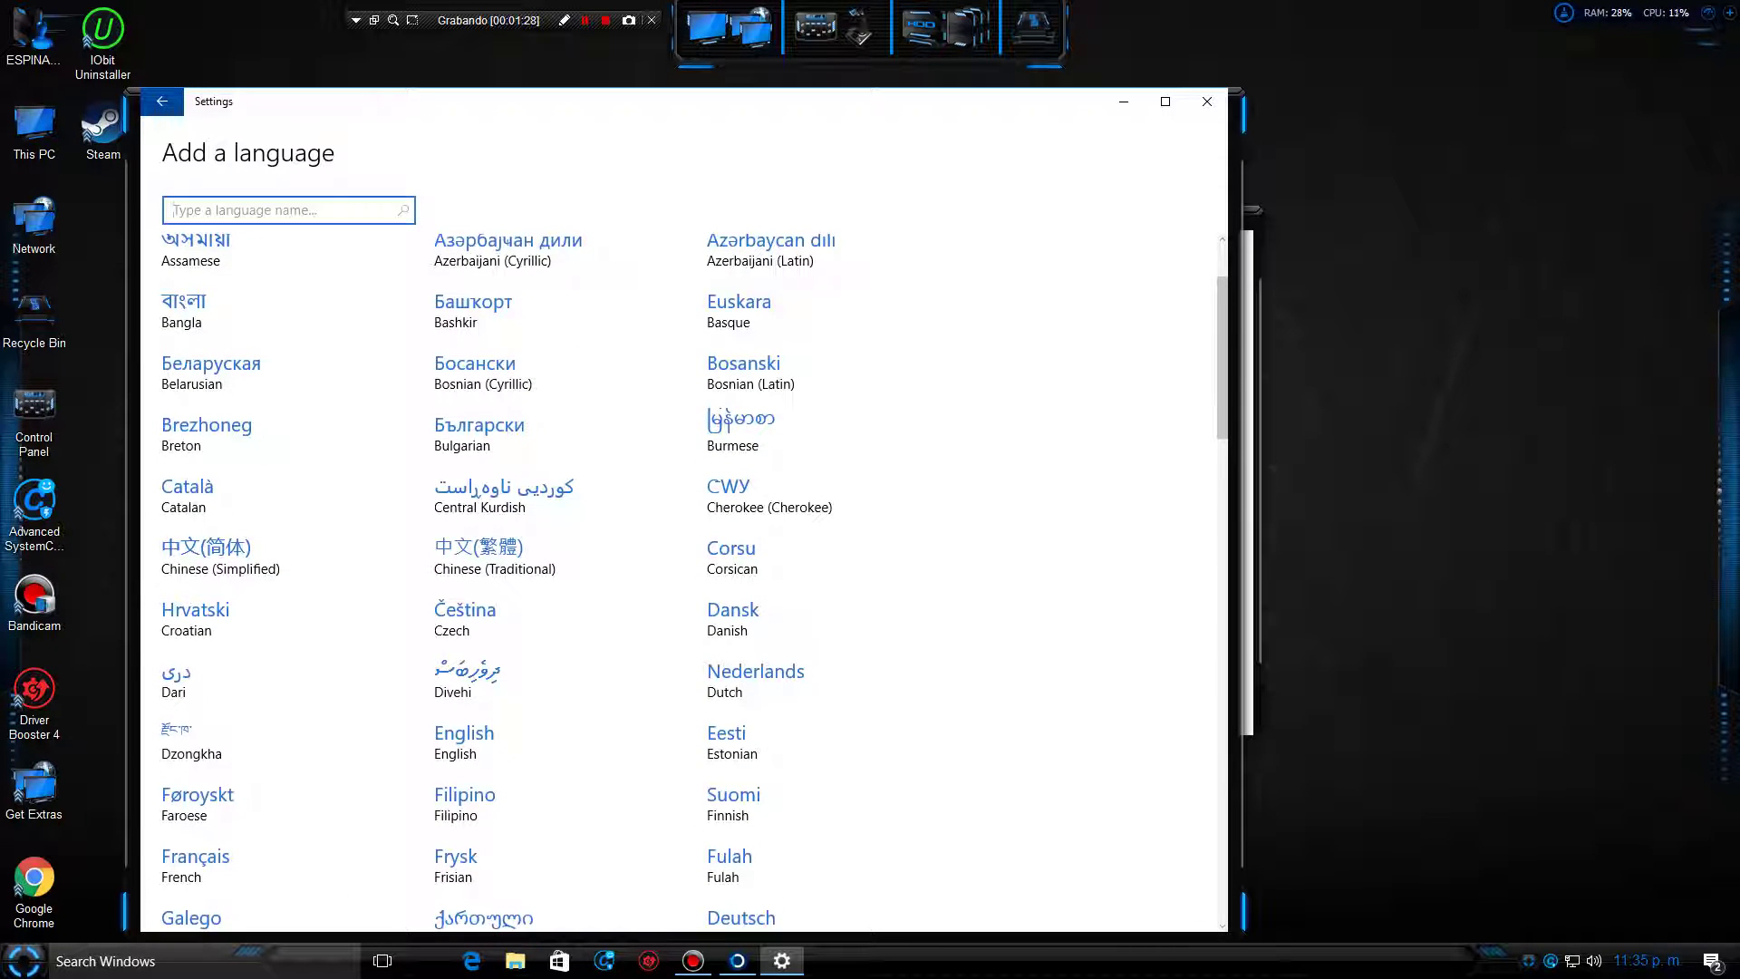
{"action": "type", "text": "es"}
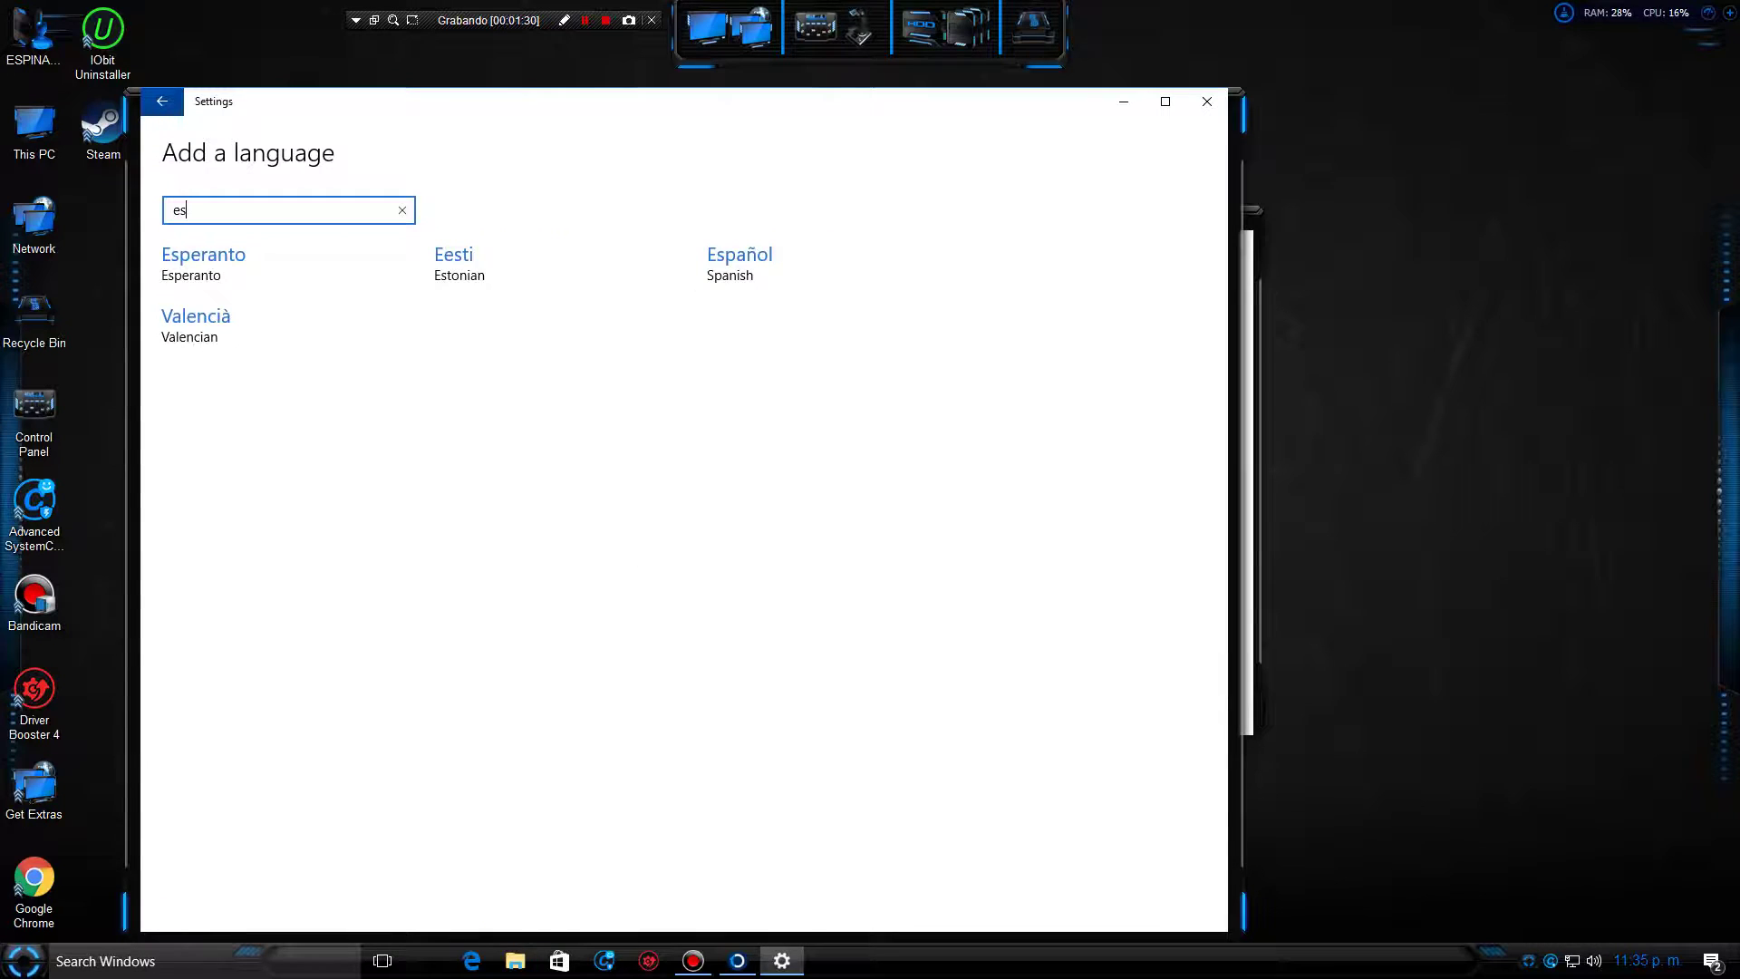
{"action": "left_click", "coordinate": [740, 261]}
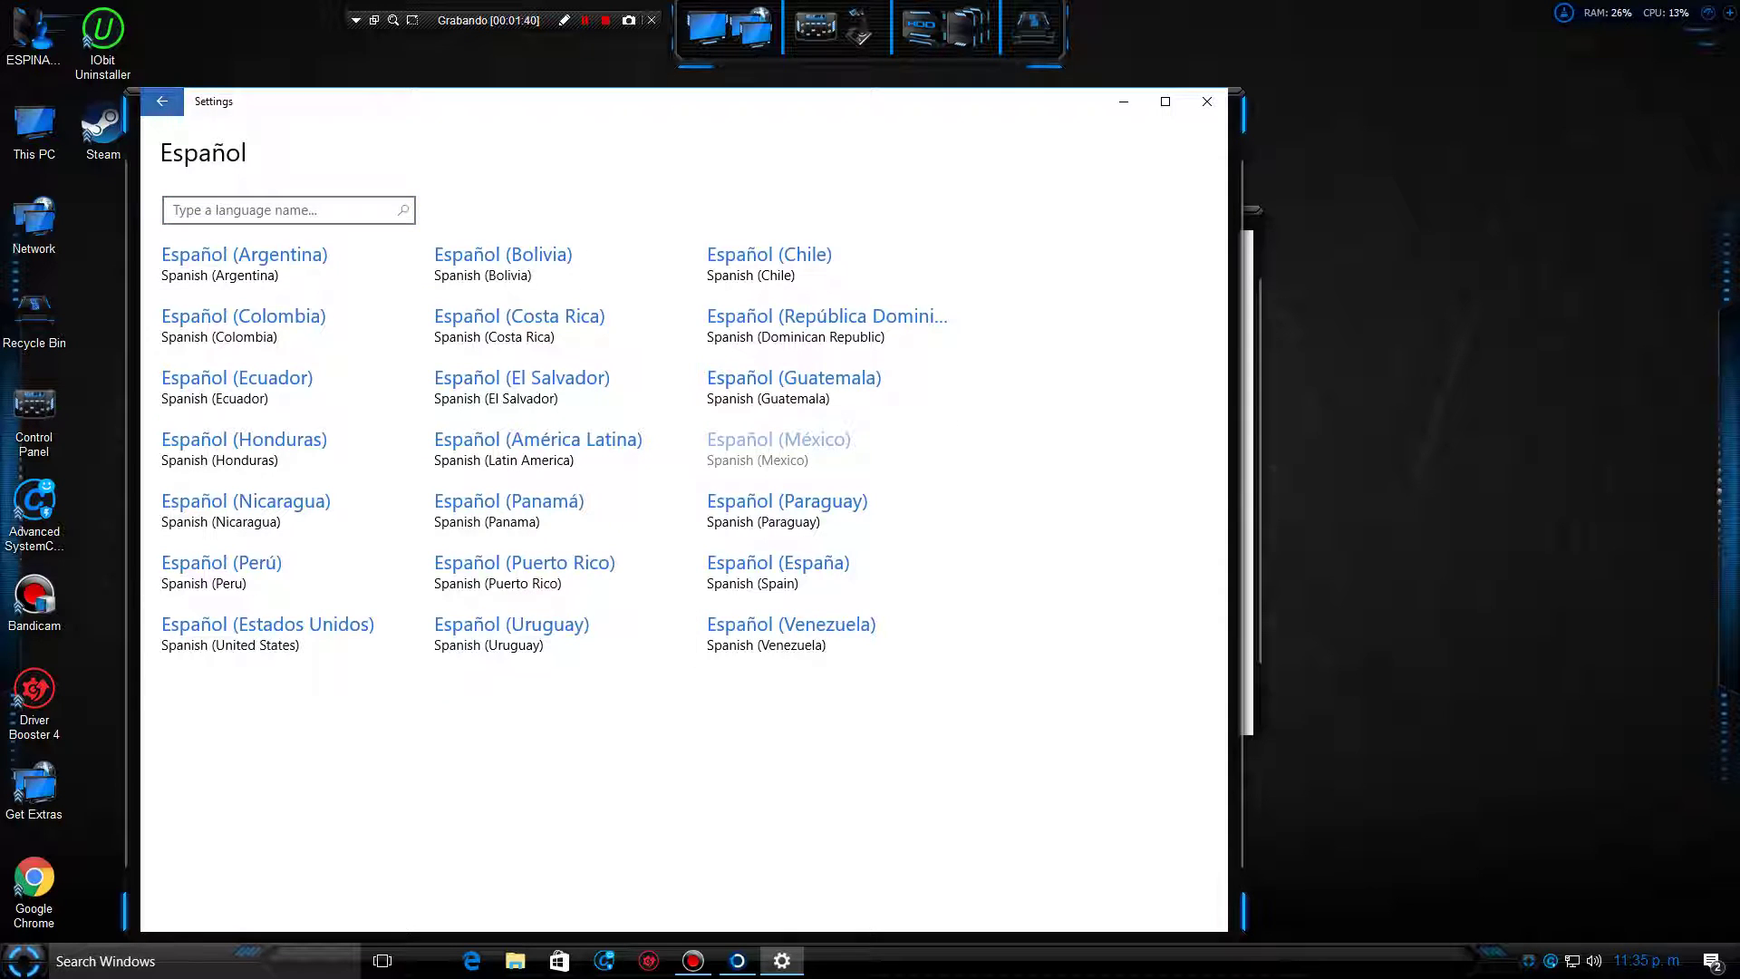
{"action": "left_click", "coordinate": [163, 102]}
Return to Region & language, check Control Panel's regional settings, then show the Date & time page
{"action": "left_click", "coordinate": [161, 101]}
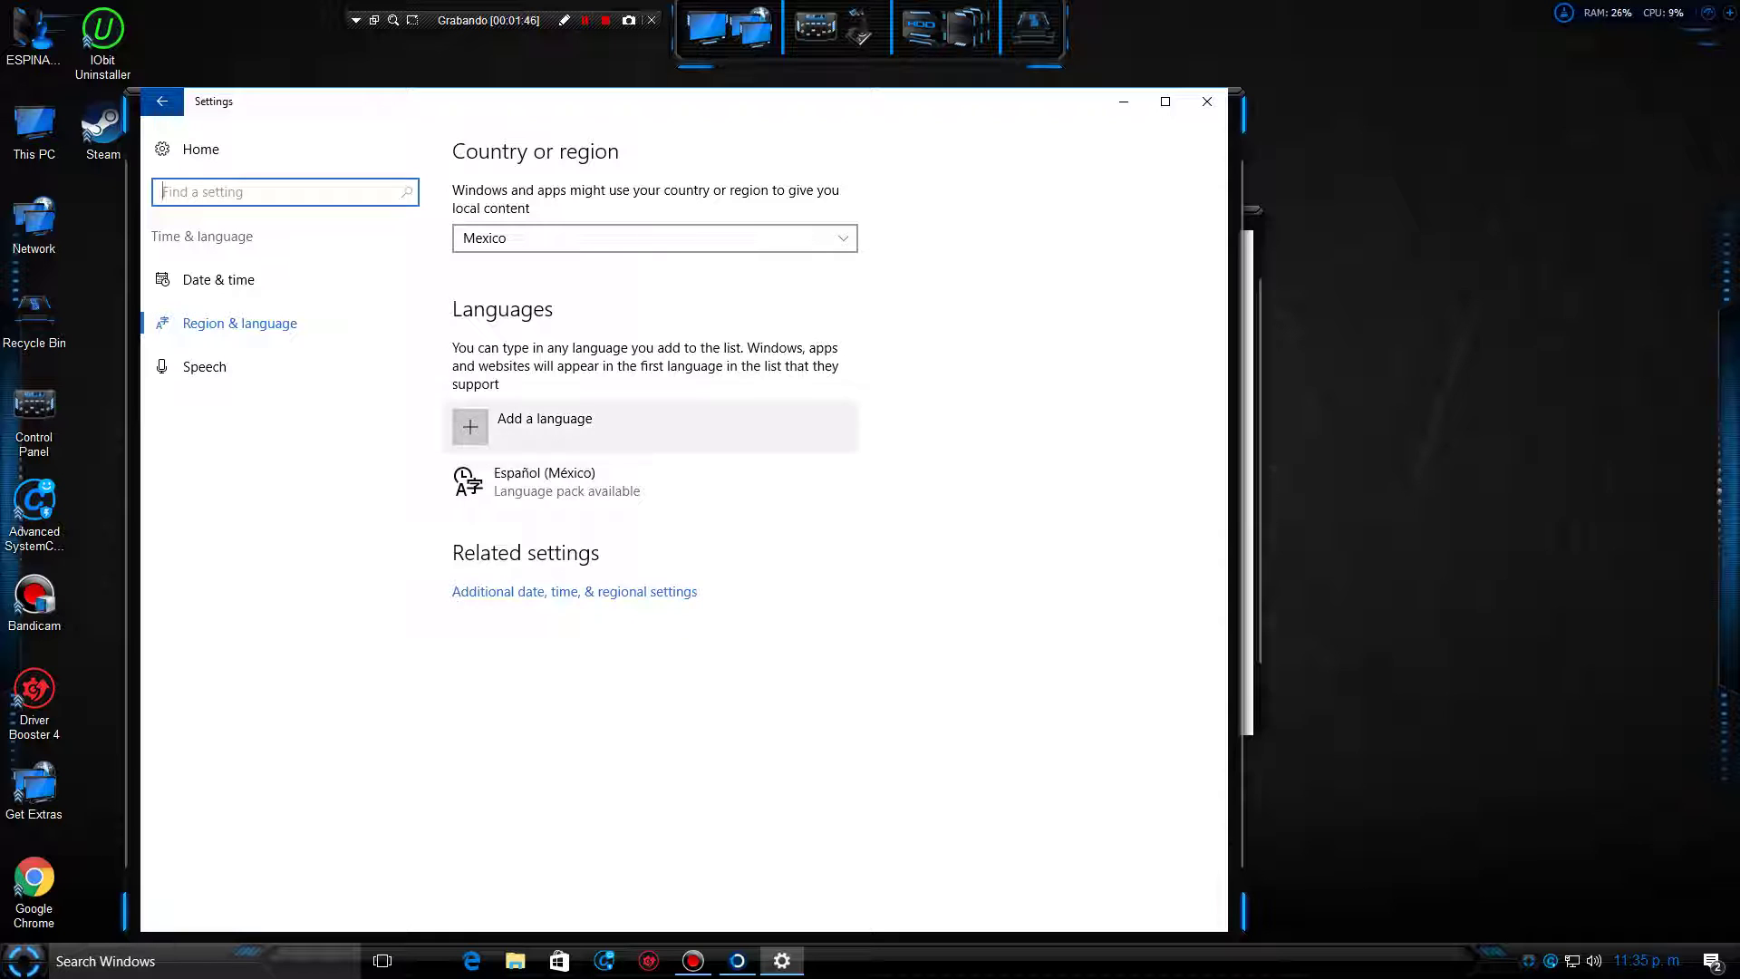
{"action": "left_click", "coordinate": [575, 591]}
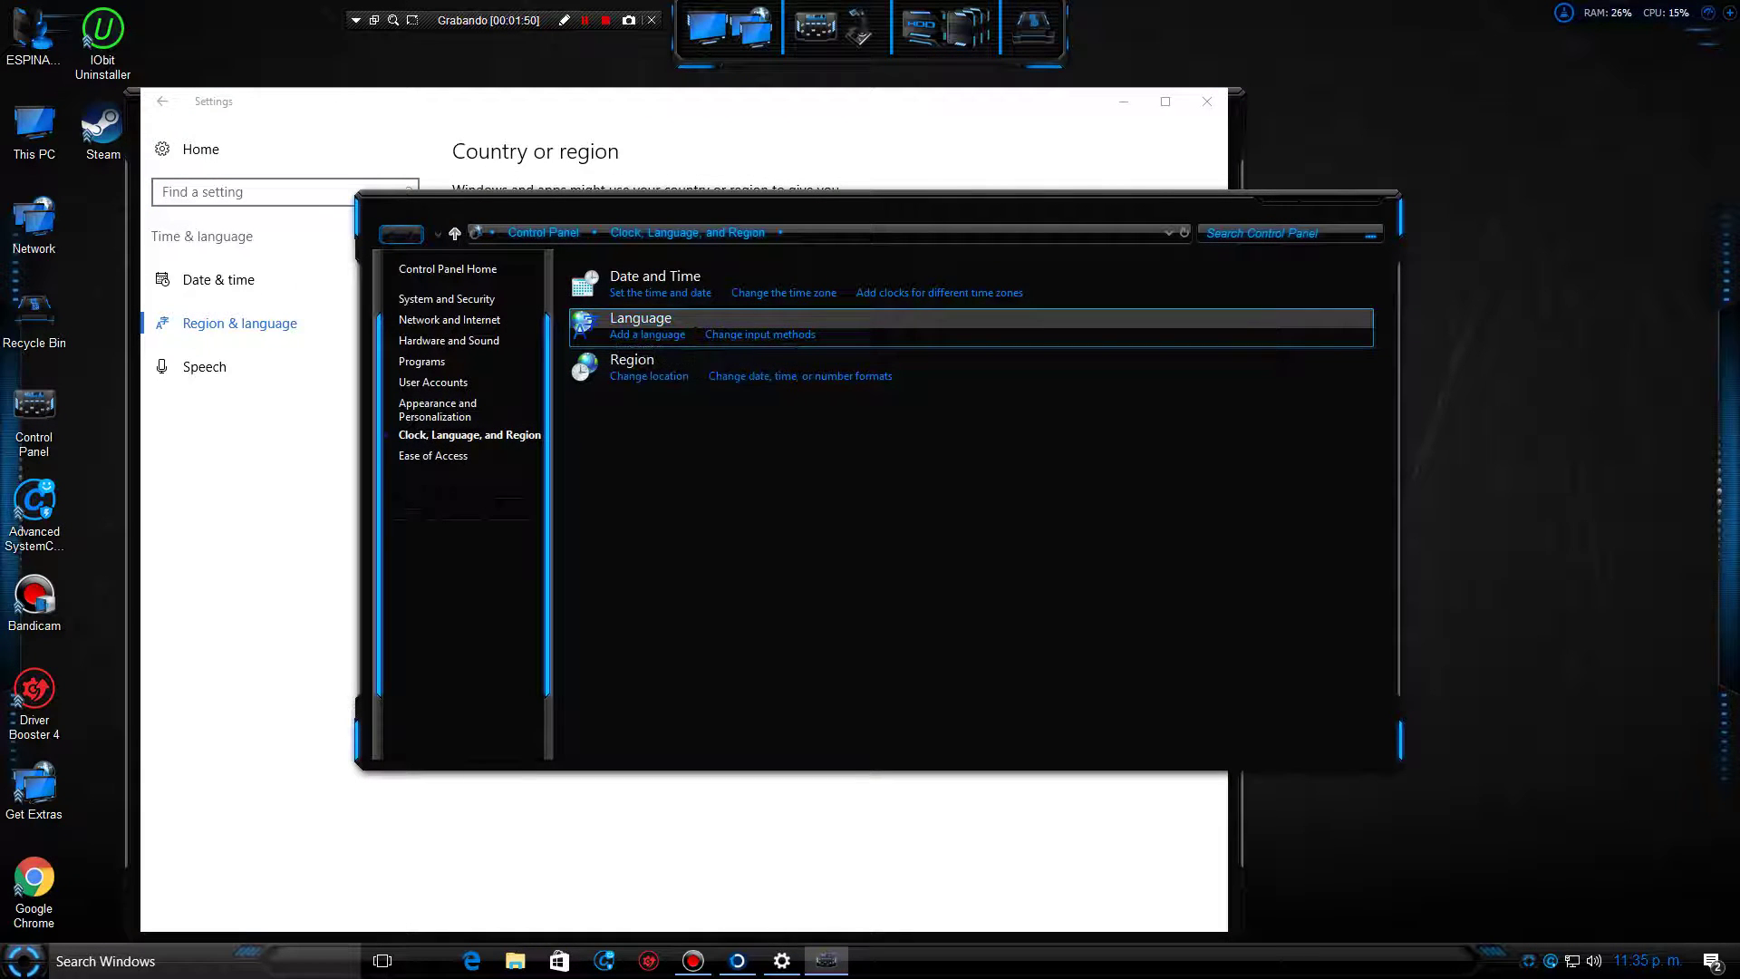
{"action": "left_click", "coordinate": [1359, 199]}
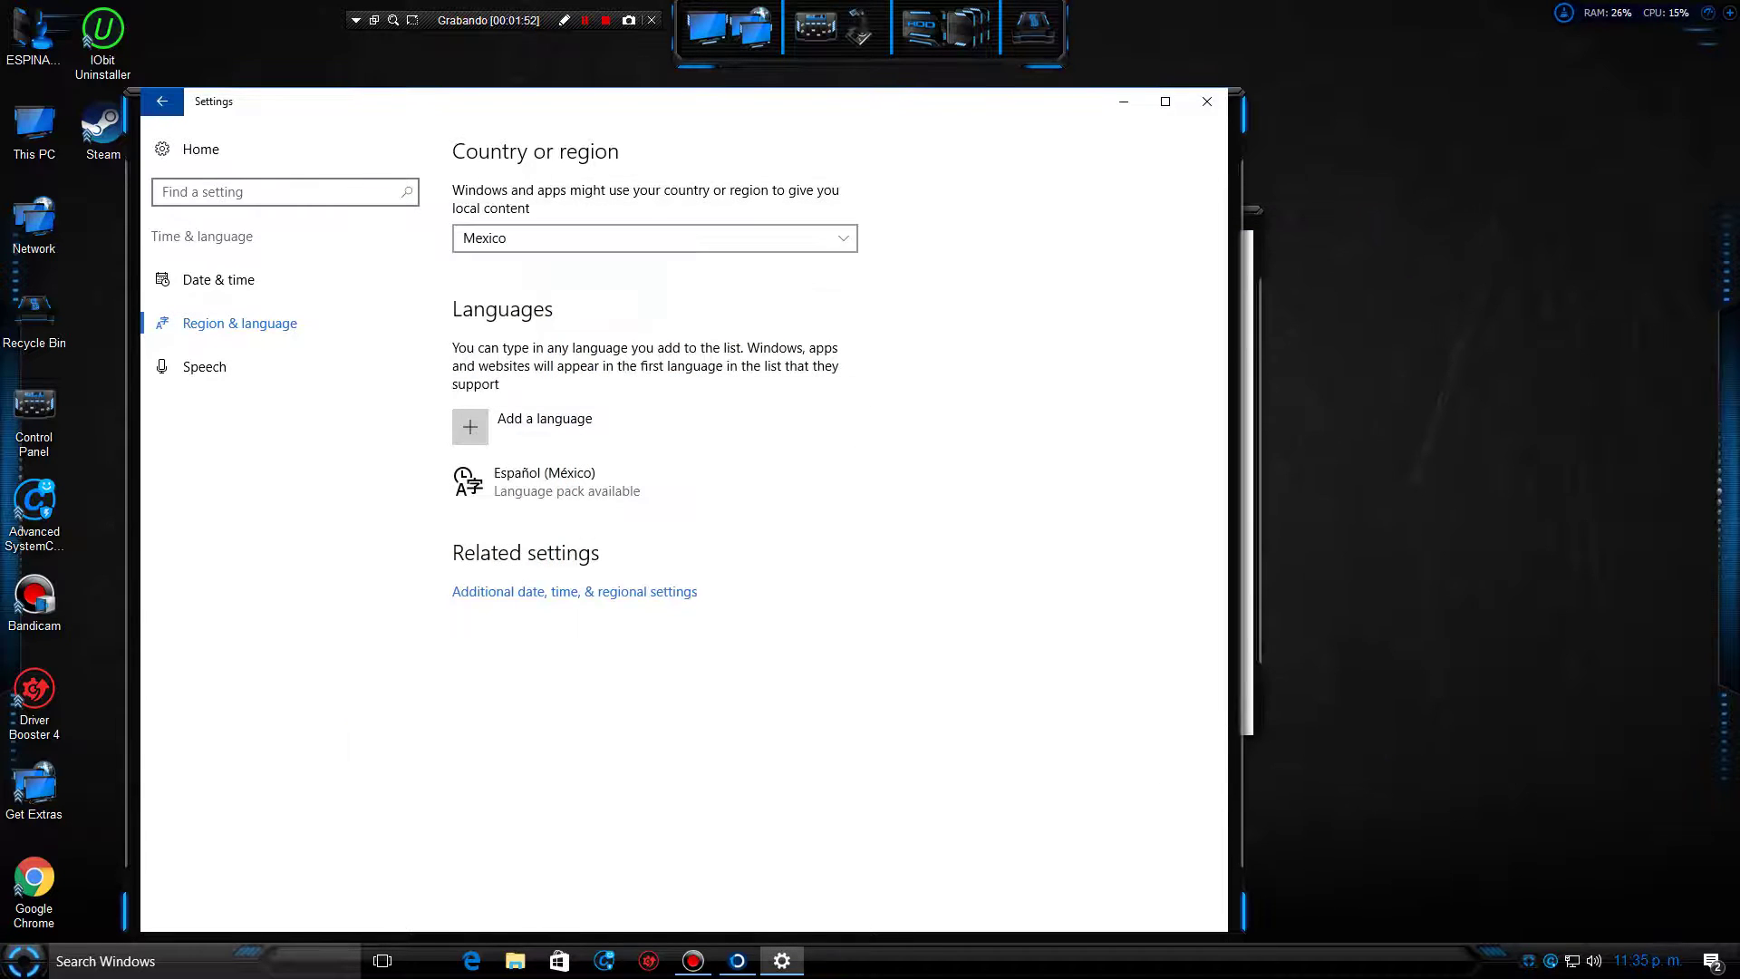
{"action": "left_click", "coordinate": [218, 279]}
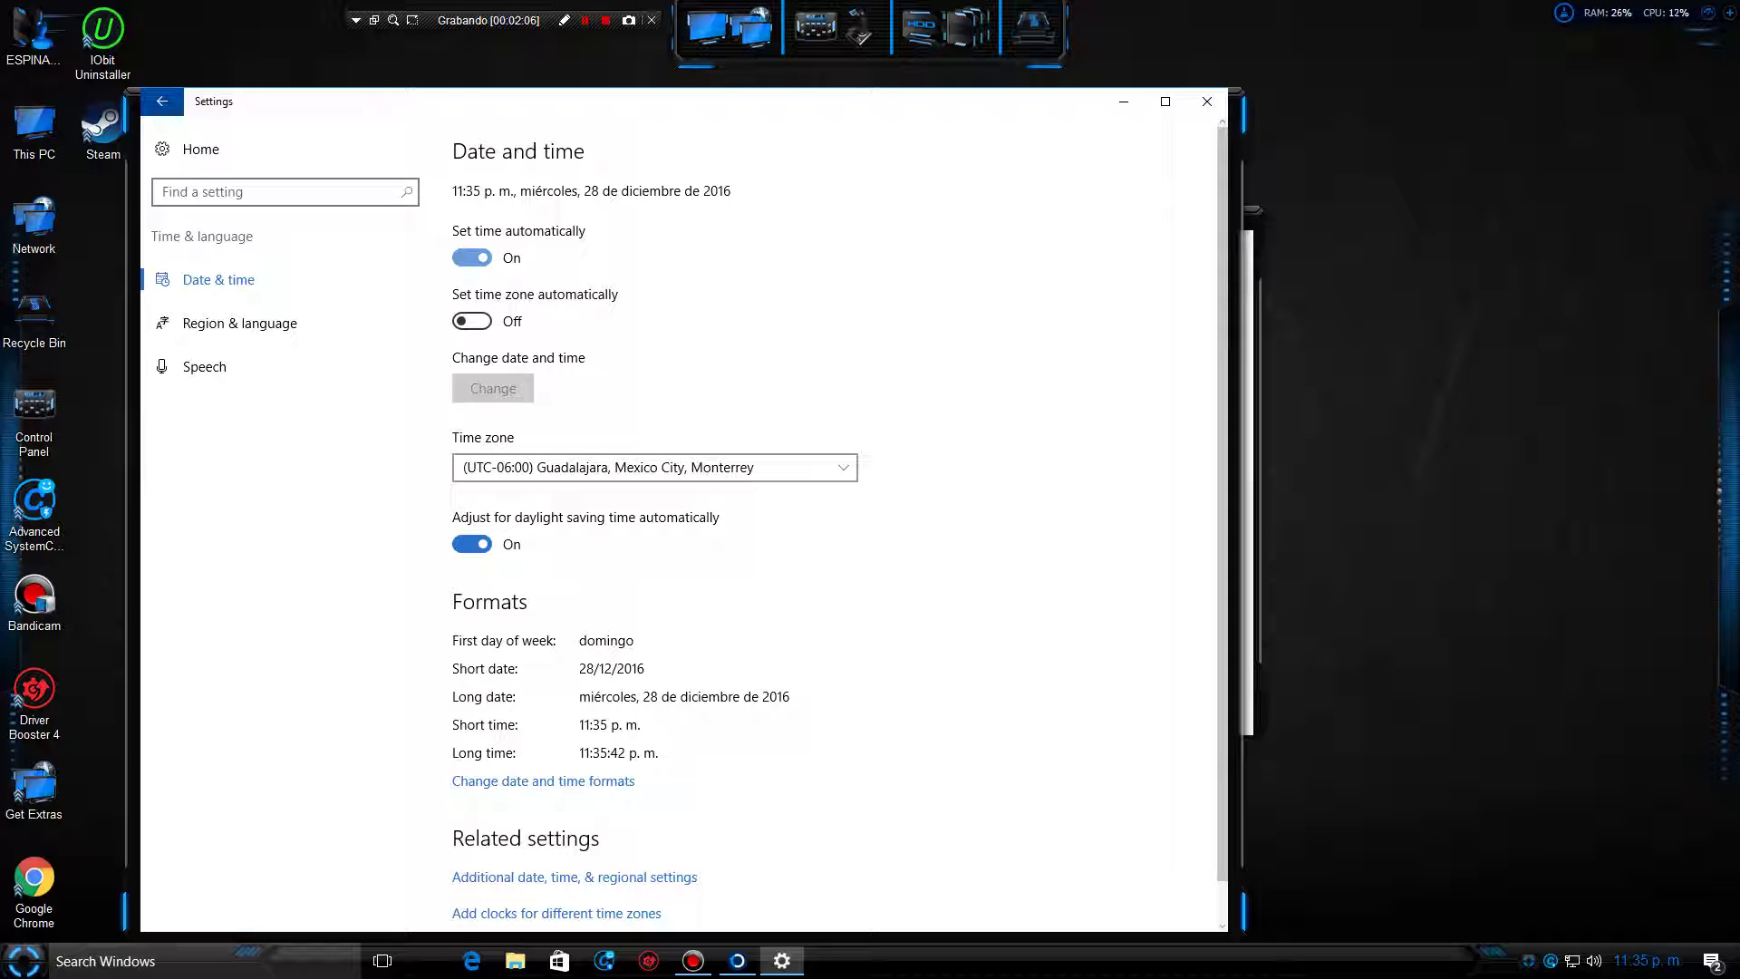
Enable 'Recognize non-native accents for this language' under Speech, then return to Time & language
{"action": "scroll", "coordinate": [840, 522], "scroll_direction": "down", "scroll_amount": 1}
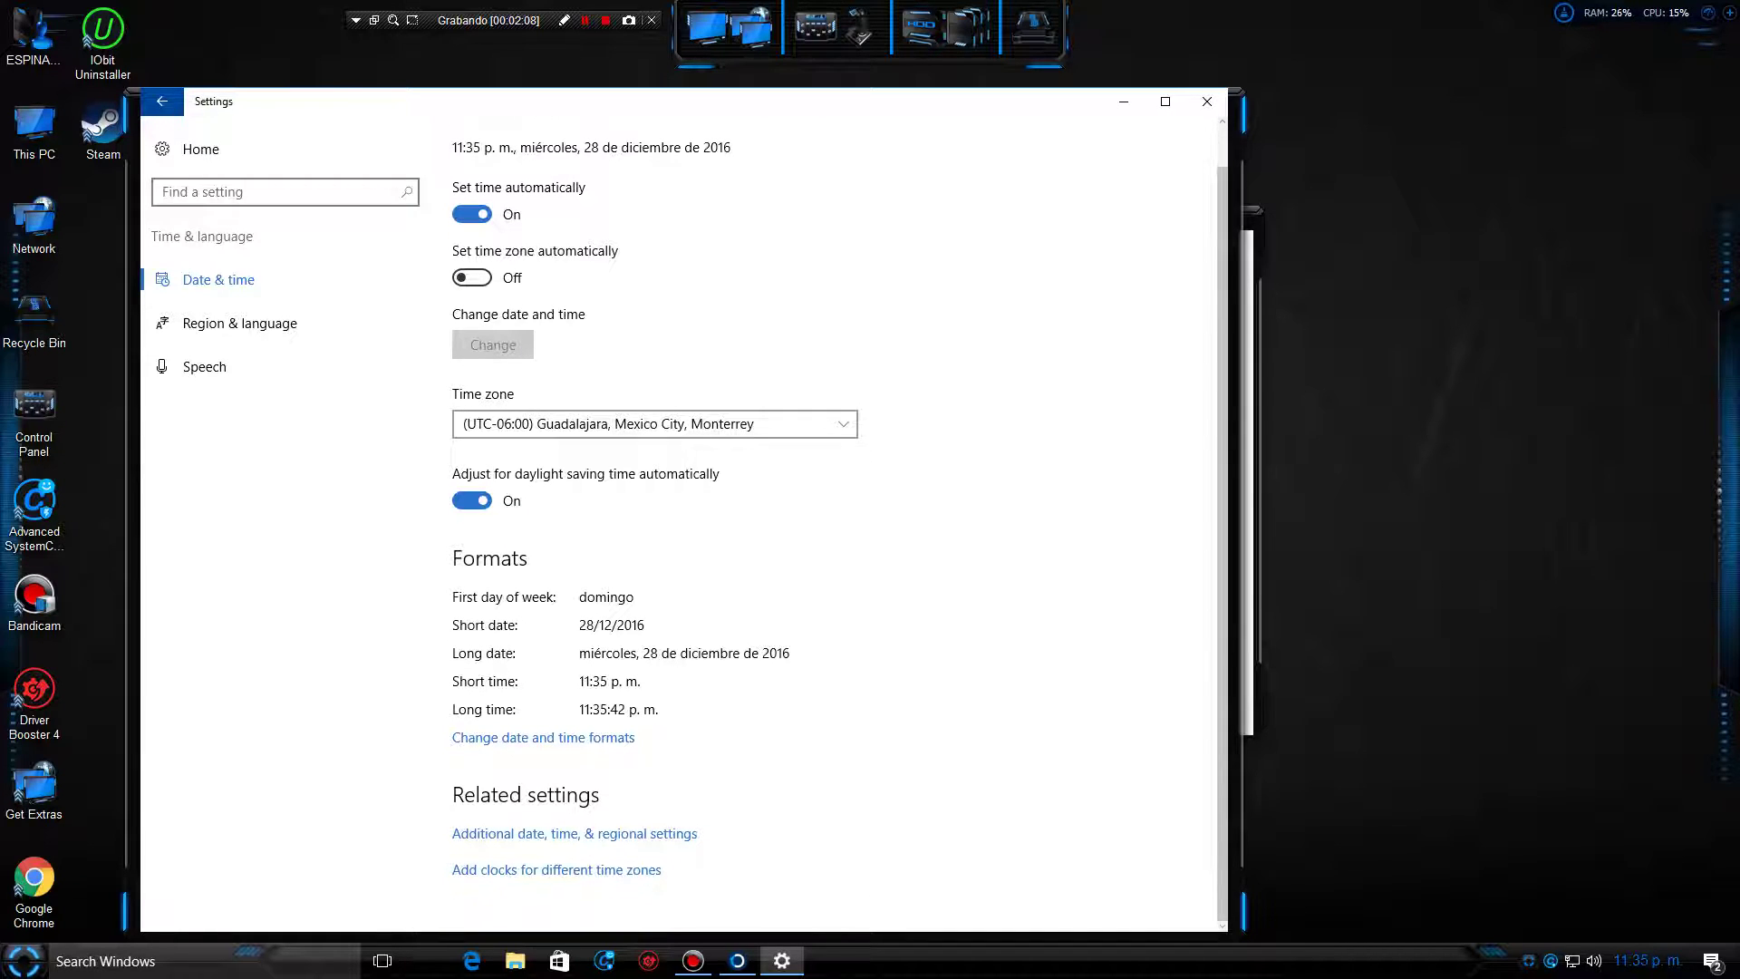
{"action": "left_click", "coordinate": [205, 366]}
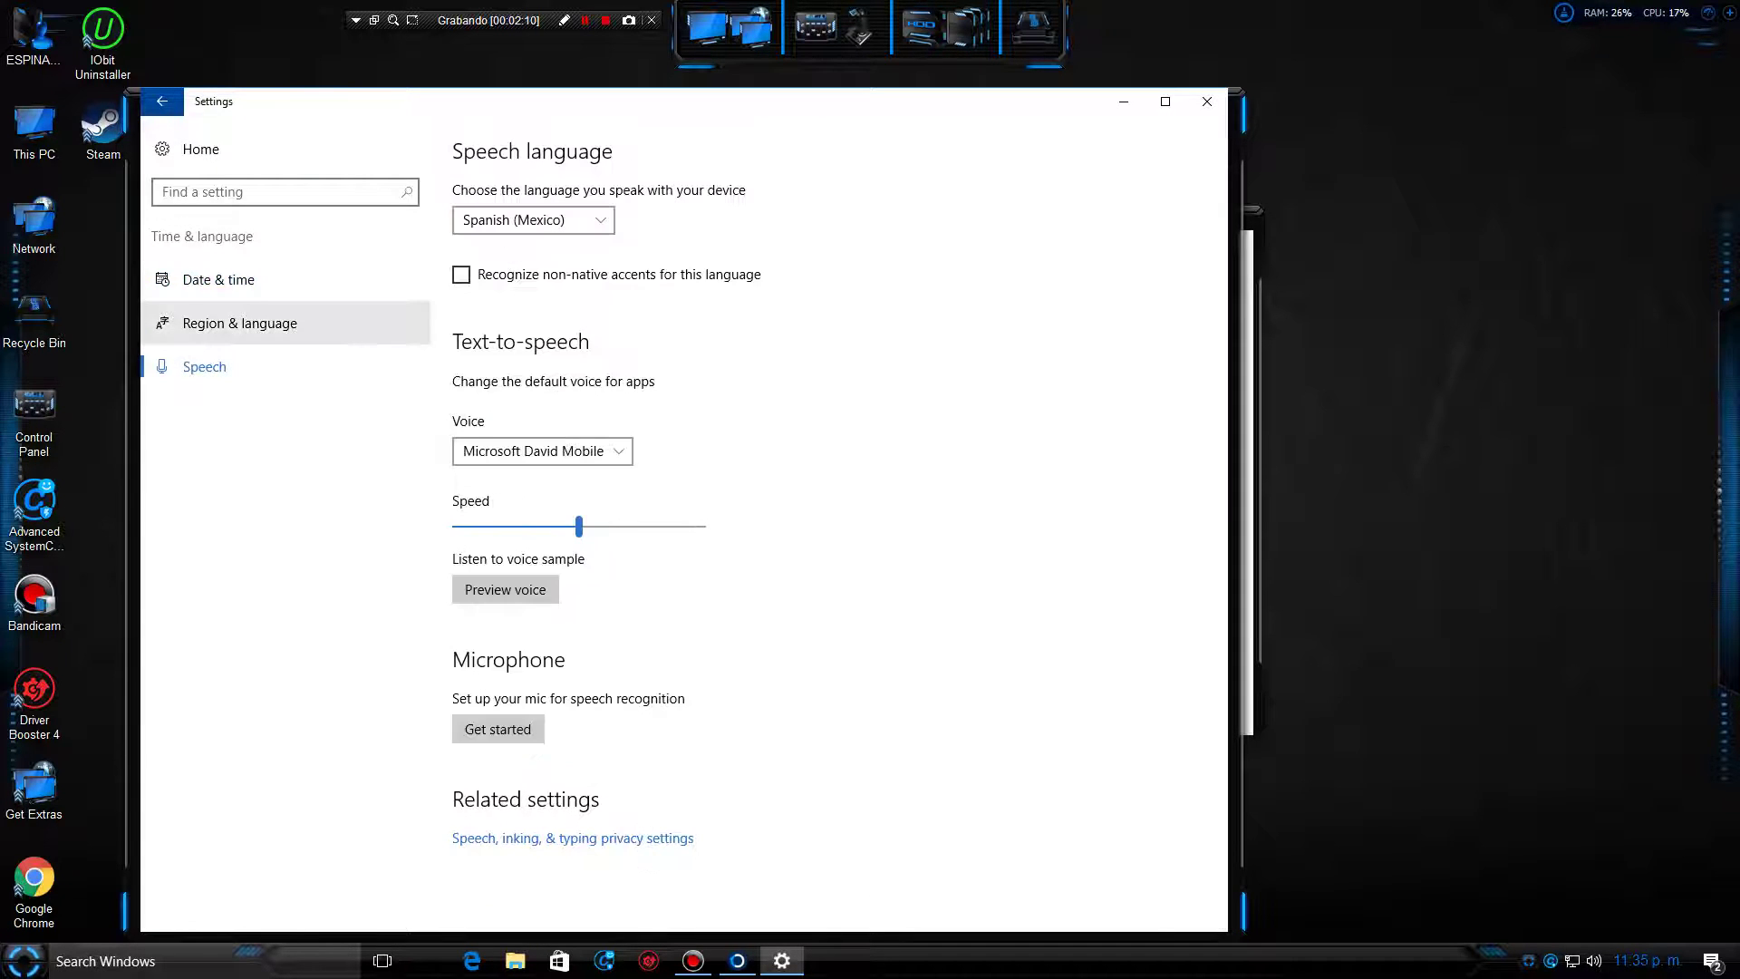
{"action": "left_click", "coordinate": [461, 274]}
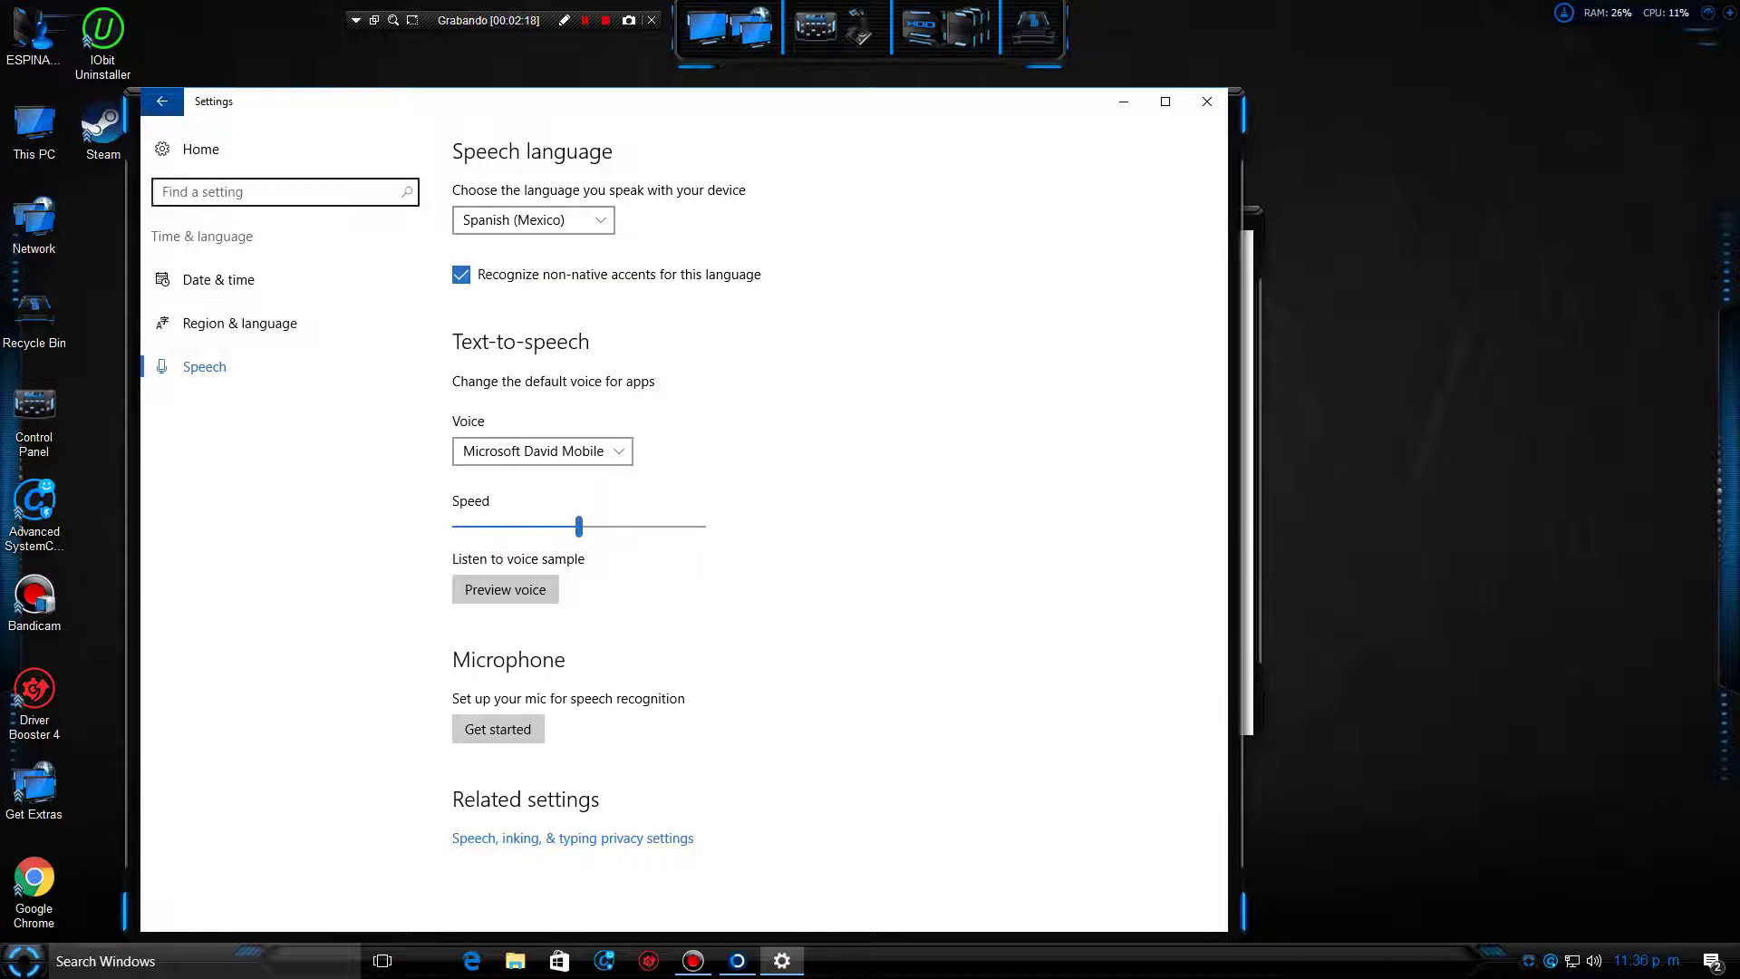
{"action": "left_click", "coordinate": [161, 100]}
{"action": "left_click", "coordinate": [321, 509]}
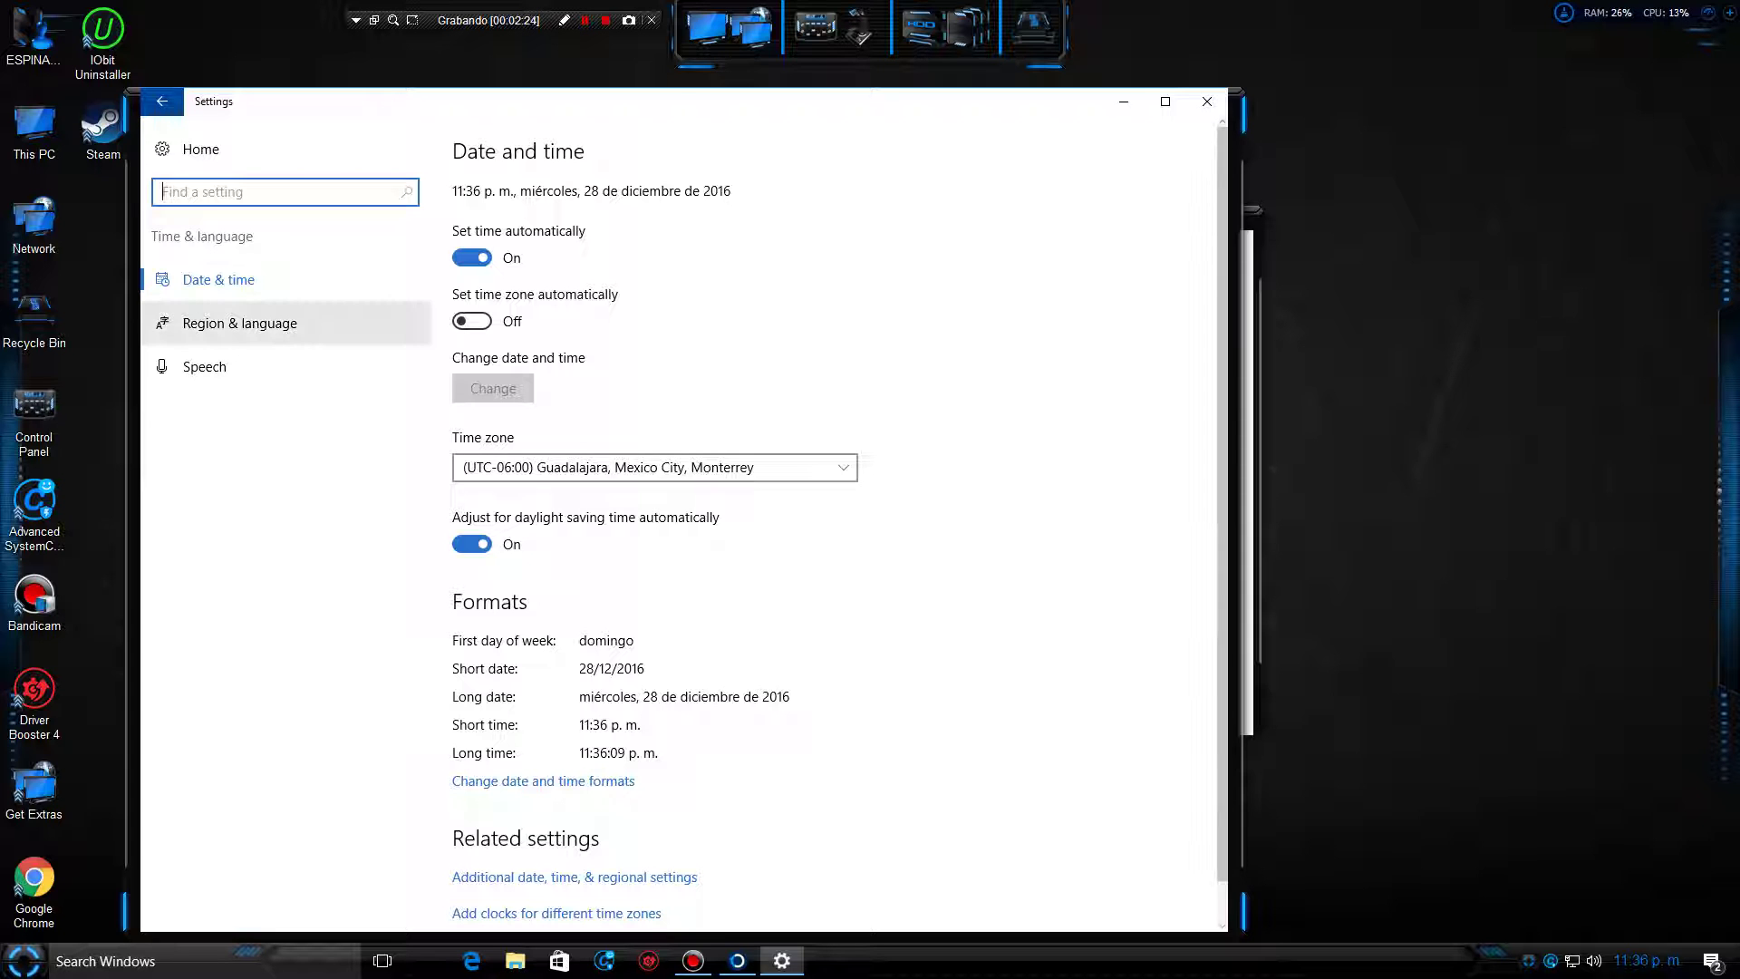
Close Settings and reopen it from the Start menu at Time & language
{"action": "left_click", "coordinate": [1206, 101]}
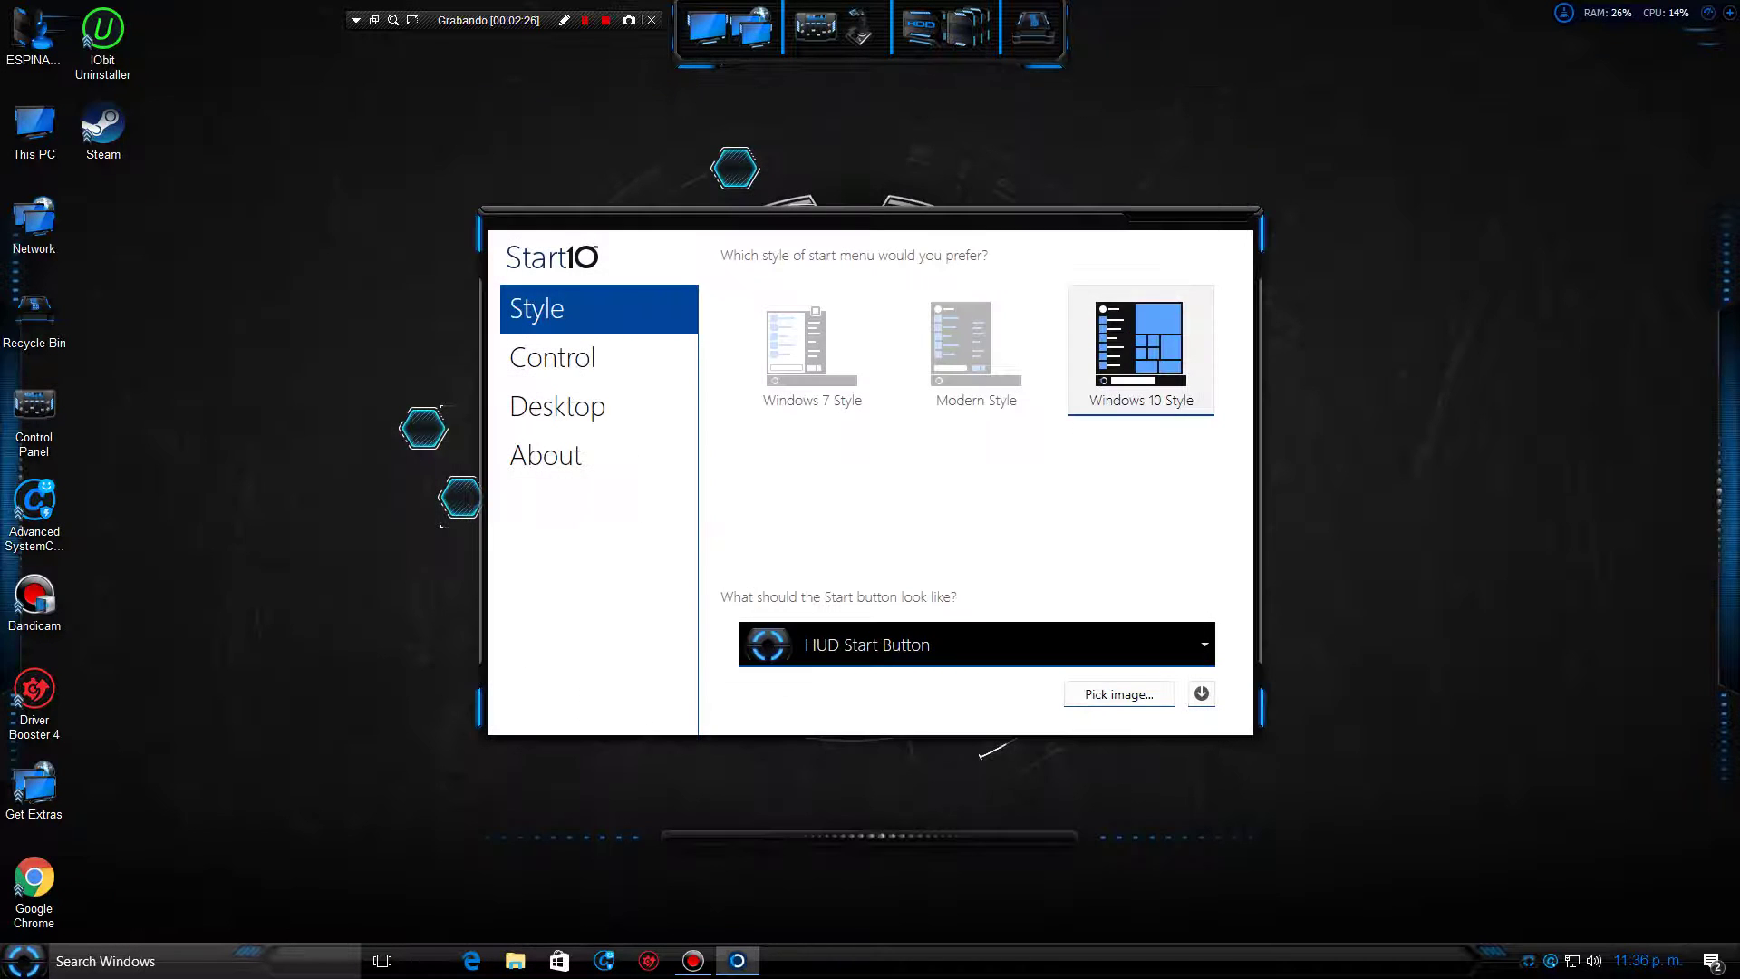
{"action": "left_click", "coordinate": [23, 960]}
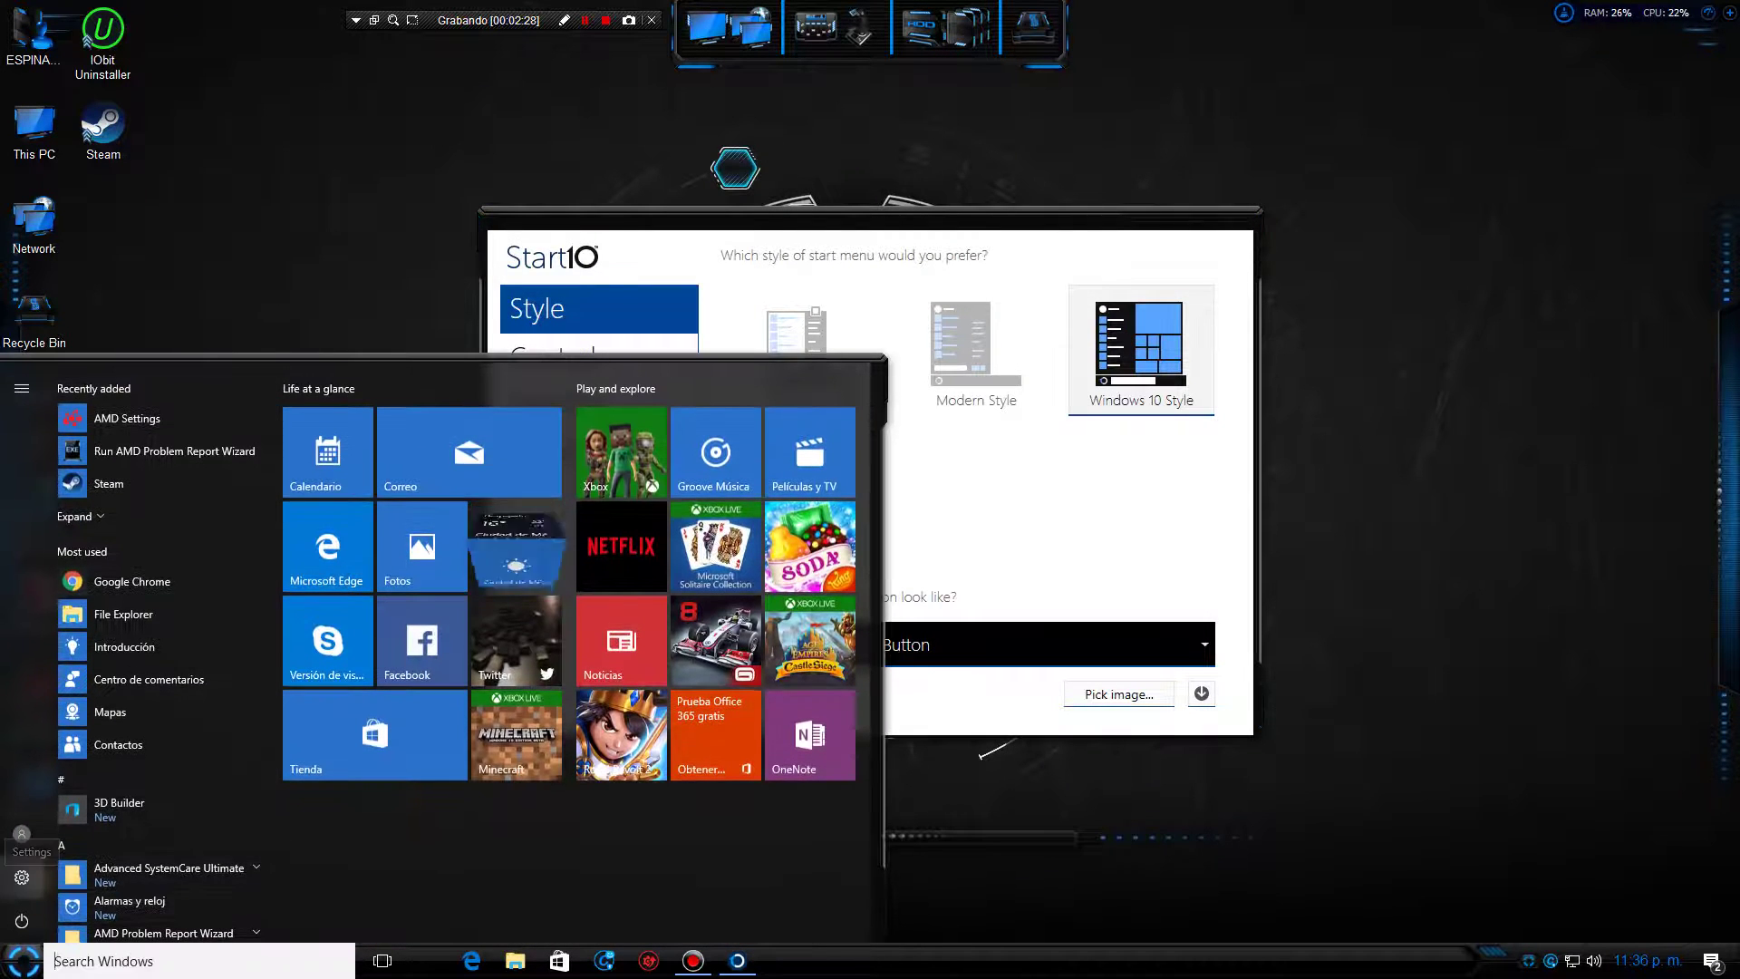
{"action": "left_click", "coordinate": [21, 877]}
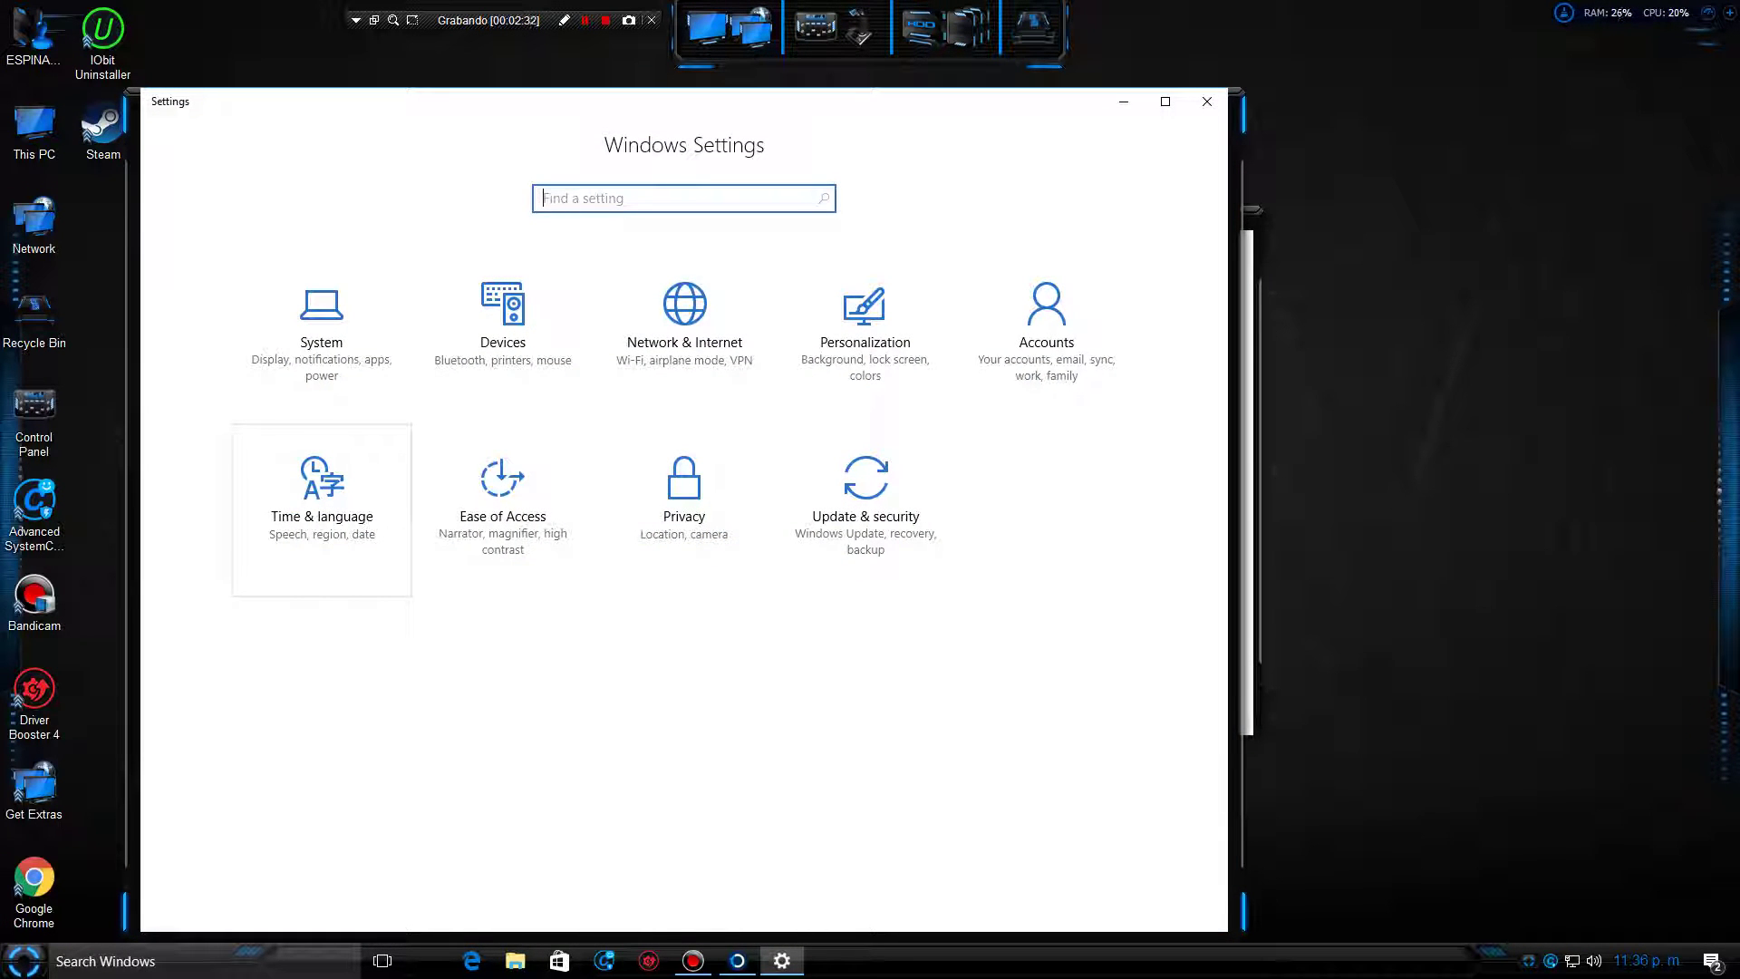
{"action": "left_click", "coordinate": [321, 494]}
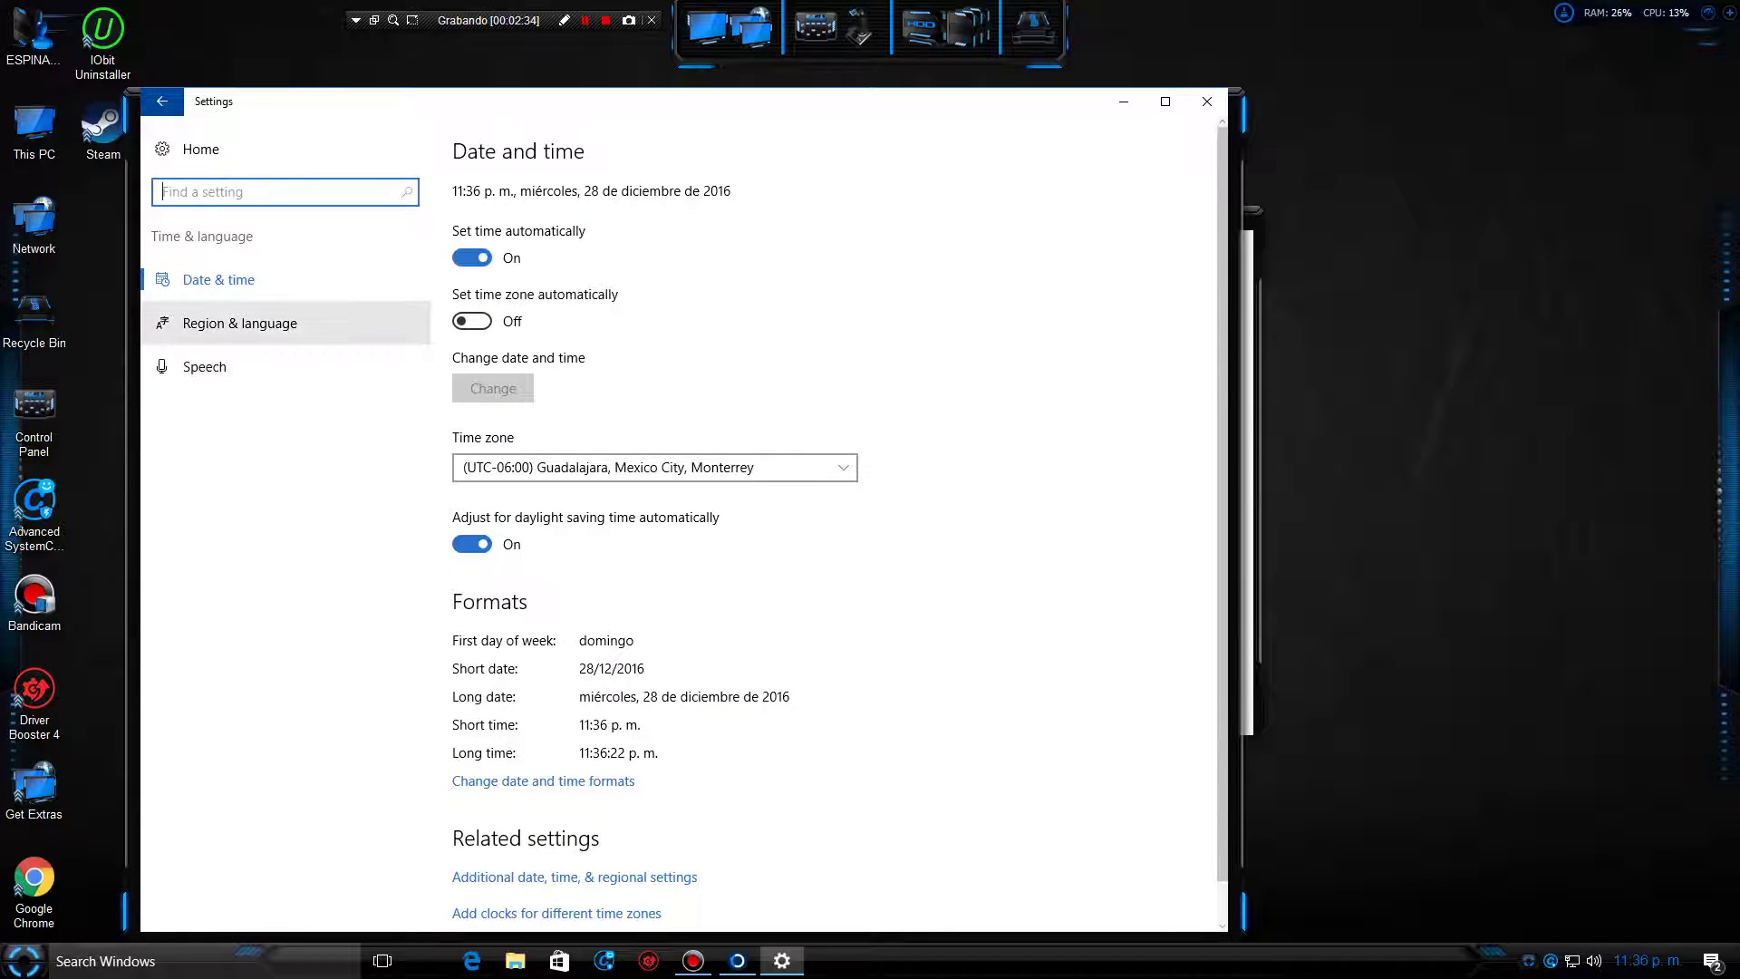
Open Region & language, look at the Add a language page, and return
{"action": "left_click", "coordinate": [239, 323]}
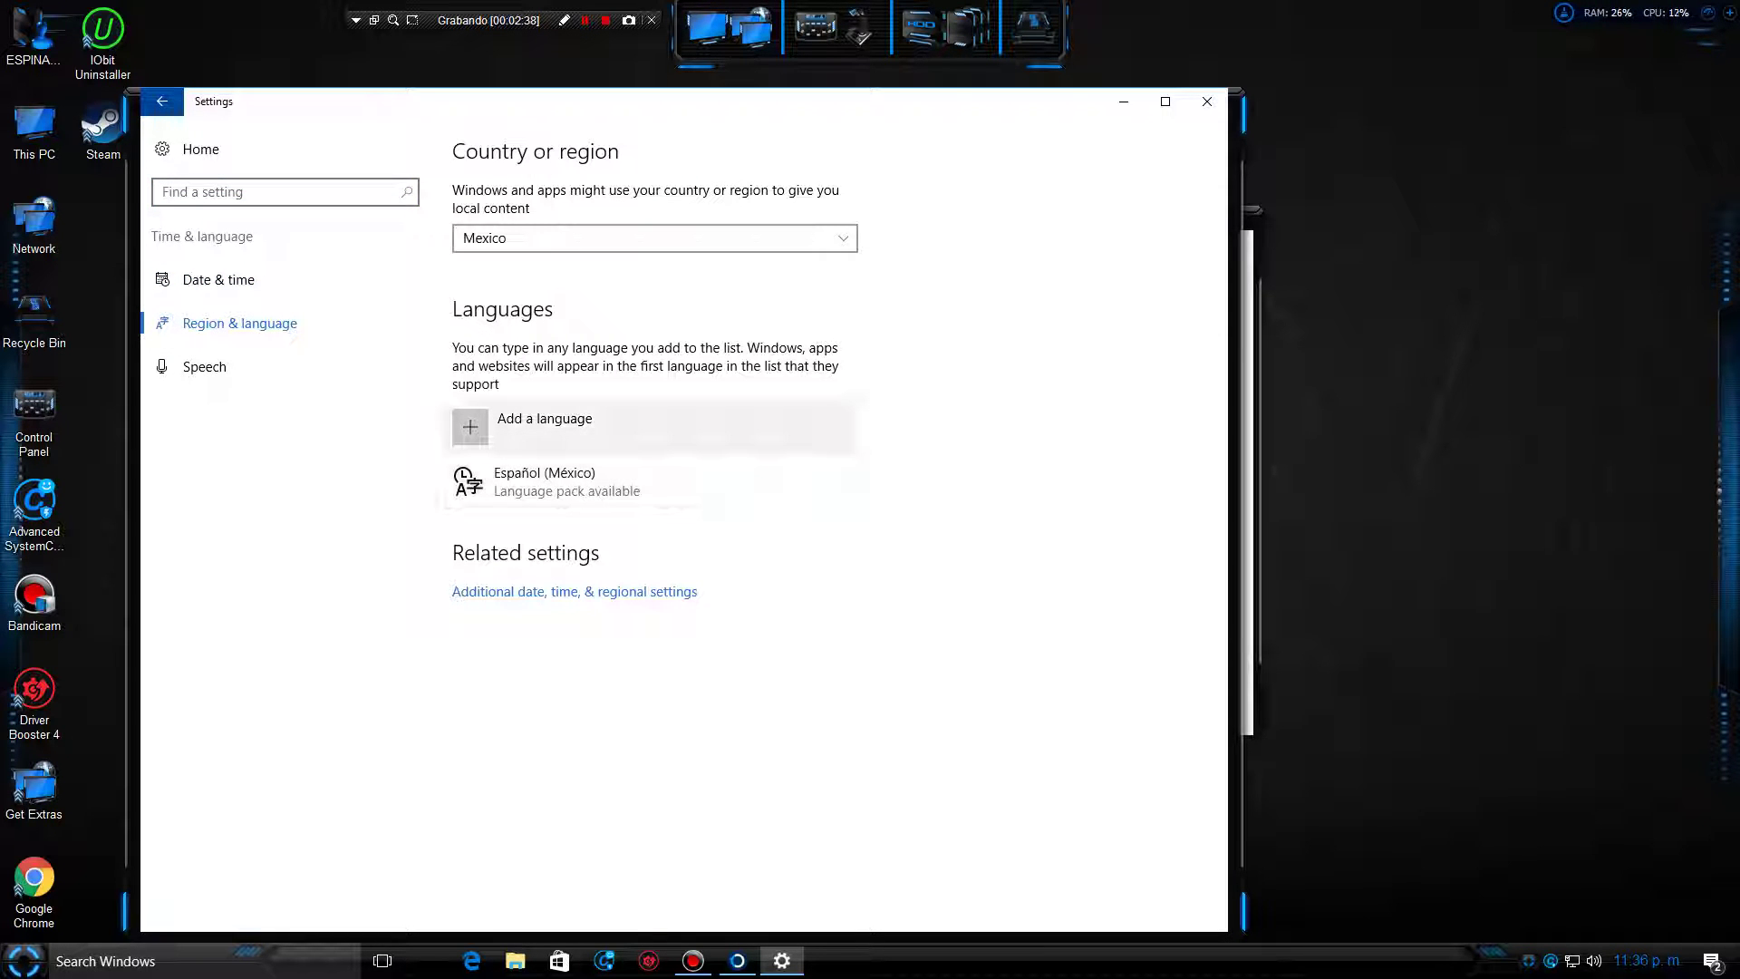
{"action": "left_click", "coordinate": [544, 423]}
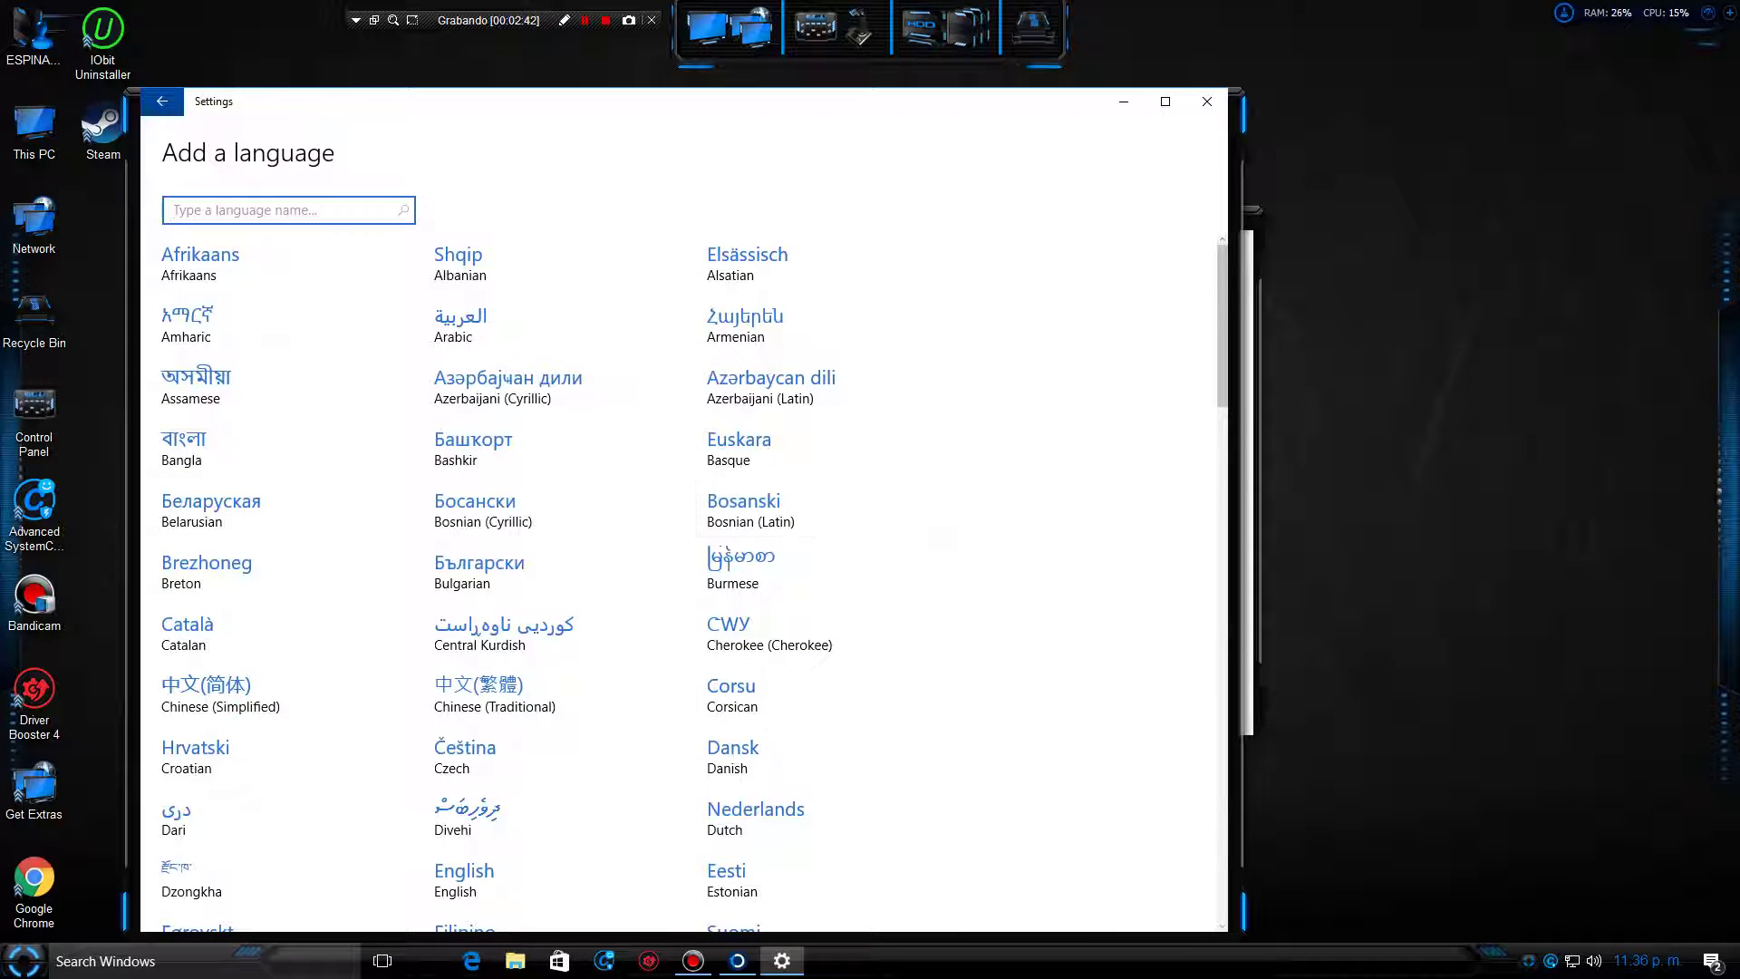
{"action": "left_click", "coordinate": [162, 102]}
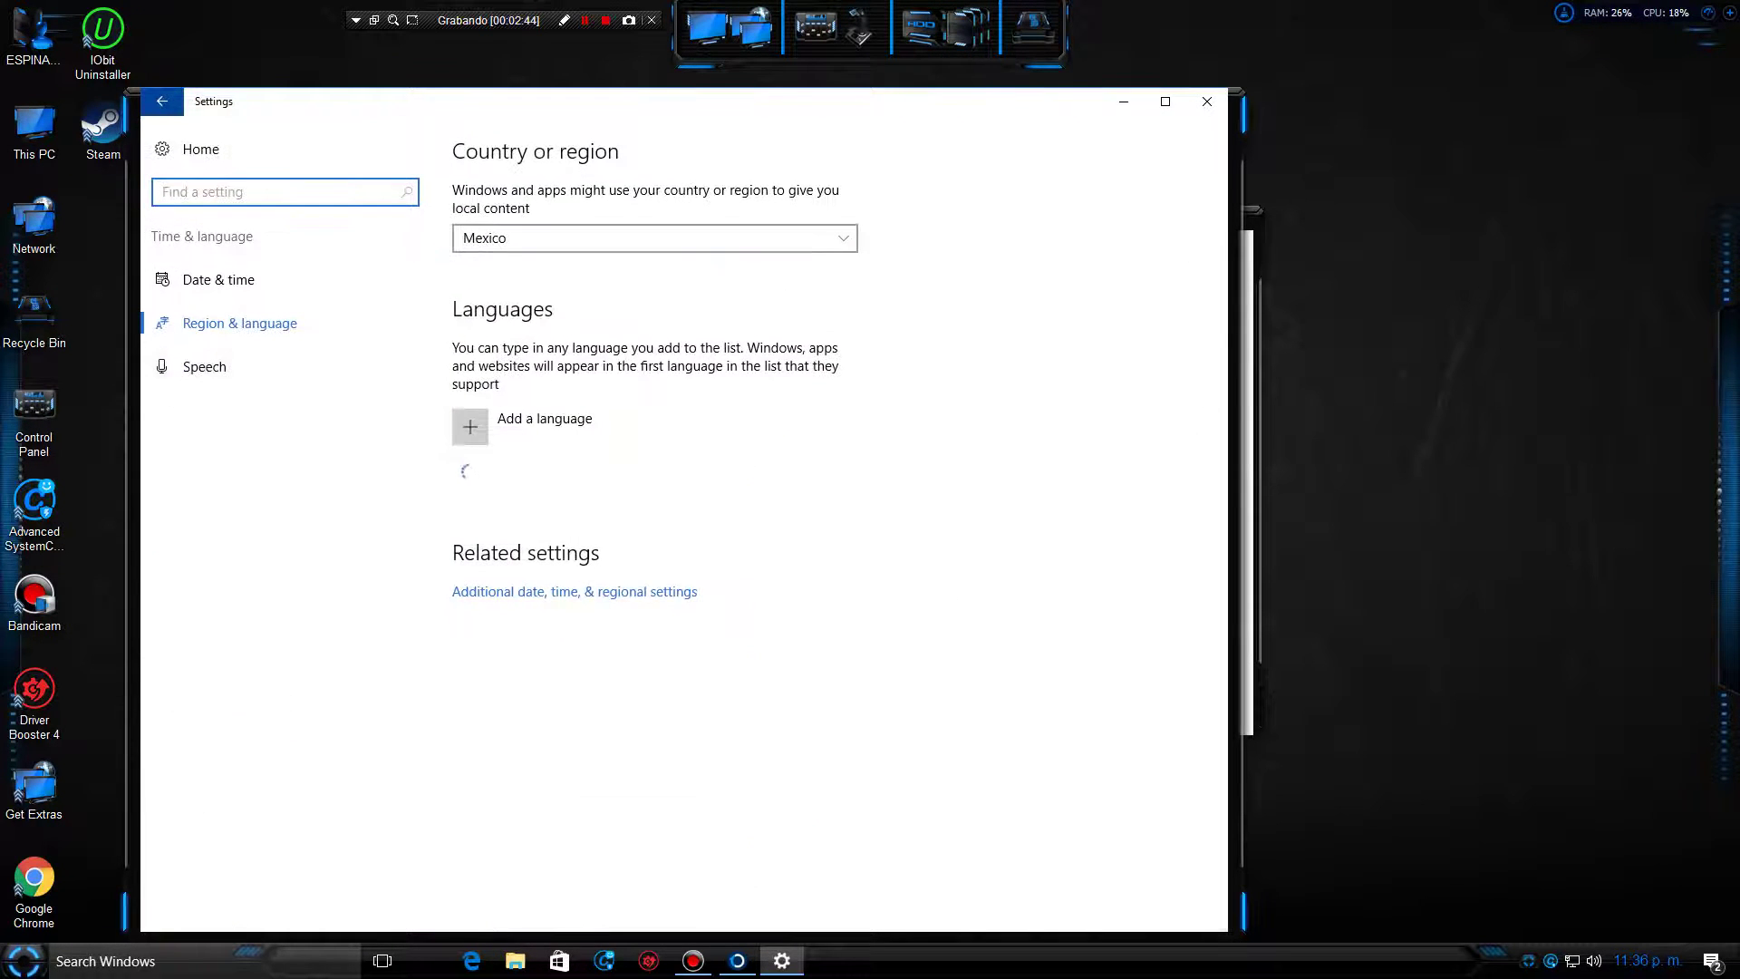
Open Español (México) options, start the language pack download, and select the Latin American keyboard
{"action": "left_click", "coordinate": [649, 483]}
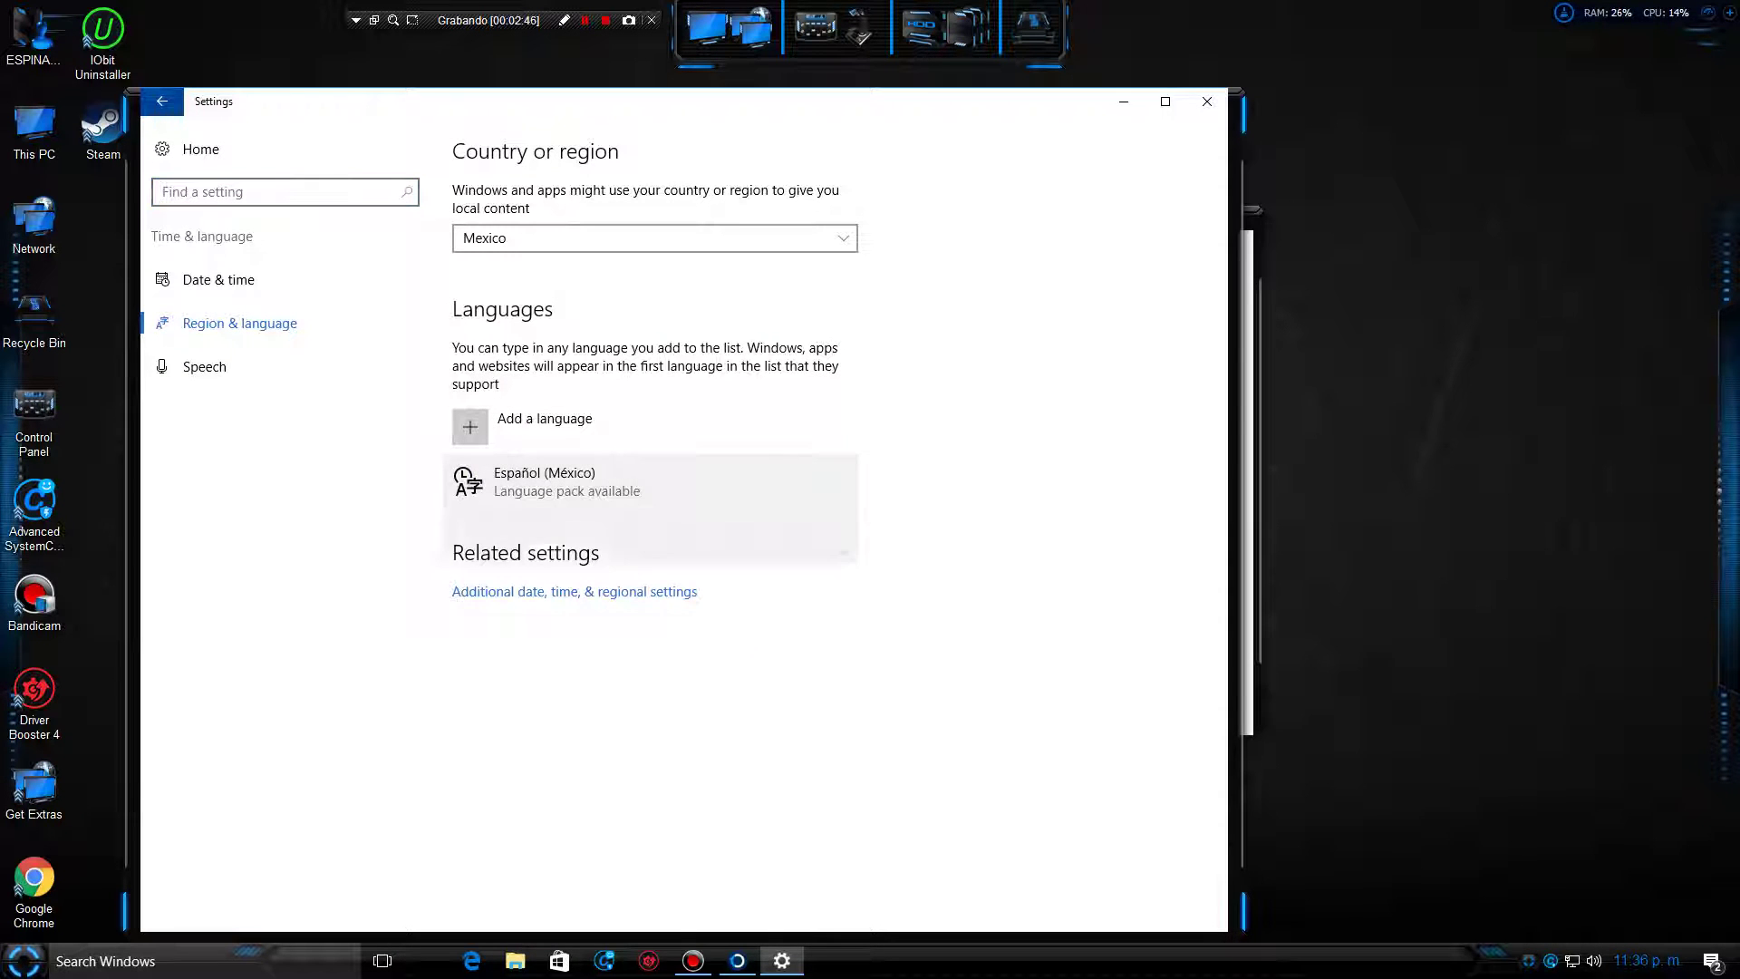
{"action": "left_click", "coordinate": [717, 539]}
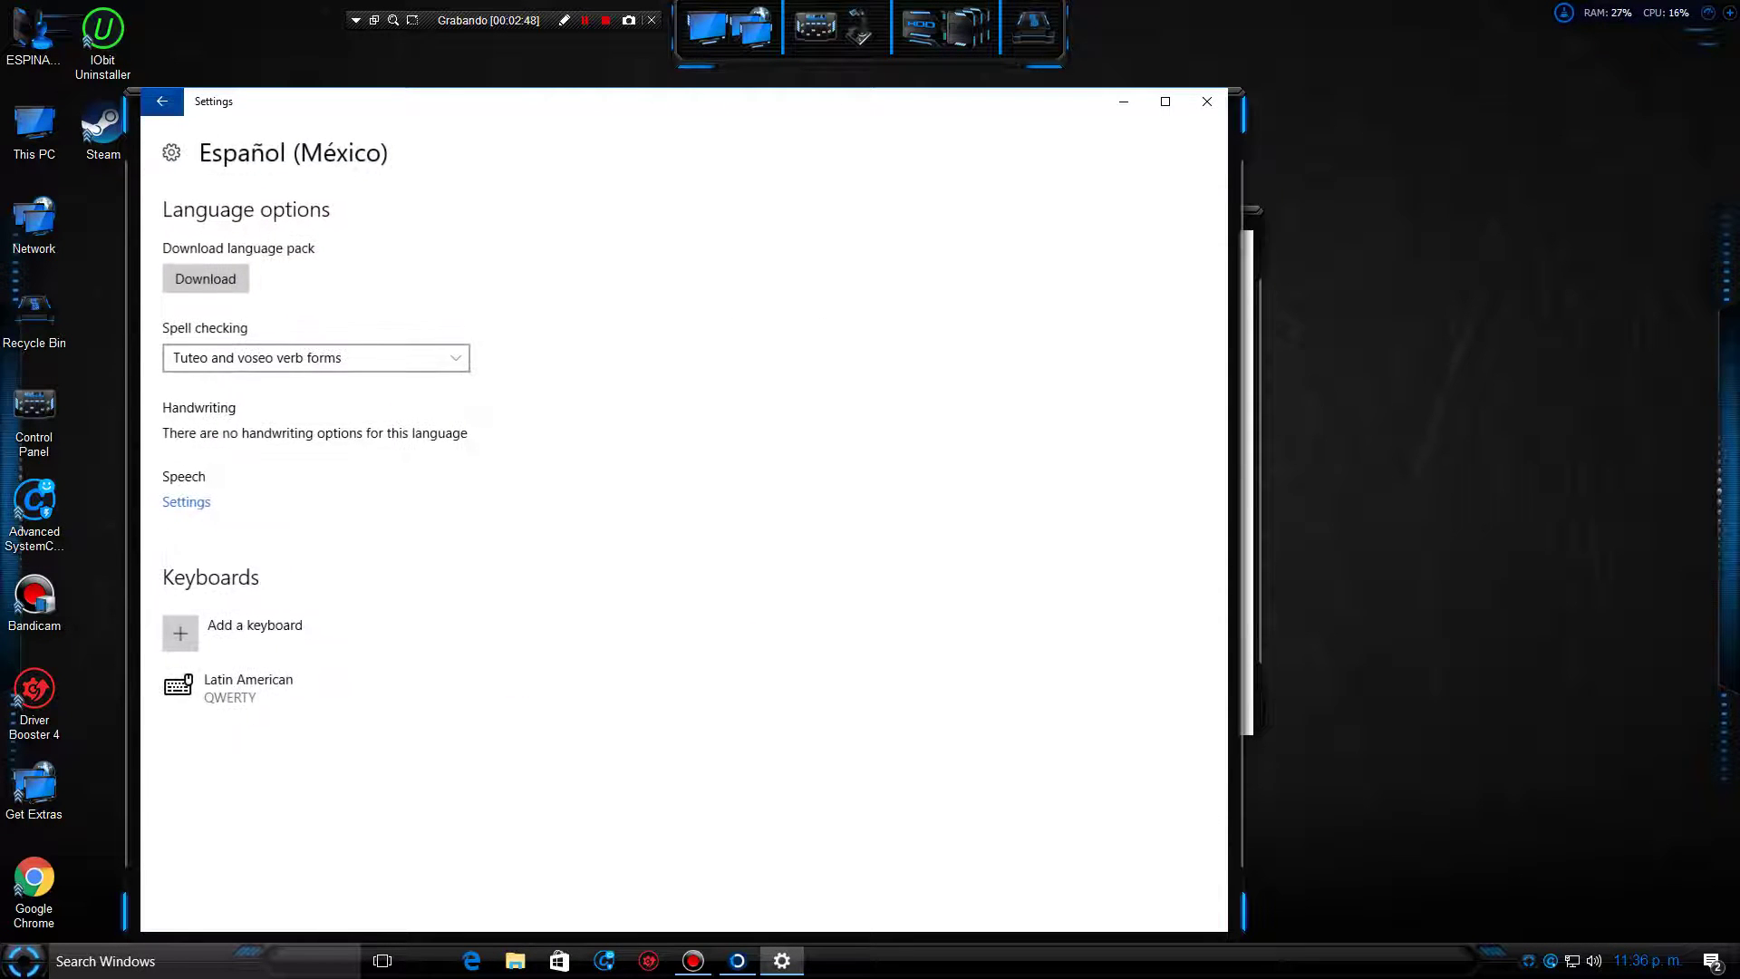
{"action": "key", "text": "Tab"}
{"action": "key", "text": "space"}
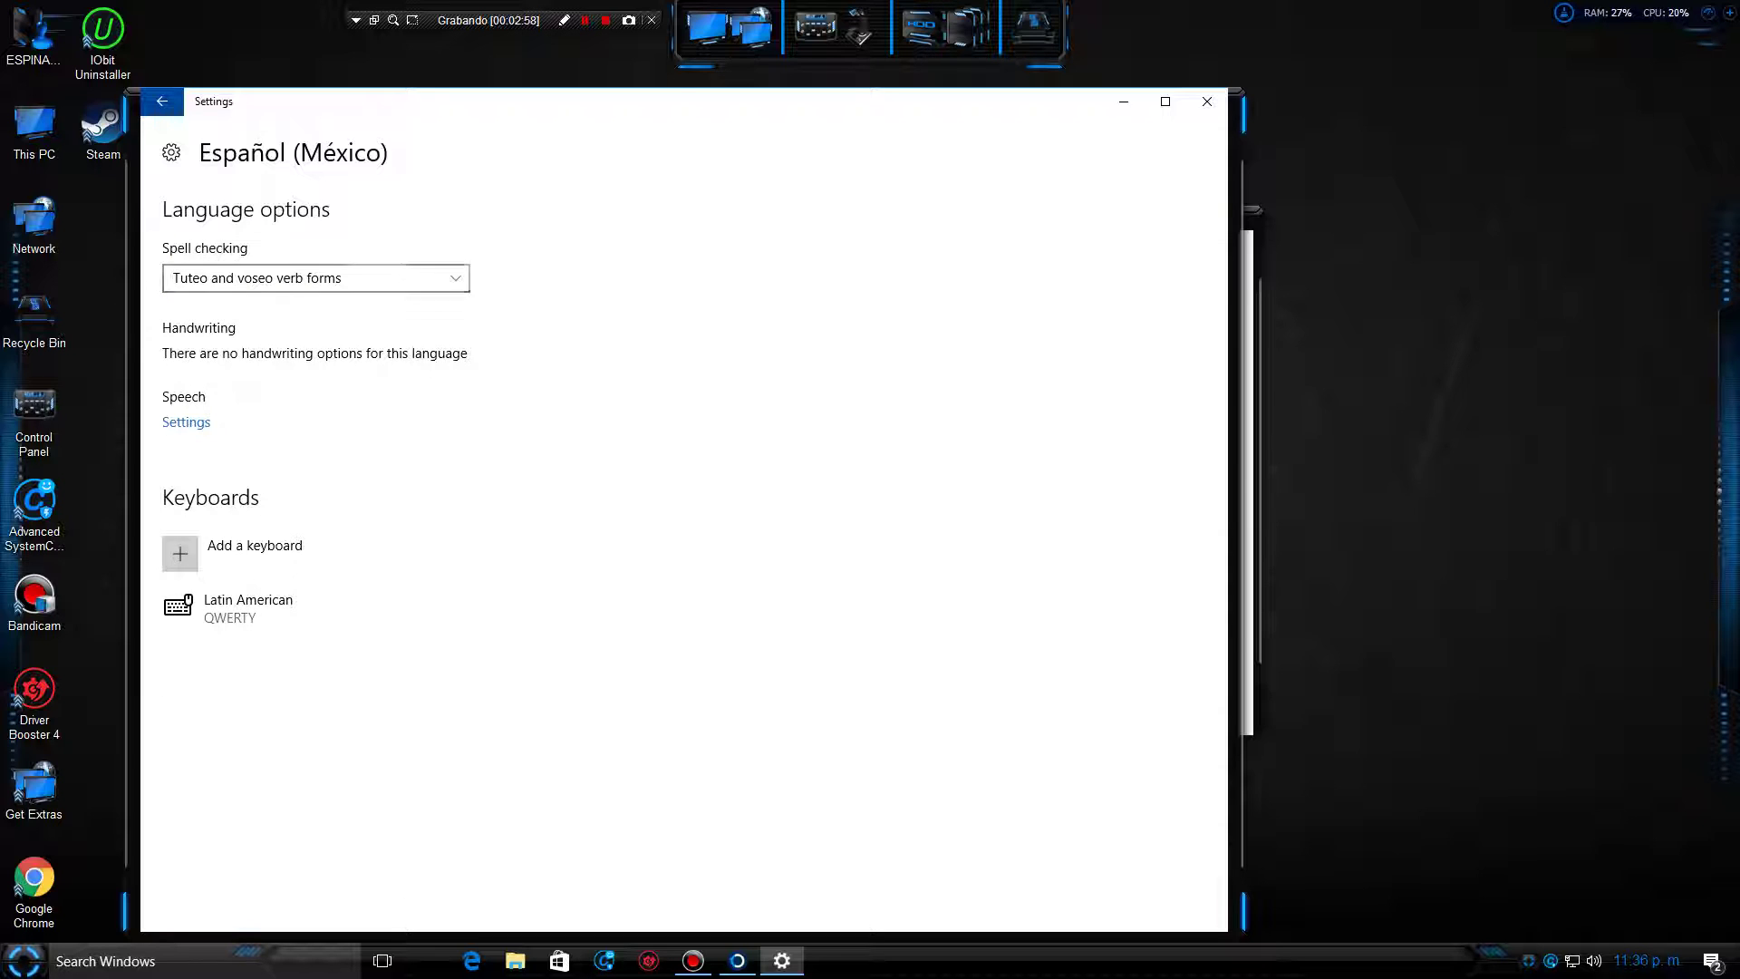
{"action": "key", "text": "shift+Tab"}
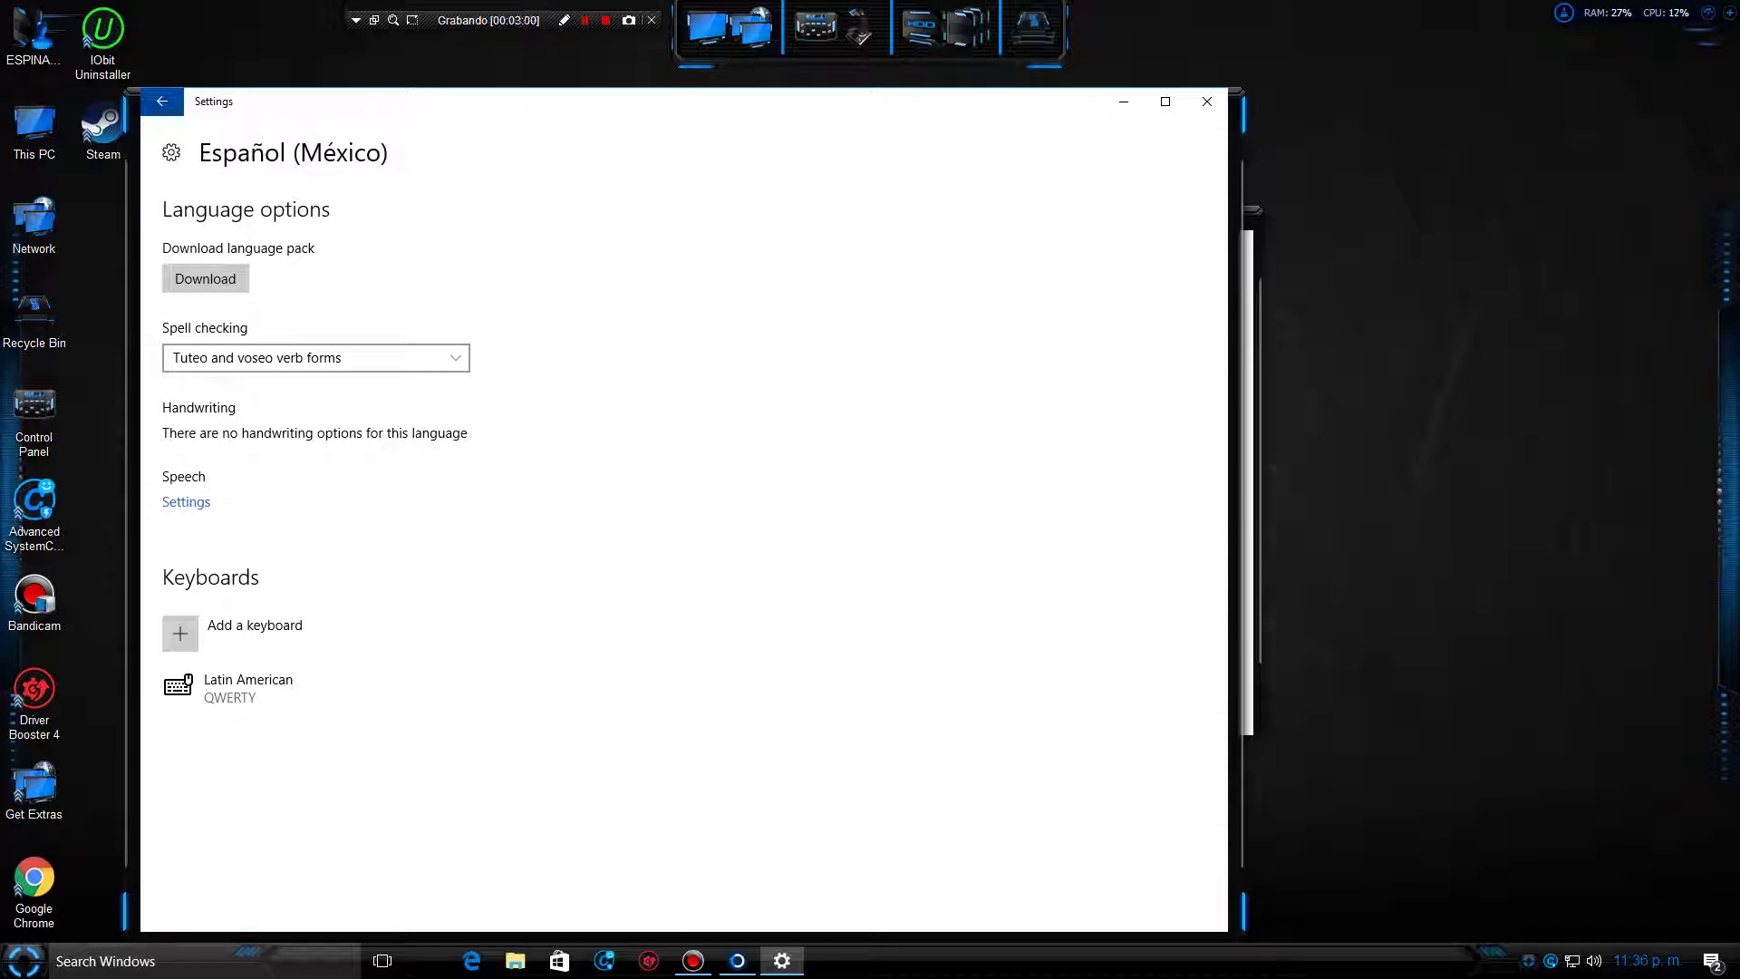
{"action": "left_click", "coordinate": [361, 688]}
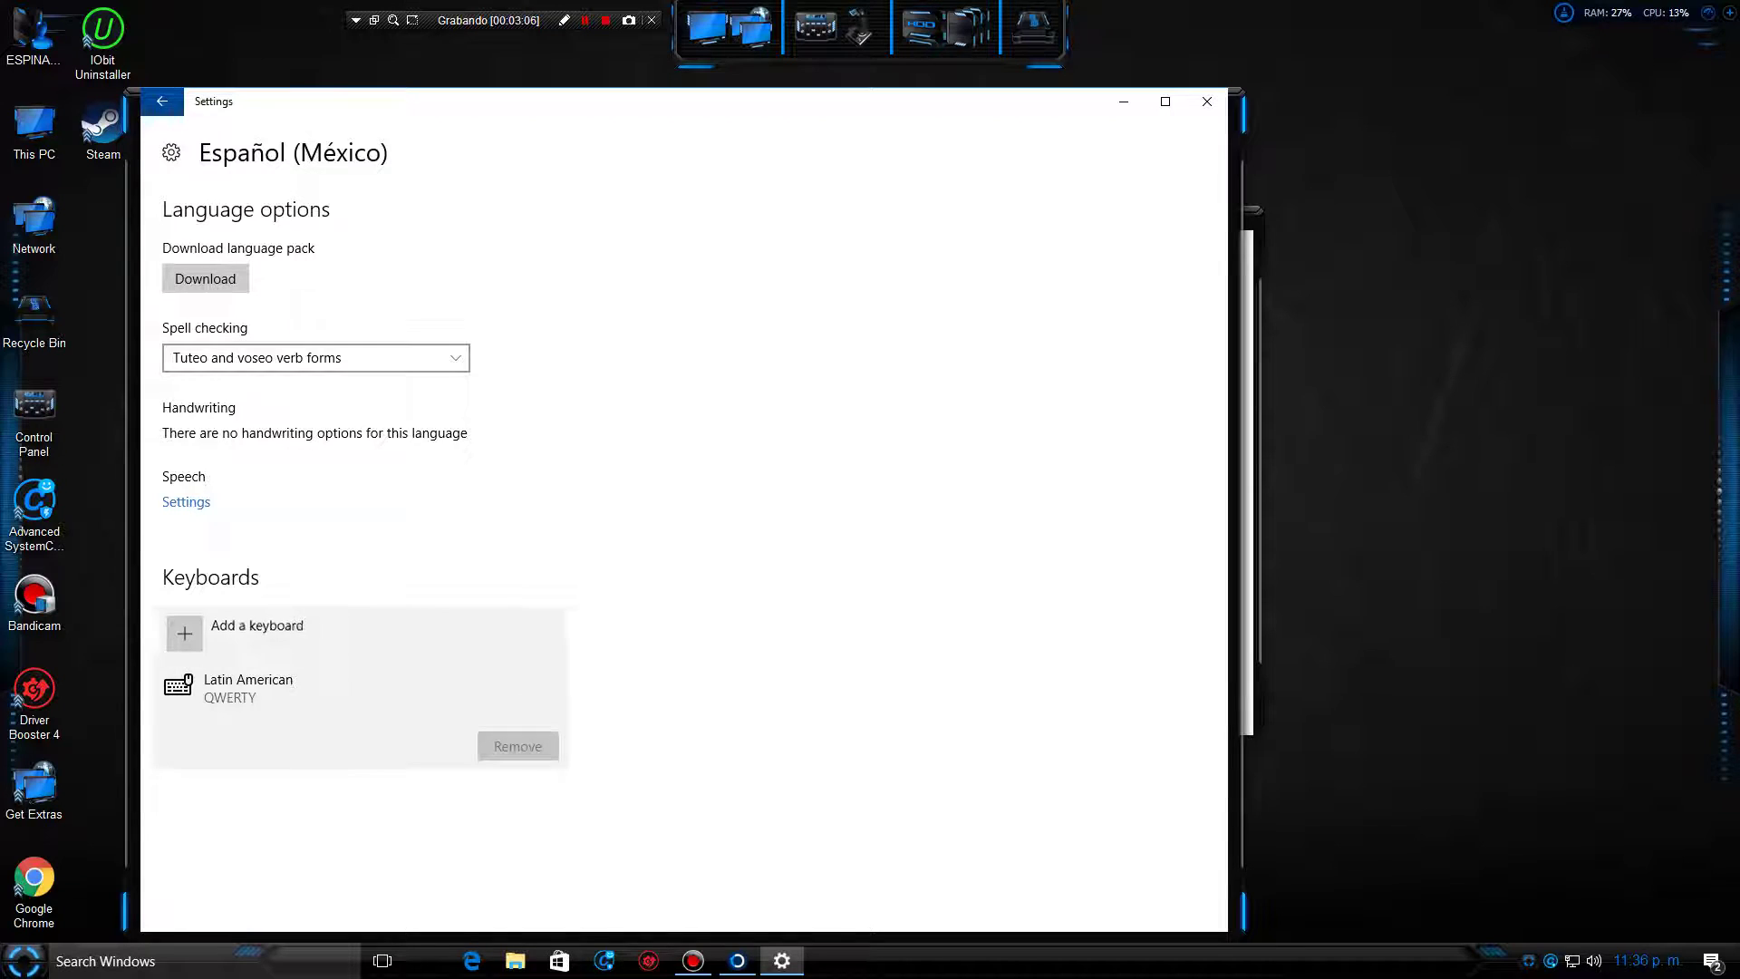
Browse the keyboard layouts without adding one, then go back and close Settings
{"action": "left_click", "coordinate": [255, 627]}
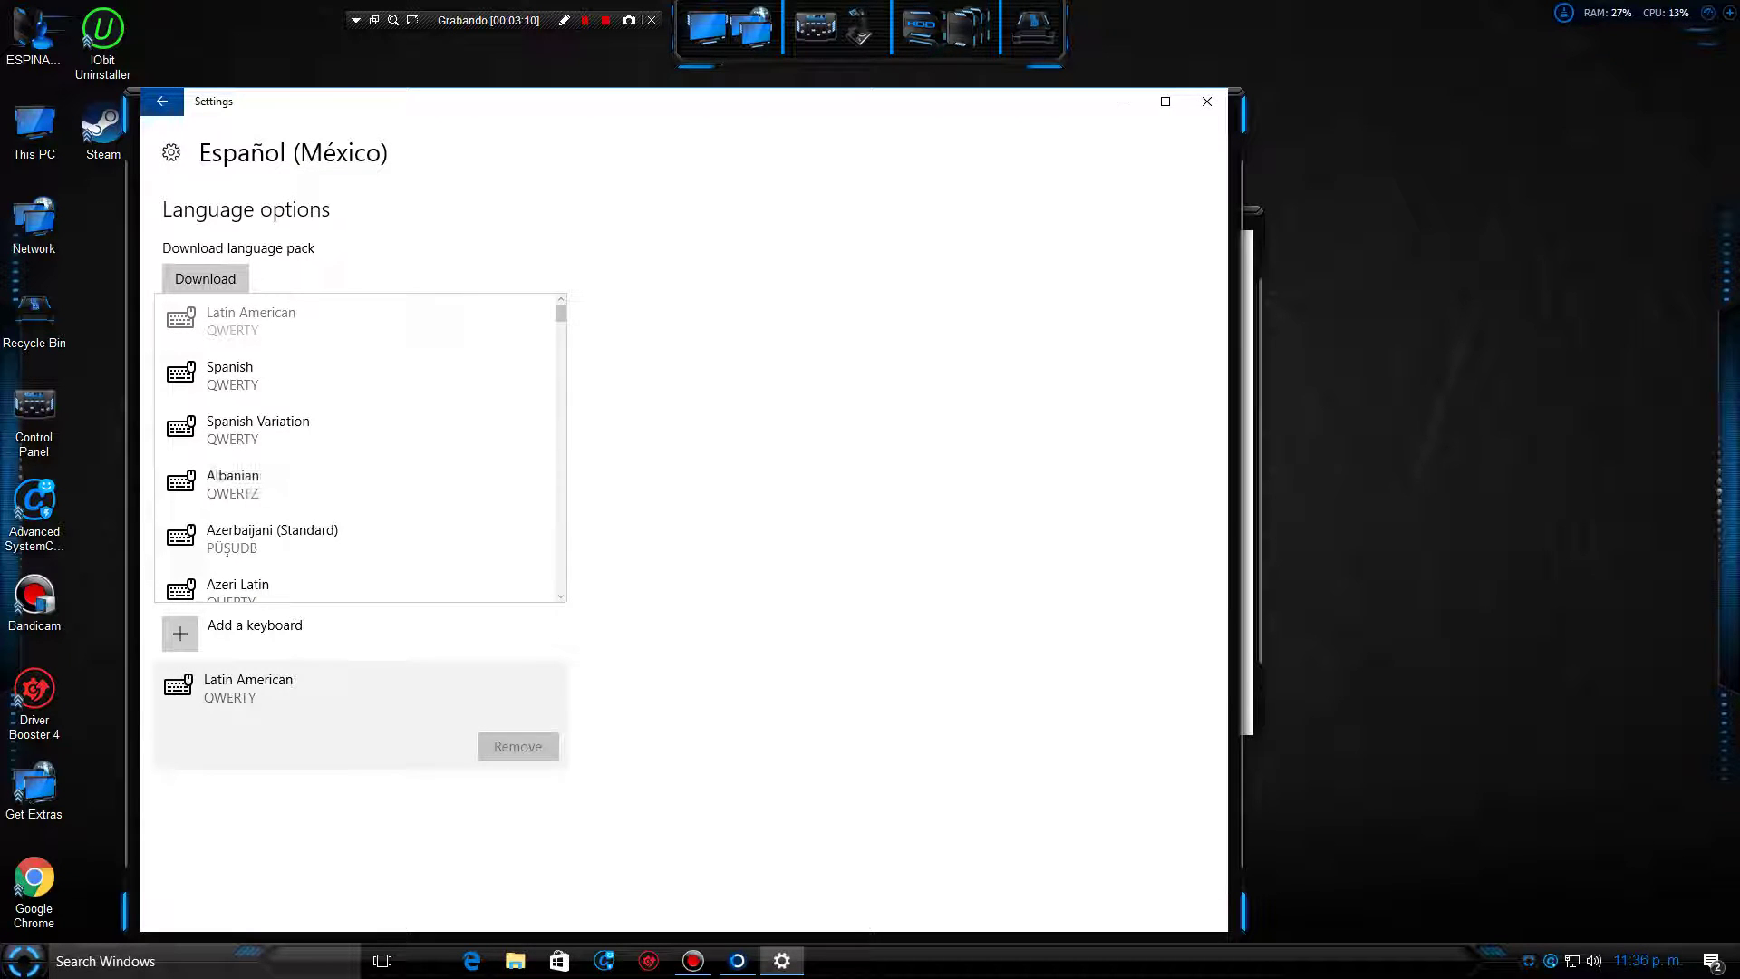
{"action": "left_click", "coordinate": [725, 538]}
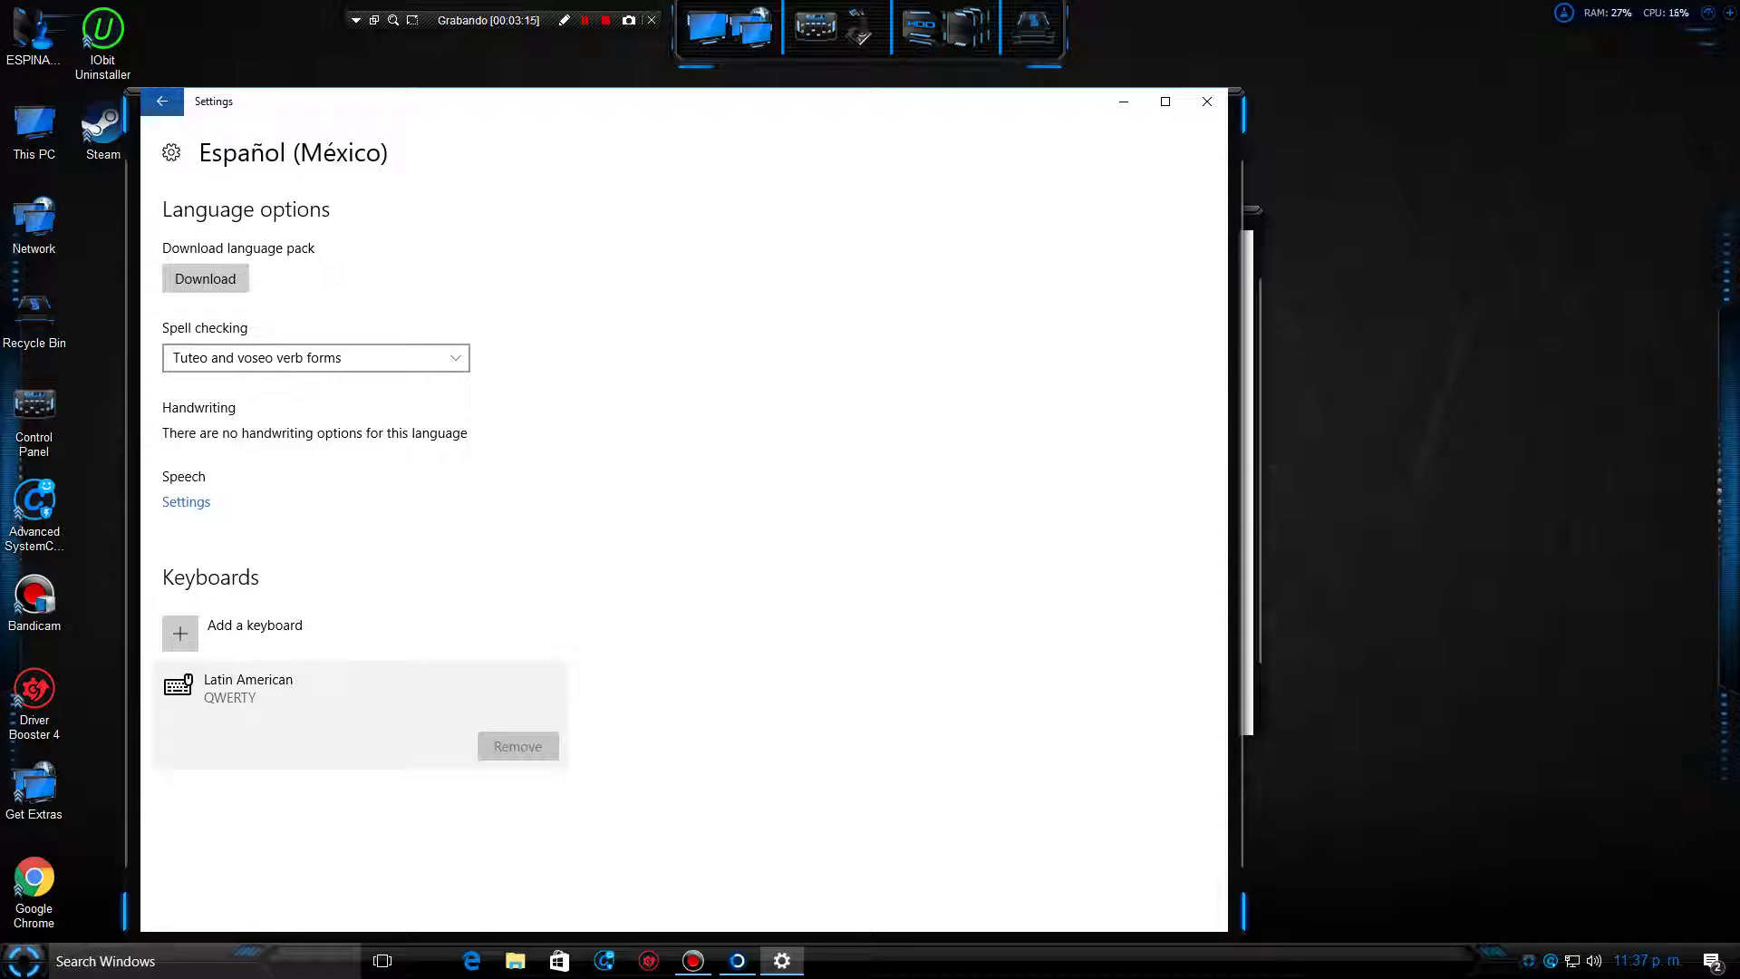
{"action": "left_click", "coordinate": [162, 101]}
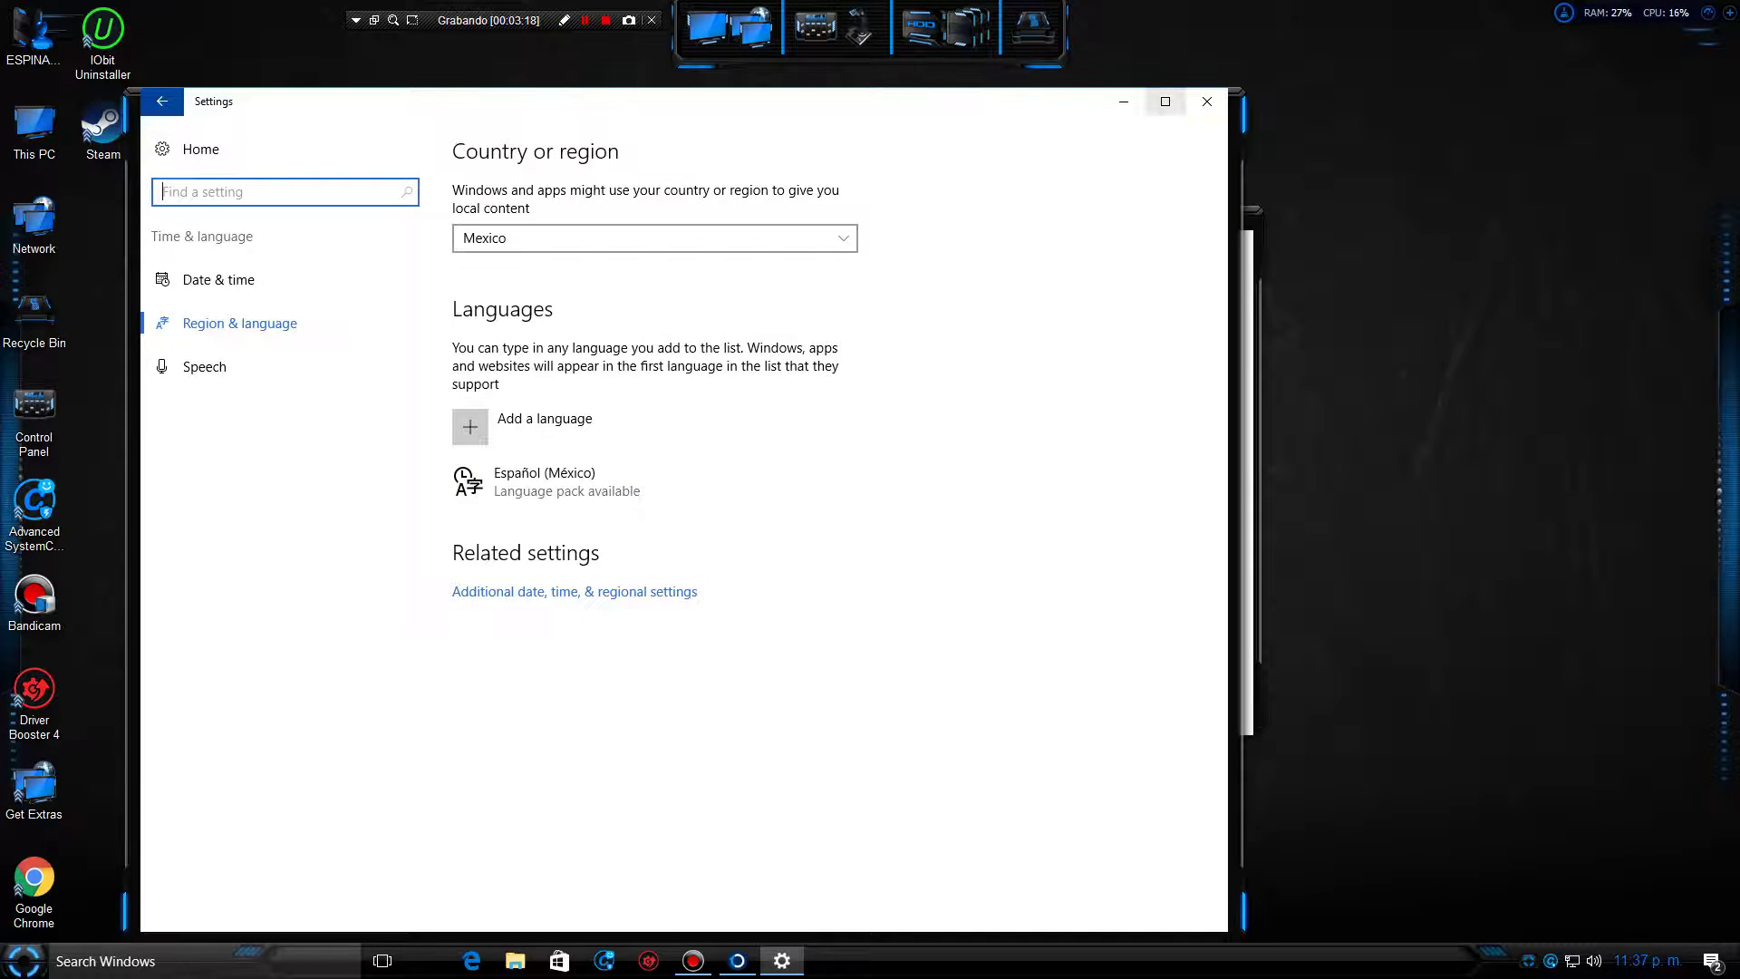
{"action": "left_click", "coordinate": [1207, 100]}
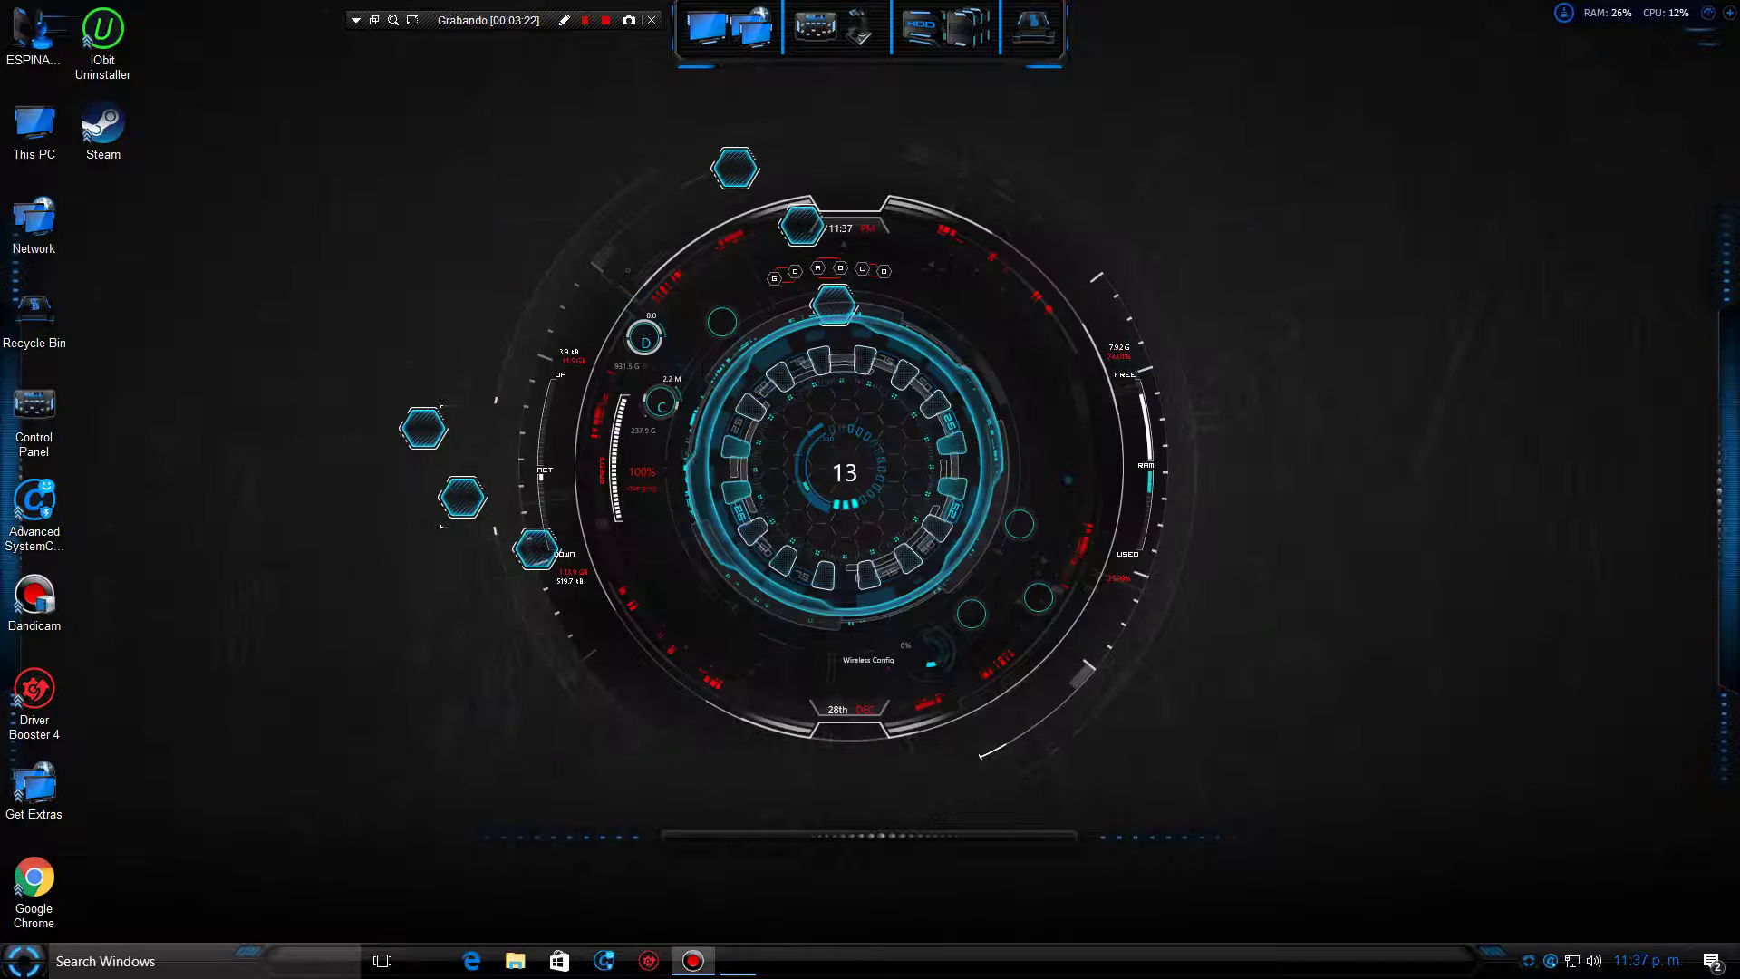
Close the Start10 configuration window and check the current Start menu
{"action": "left_click", "coordinate": [1239, 214]}
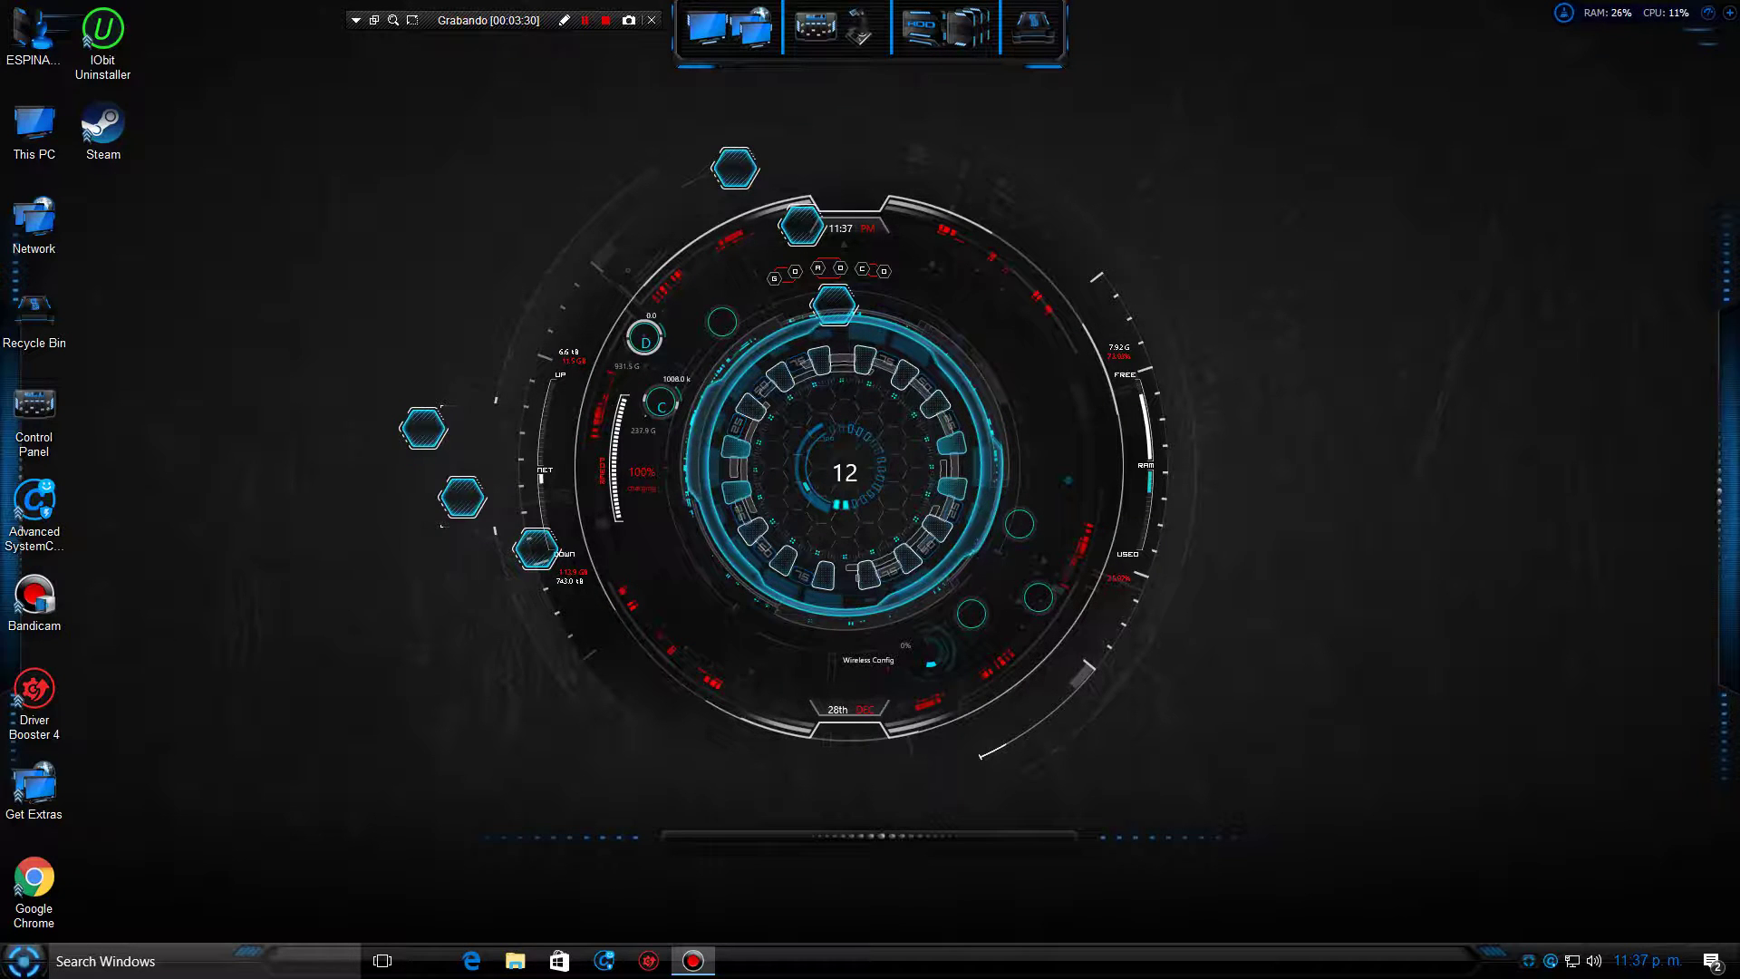
{"action": "key", "text": "super"}
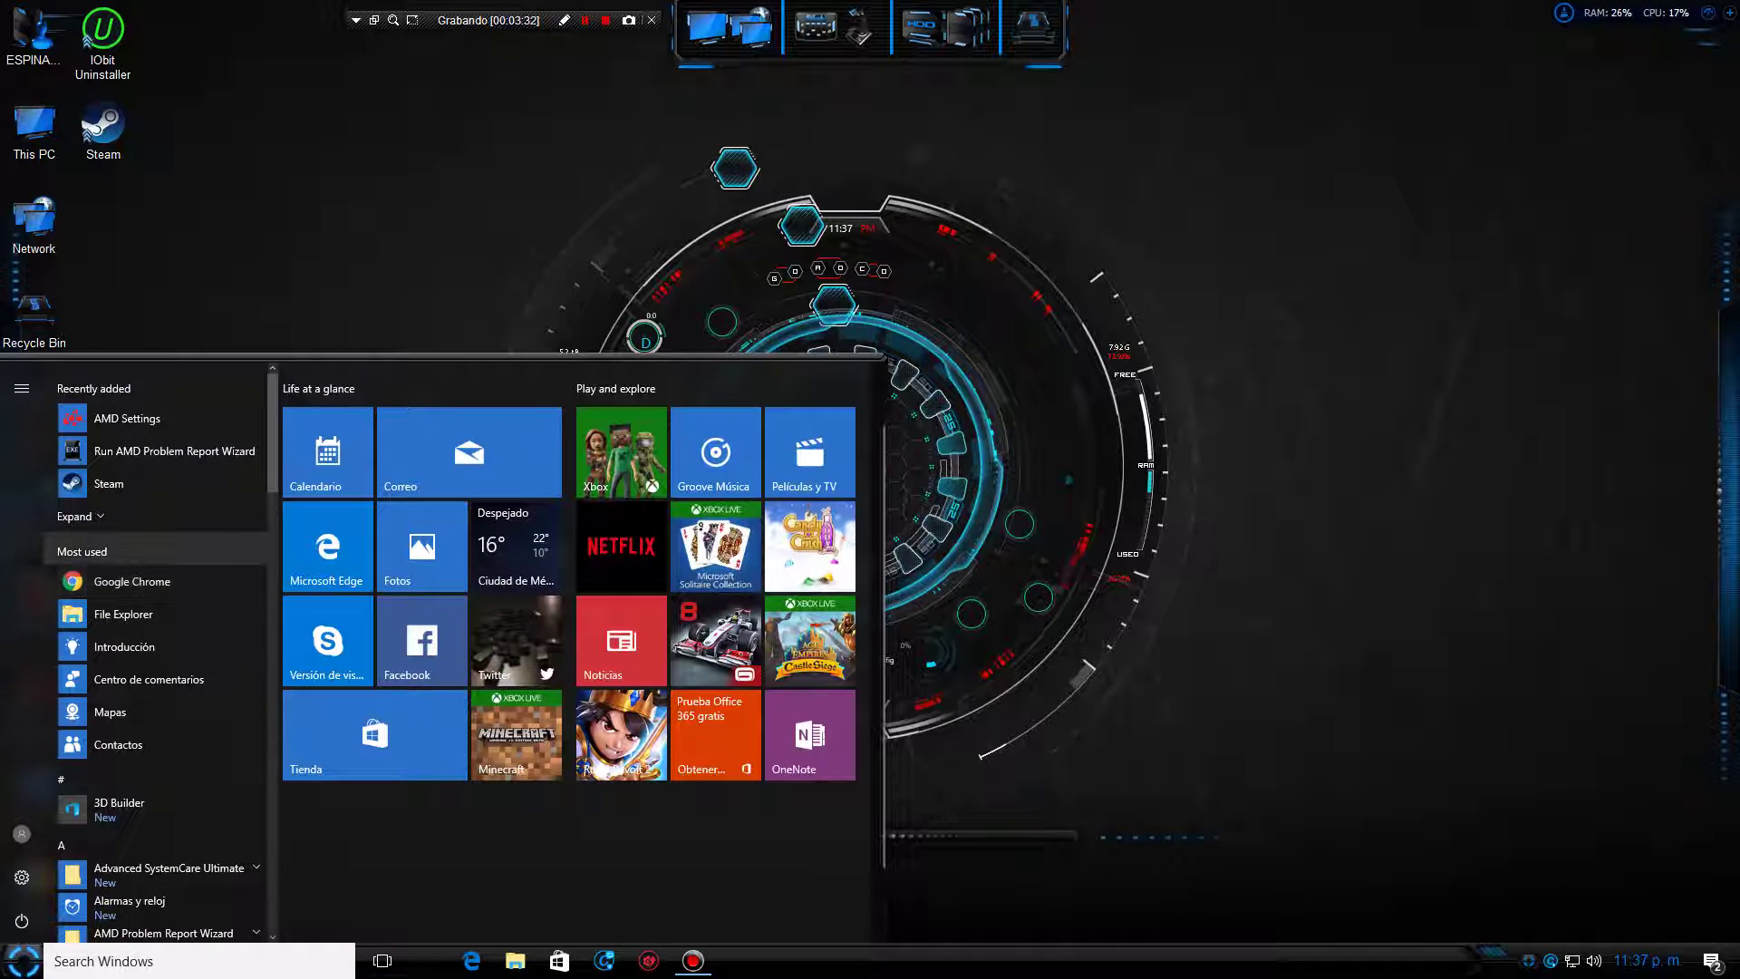
{"action": "scroll", "coordinate": [154, 680], "scroll_direction": "down", "scroll_amount": 1}
{"action": "scroll", "coordinate": [154, 680], "scroll_direction": "up", "scroll_amount": 1}
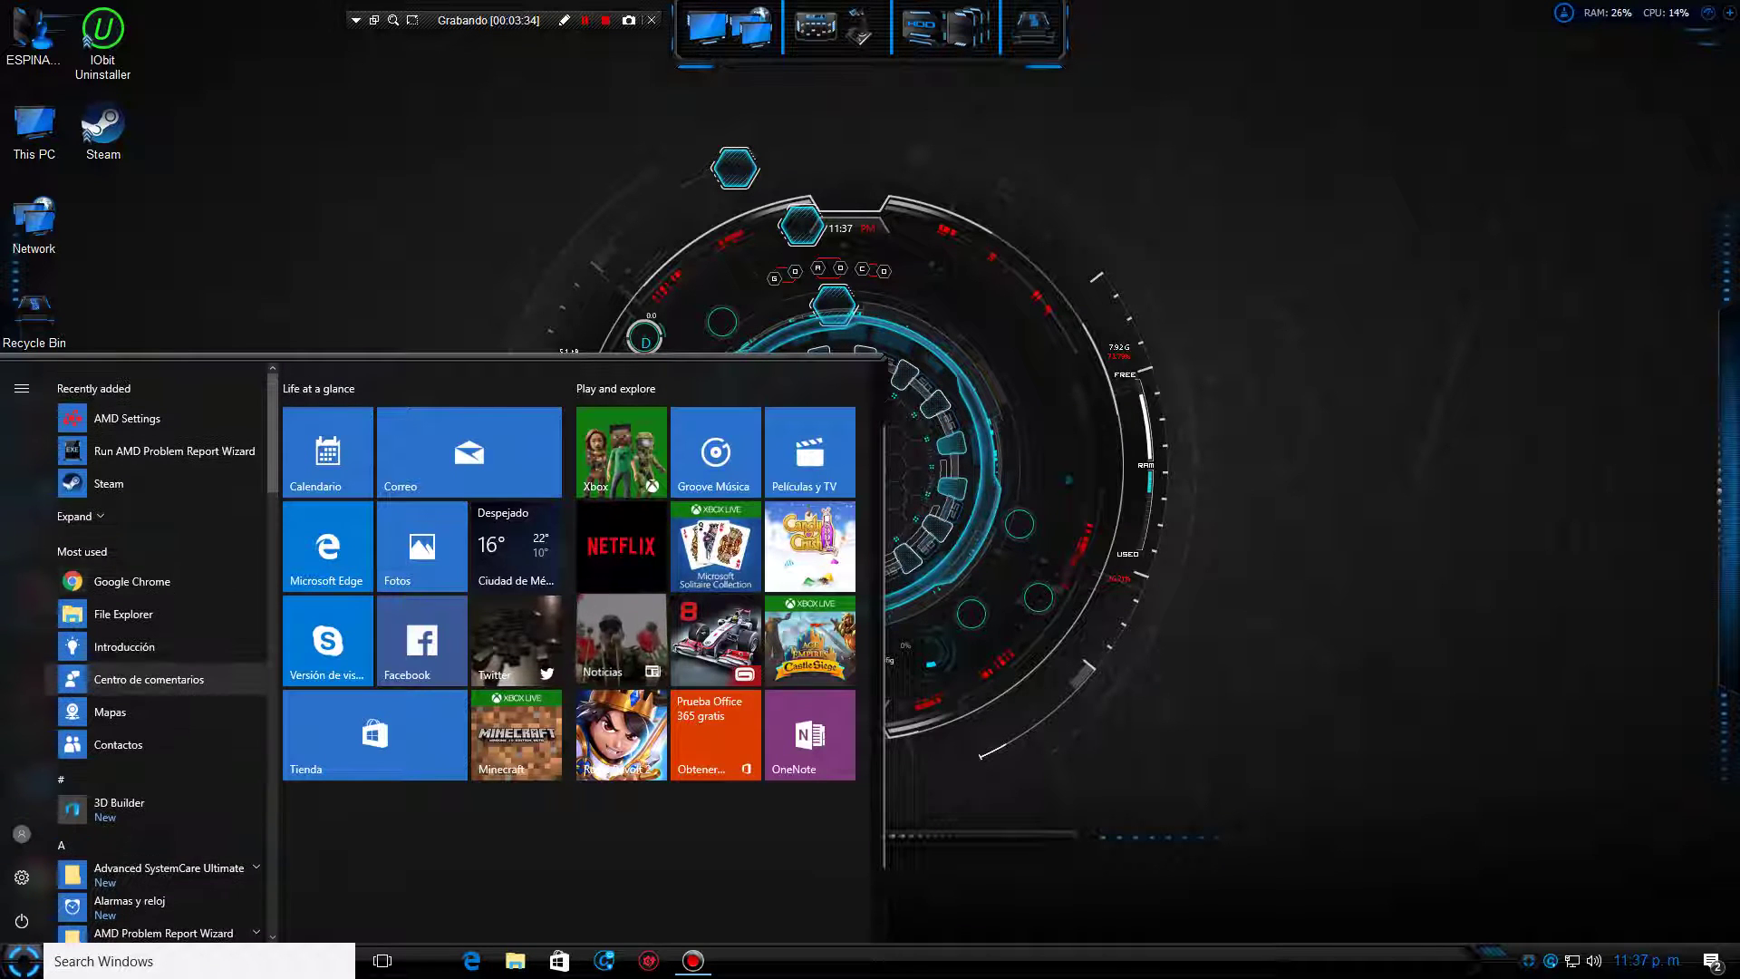
{"action": "key", "text": "super"}
Switch Start10 to Modern Style and preview the resulting Start menu
{"action": "right_click", "coordinate": [24, 960]}
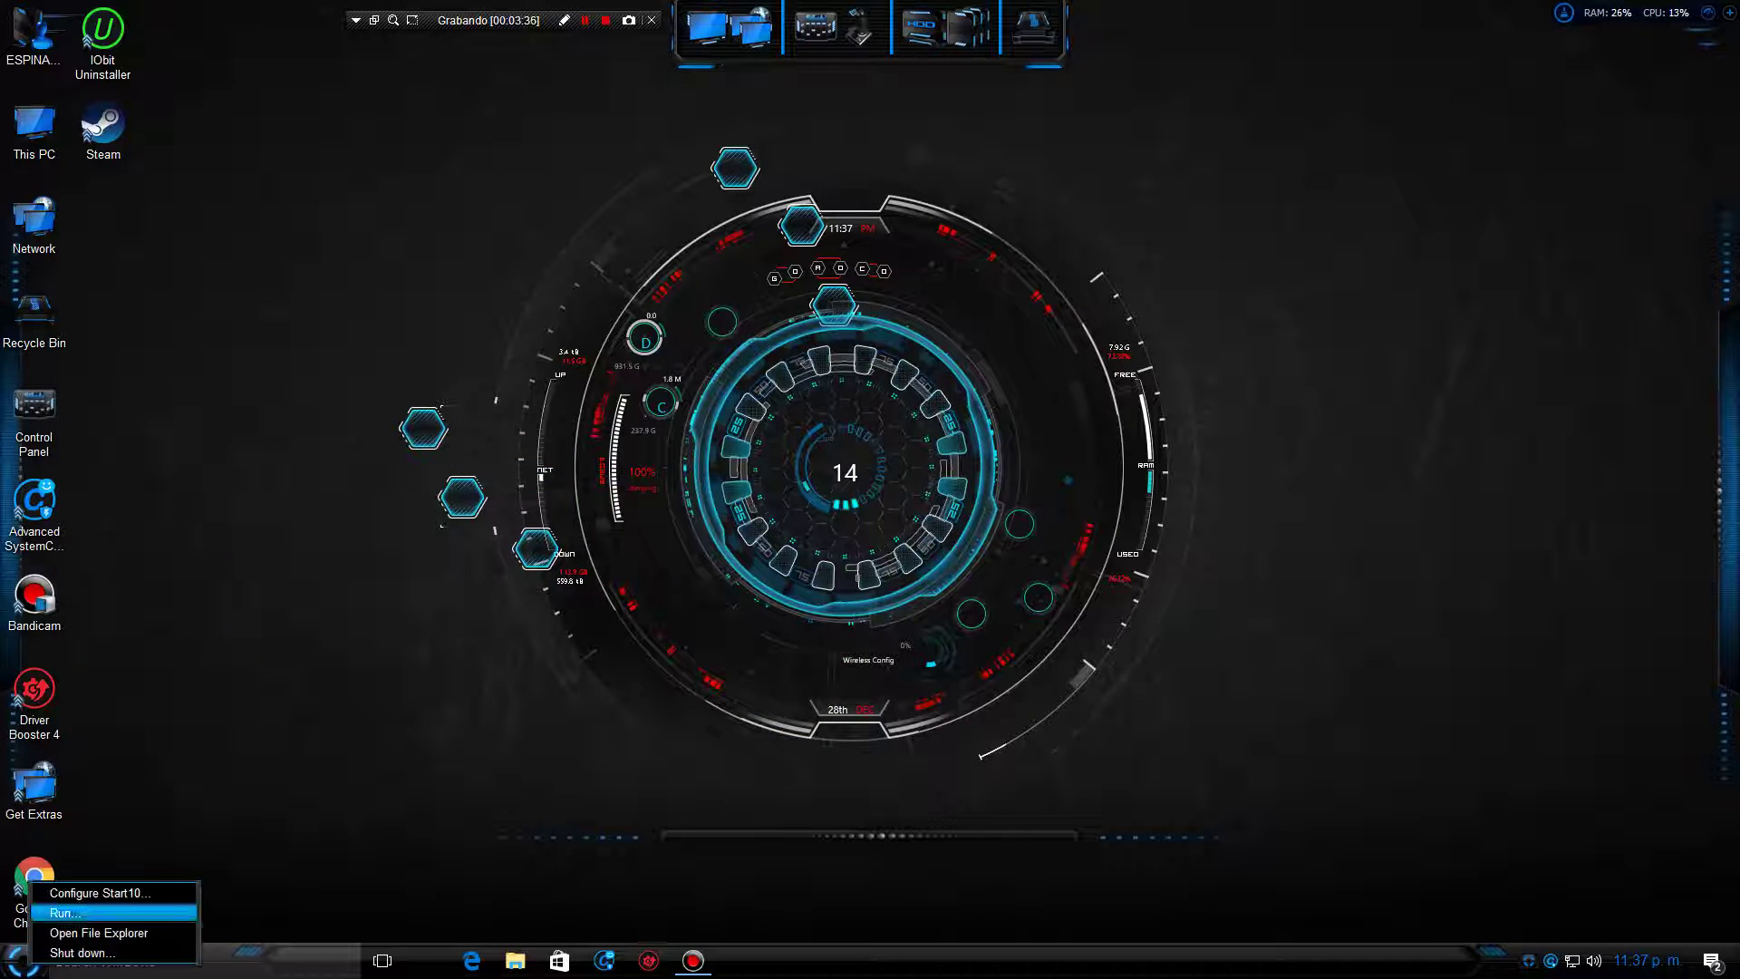
{"action": "left_click", "coordinate": [81, 889]}
{"action": "left_click", "coordinate": [976, 350]}
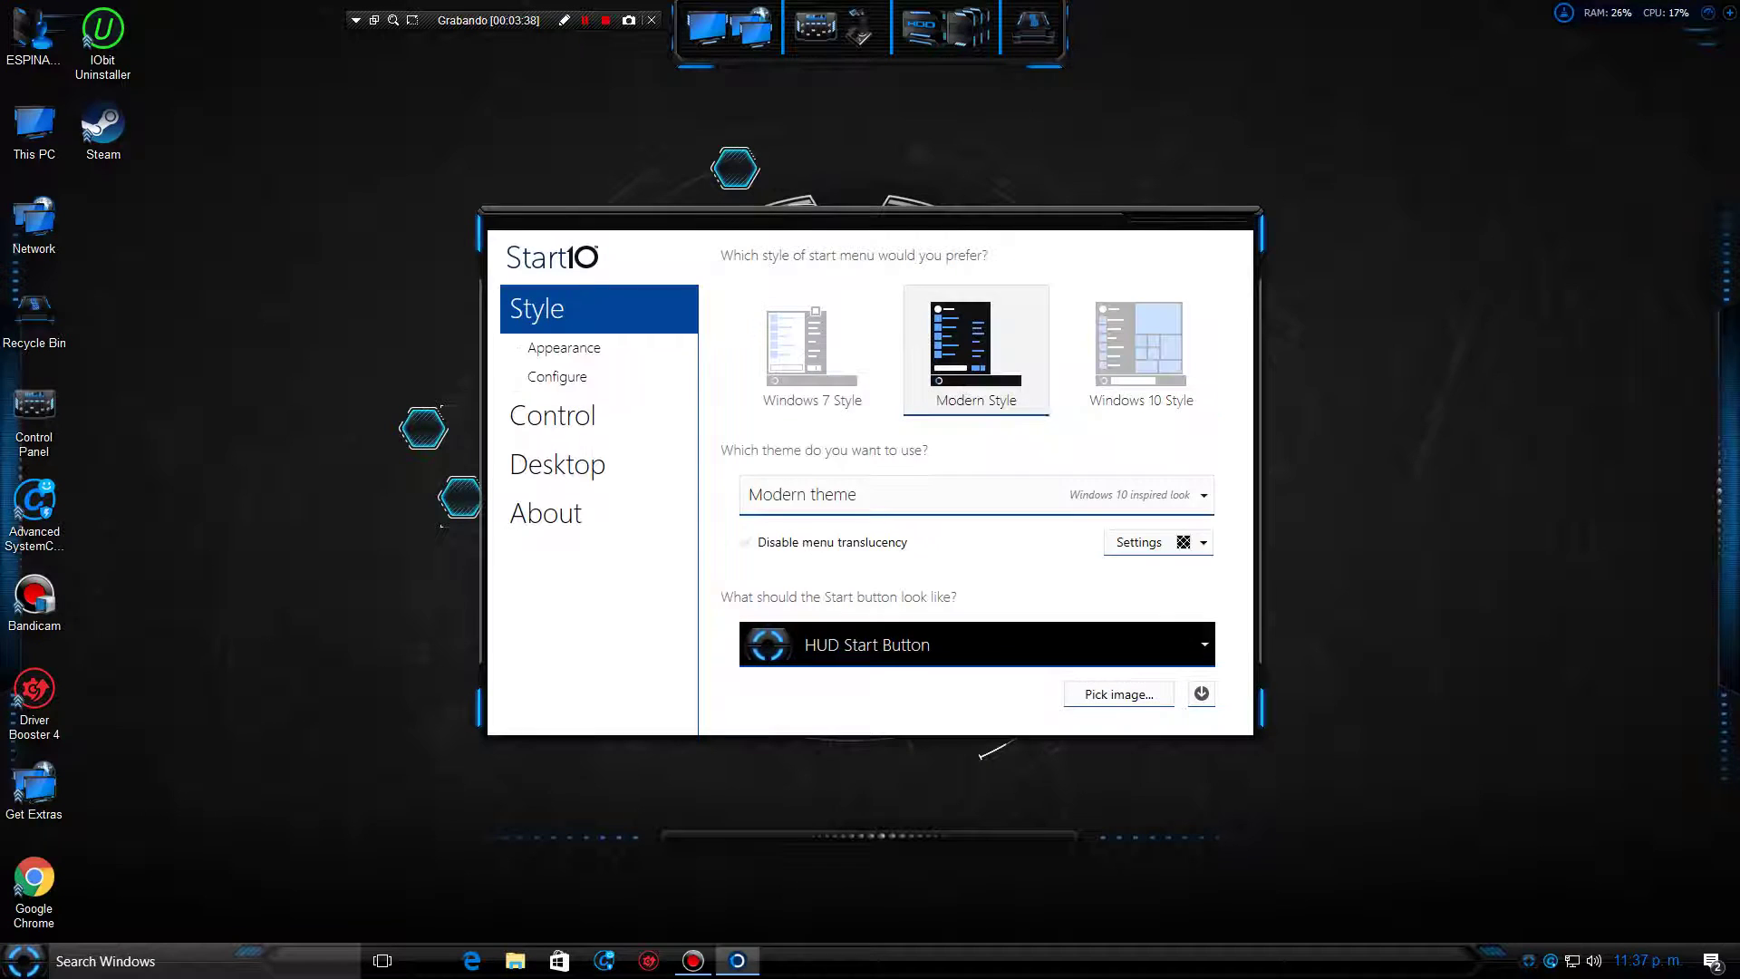
{"action": "key", "text": "super"}
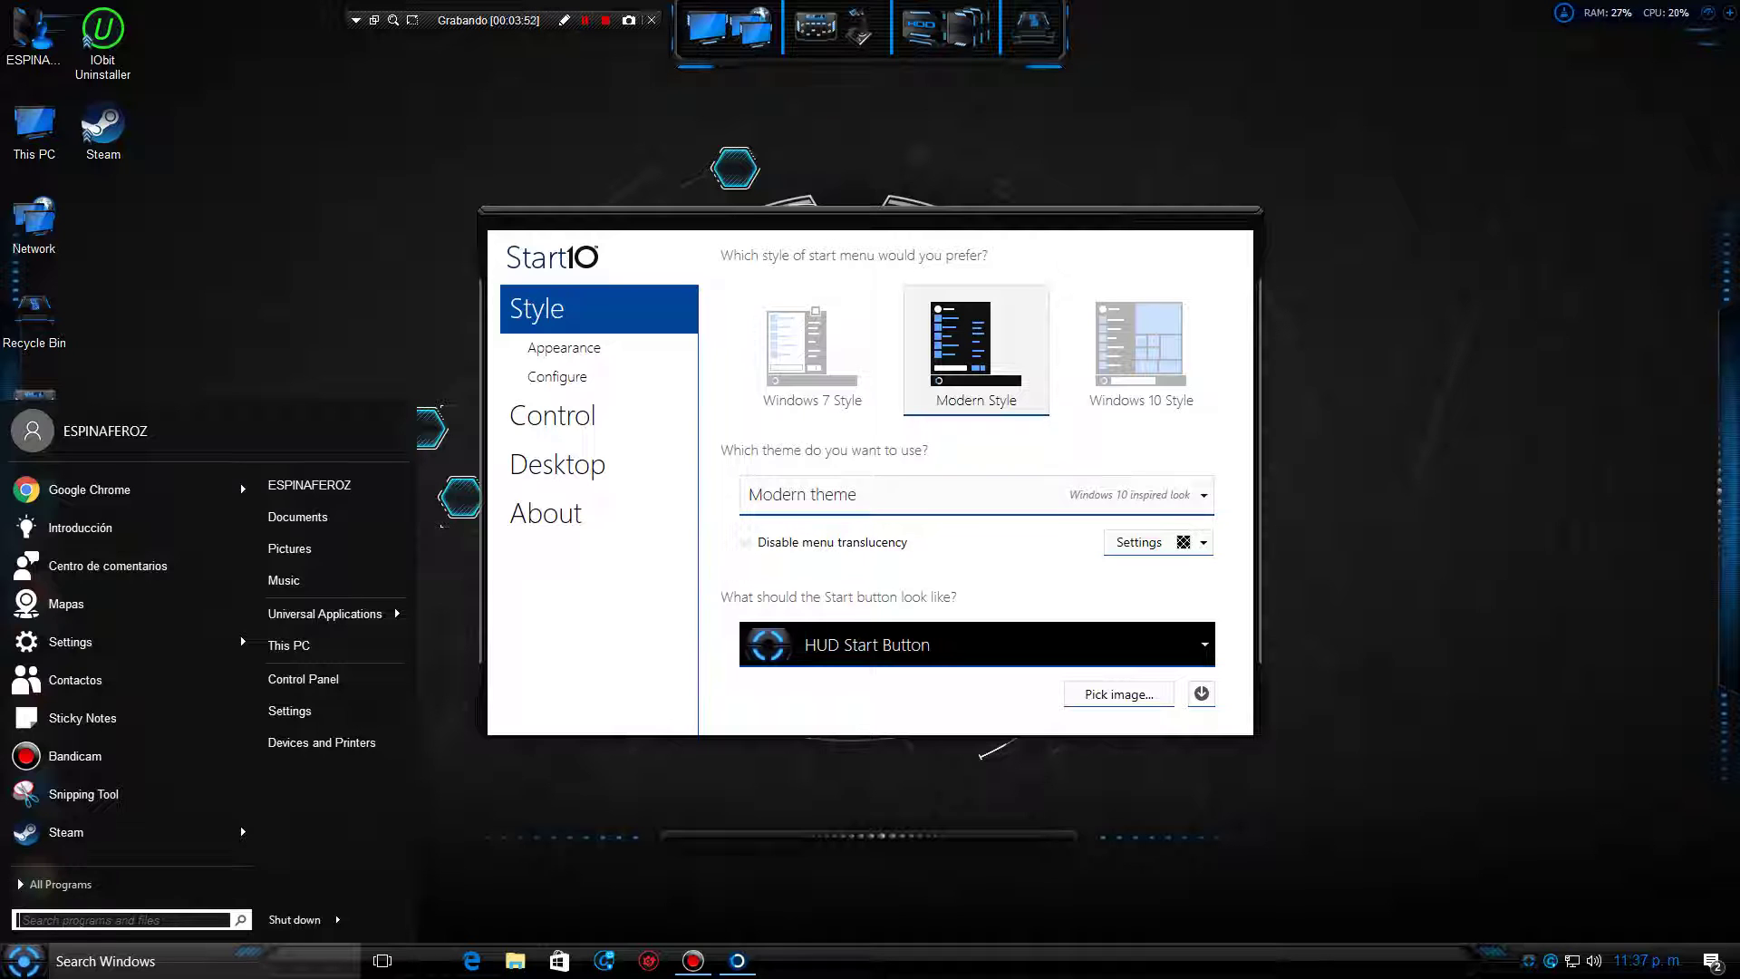
{"action": "key", "text": "super"}
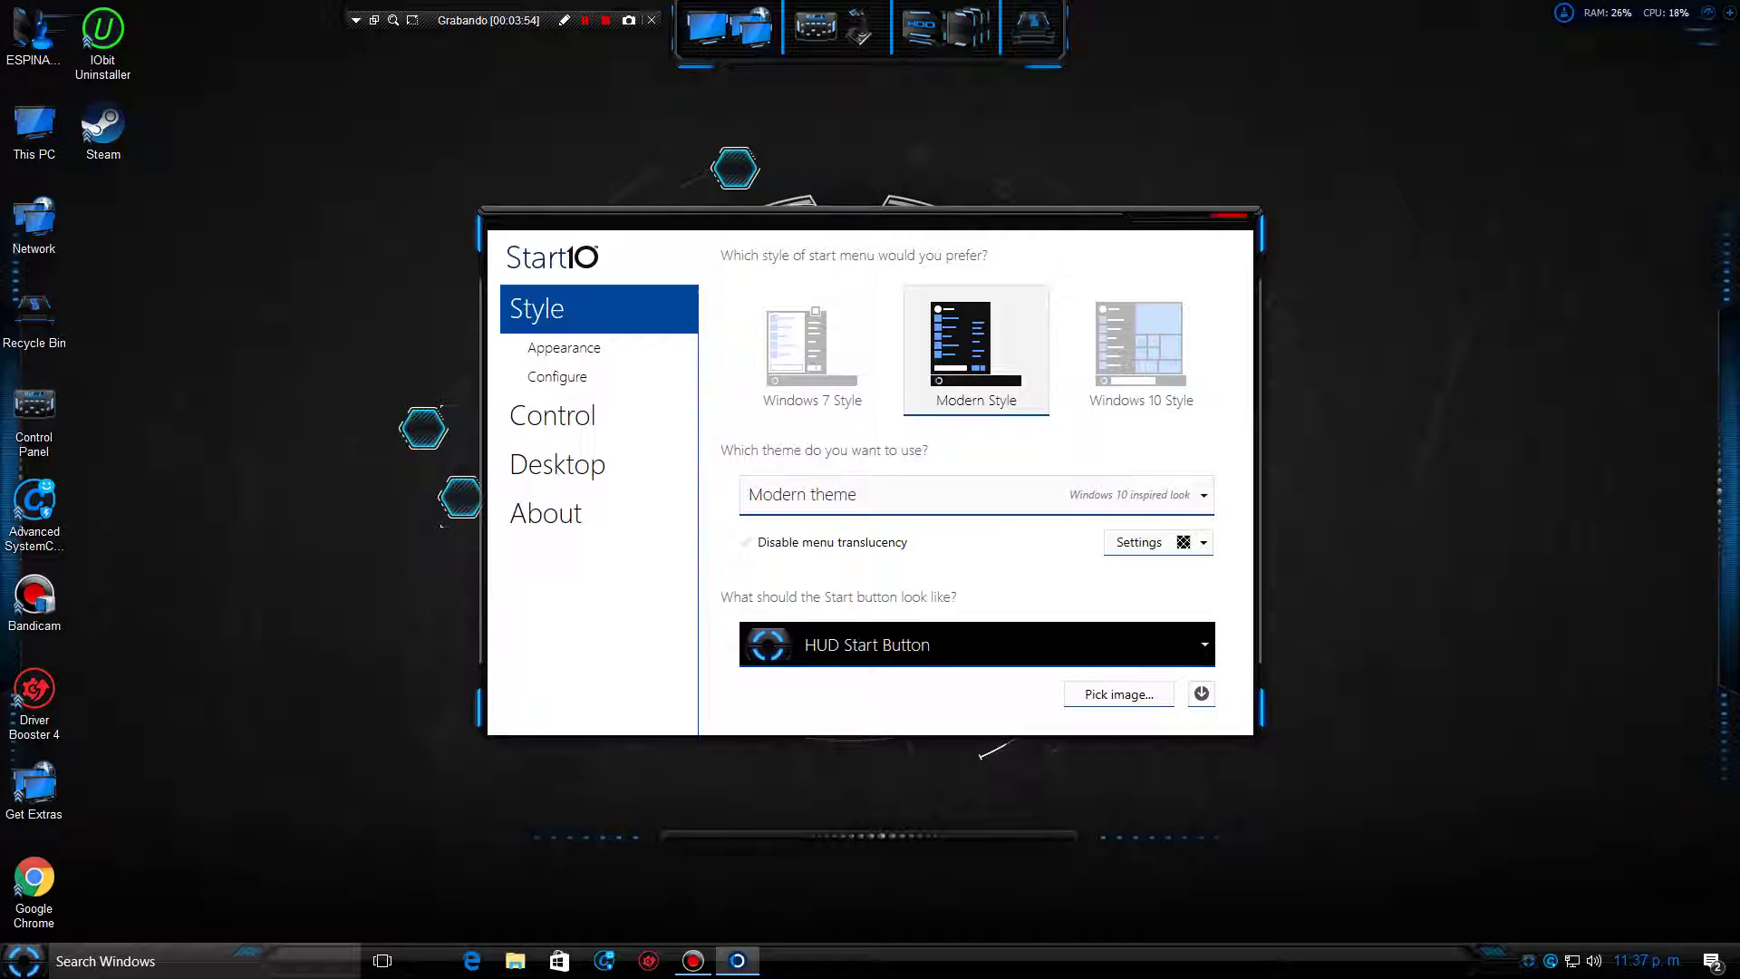
Open Control Panel > User Accounts and reach the page for changing your own account
{"action": "double_click", "coordinate": [33, 419]}
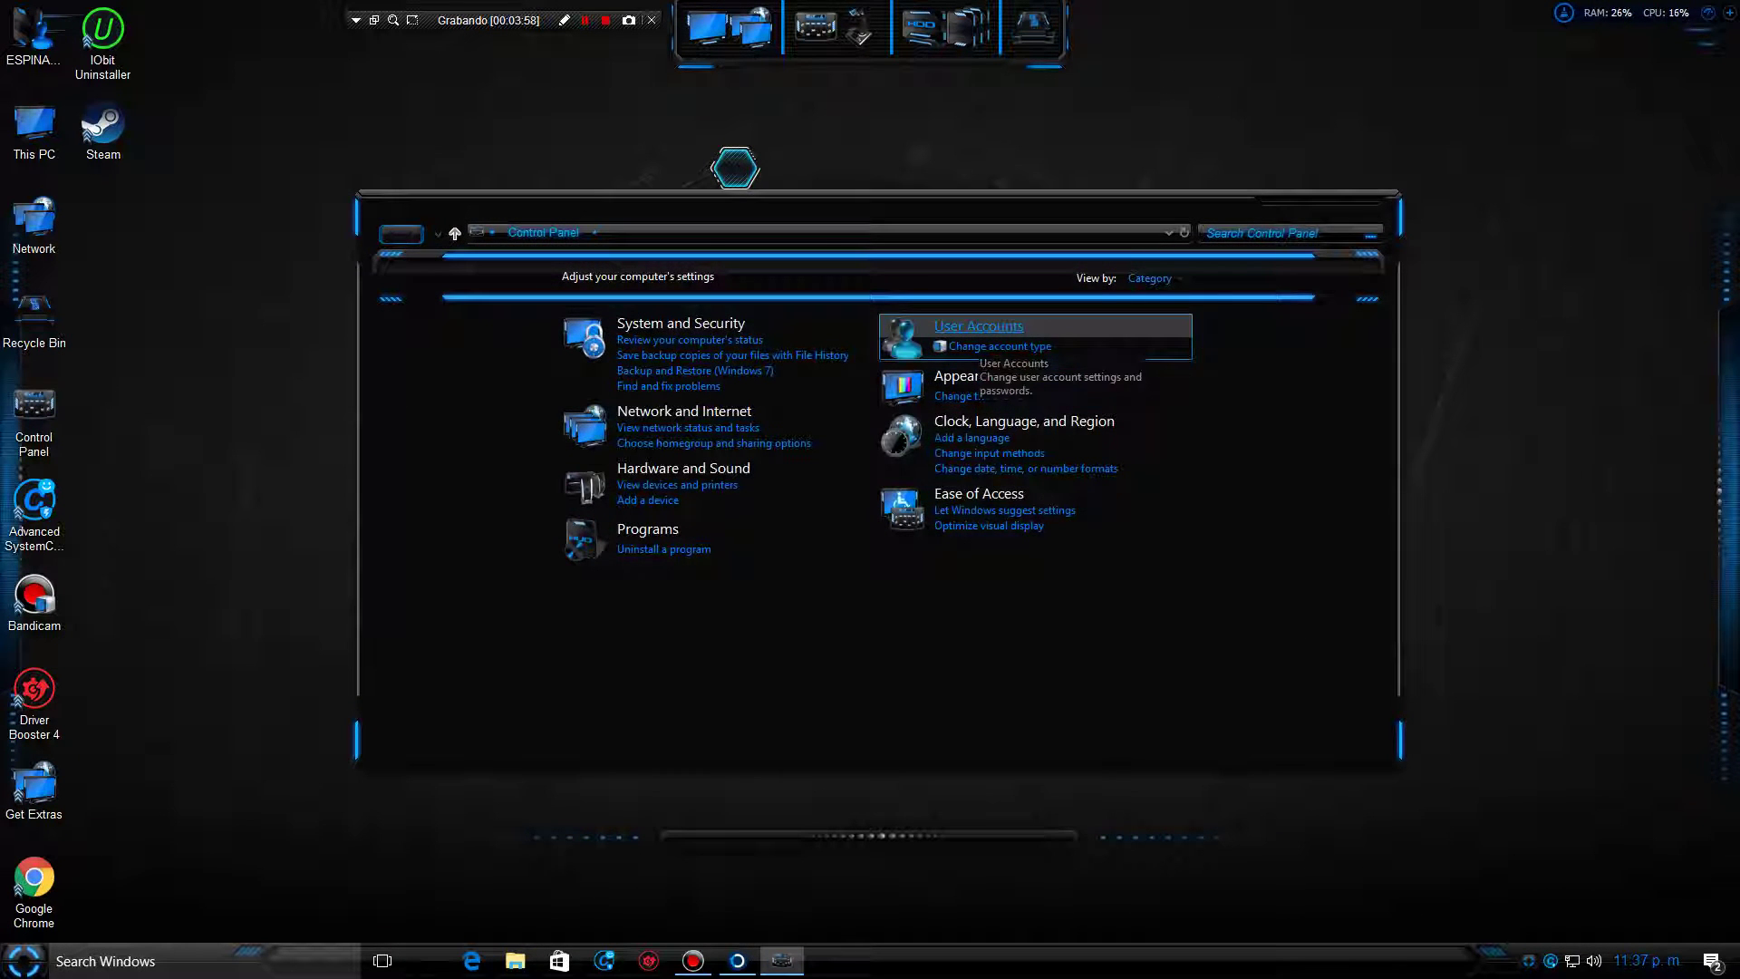
{"action": "left_click", "coordinate": [978, 331]}
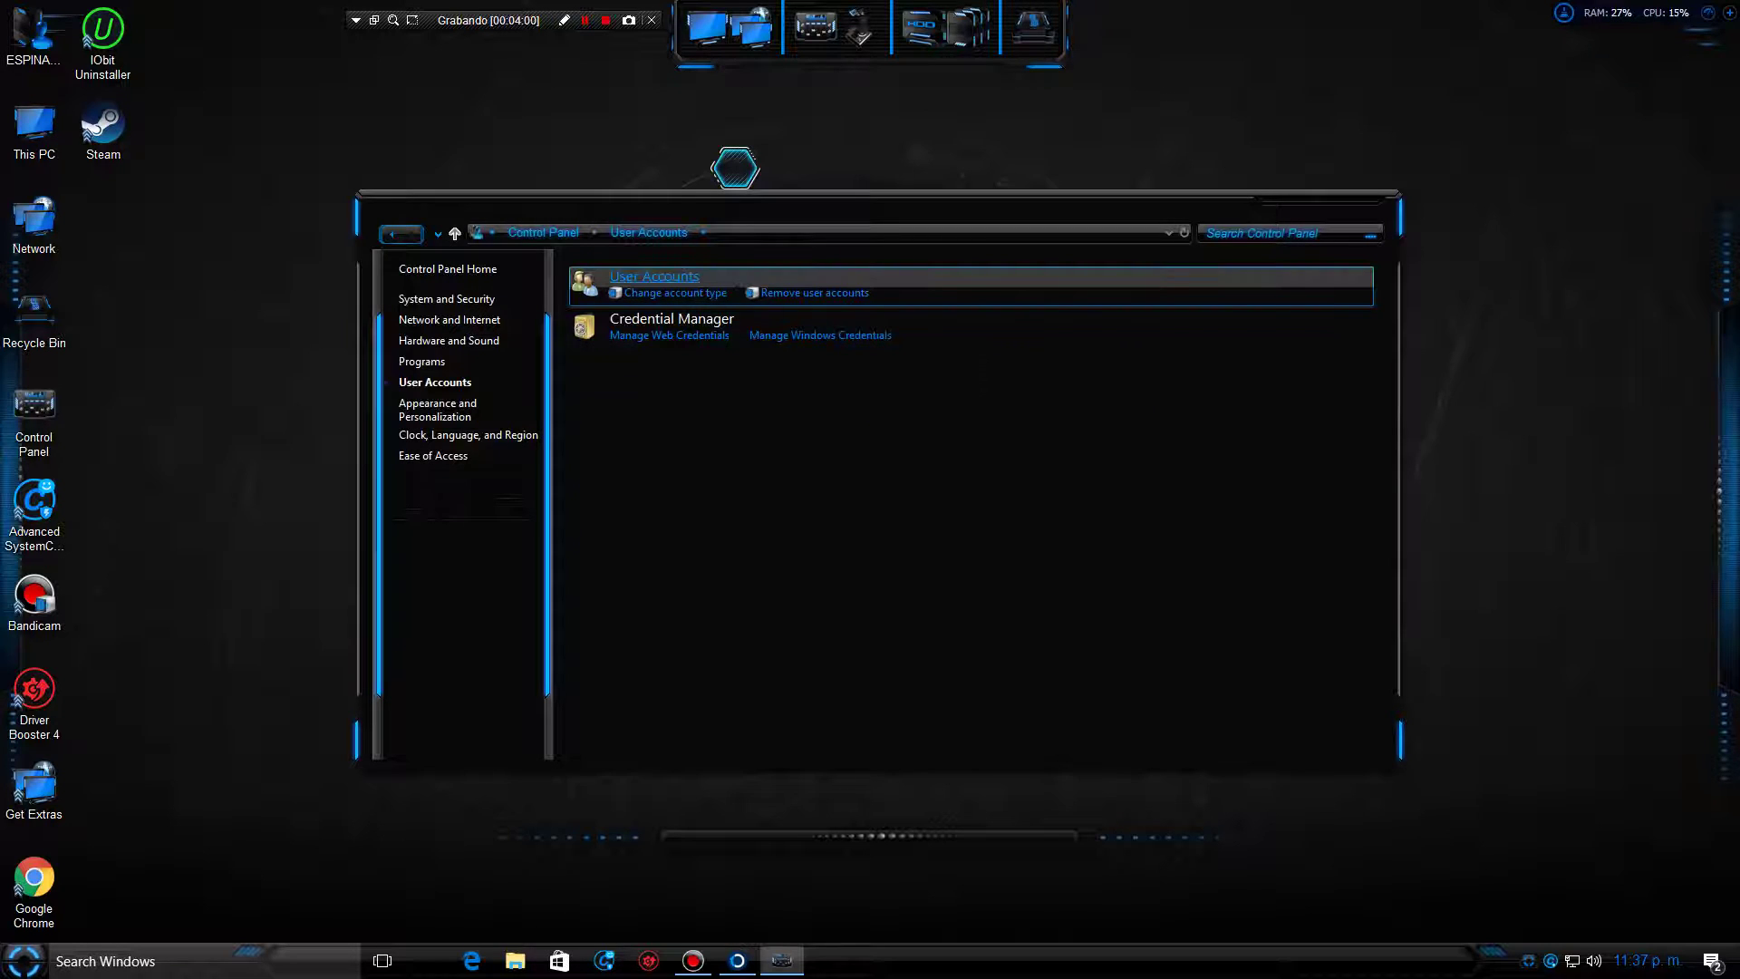
{"action": "left_click", "coordinate": [625, 277]}
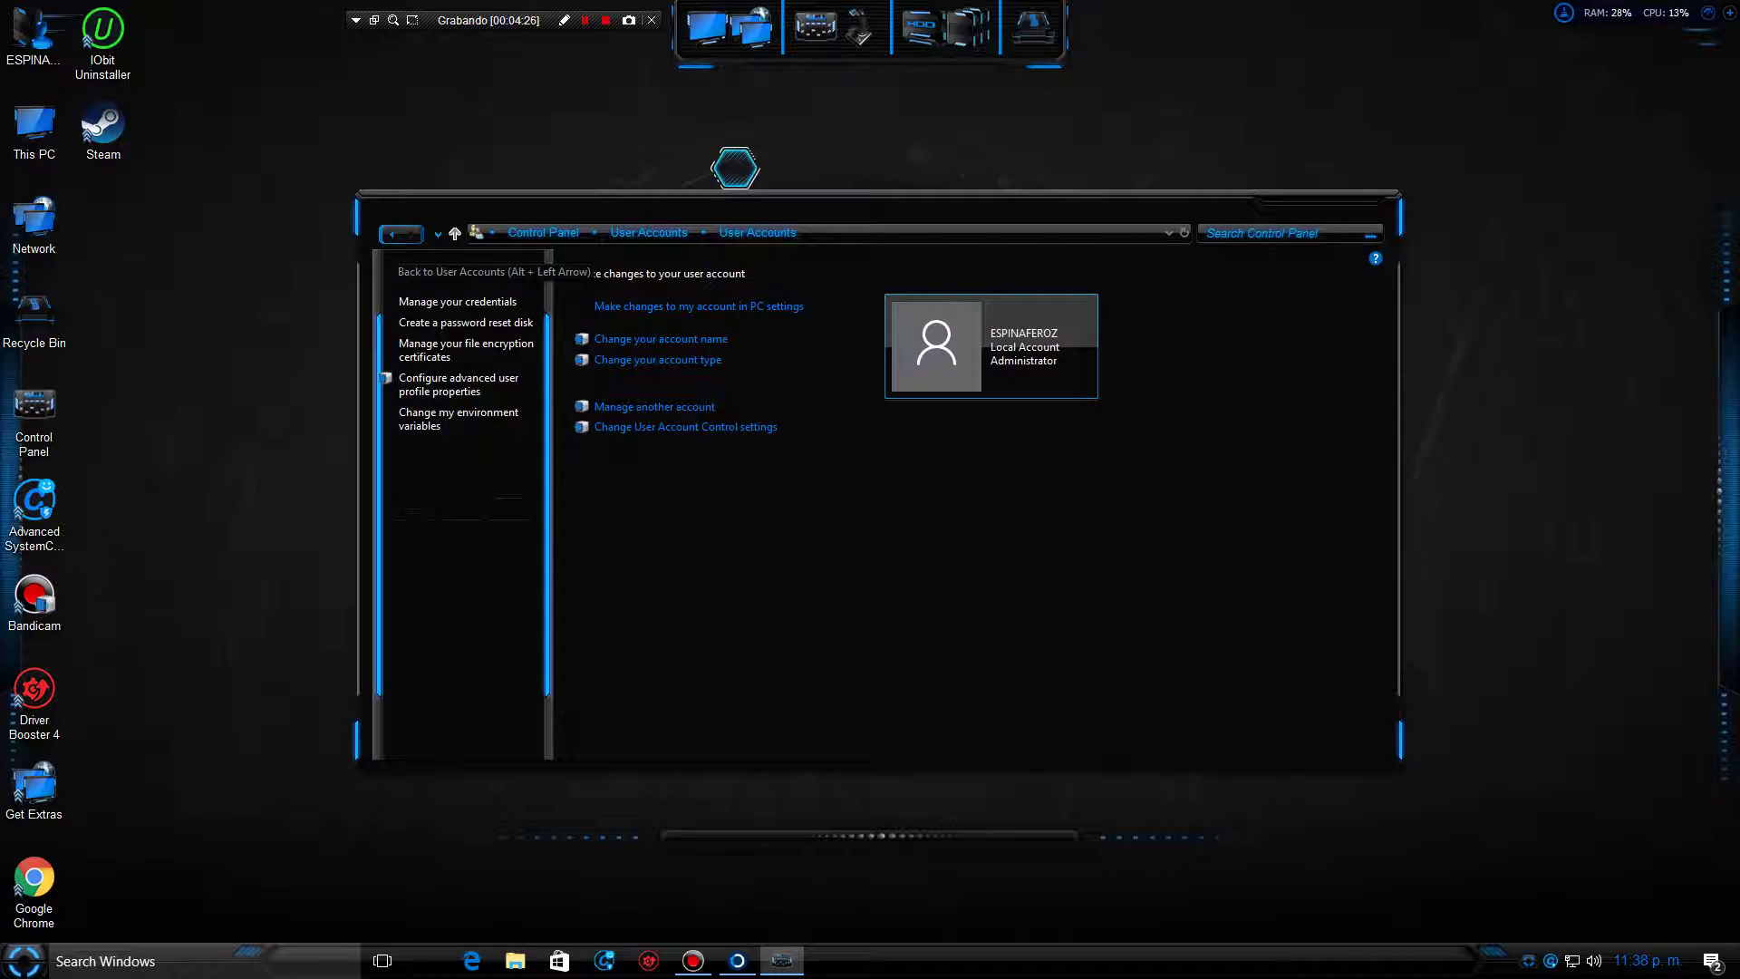
{"action": "left_click", "coordinate": [392, 234]}
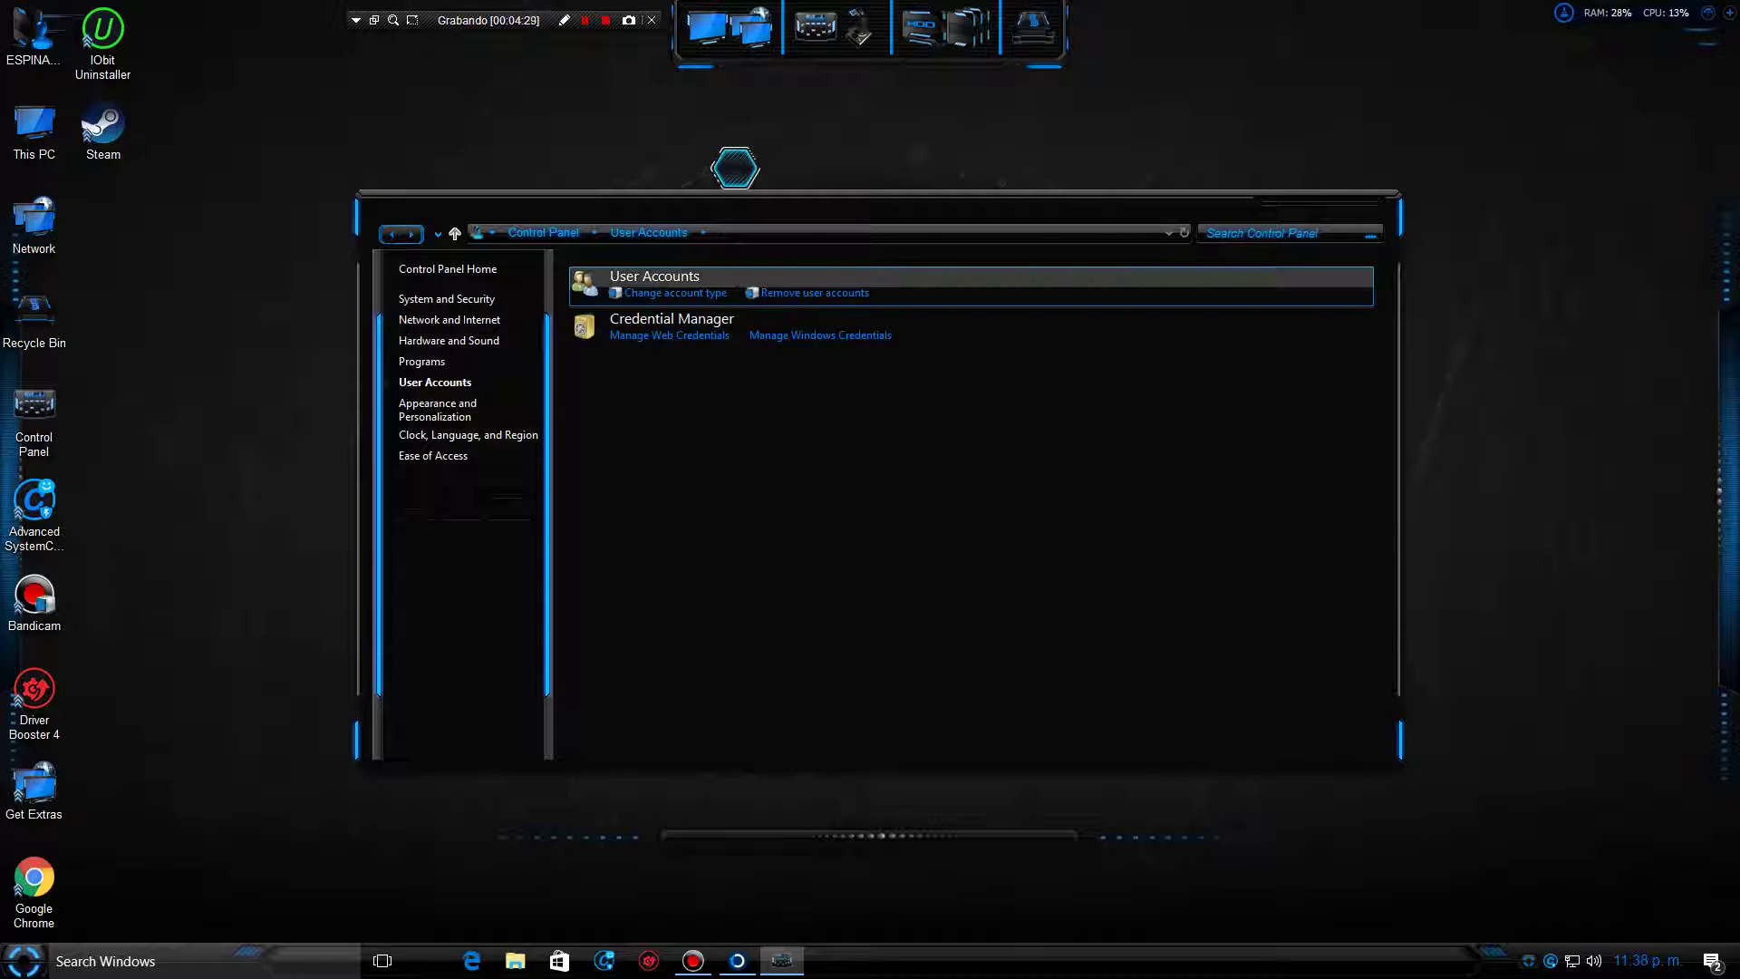
{"action": "left_click", "coordinate": [655, 277]}
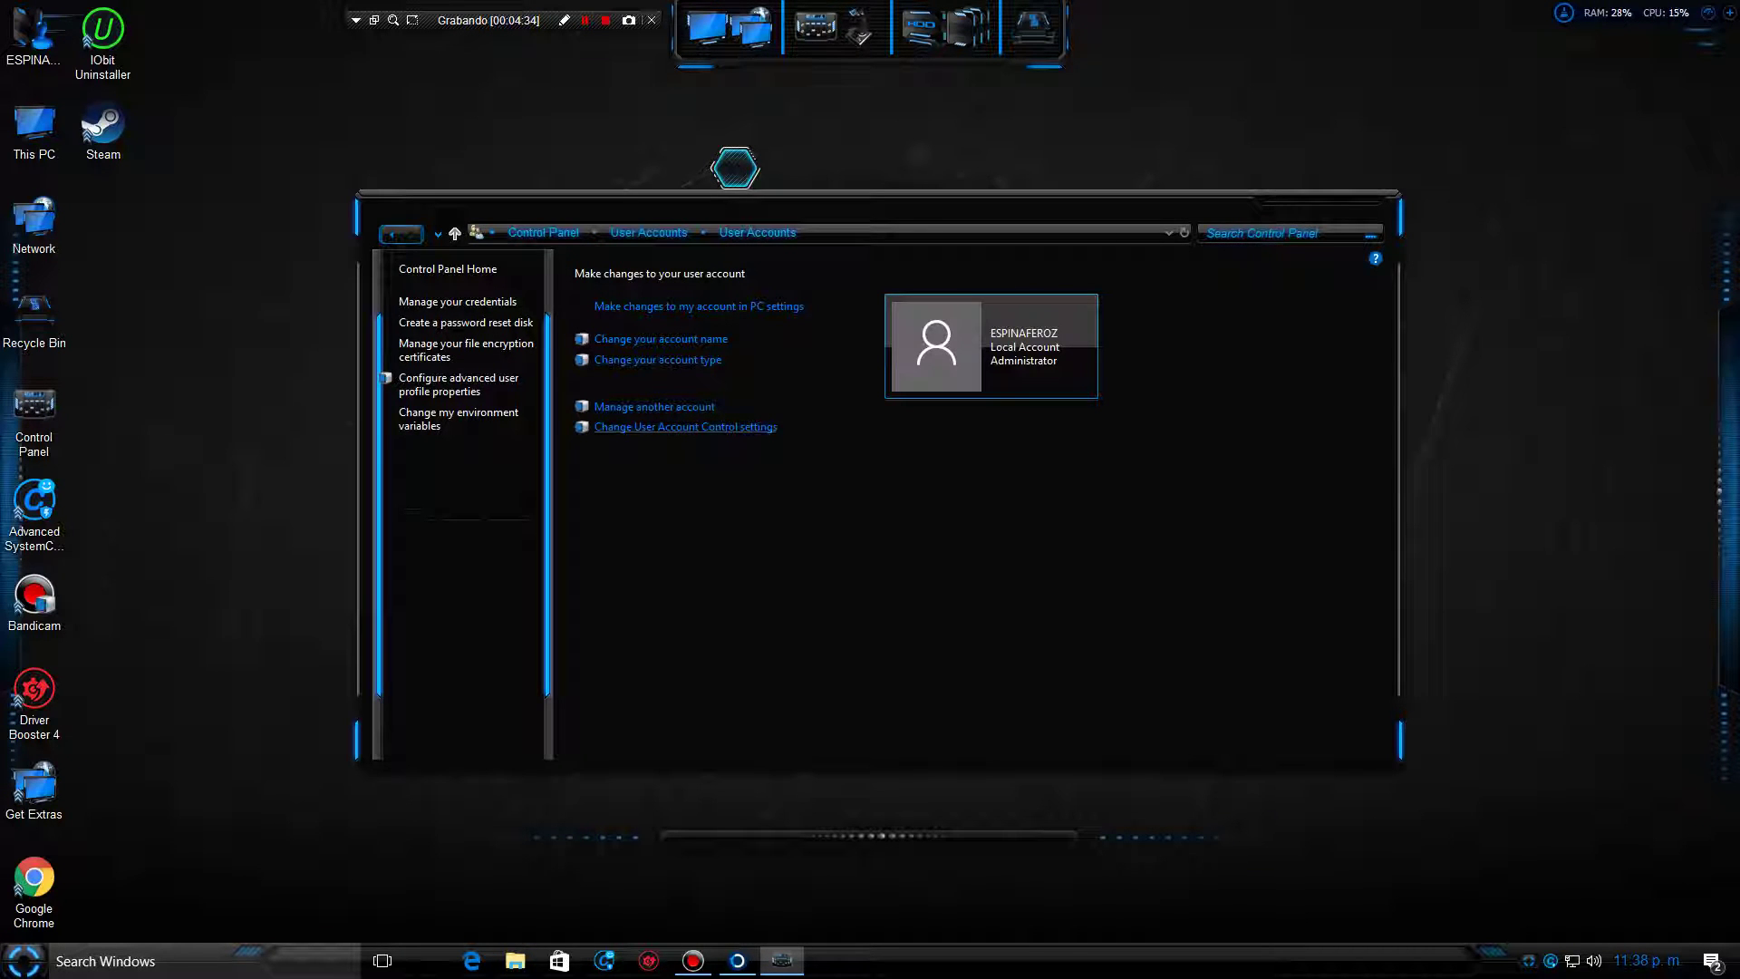
Go to Manage Accounts and open the Administrator account's Change the password page
{"action": "left_click", "coordinate": [655, 406]}
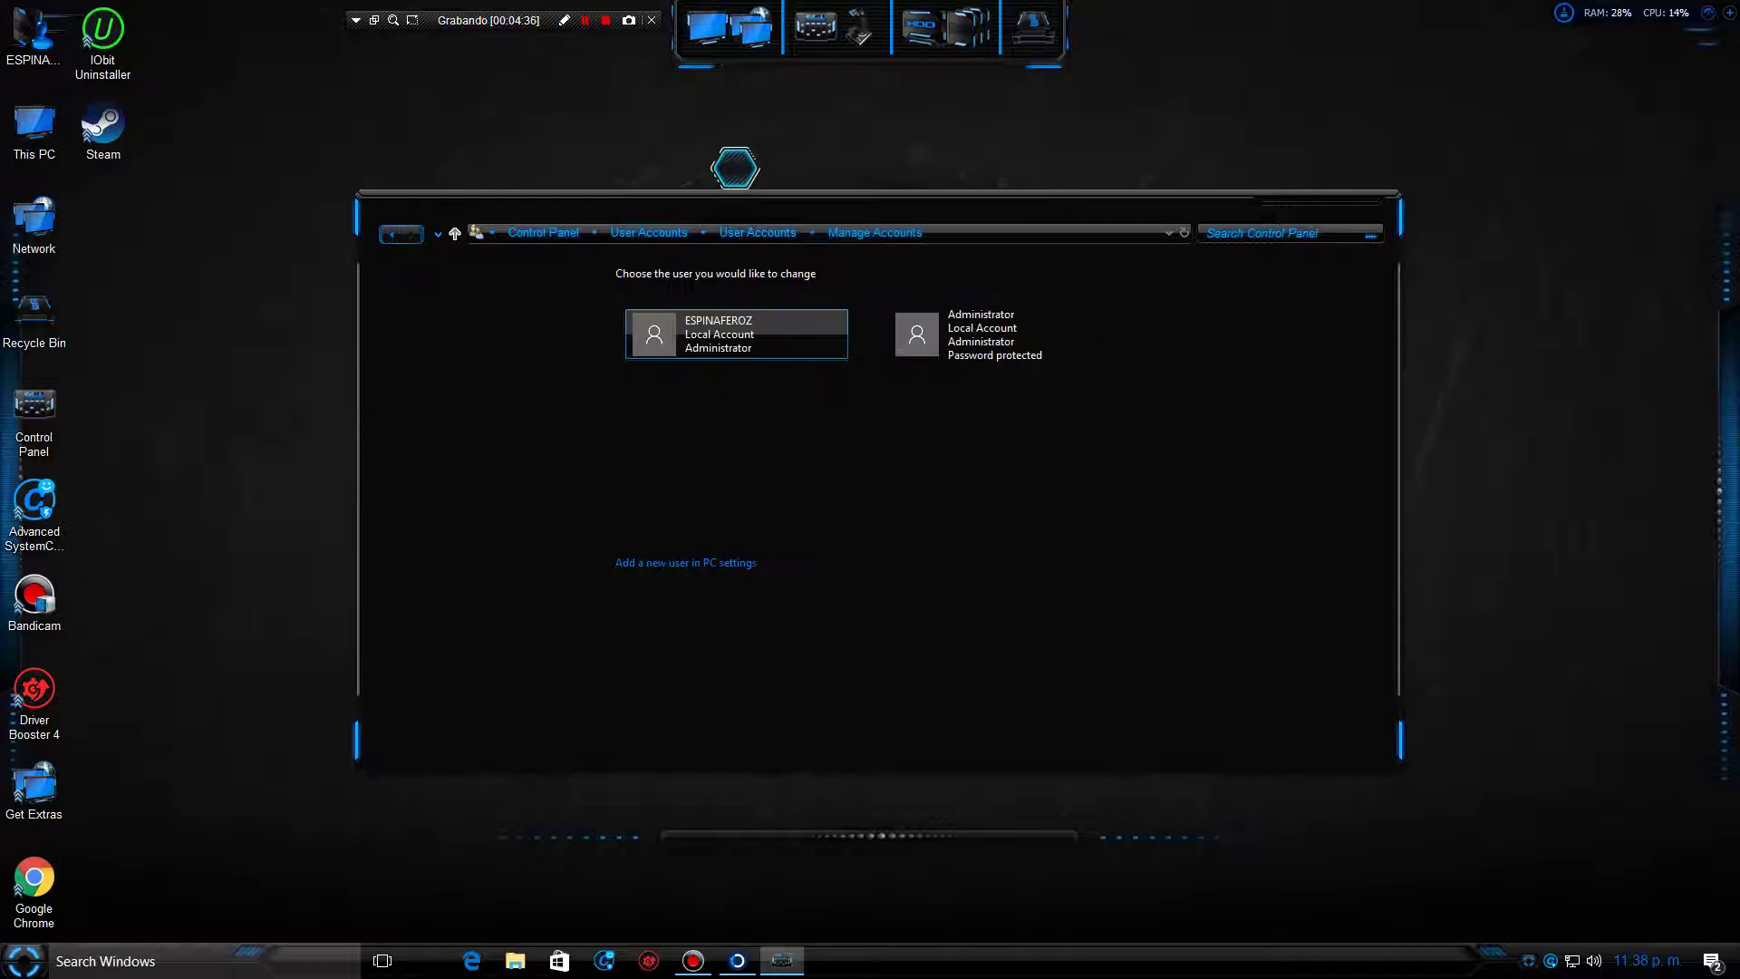
{"action": "left_click", "coordinate": [391, 234]}
{"action": "left_click", "coordinate": [654, 407]}
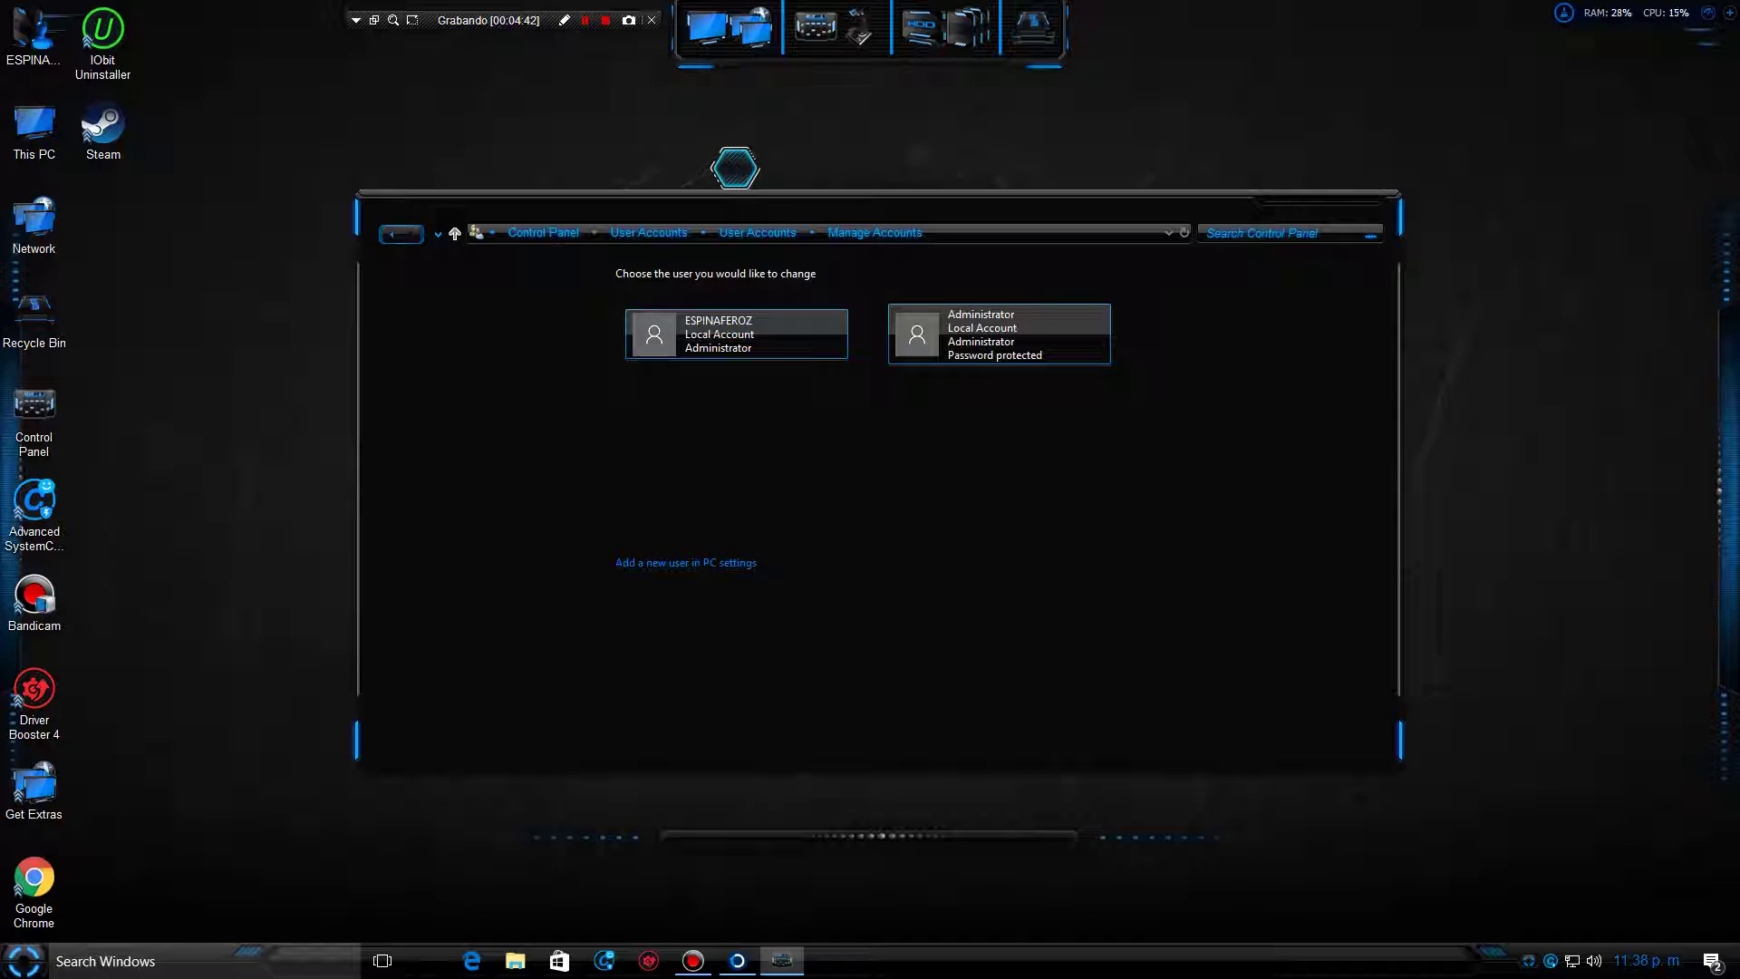
{"action": "left_click", "coordinate": [999, 333]}
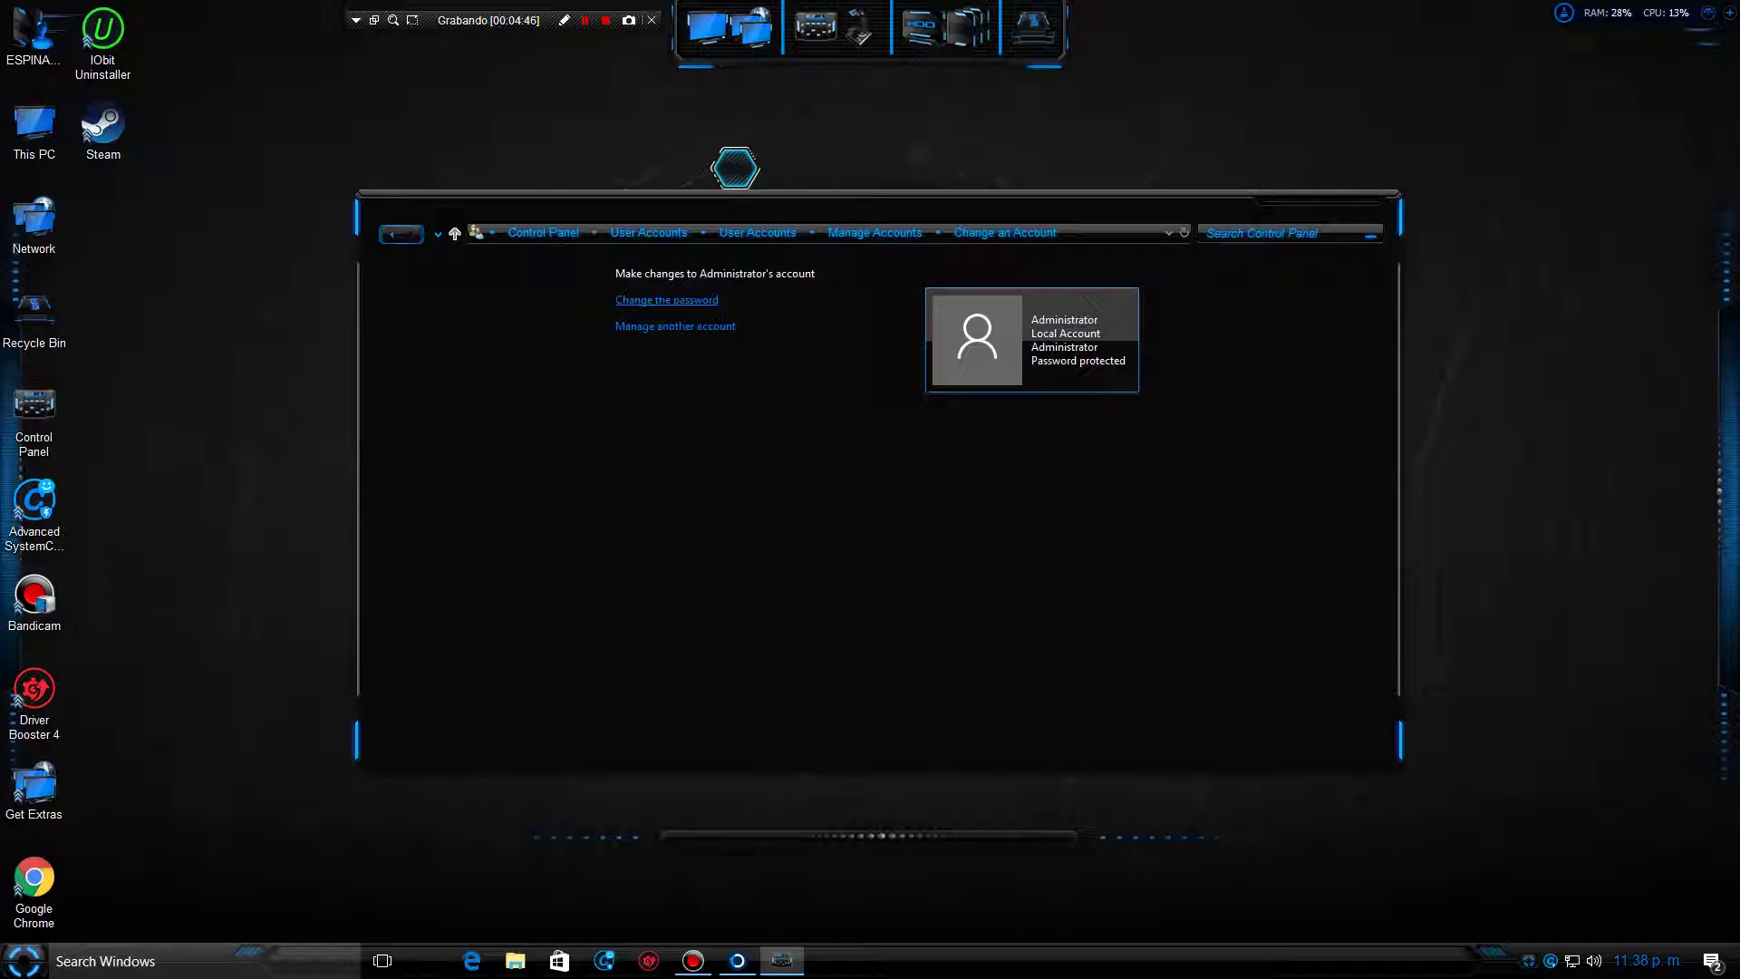
{"action": "left_click", "coordinate": [666, 300]}
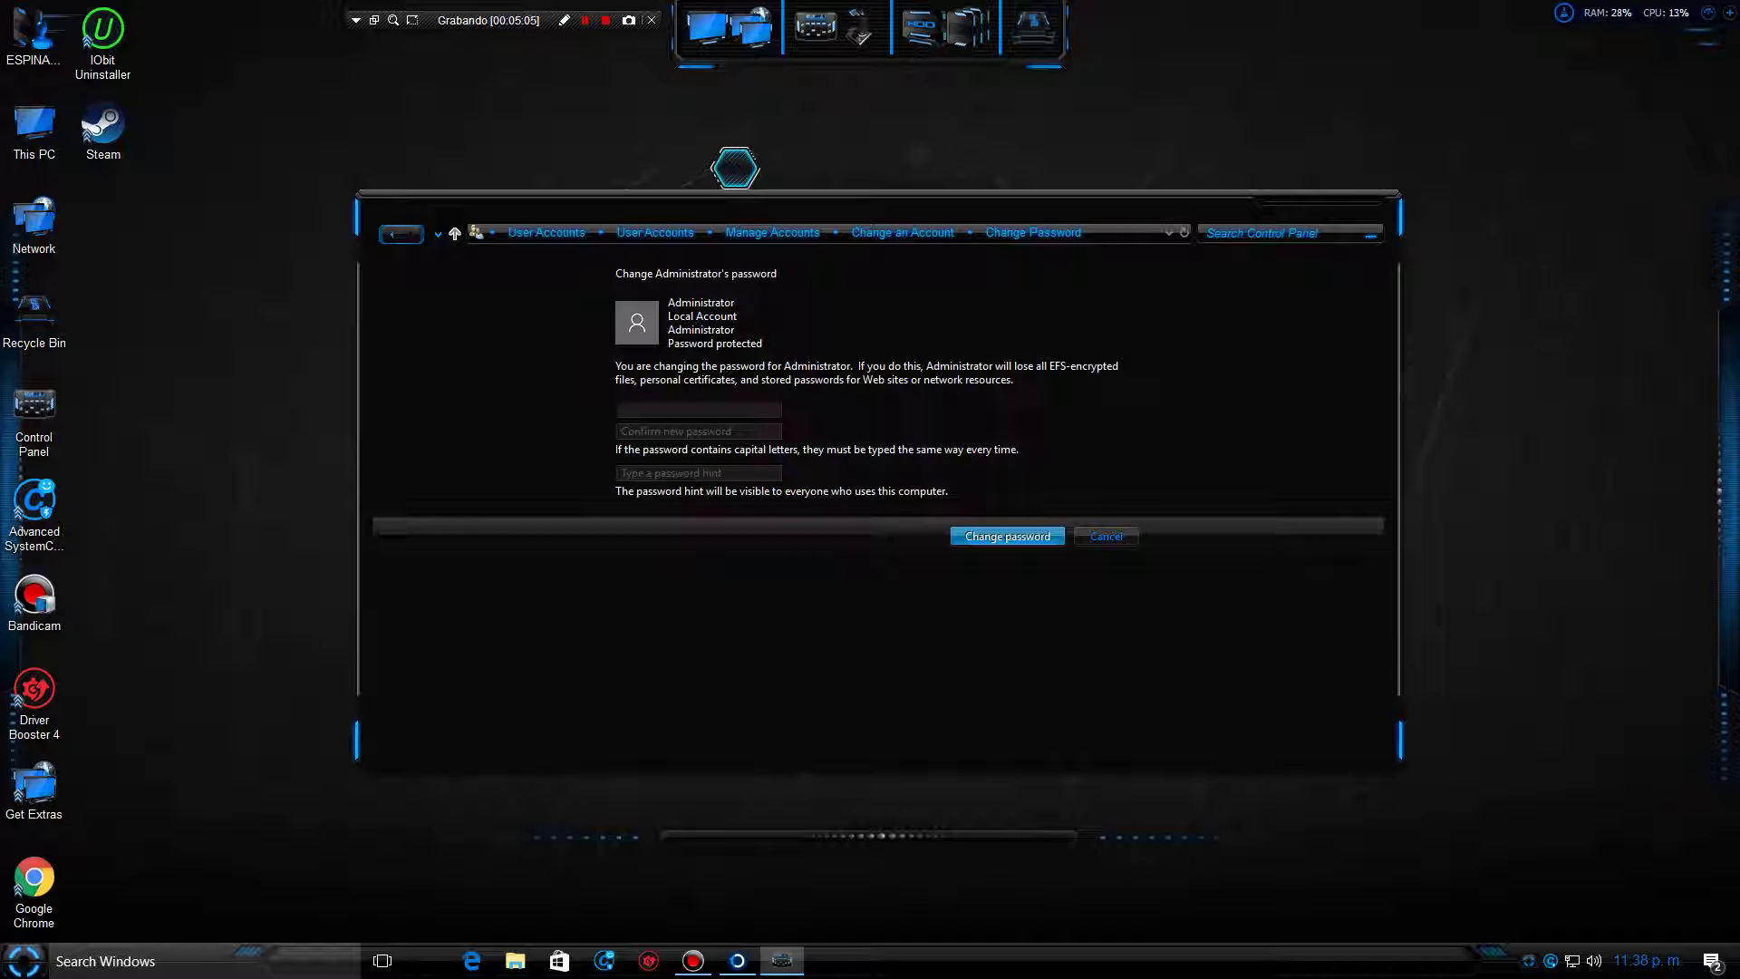
Cancel the Administrator password change without changing it, then close Control Panel
{"action": "left_click", "coordinate": [622, 431]}
{"action": "left_click", "coordinate": [1105, 536]}
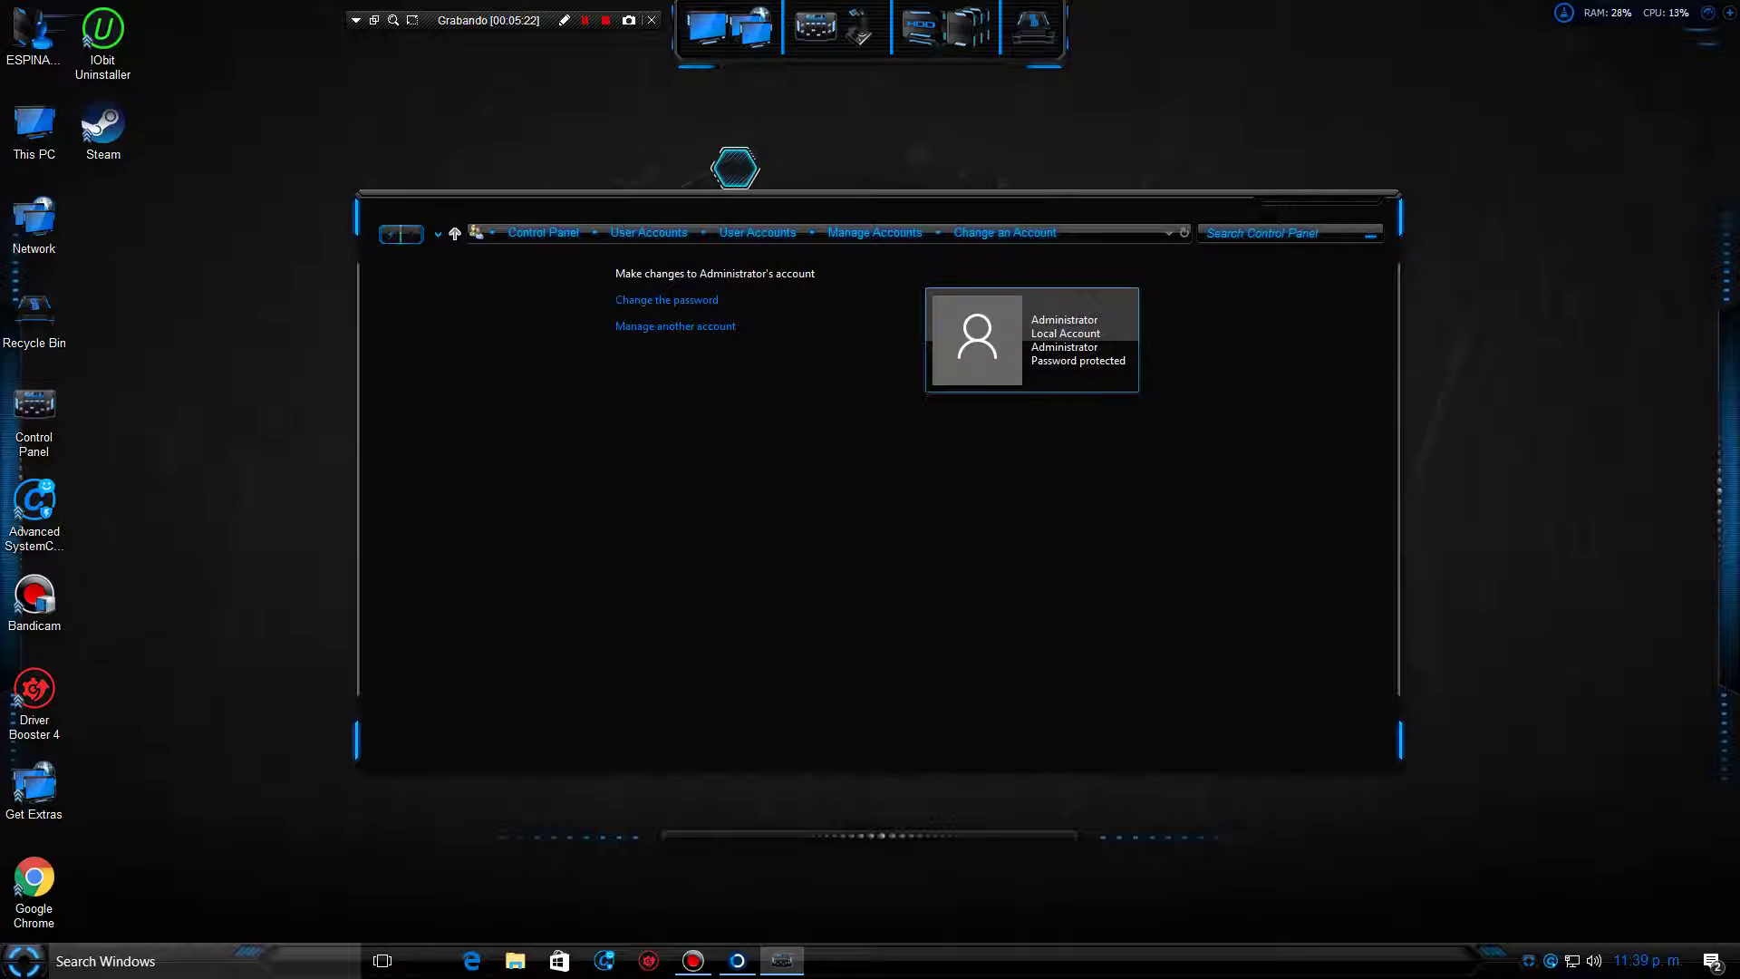
{"action": "left_click", "coordinate": [390, 235]}
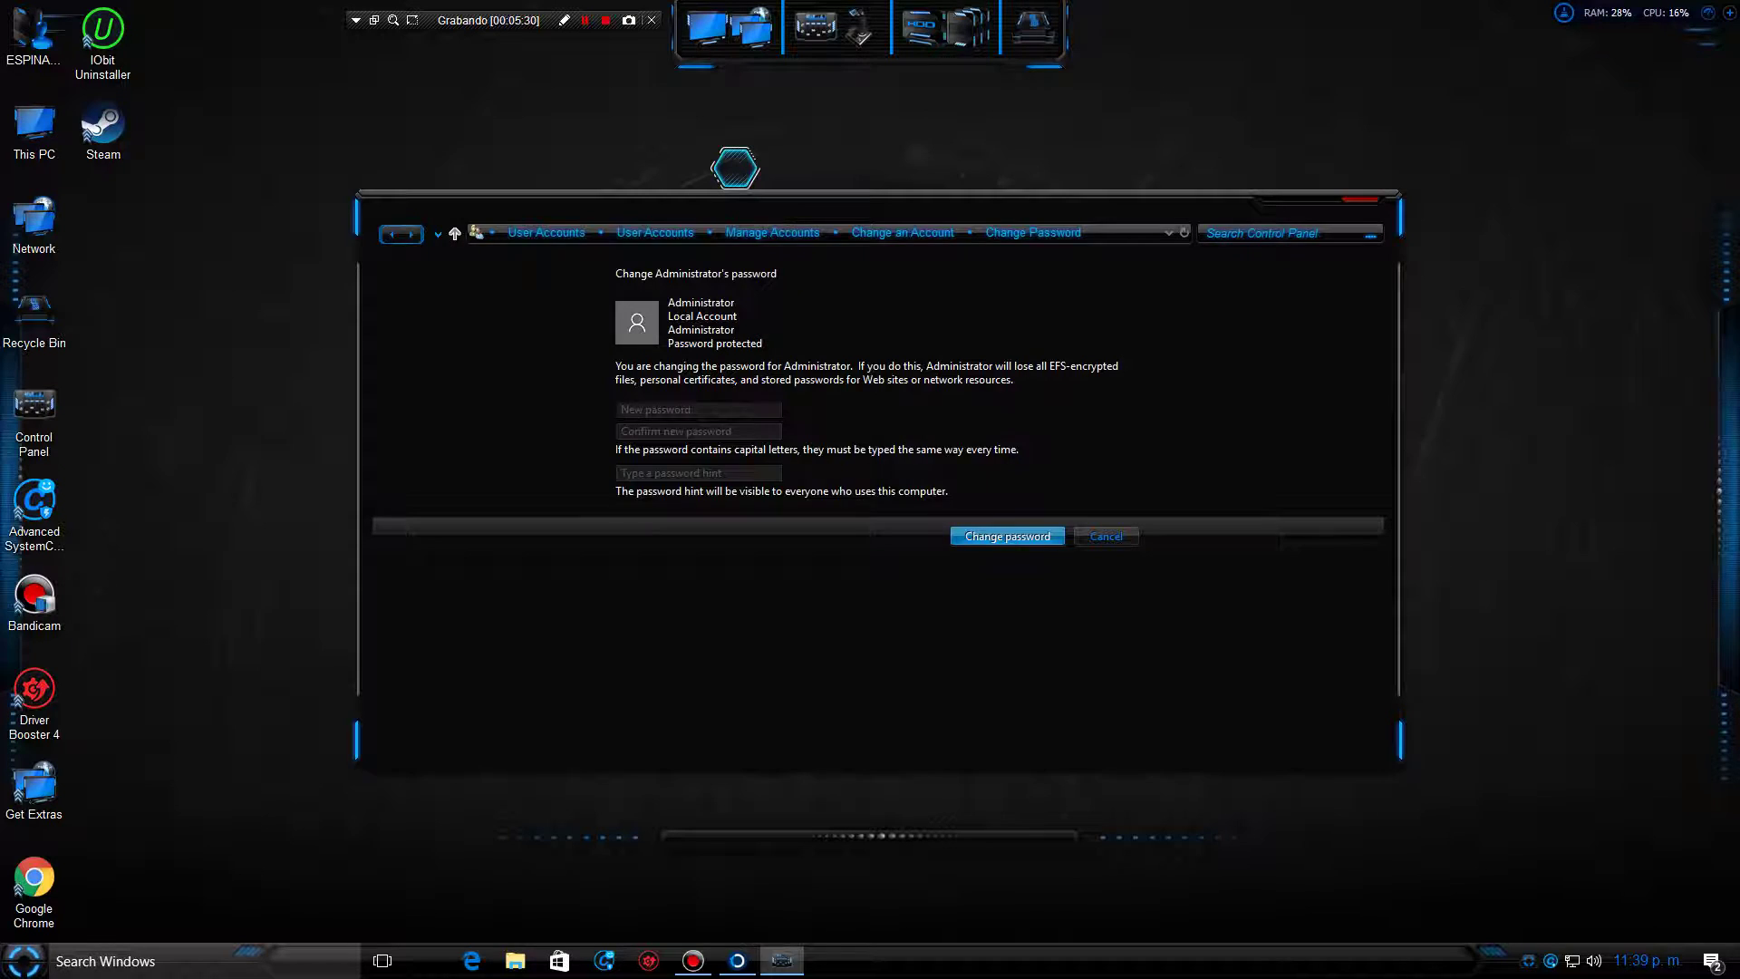
{"action": "left_click", "coordinate": [1359, 200]}
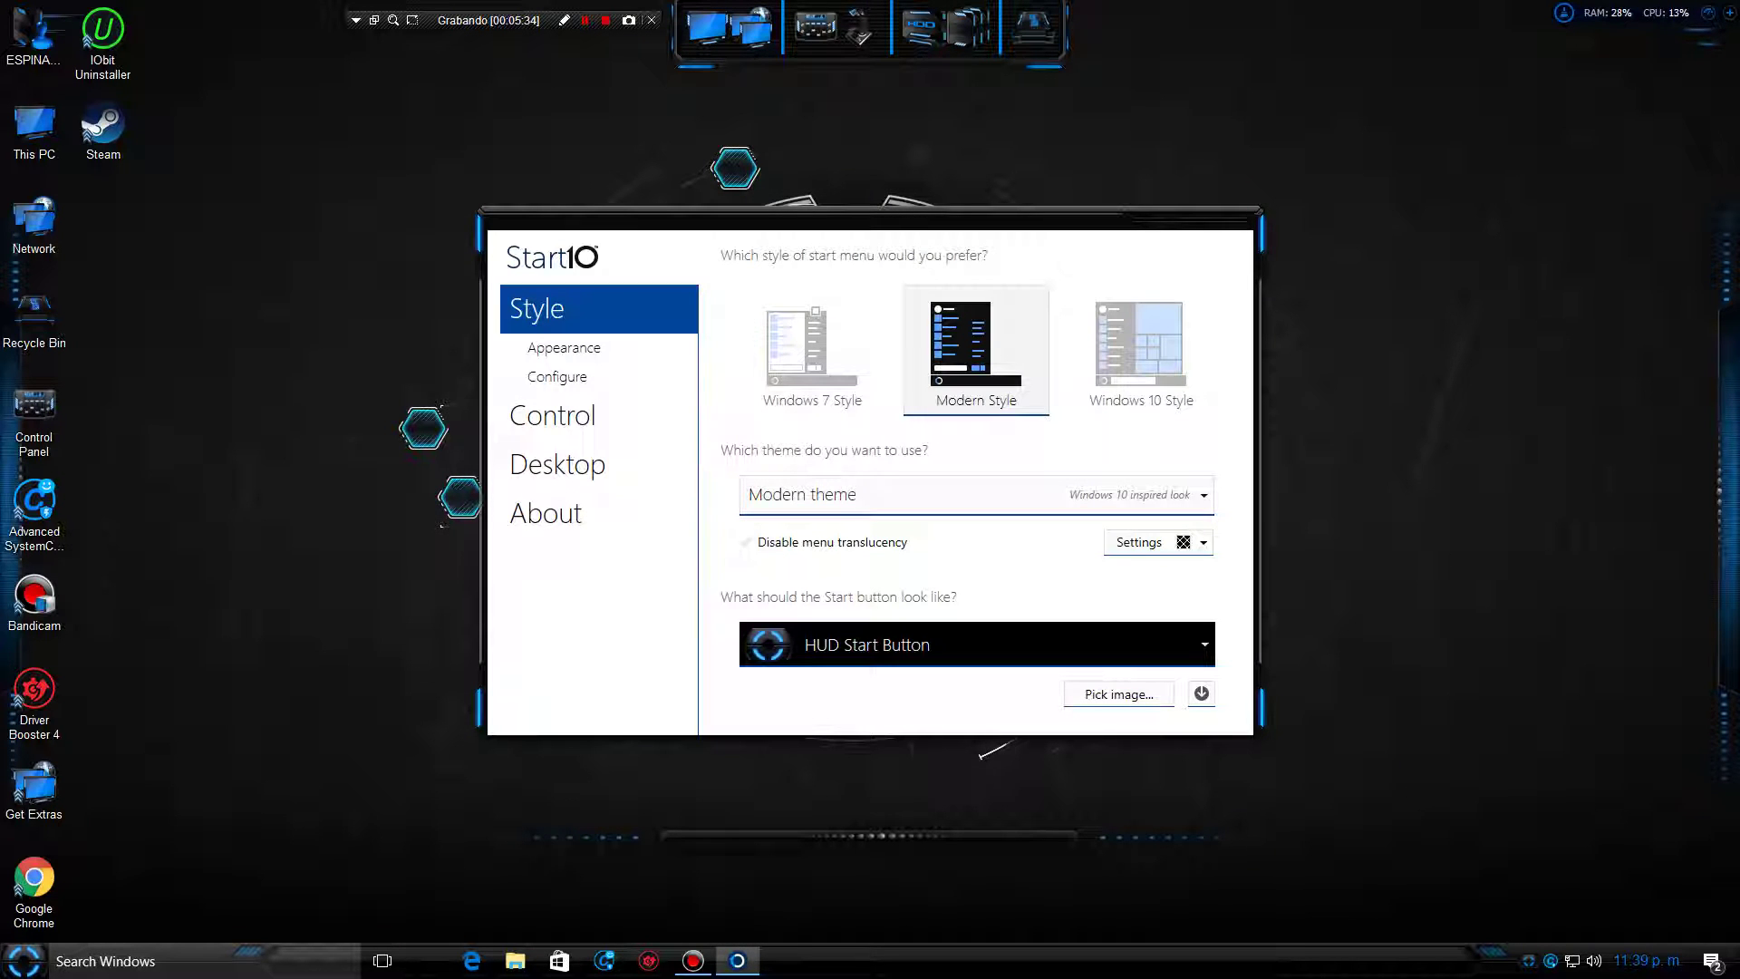
Move the Start10 window aside, close it, and OK the Autoactualización update popup
{"action": "left_click_drag", "start_coordinate": [924, 220], "coordinate": [1185, 240]}
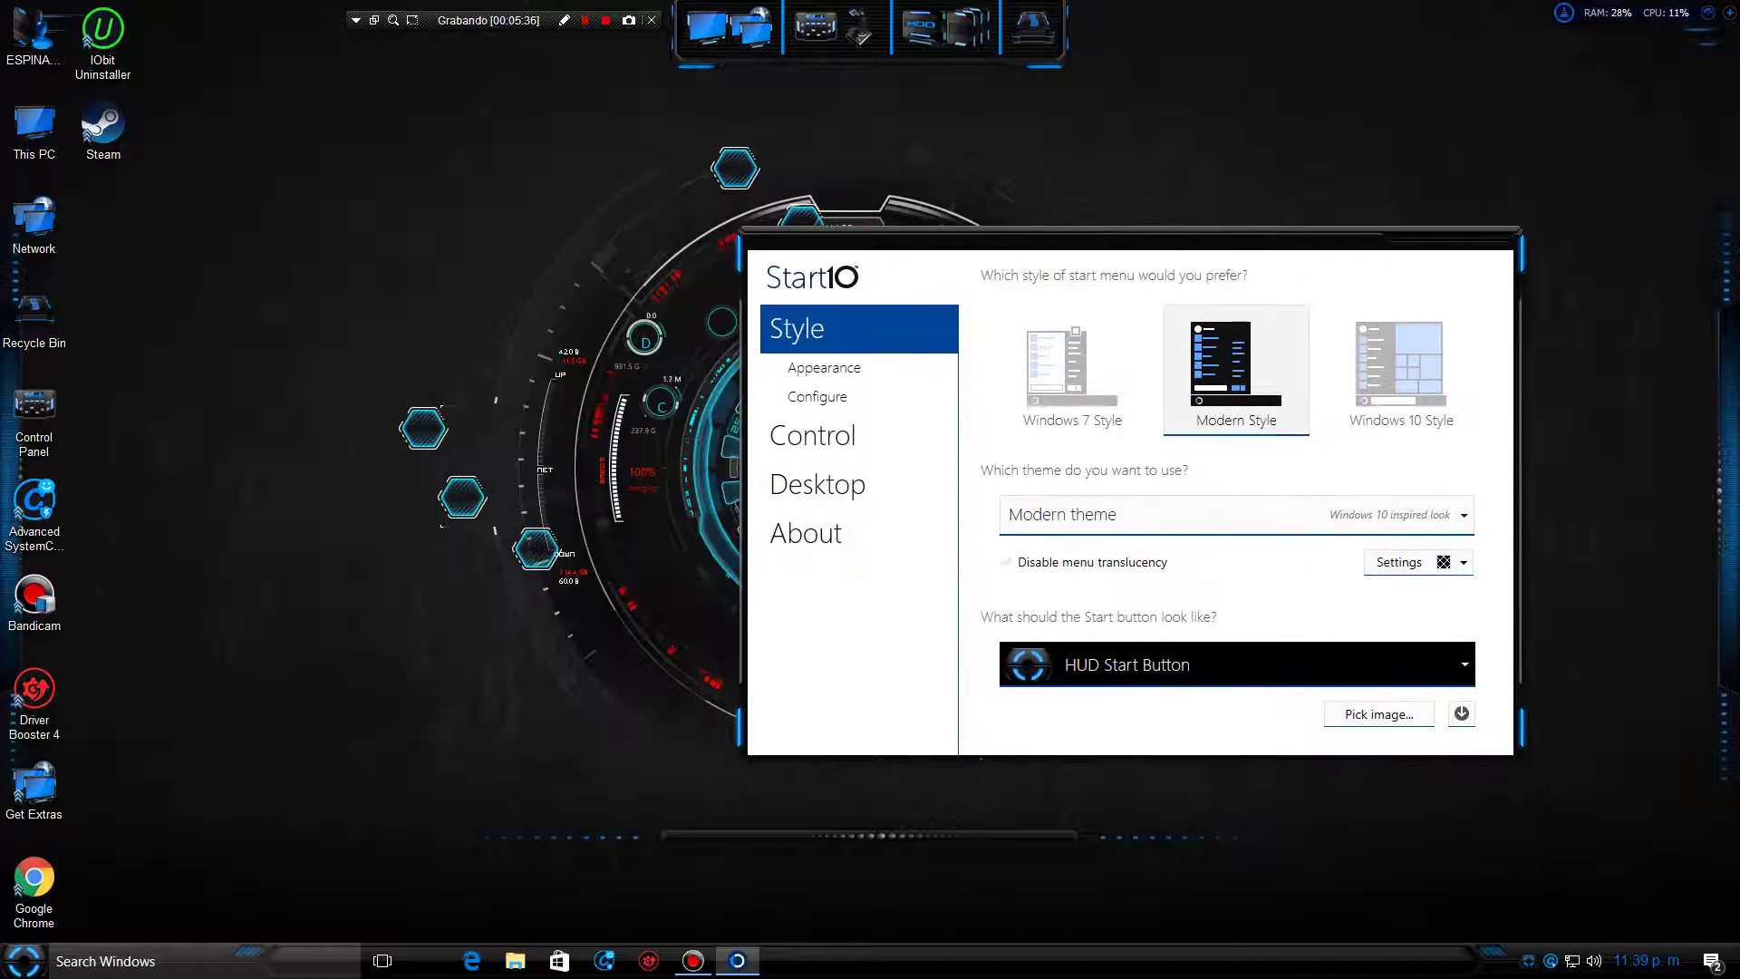
{"action": "left_click", "coordinate": [1489, 235]}
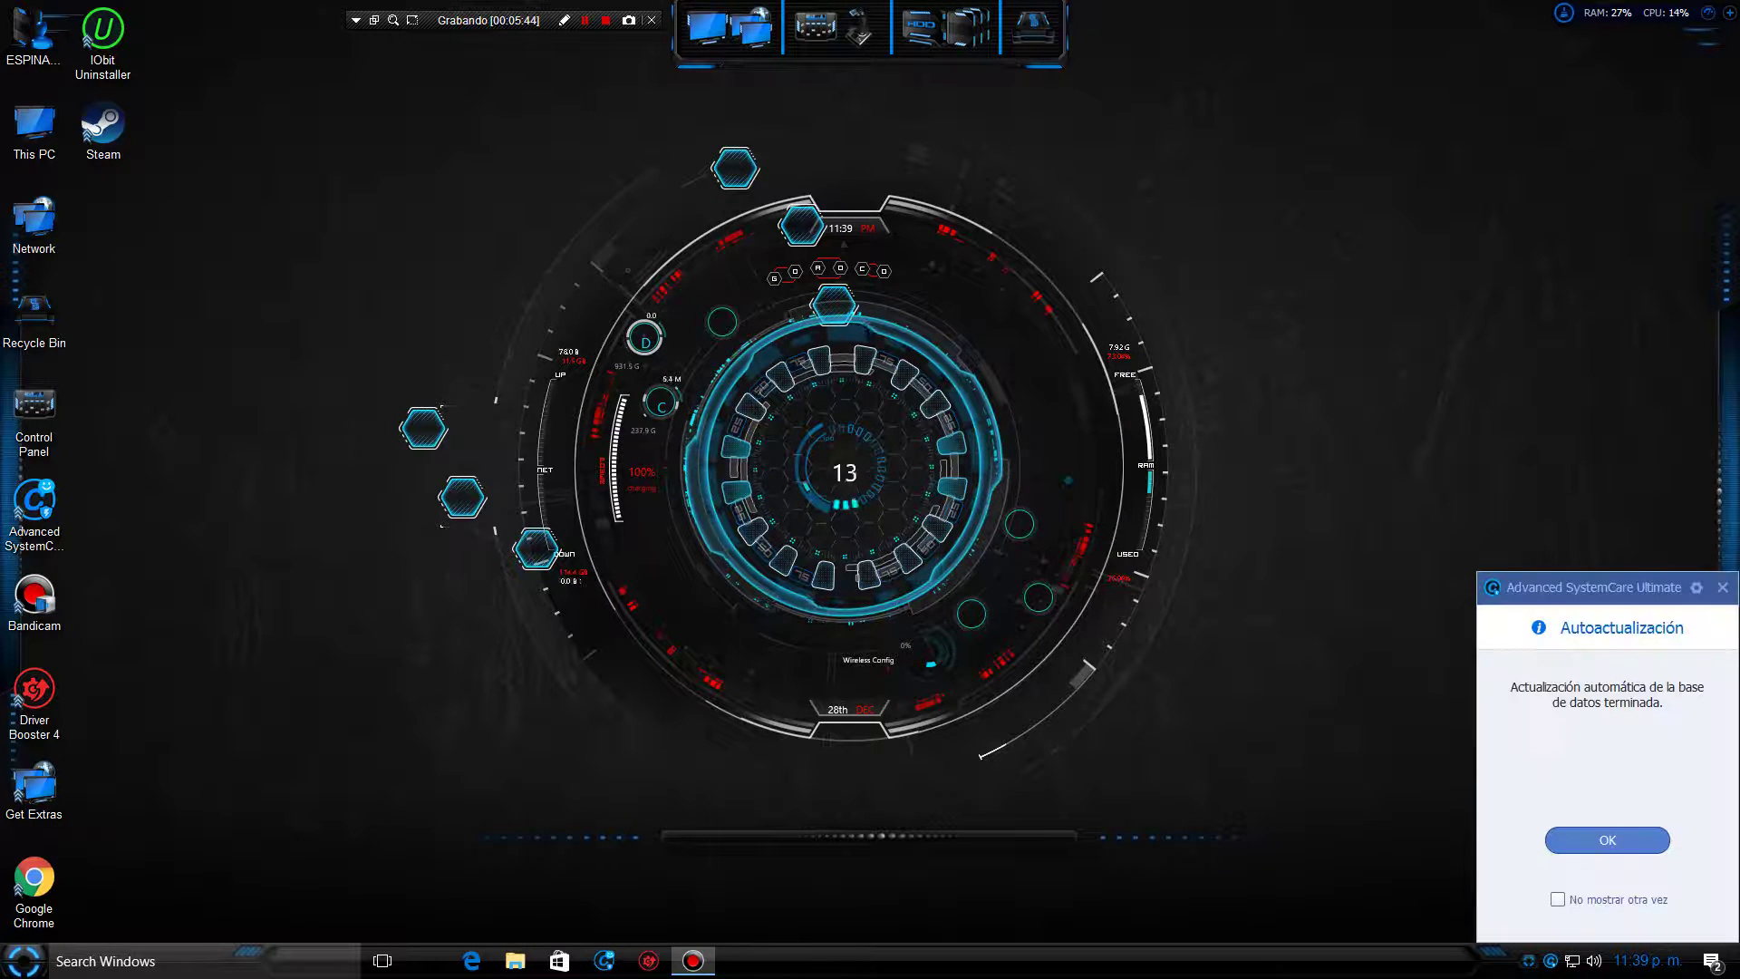
{"action": "left_click", "coordinate": [1607, 840]}
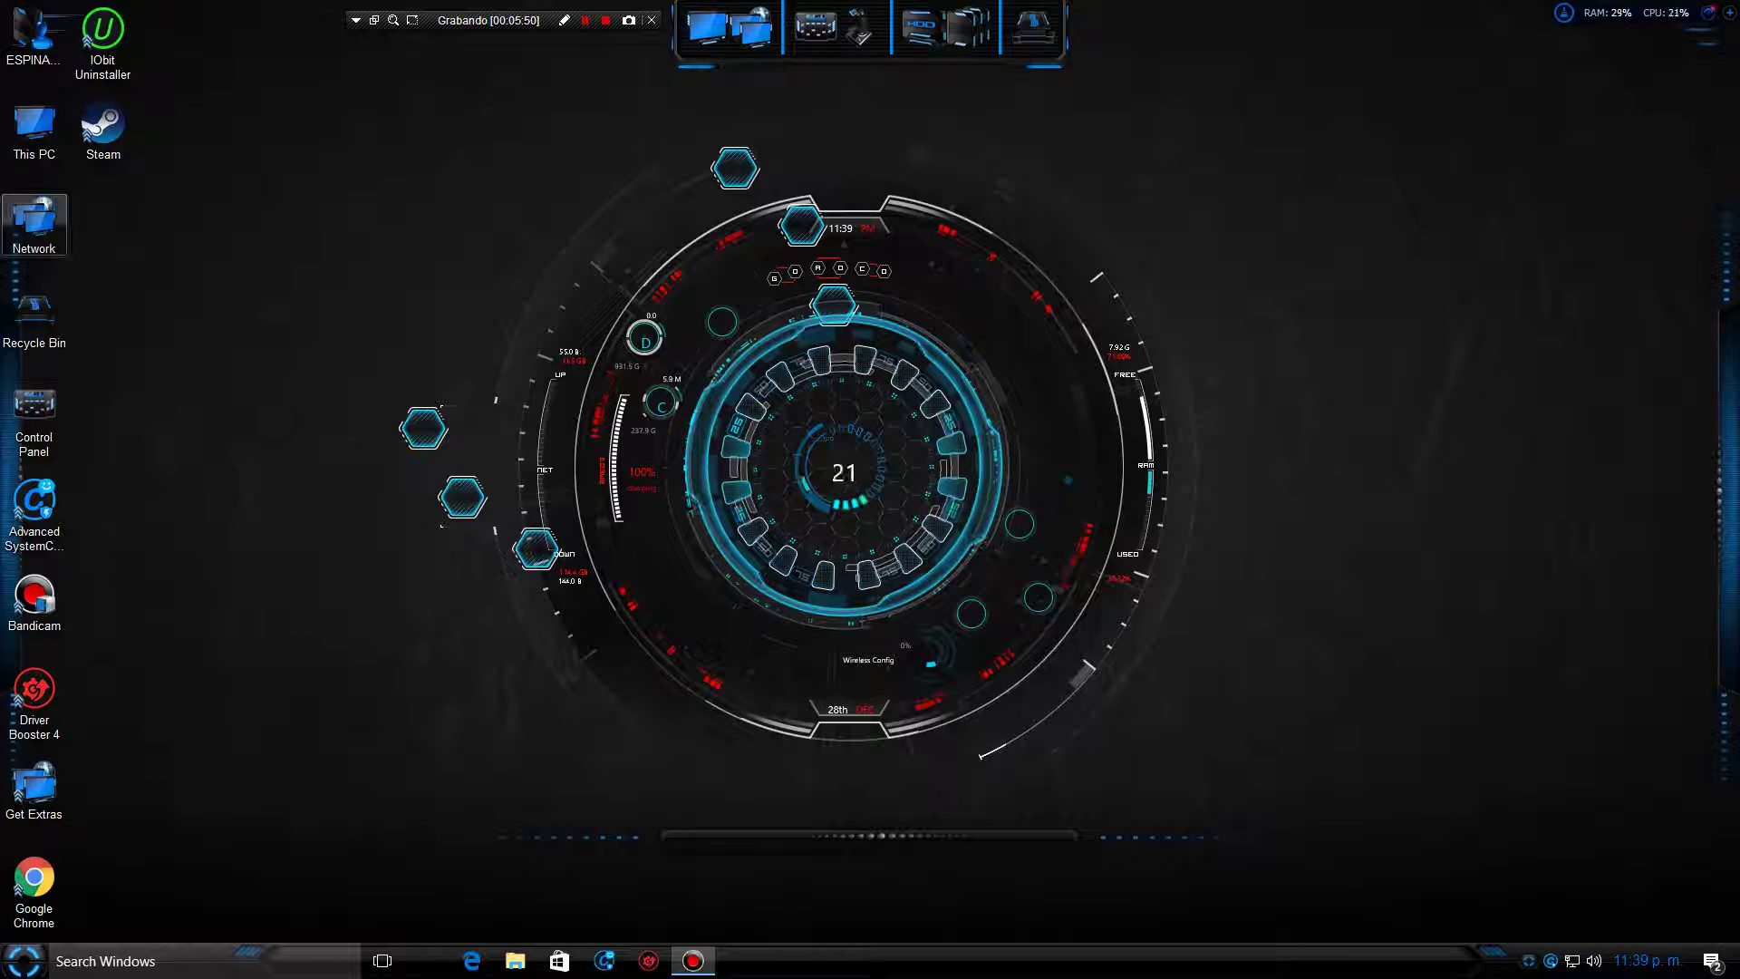
Open This PC's Properties to show the System page, then maximize that window
{"action": "right_click", "coordinate": [43, 131]}
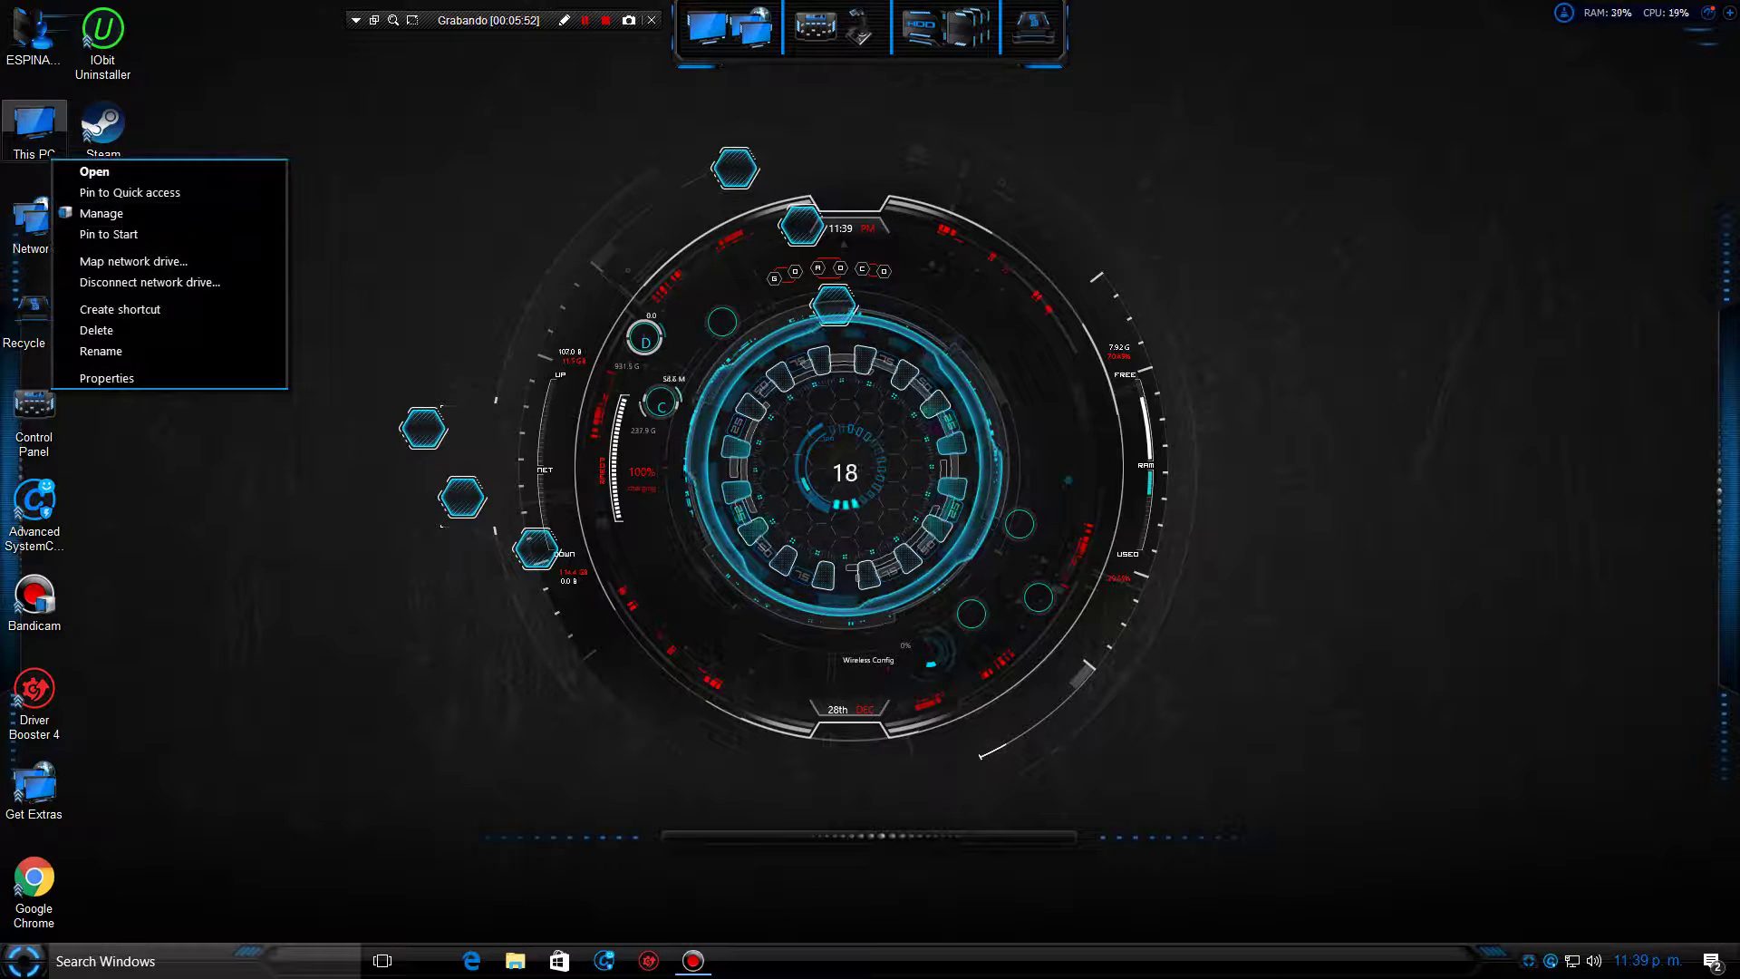
{"action": "left_click", "coordinate": [170, 377]}
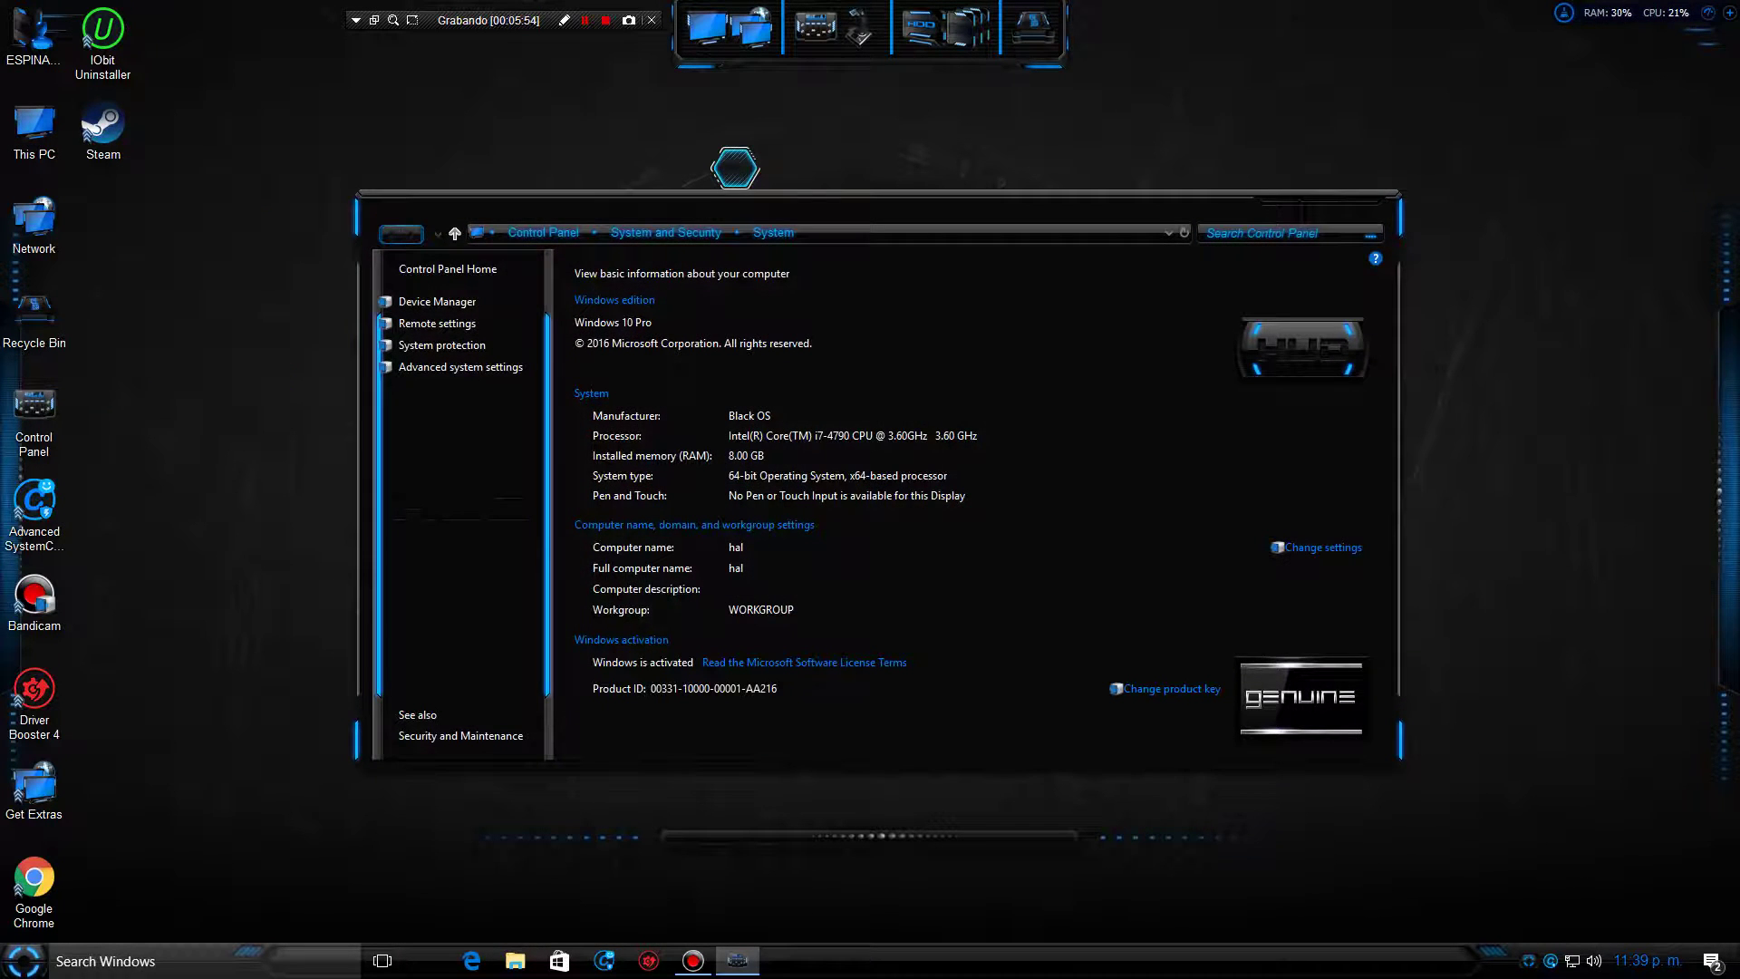
{"action": "left_click", "coordinate": [1320, 199]}
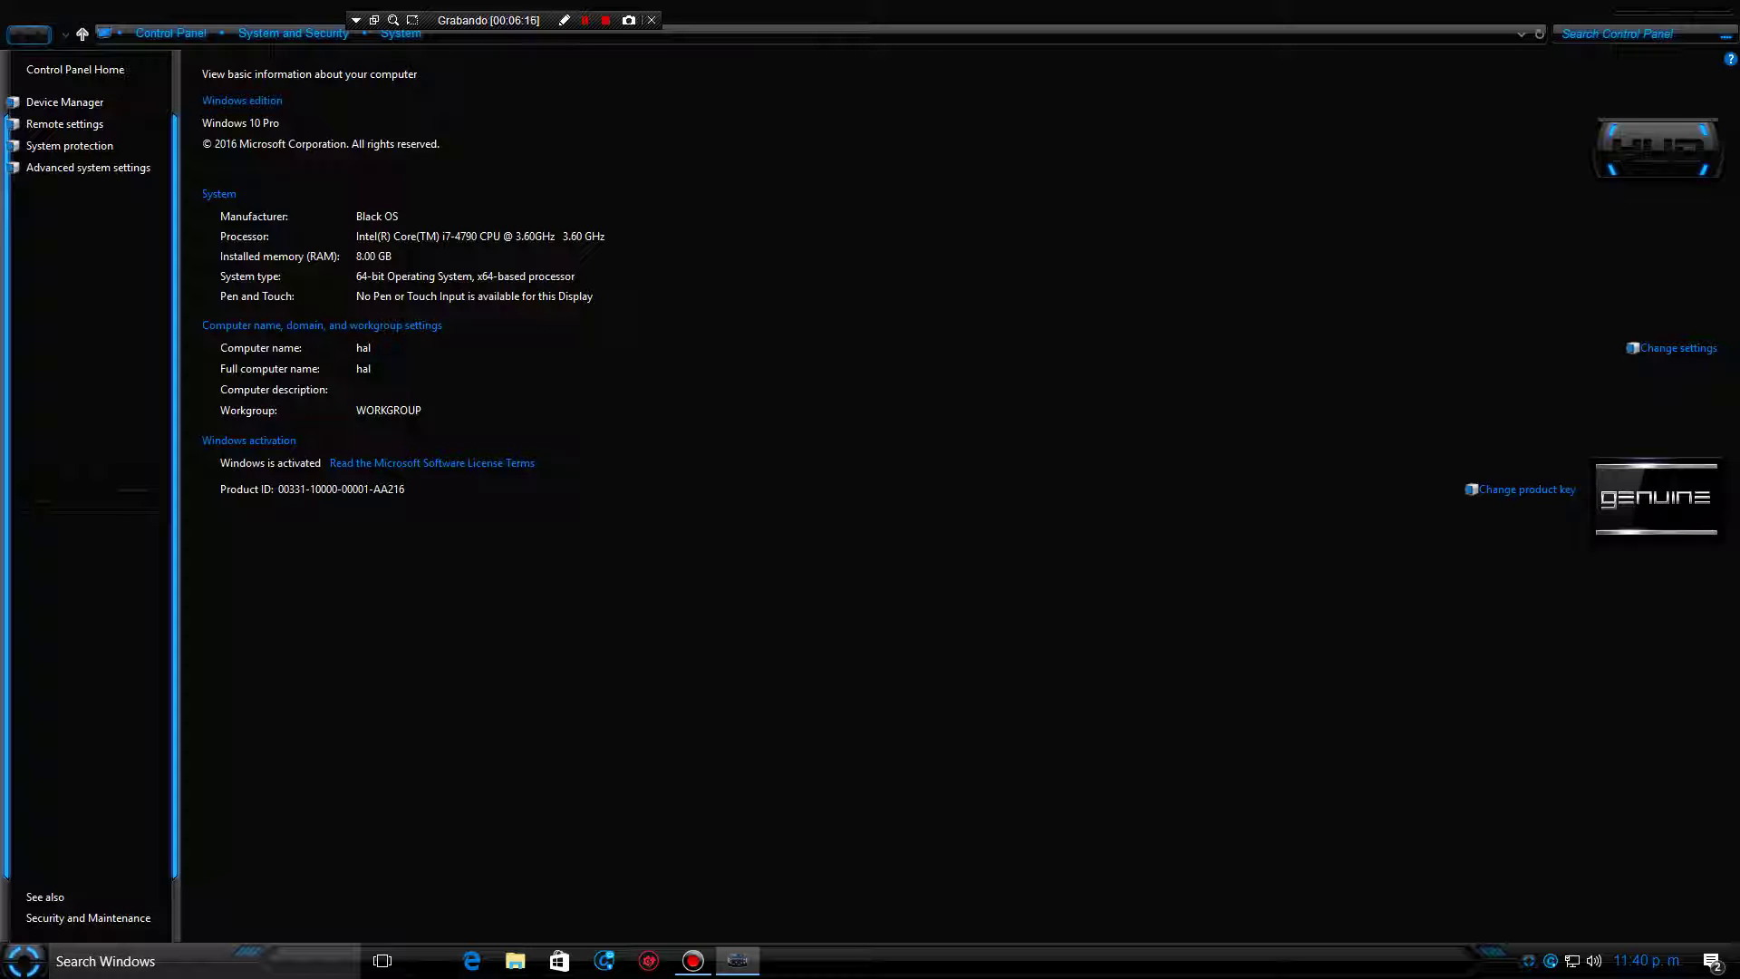
Close the System window and open Settings > System > About
{"action": "left_click", "coordinate": [1714, 8]}
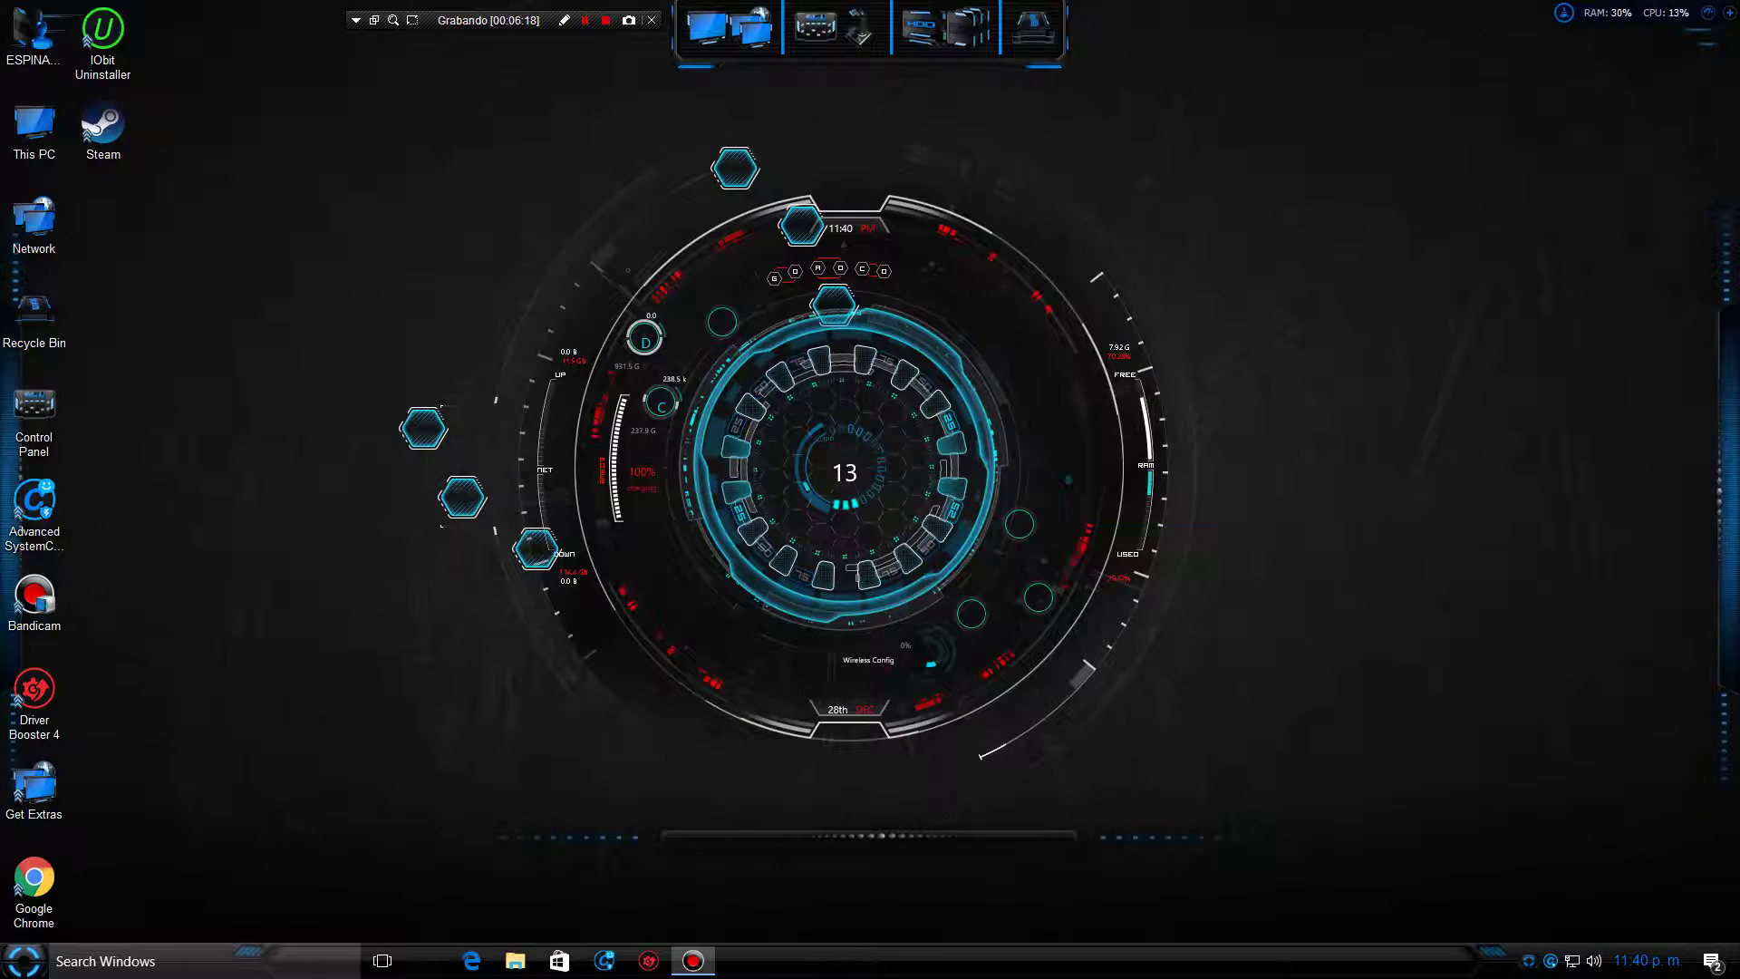
{"action": "left_click", "coordinate": [24, 961]}
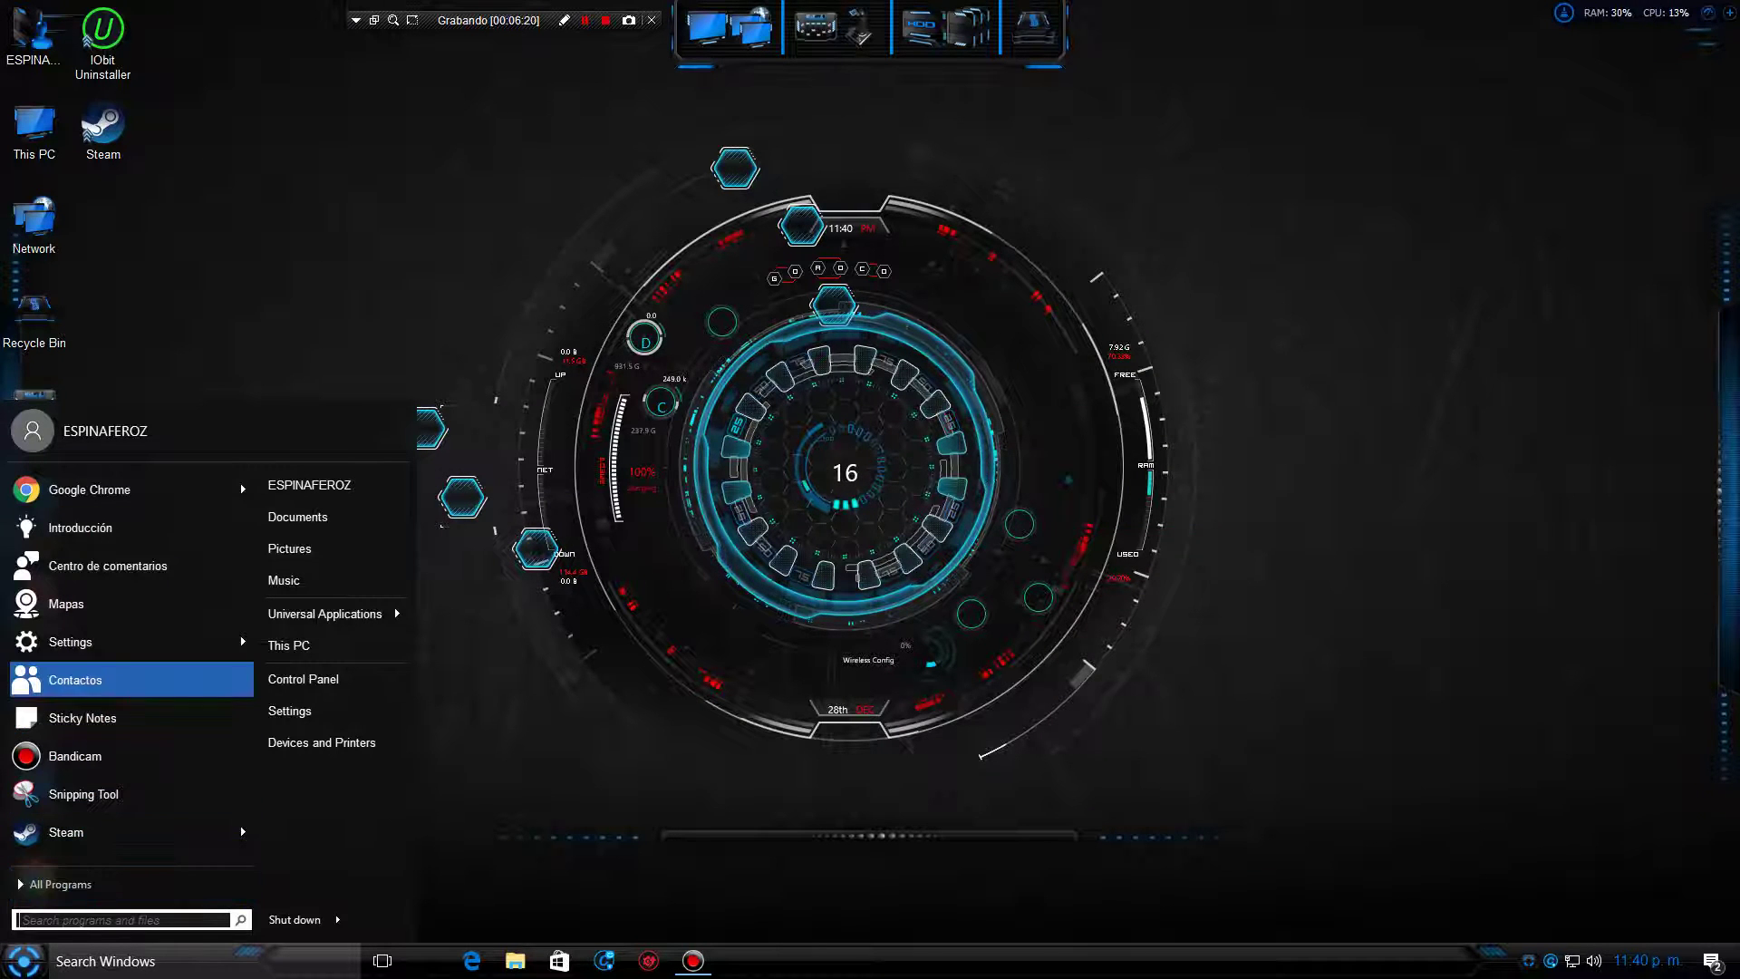
{"action": "key", "text": "Up"}
{"action": "key", "text": "Return"}
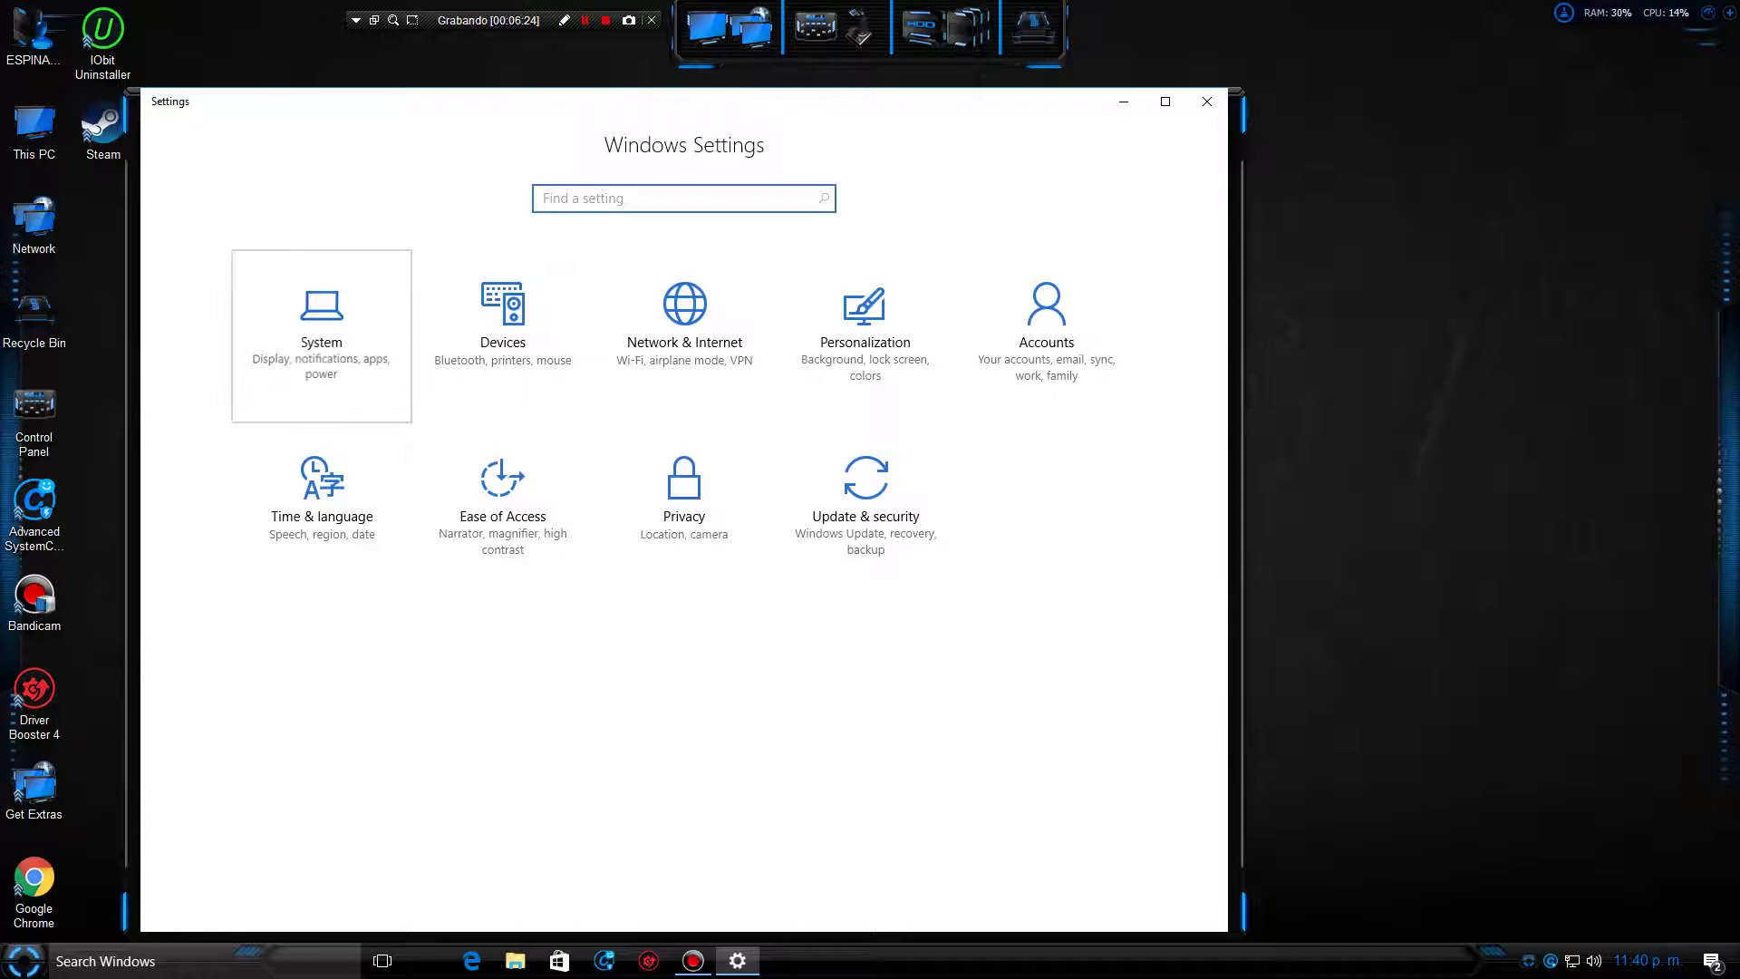
{"action": "left_click", "coordinate": [321, 337]}
{"action": "left_click", "coordinate": [202, 758]}
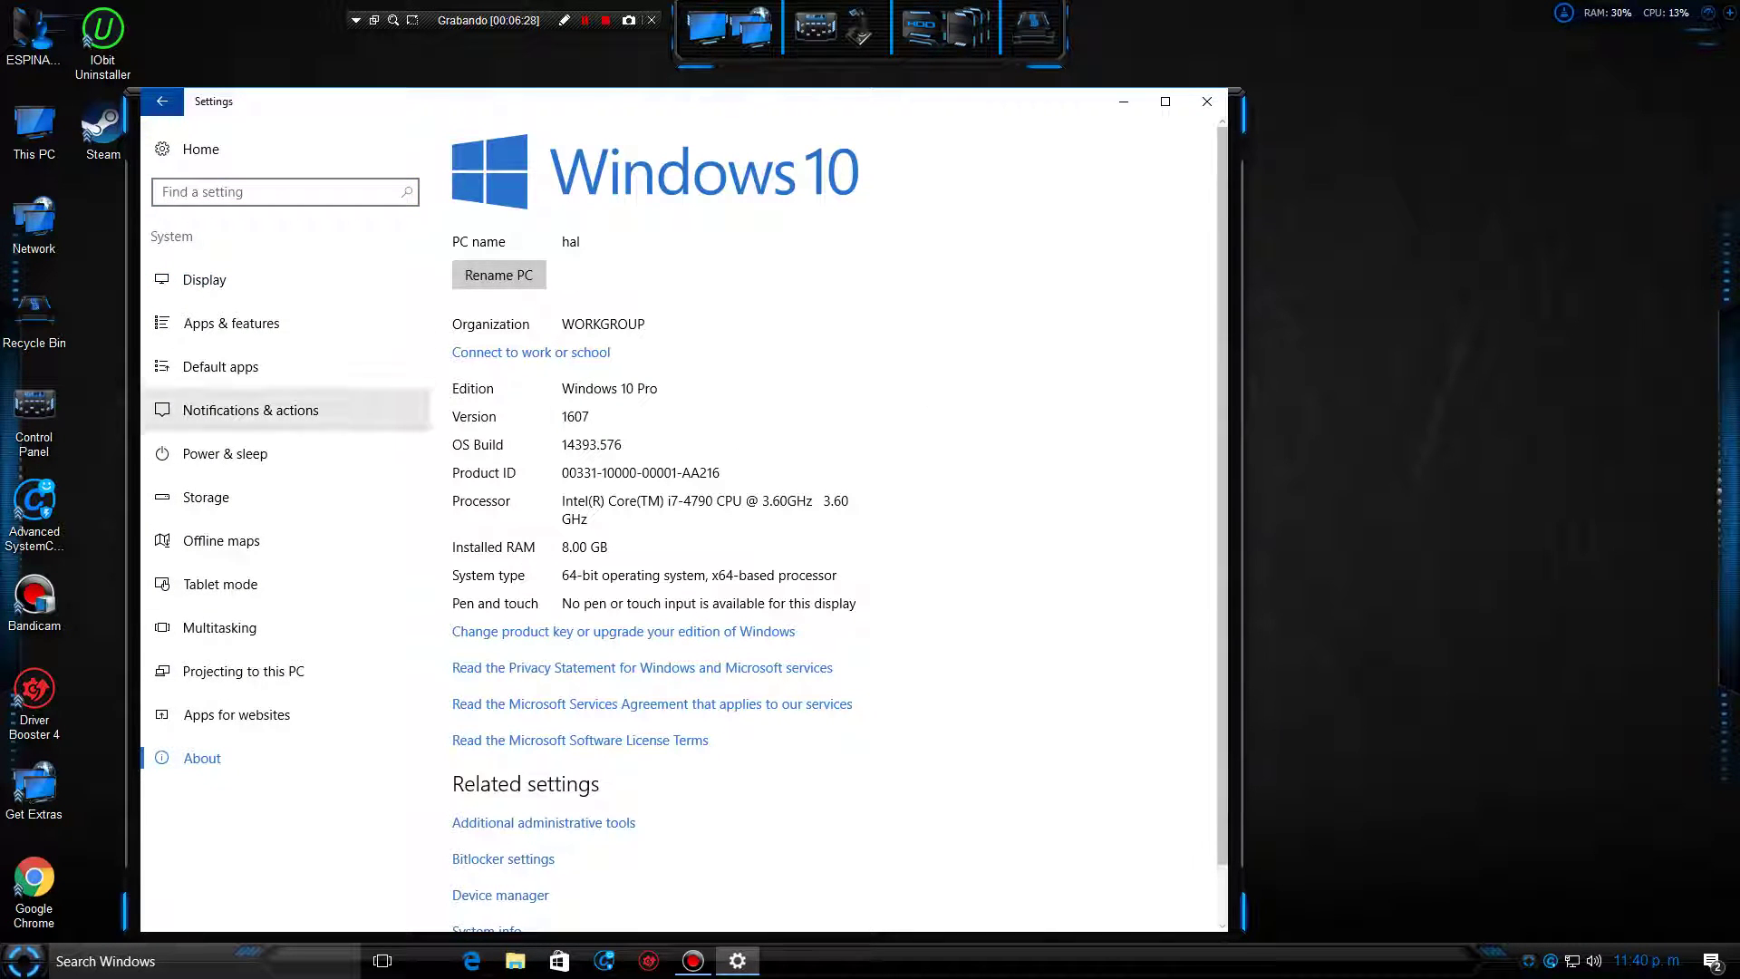
Reopen Settings at System > About and start renaming the PC to ALIENWARE 51 R2
{"action": "left_click", "coordinate": [1207, 100]}
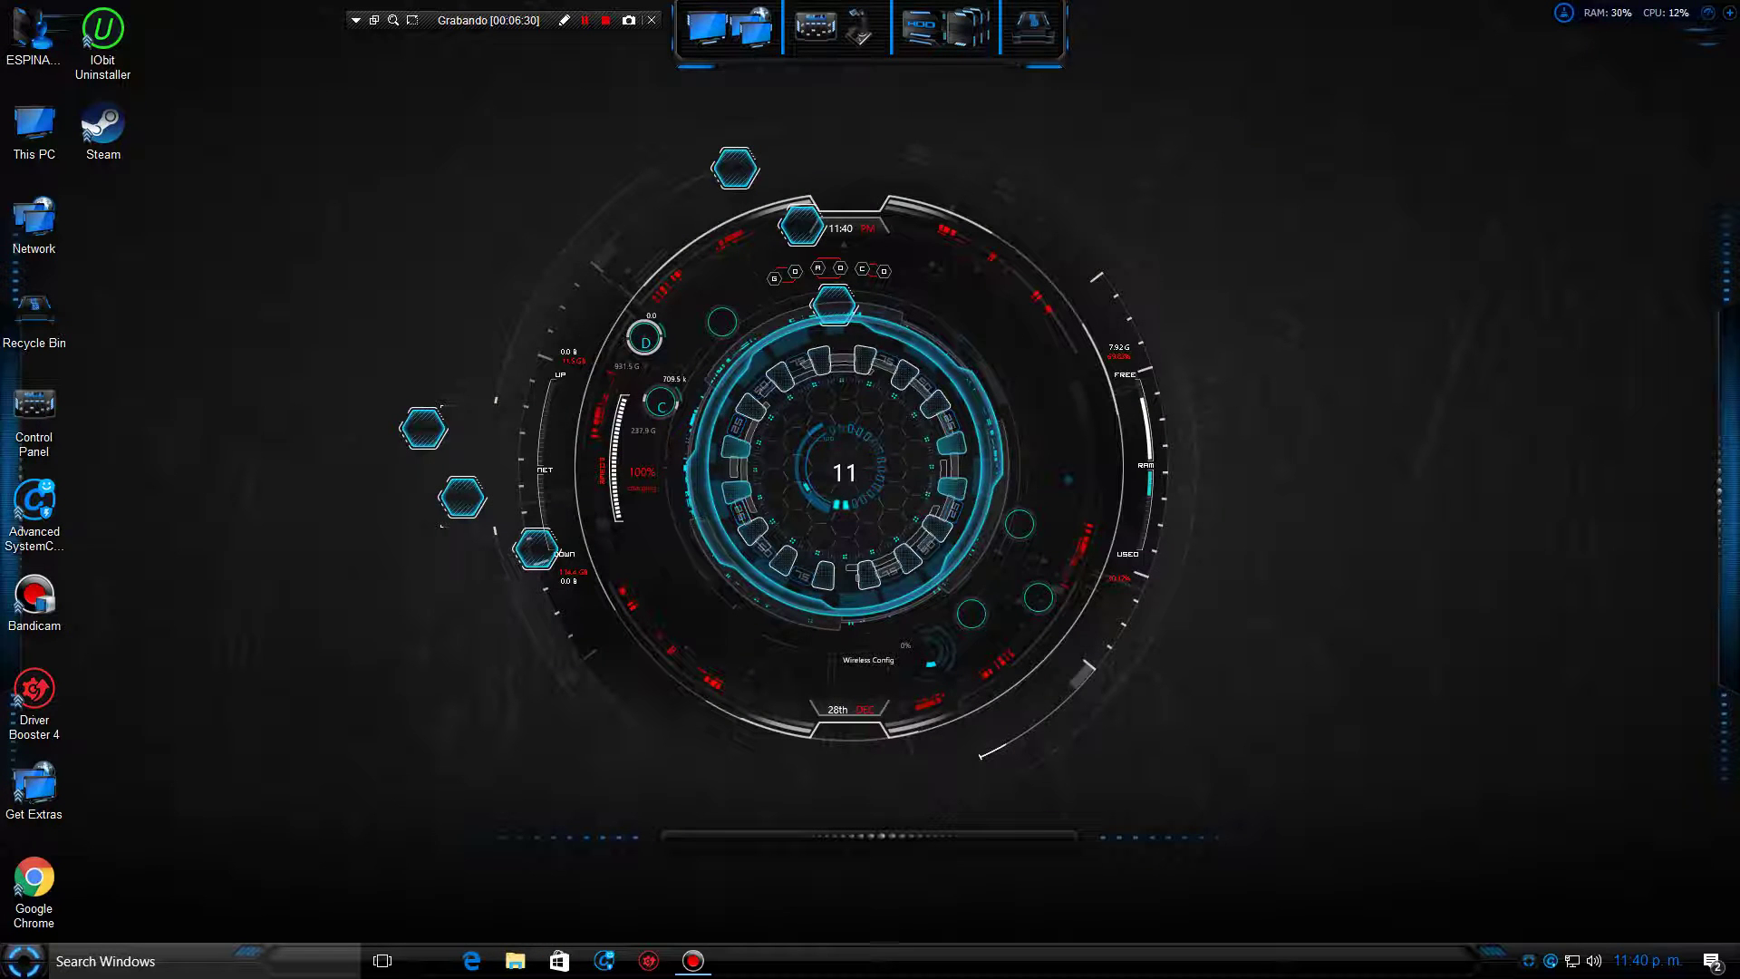
{"action": "left_click", "coordinate": [24, 959]}
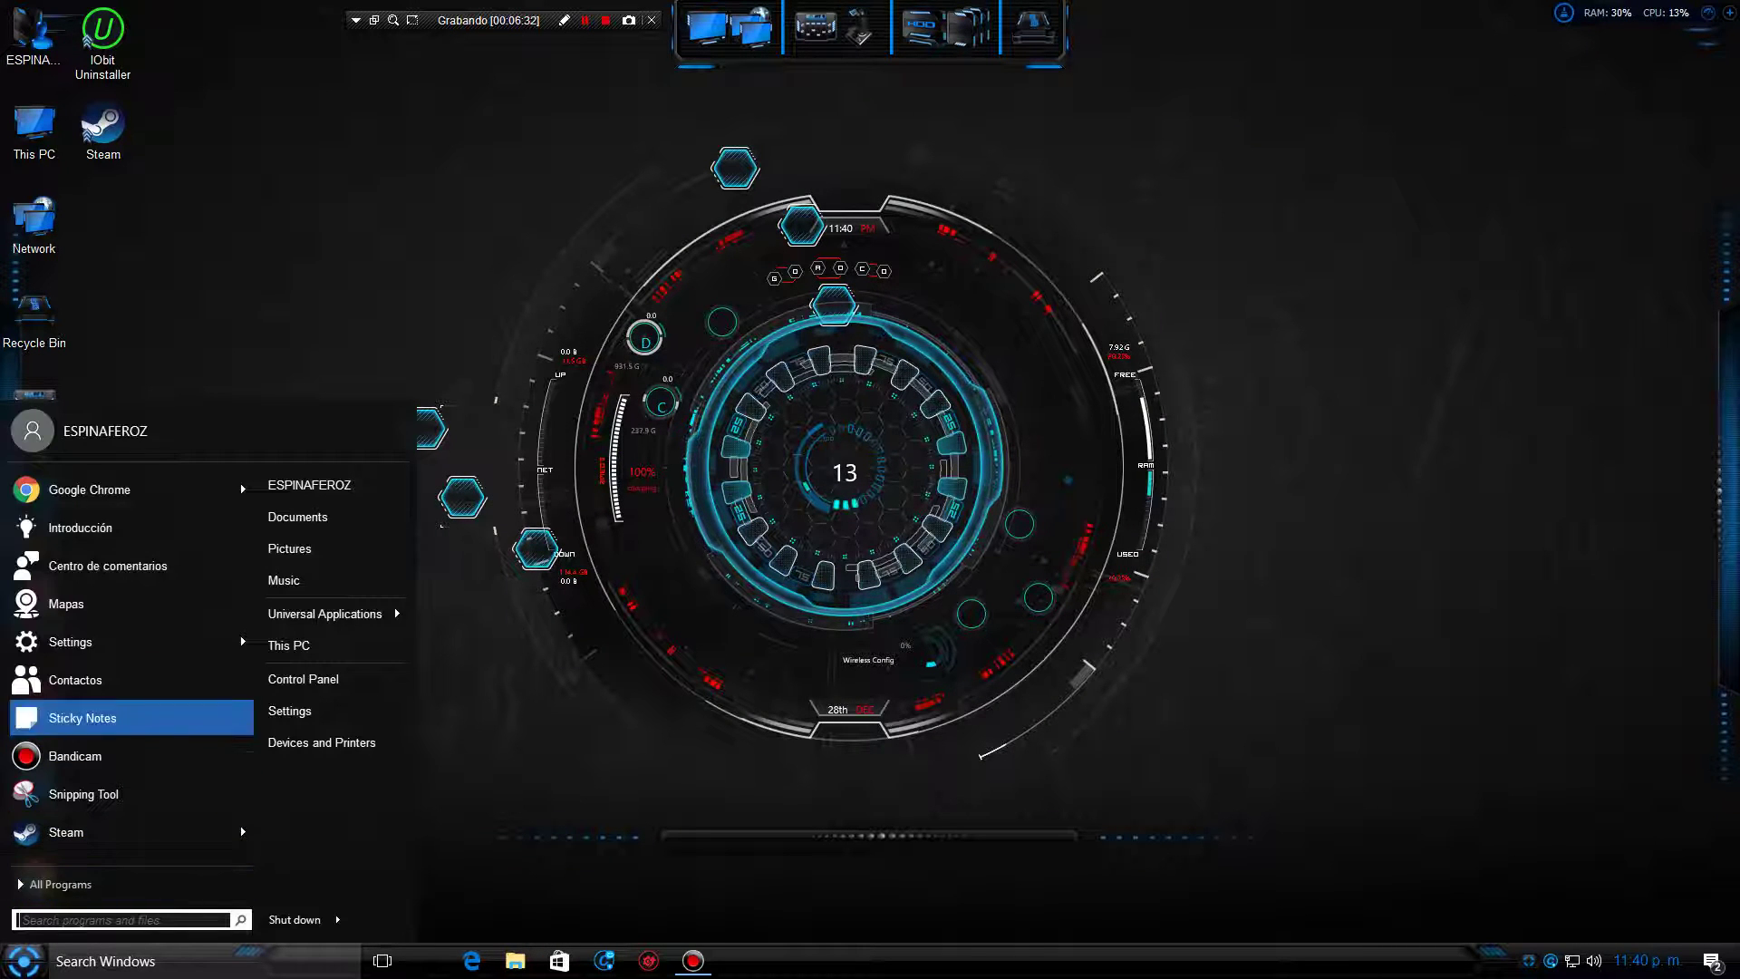
{"action": "mouse_move", "coordinate": [136, 642]}
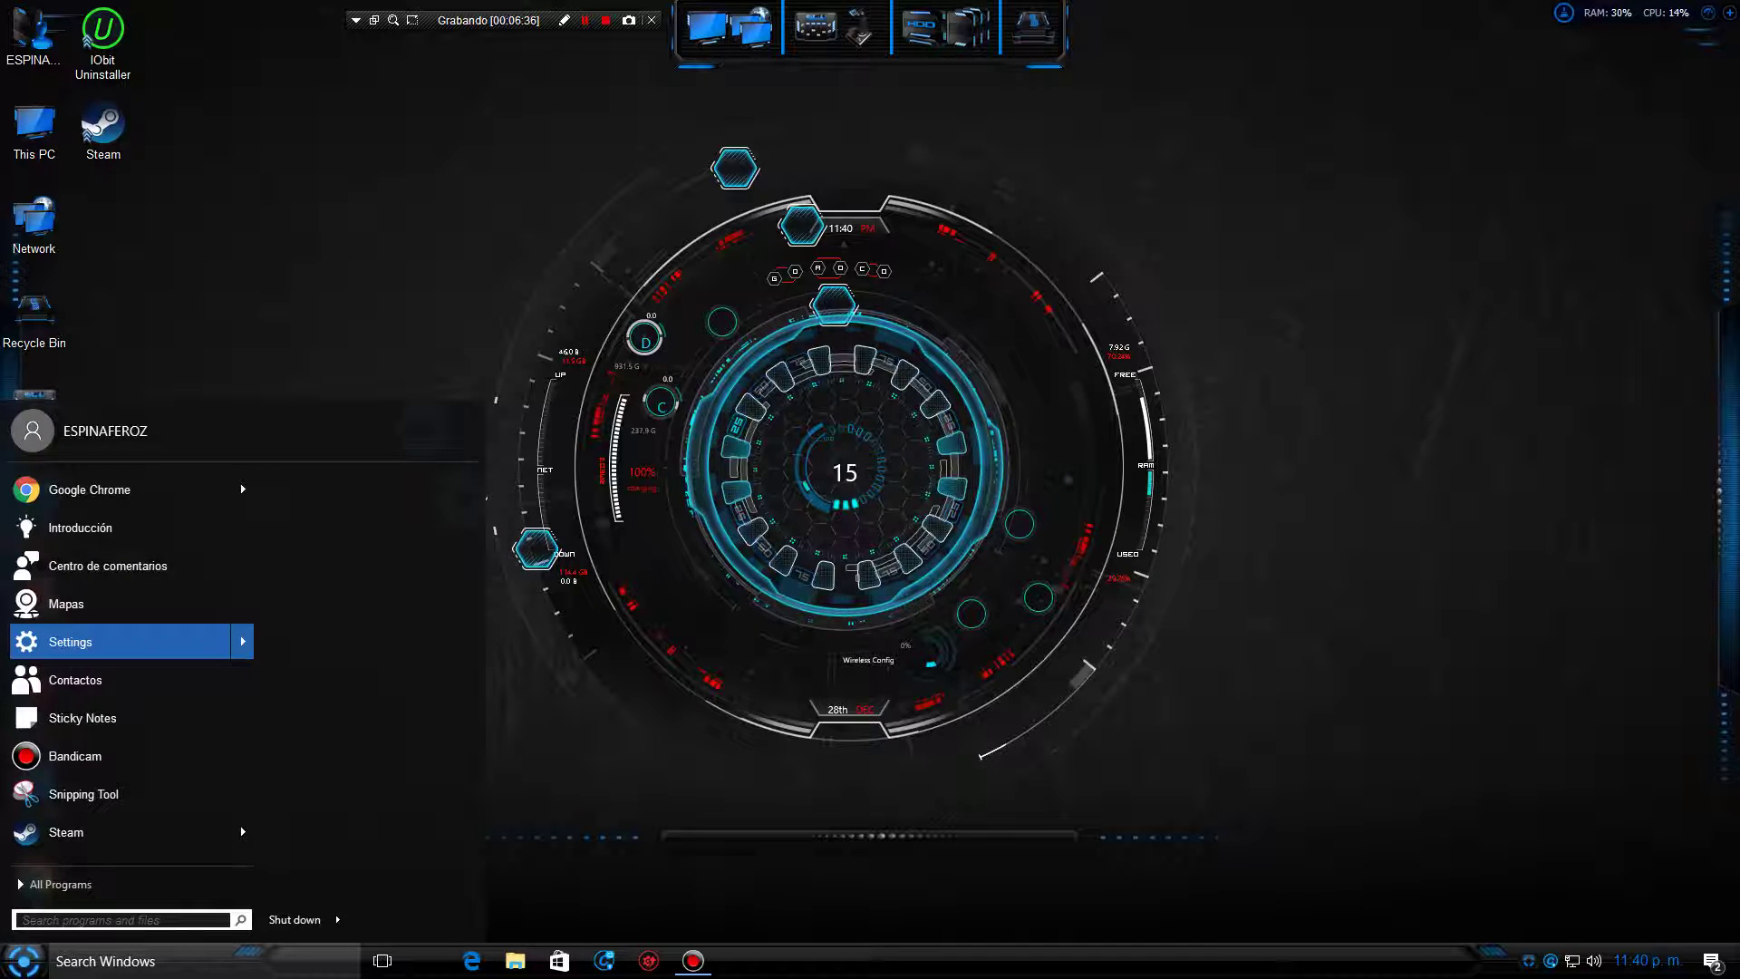
{"action": "key", "text": "Return"}
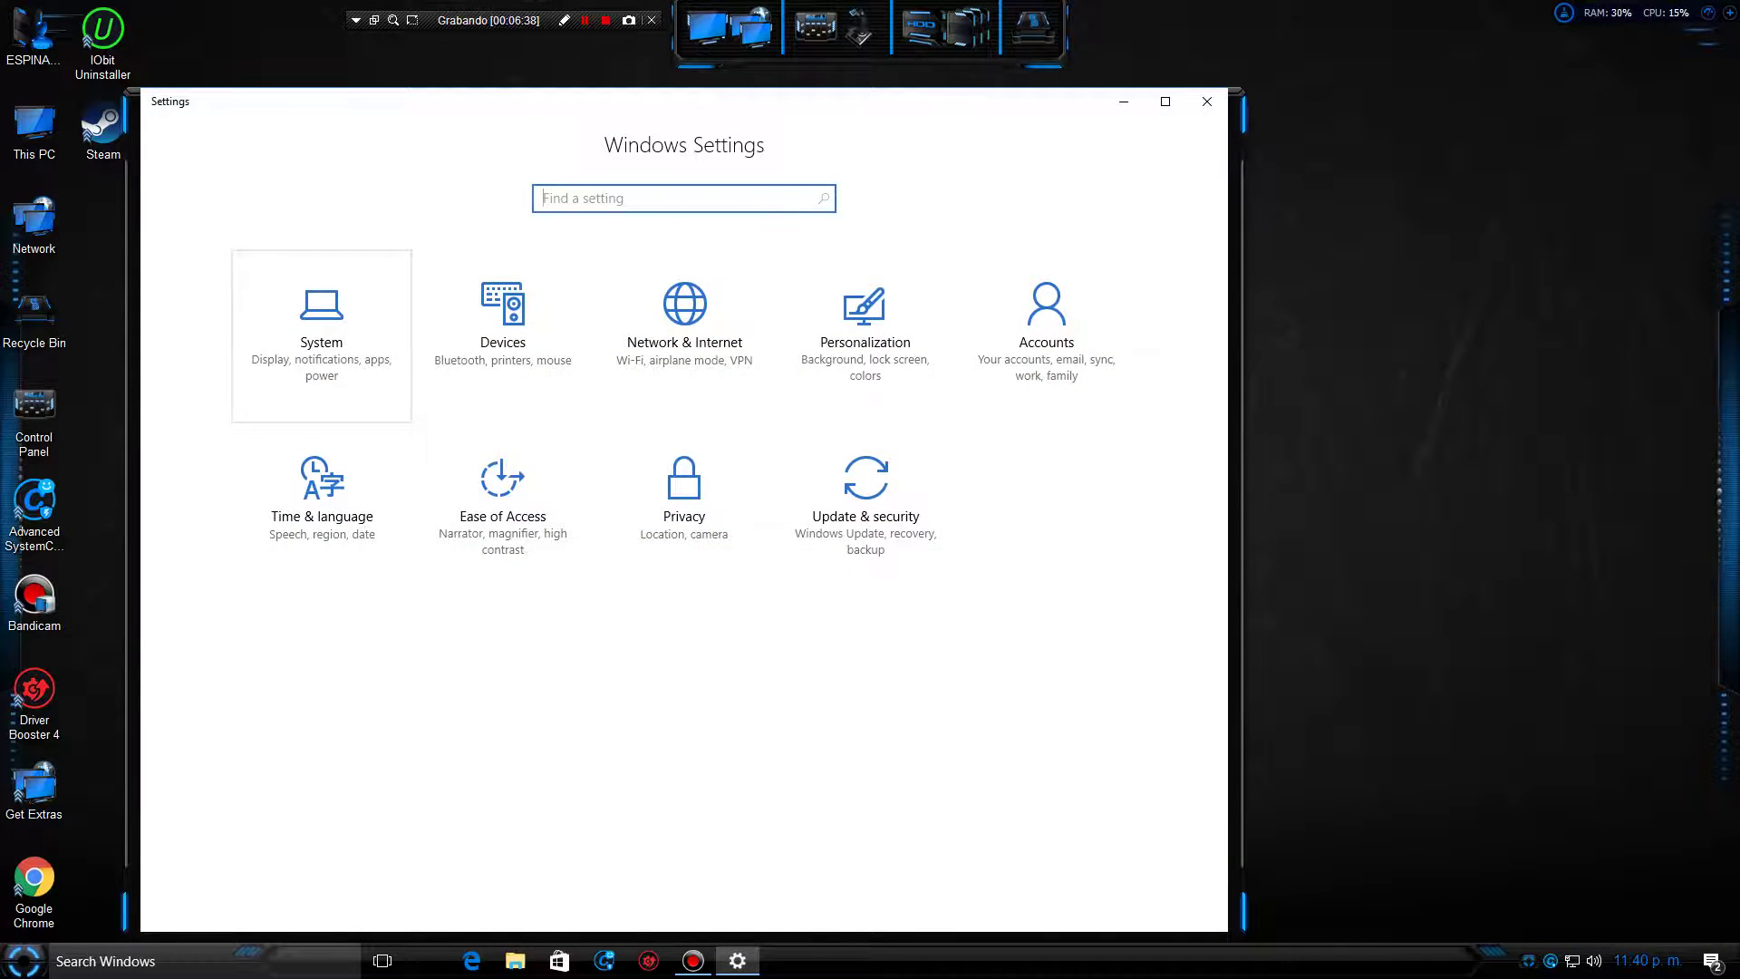
{"action": "left_click", "coordinate": [322, 349]}
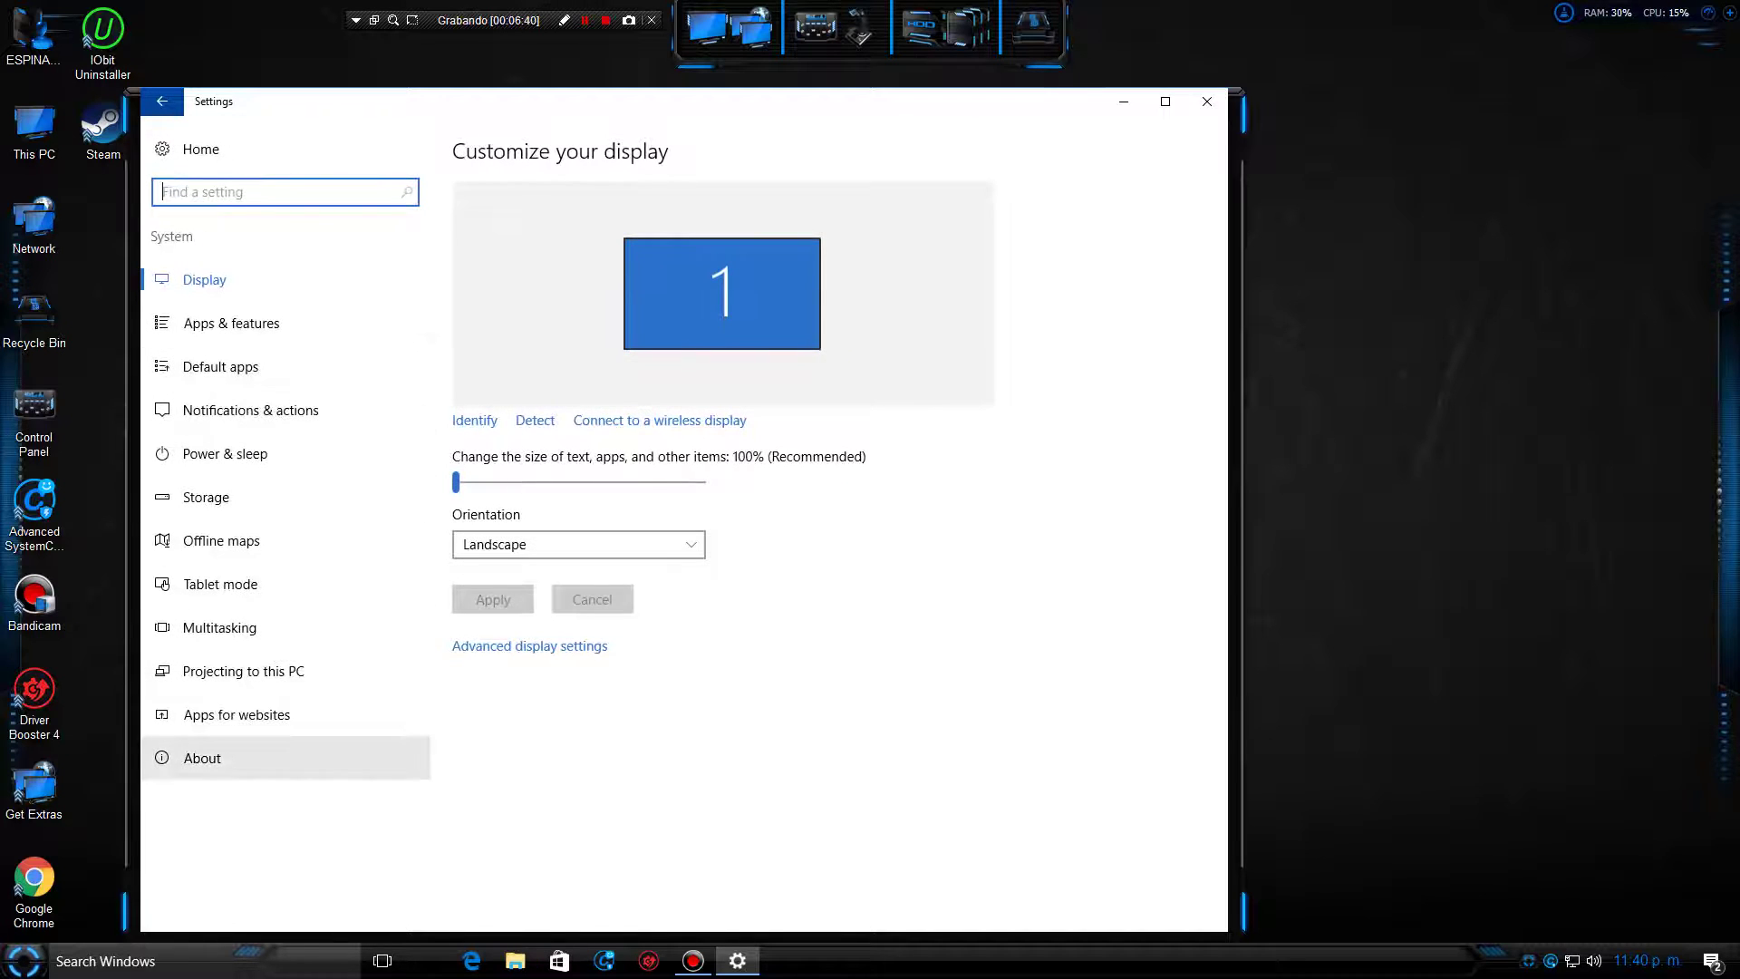
{"action": "left_click", "coordinate": [202, 757]}
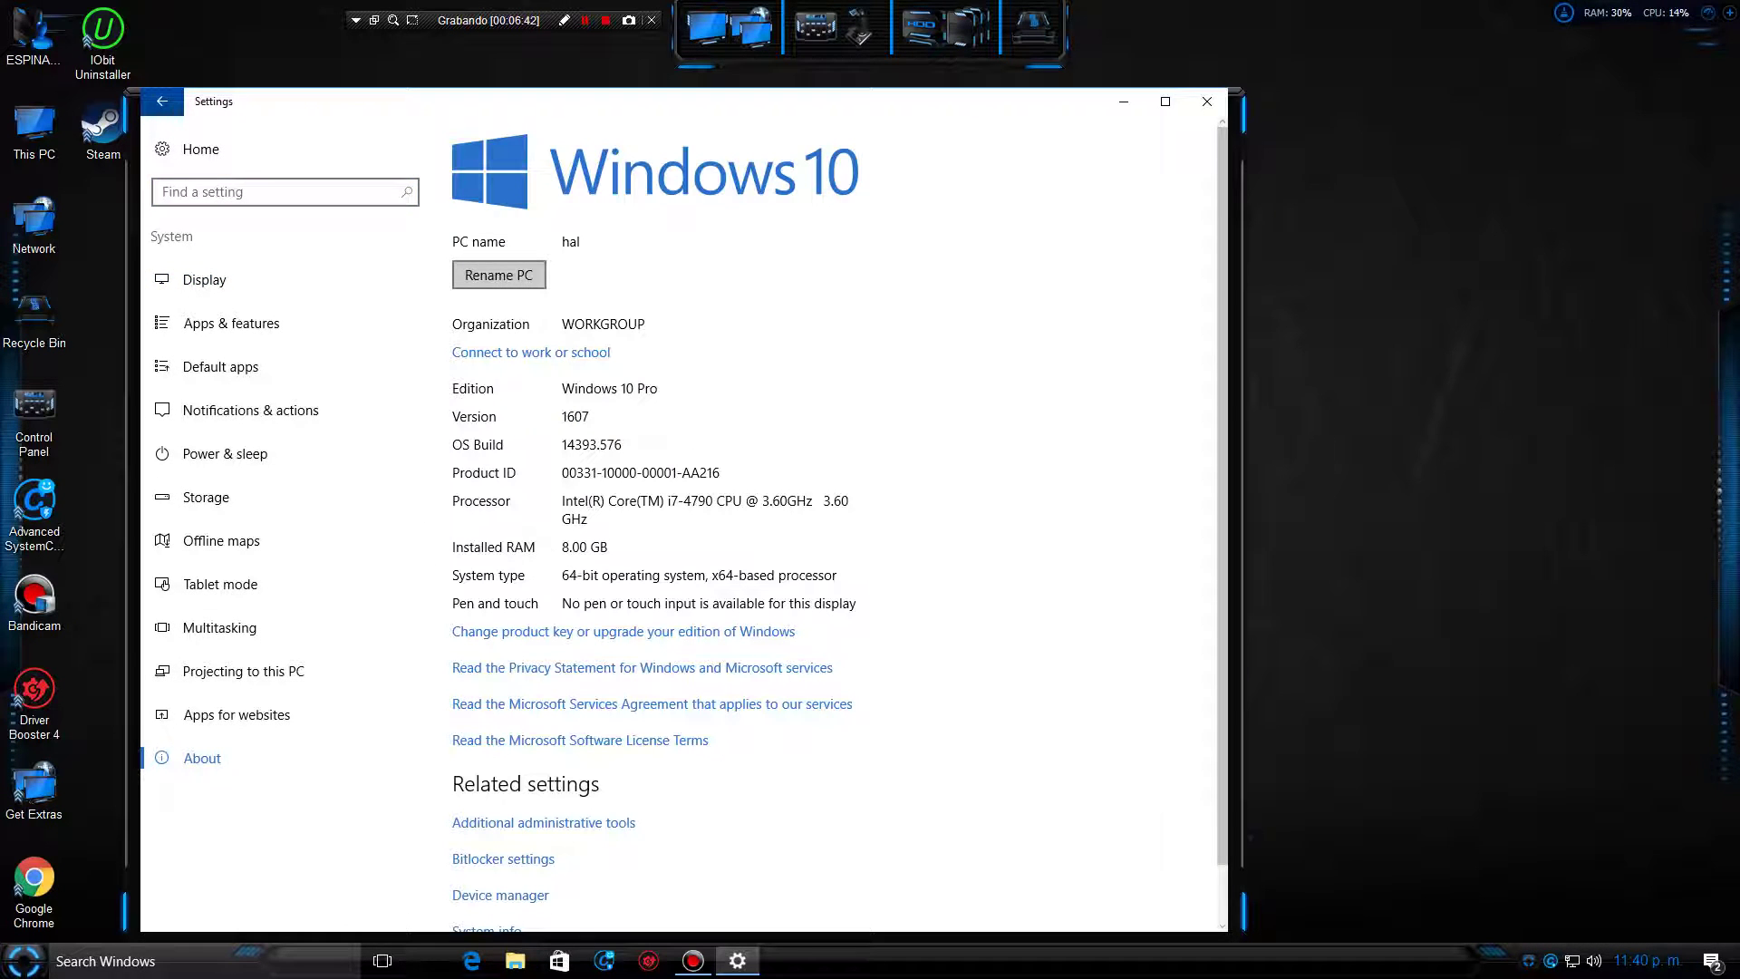
{"action": "key", "text": "Return"}
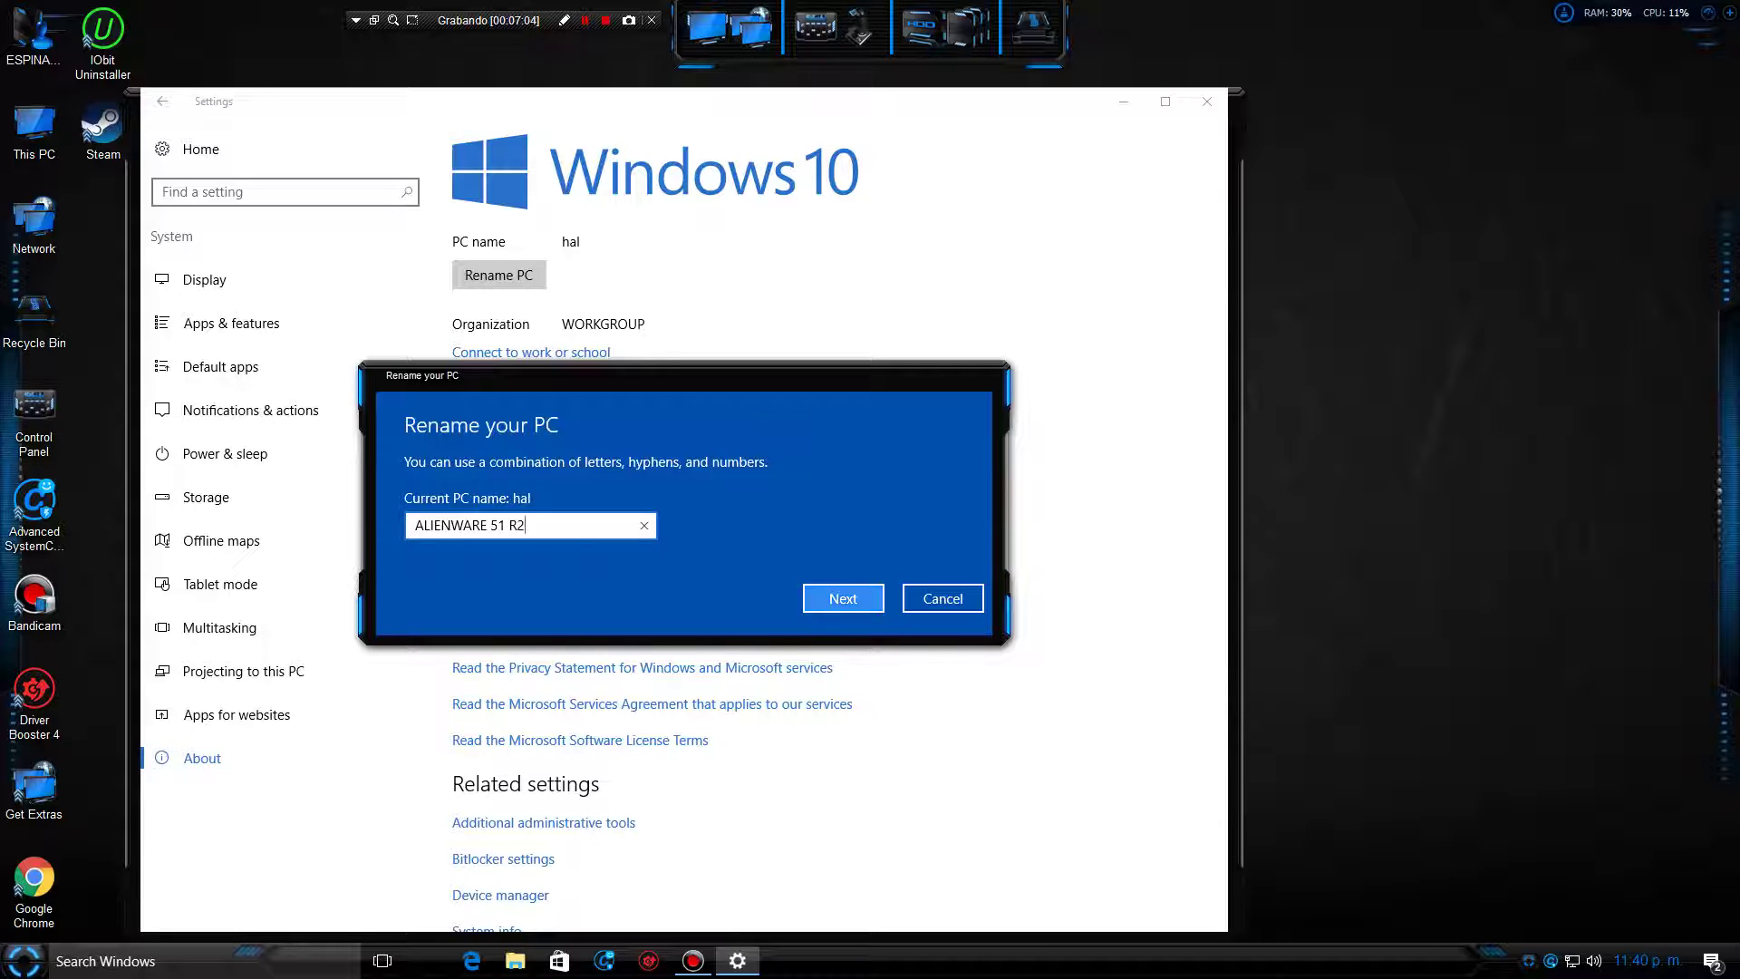
Submit the new PC name, then replace its spaces with underscores and retry
{"action": "key", "text": "Return"}
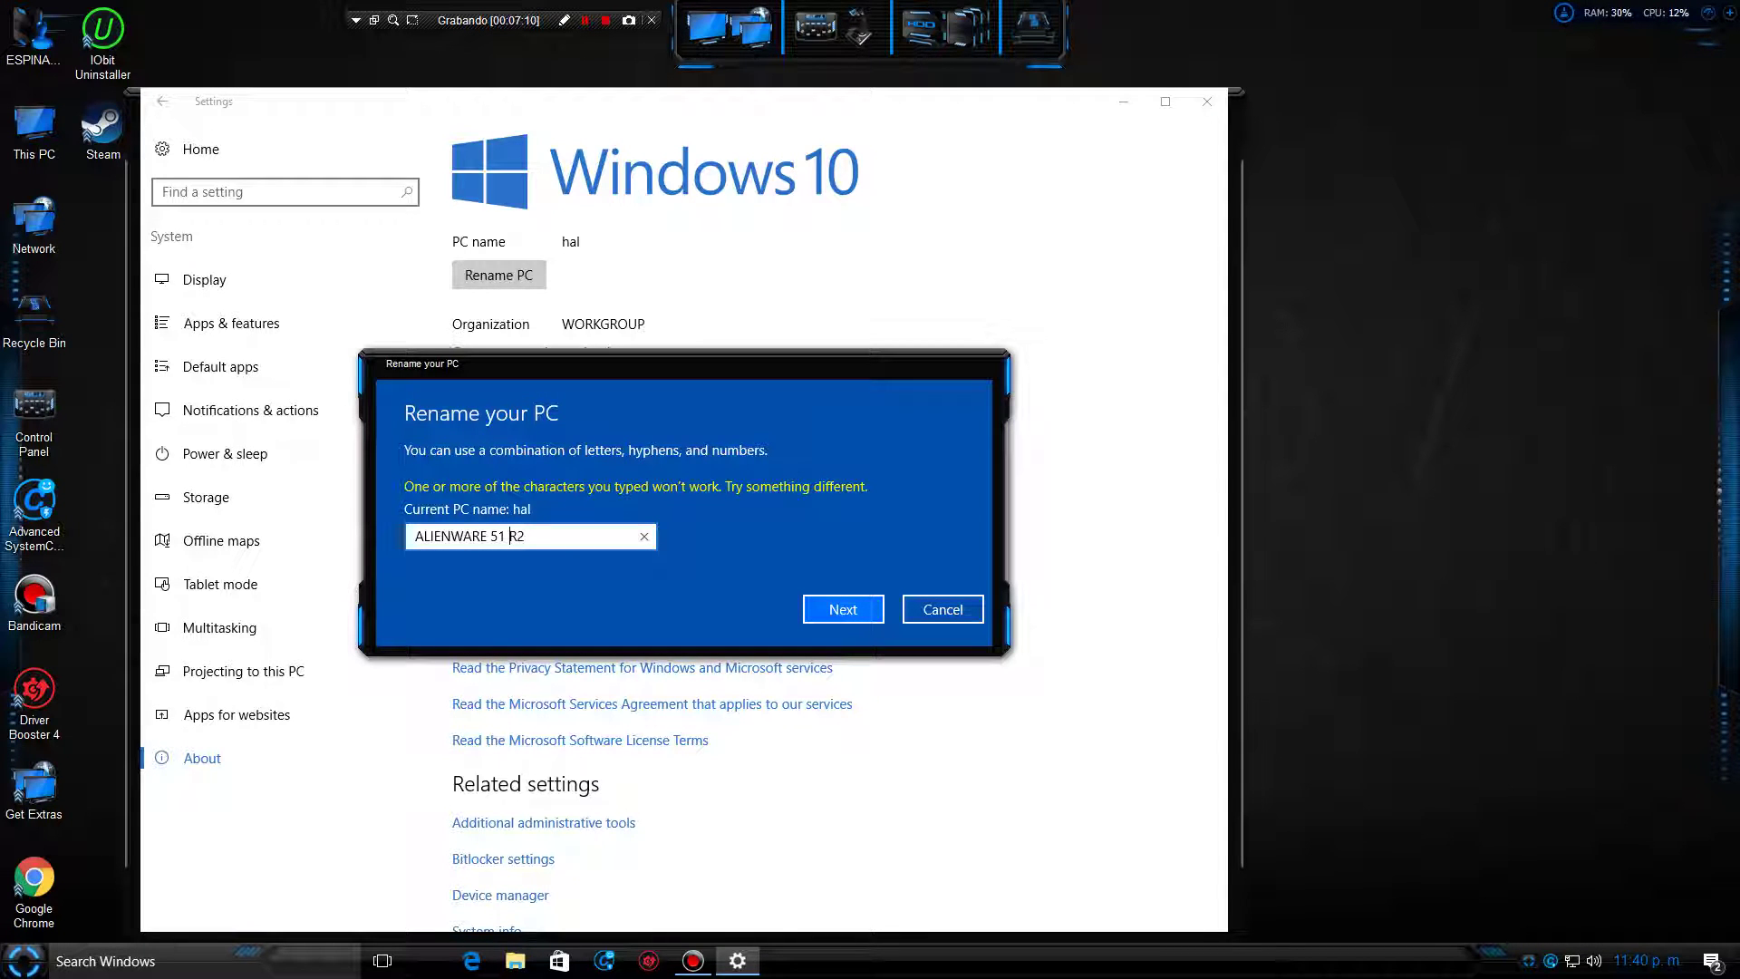
{"action": "key", "text": "BackSpace"}
{"action": "type", "text": "_"}
{"action": "key", "text": "BackSpace"}
{"action": "type", "text": "_51_"}
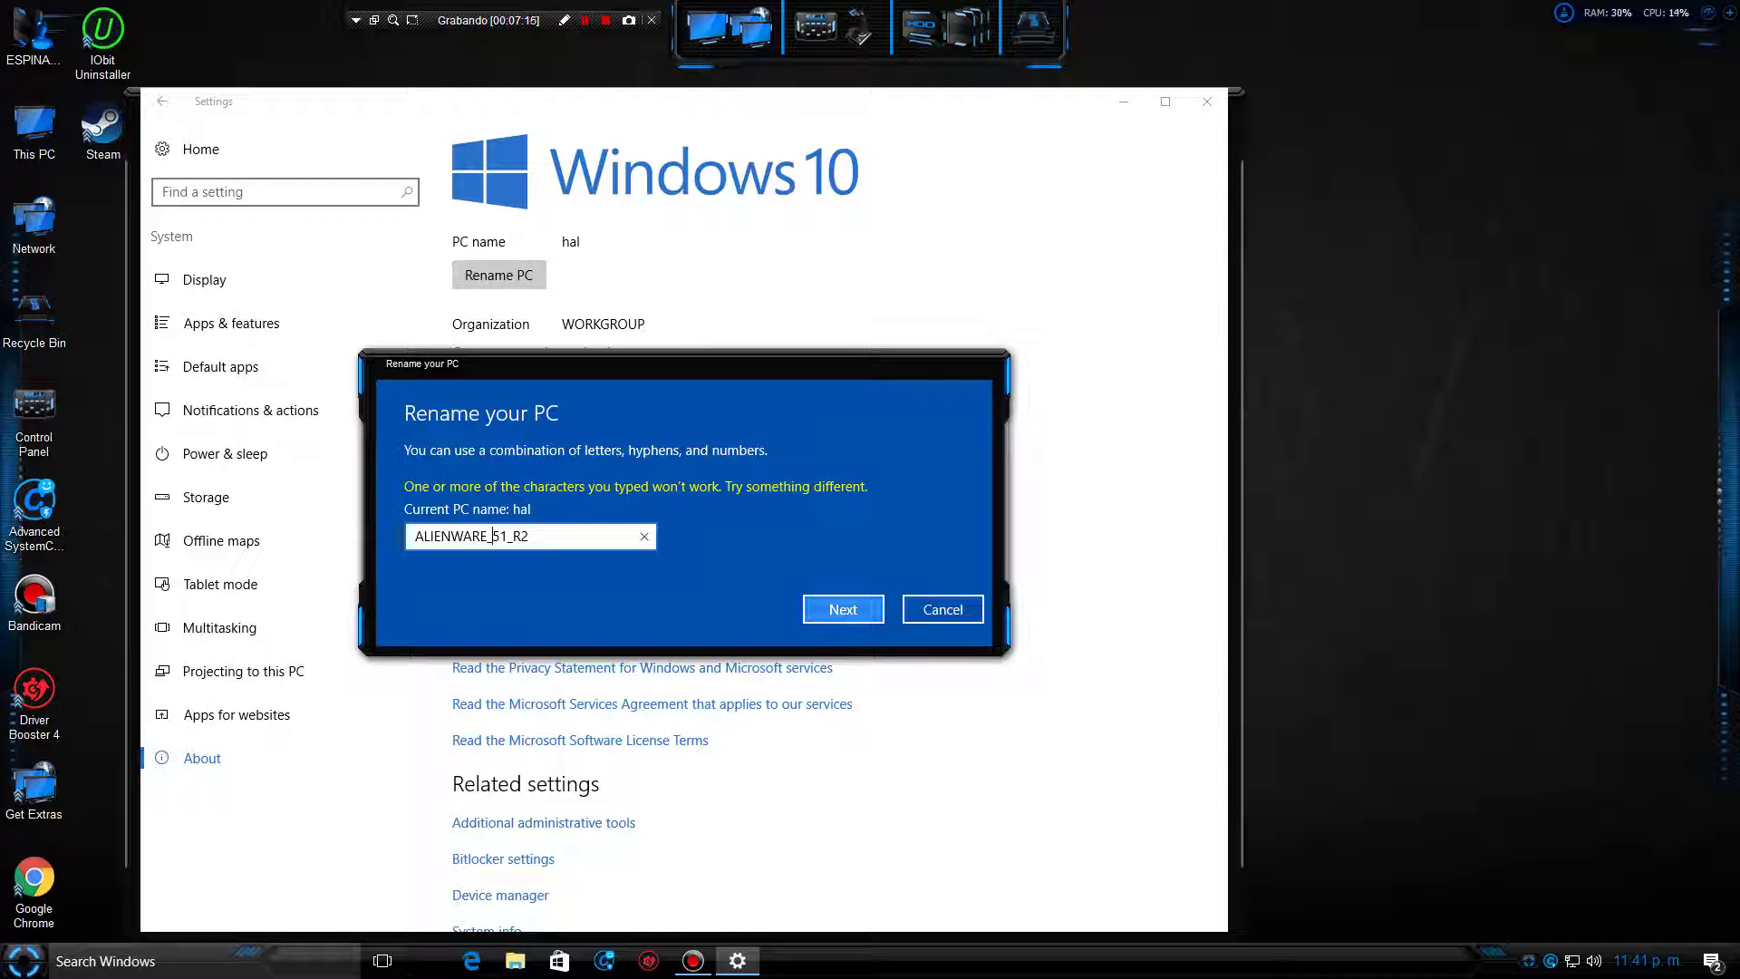
{"action": "left_click", "coordinate": [843, 609]}
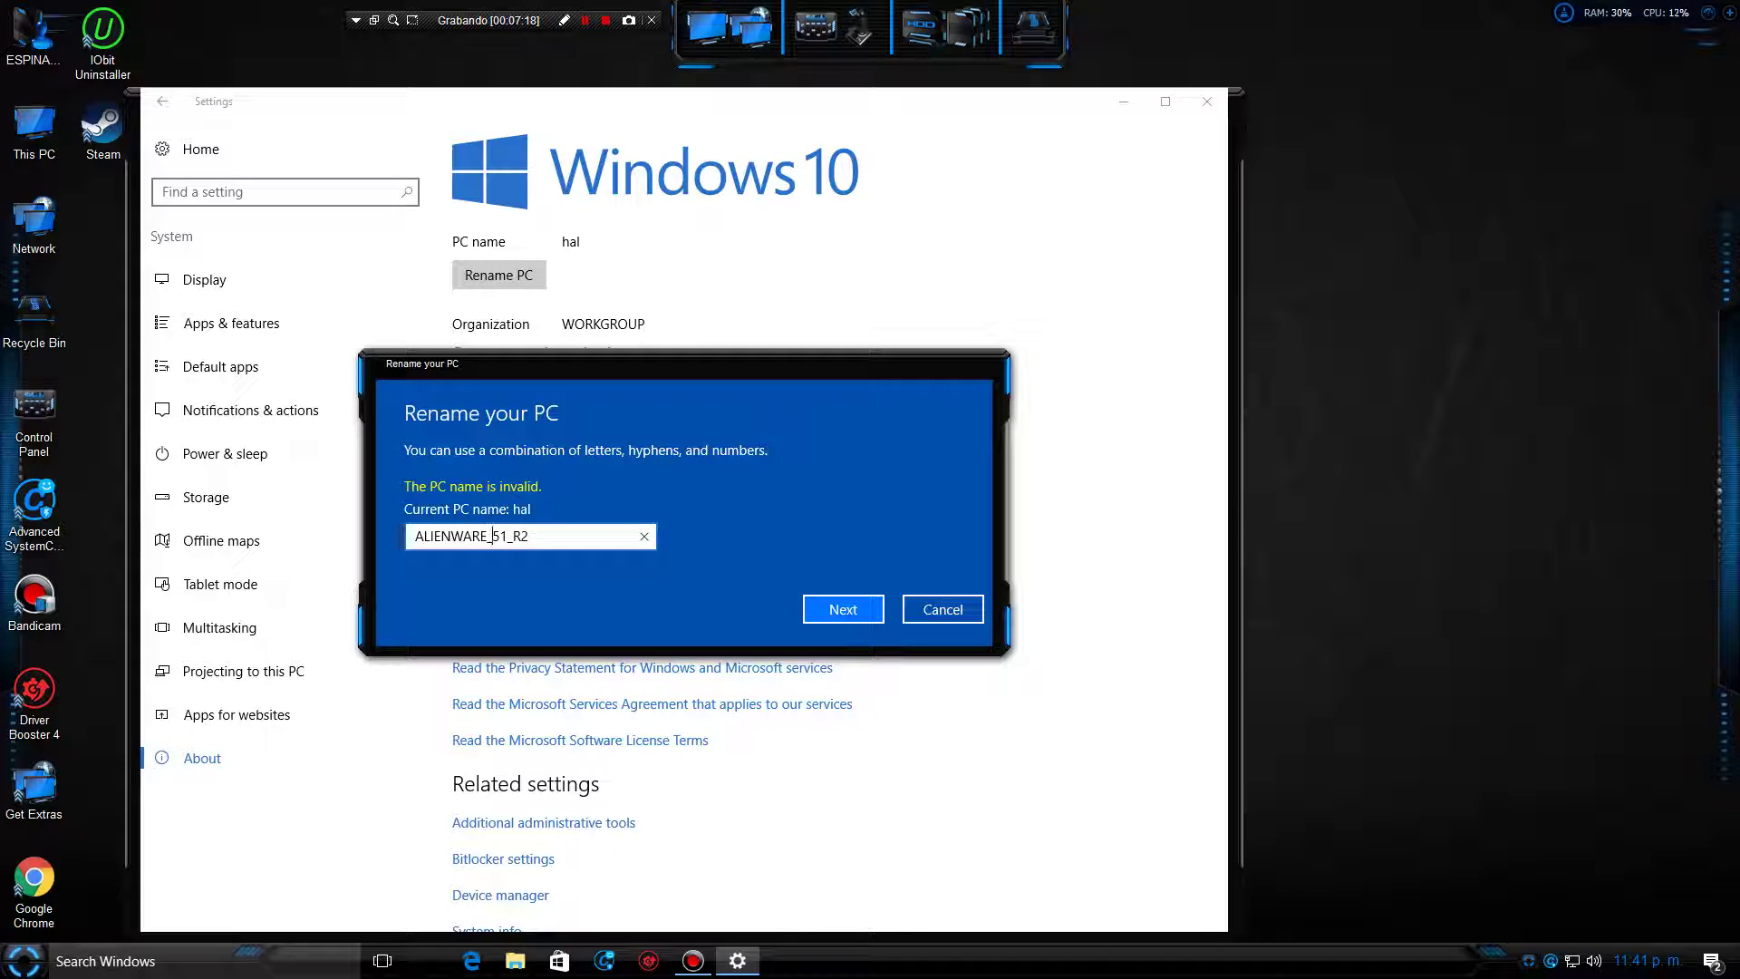
Change the name to ALIENWARE-51-R2 with hyphens, choose Restart later, and close Settings
{"action": "key", "text": "BackSpace"}
{"action": "type", "text": "-"}
{"action": "key", "text": "Return"}
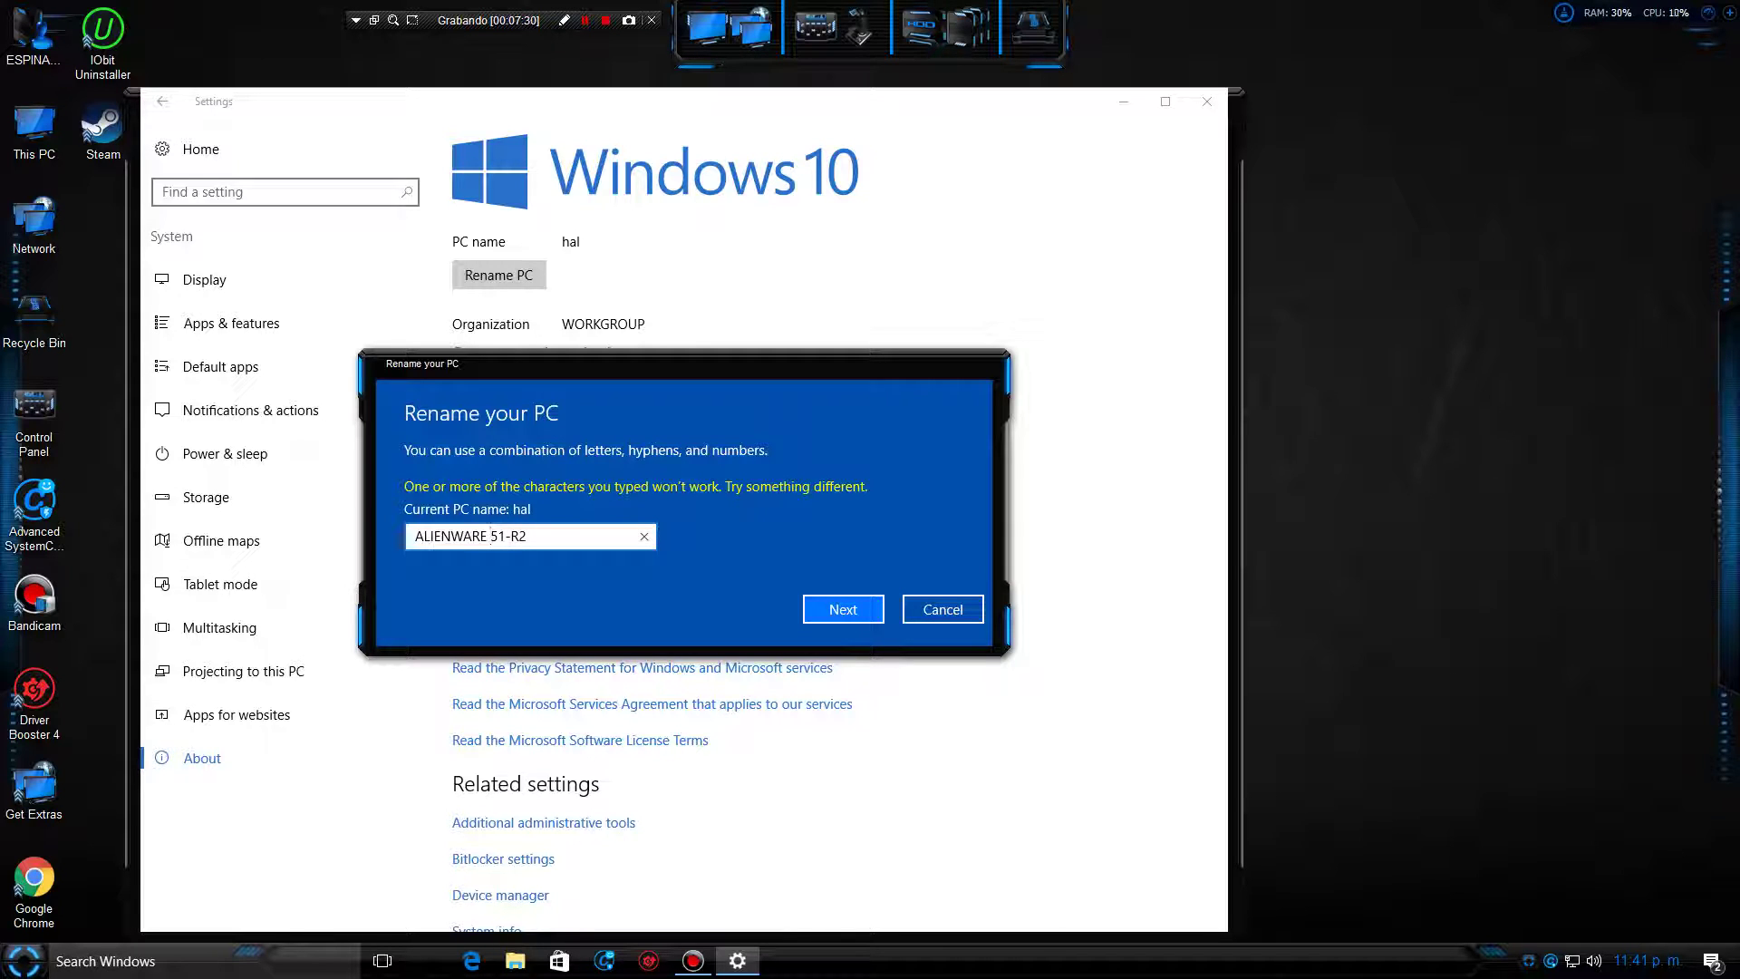
{"action": "key", "text": "BackSpace"}
{"action": "type", "text": "-"}
{"action": "key", "text": "Return"}
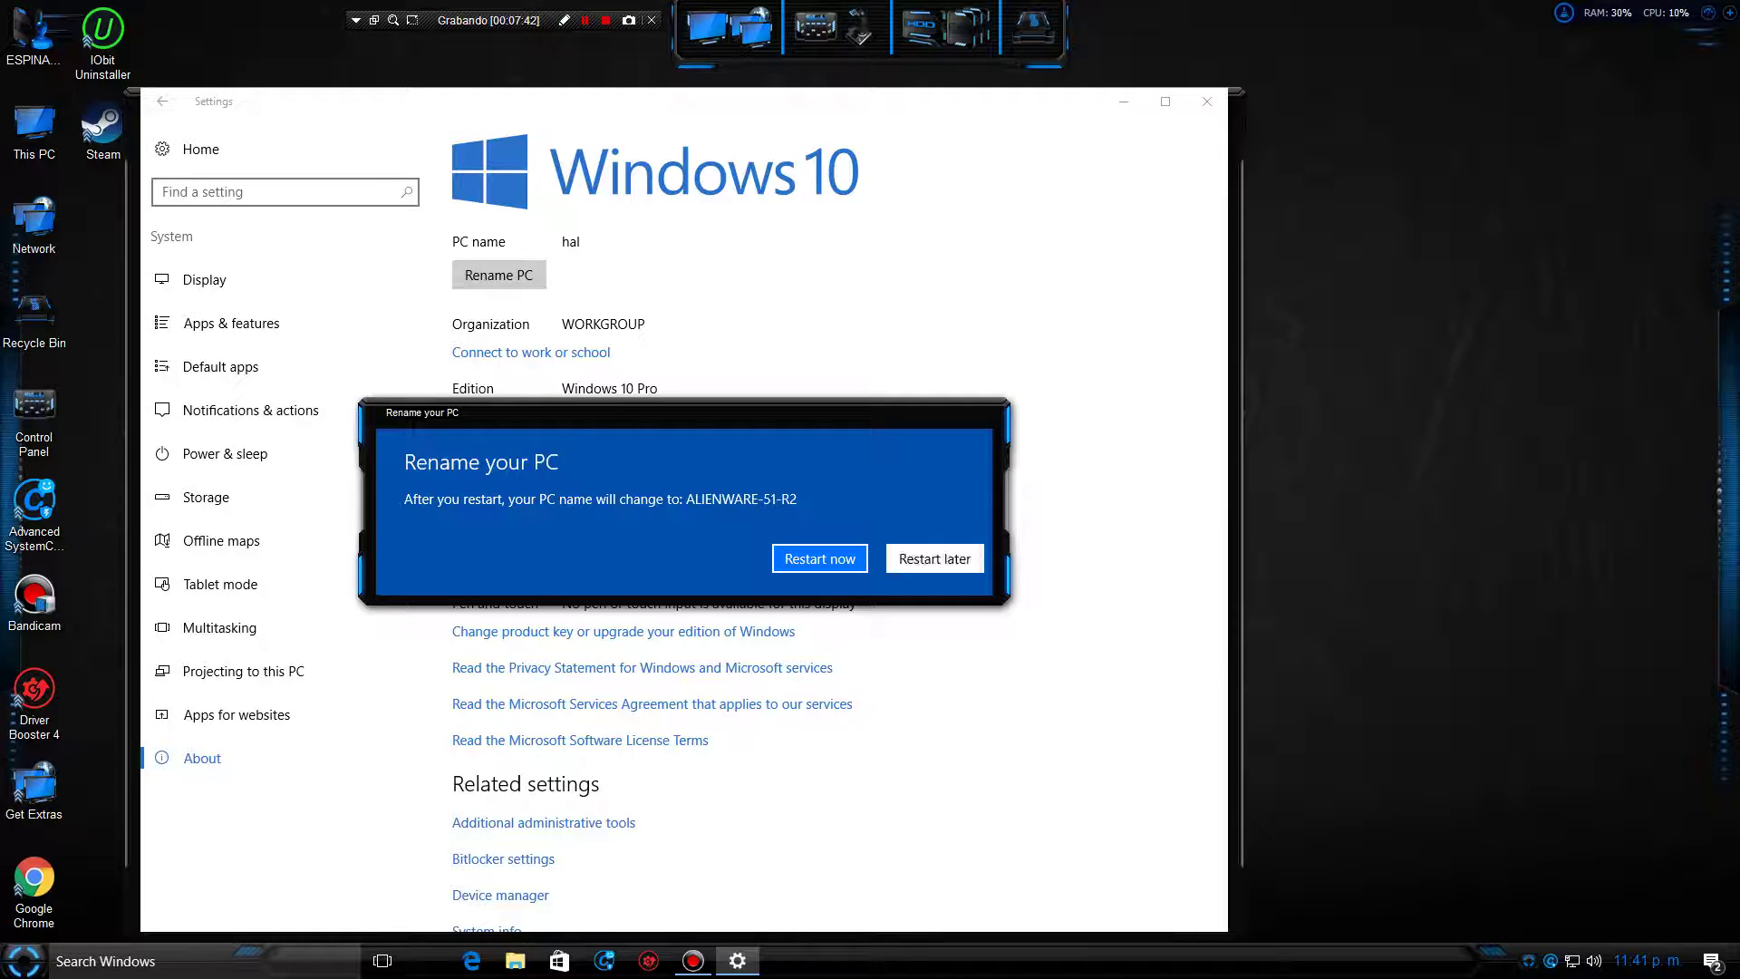
{"action": "left_click", "coordinate": [934, 558]}
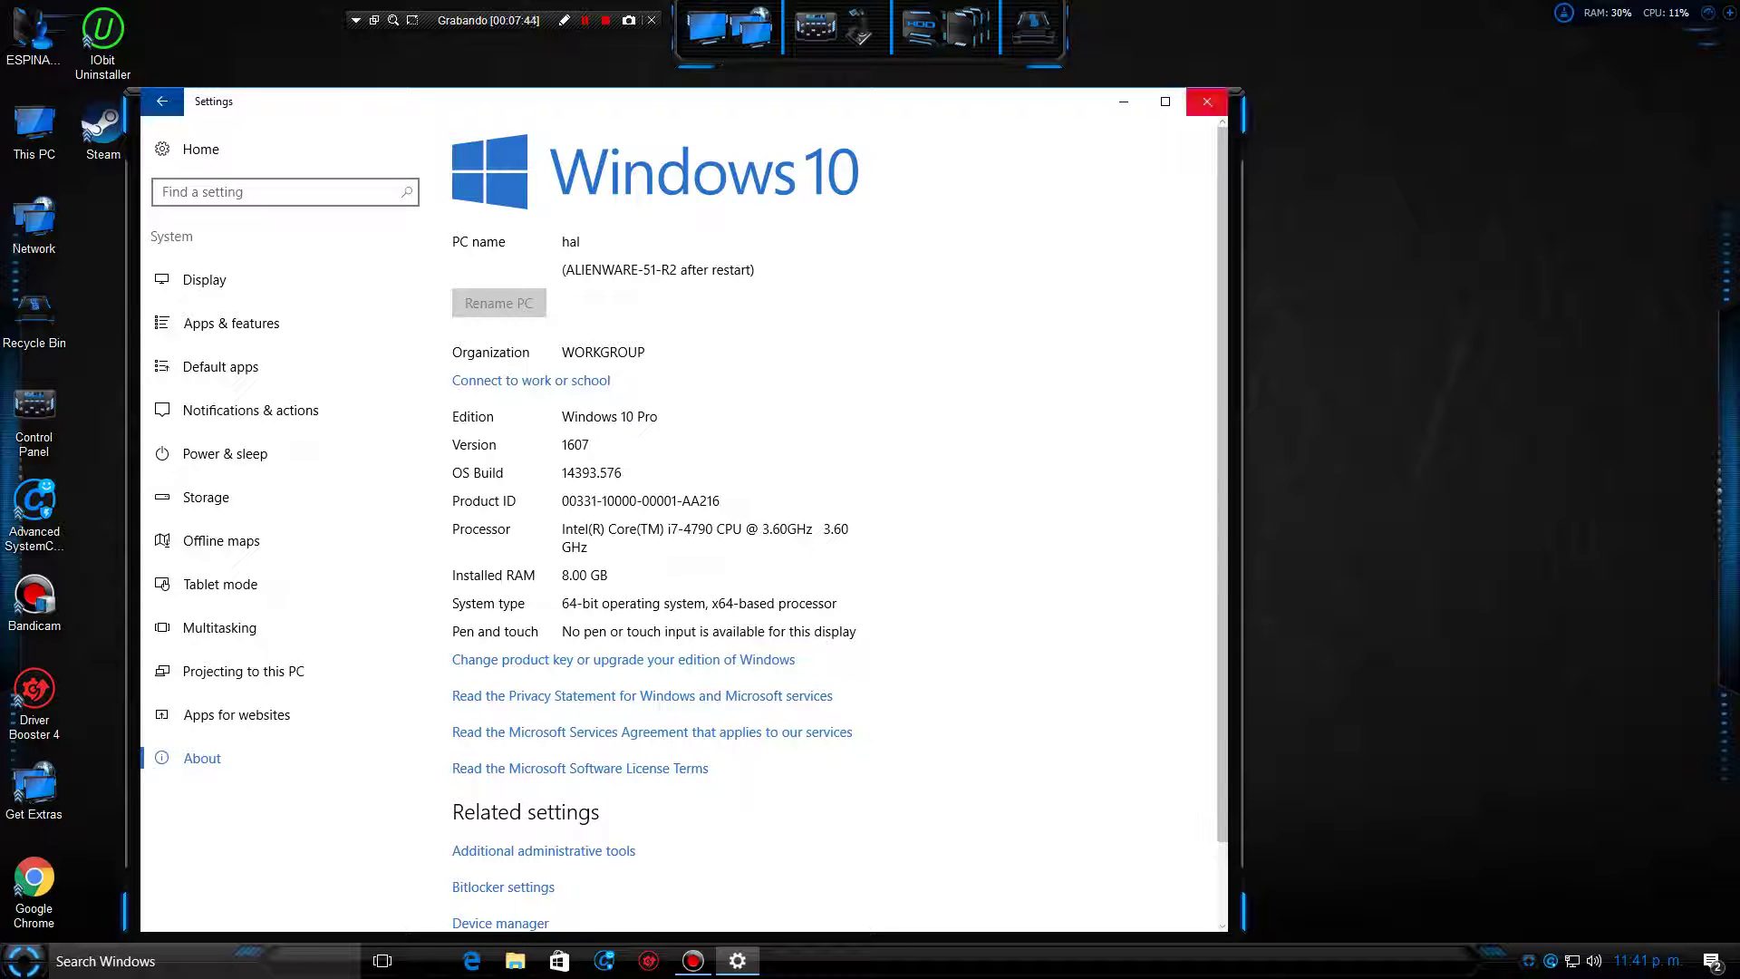
{"action": "left_click", "coordinate": [1207, 101]}
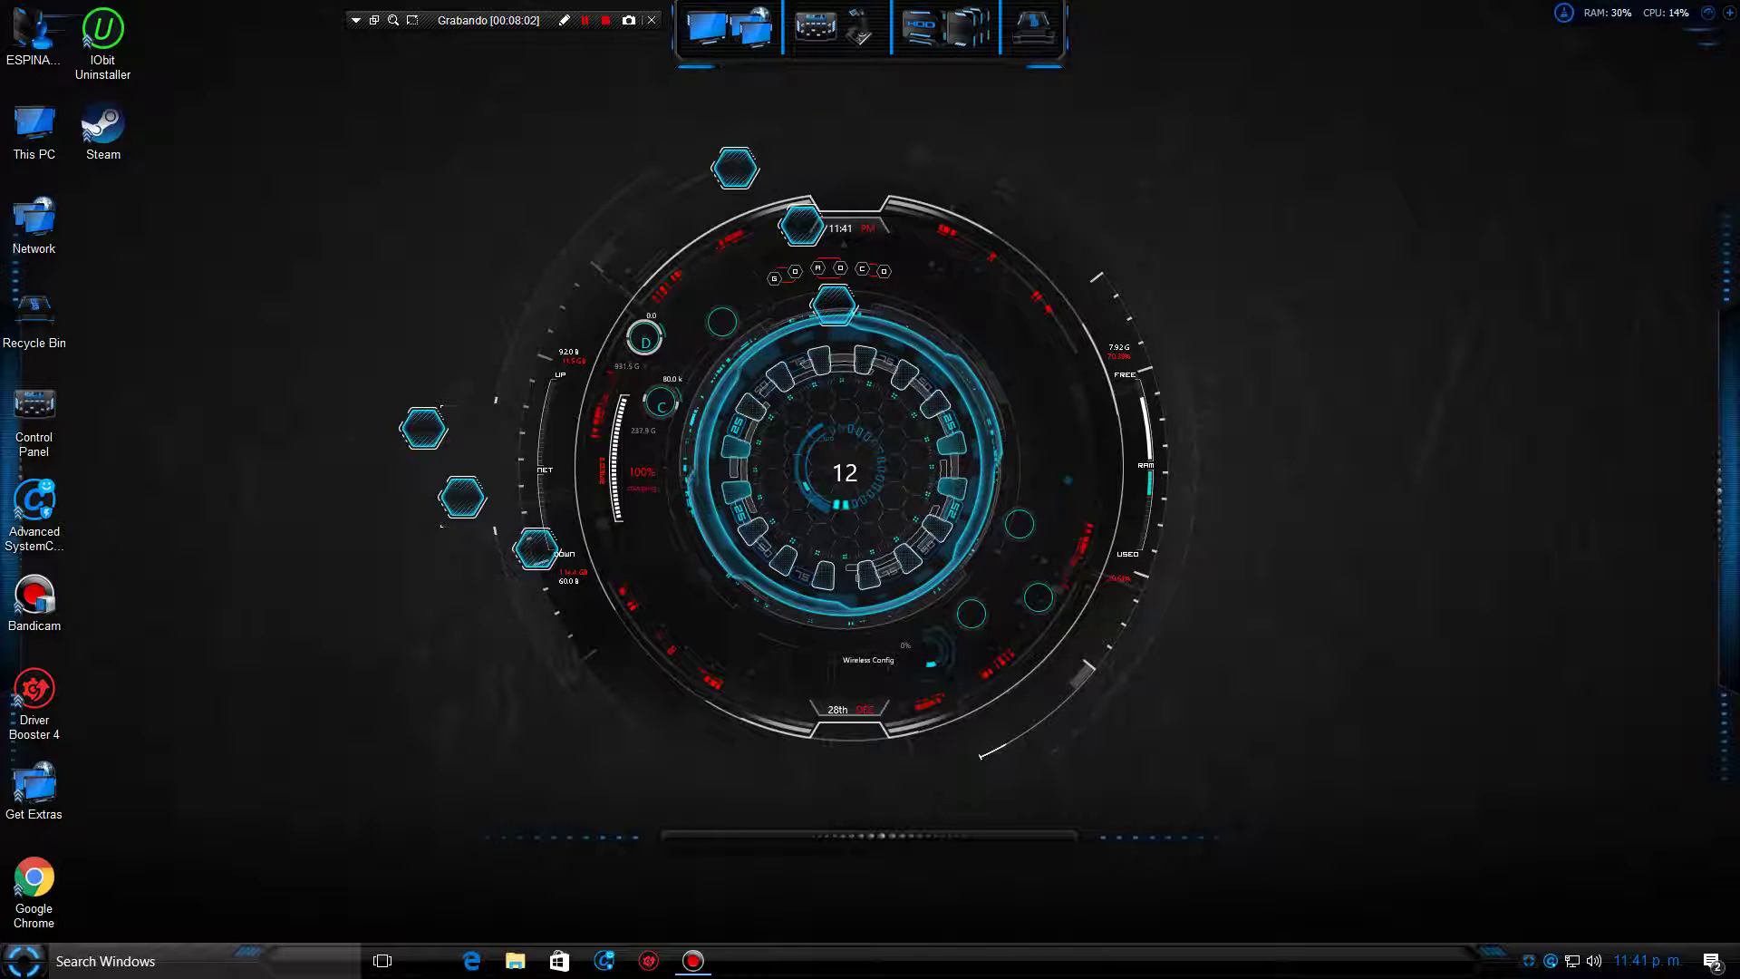
Open Dock Settings, try the HUD Style Cyan and Crystal themes, then return to HUD Style Blue
{"action": "right_click", "coordinate": [1018, 39]}
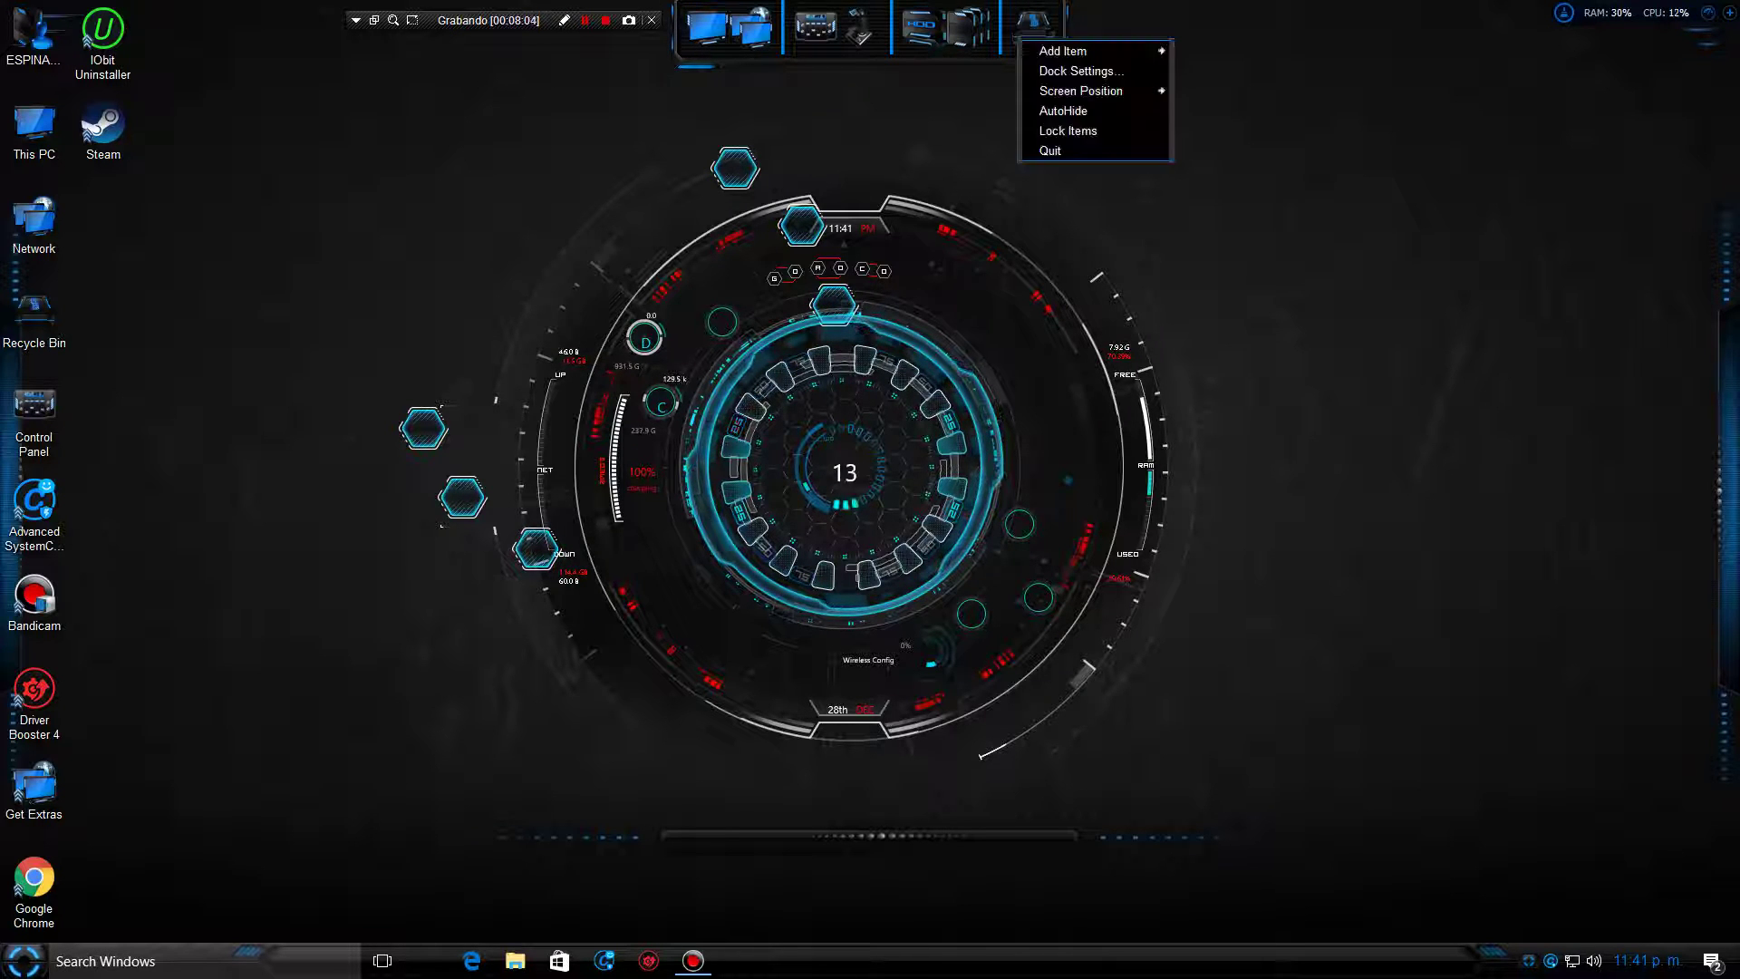
{"action": "left_click", "coordinate": [1078, 70]}
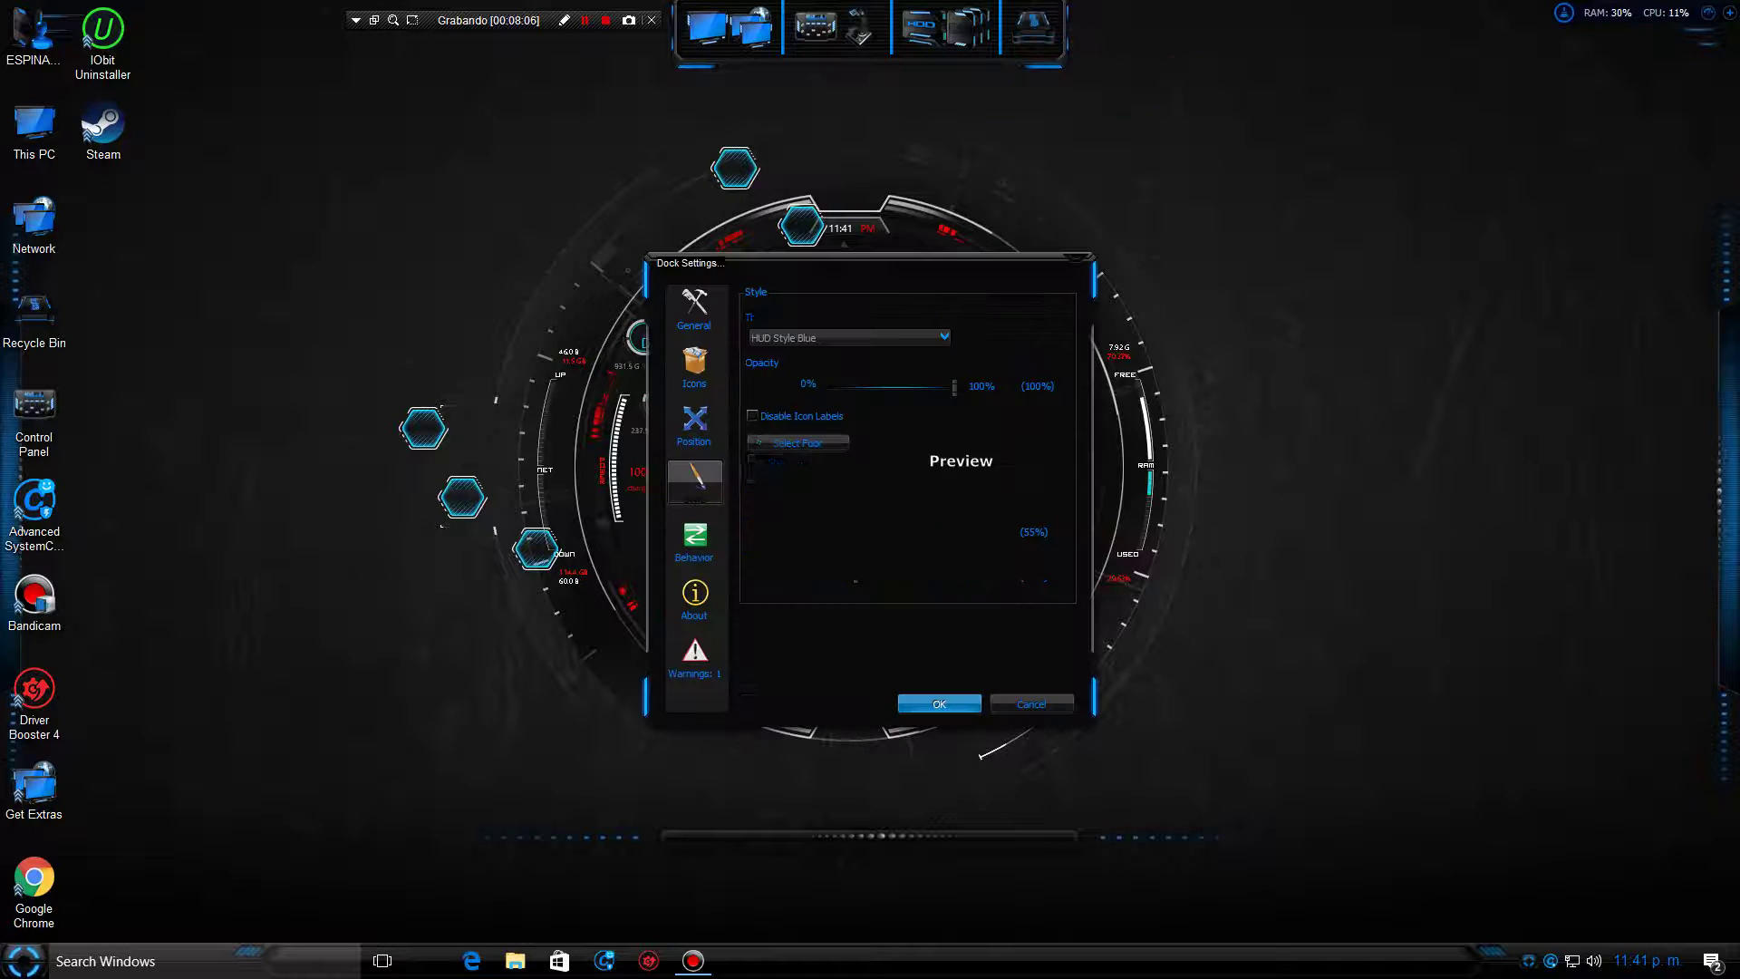
{"action": "left_click", "coordinate": [848, 337]}
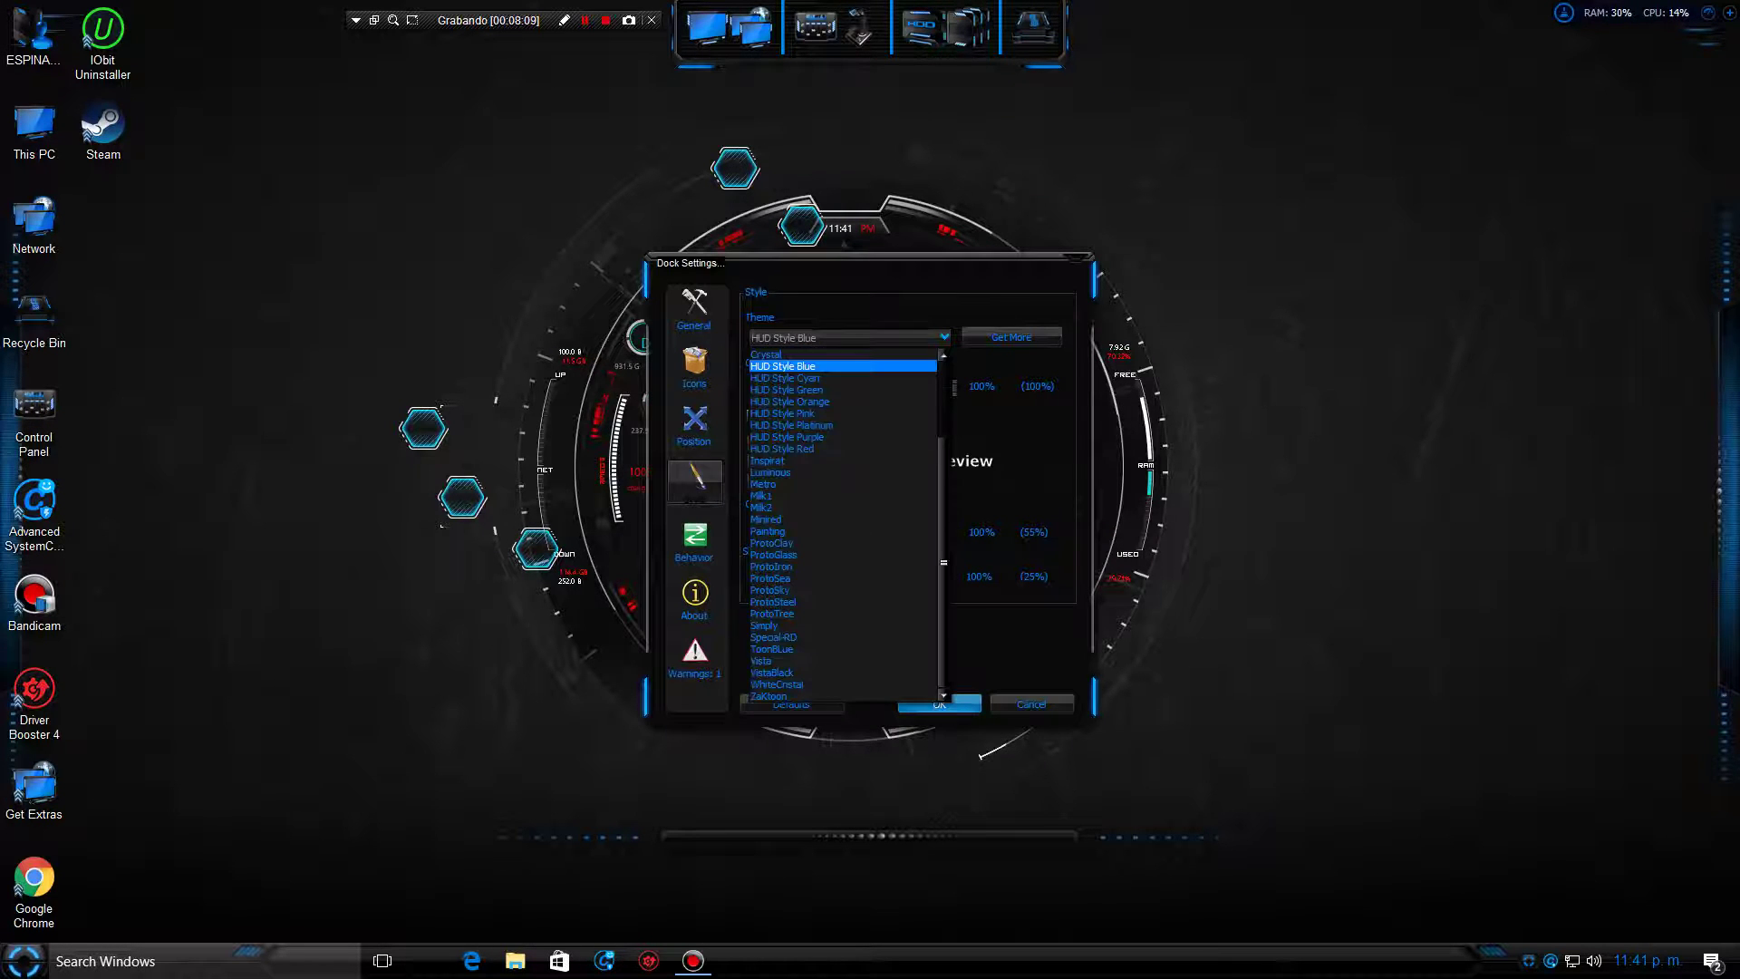
{"action": "left_click", "coordinate": [815, 378]}
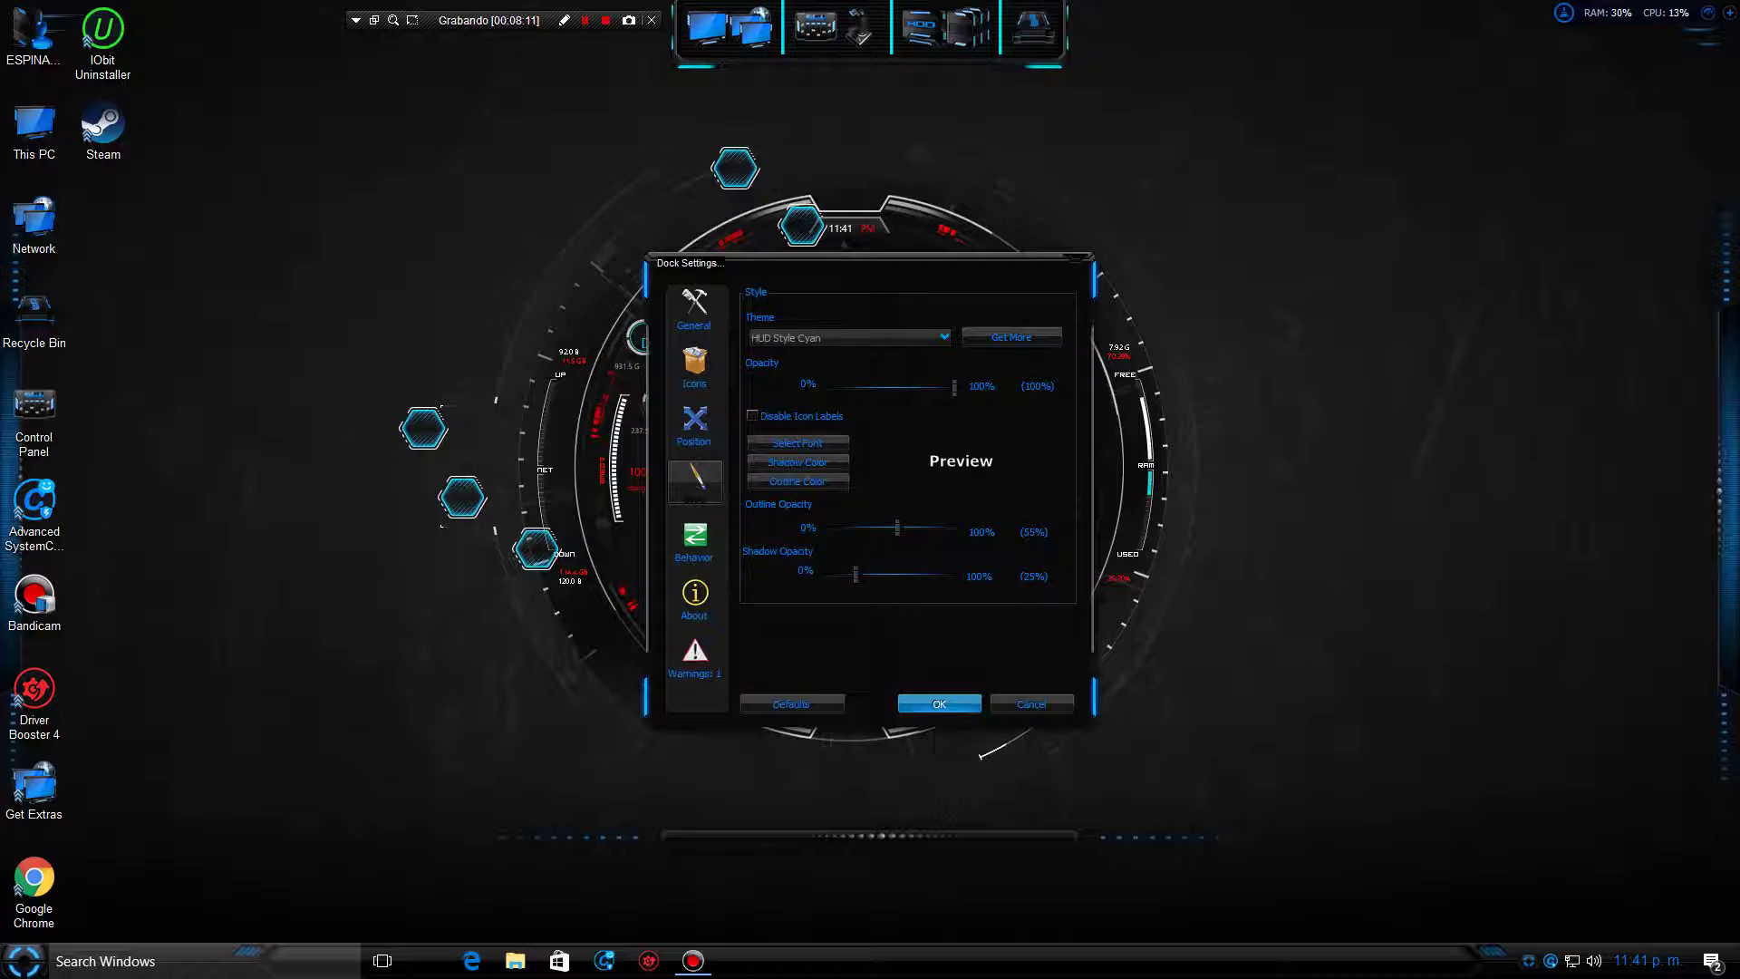
{"action": "left_click", "coordinate": [848, 337]}
{"action": "key", "text": "Up"}
{"action": "key", "text": "Up"}
{"action": "key", "text": "Return"}
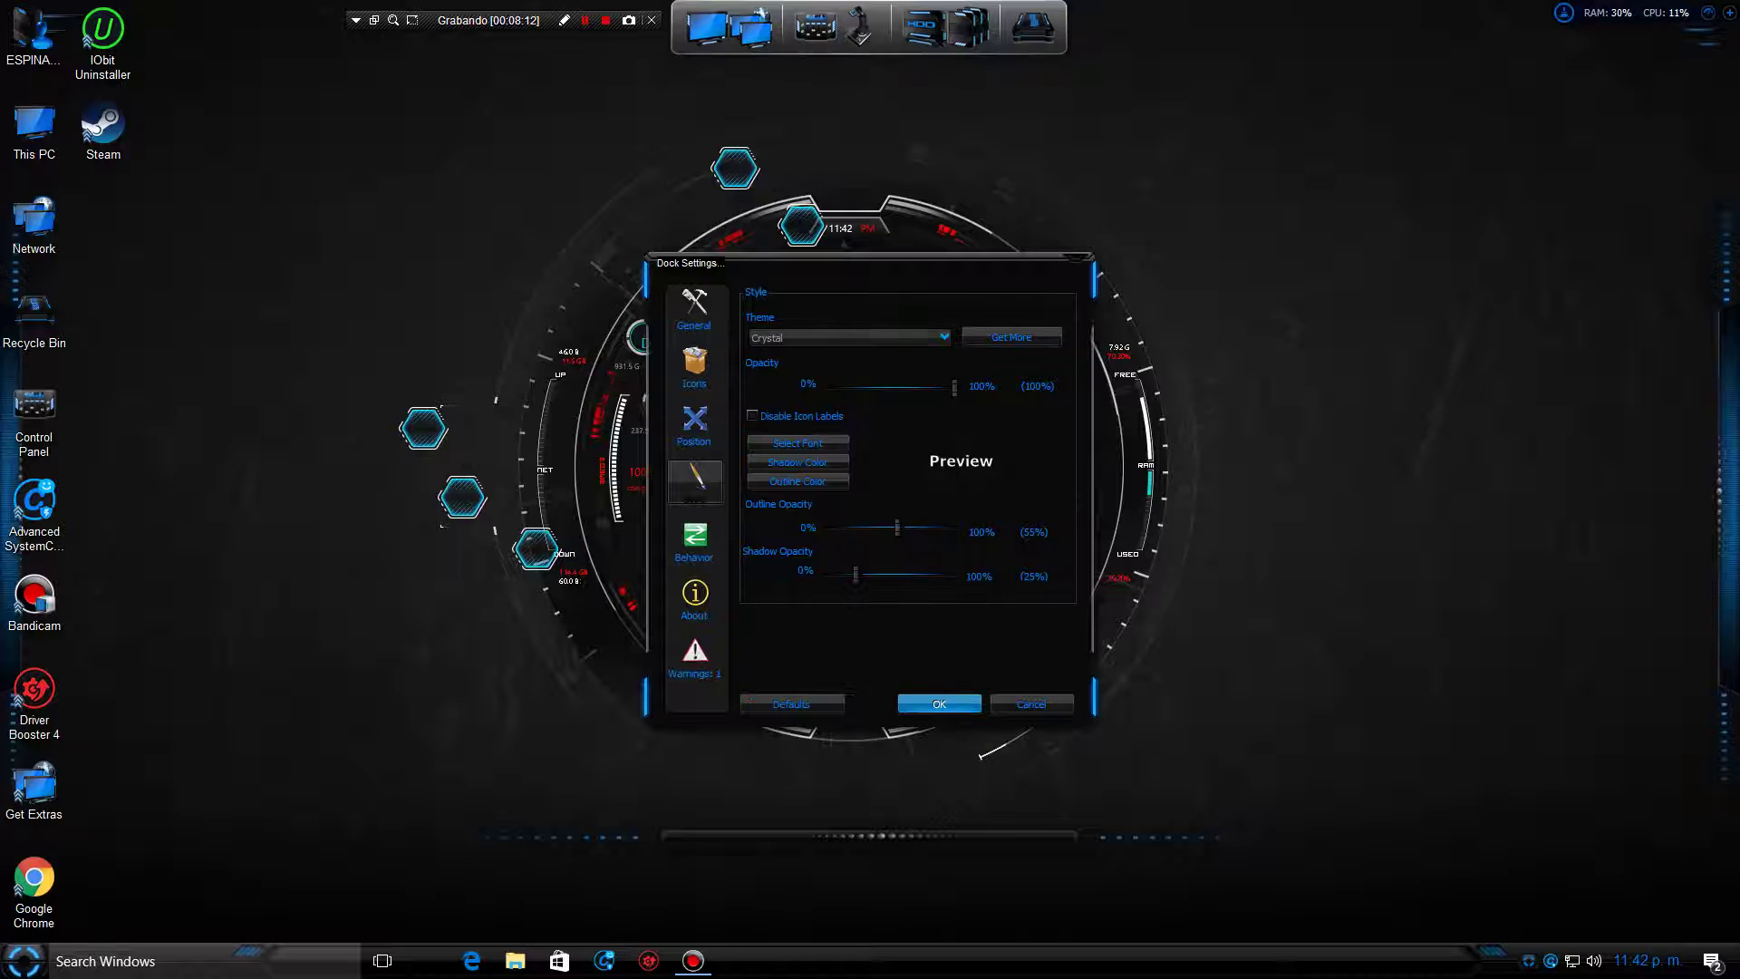
{"action": "left_click", "coordinate": [848, 337]}
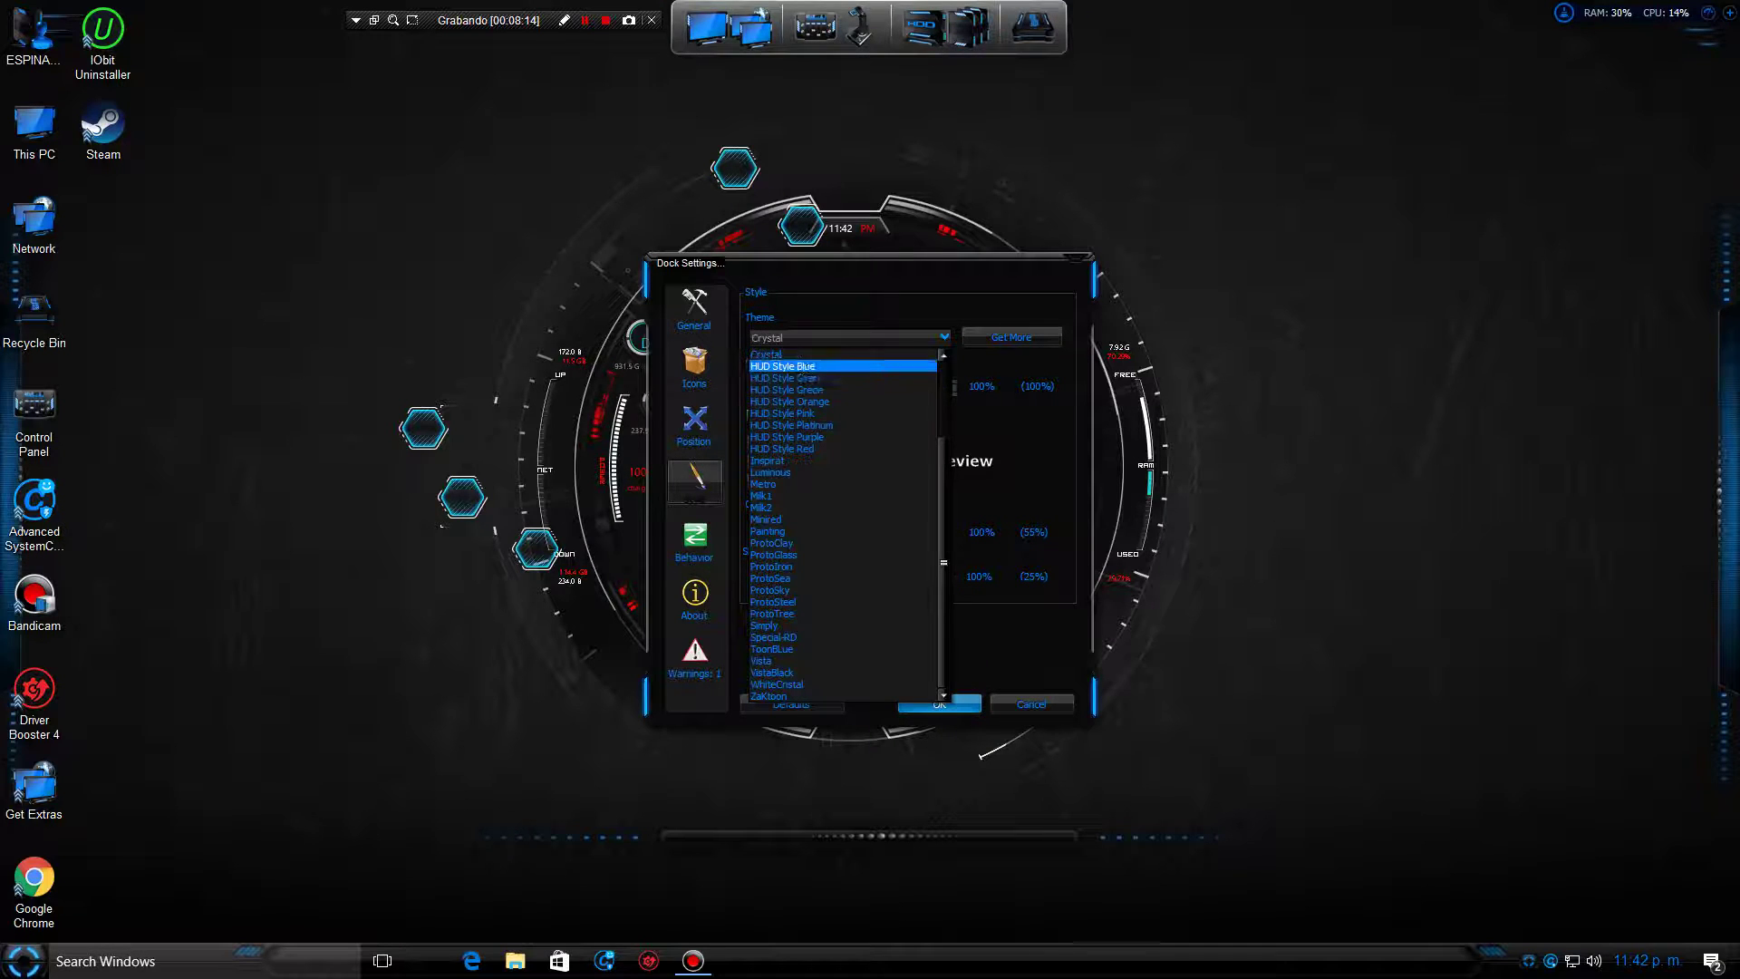
{"action": "left_click", "coordinate": [815, 366]}
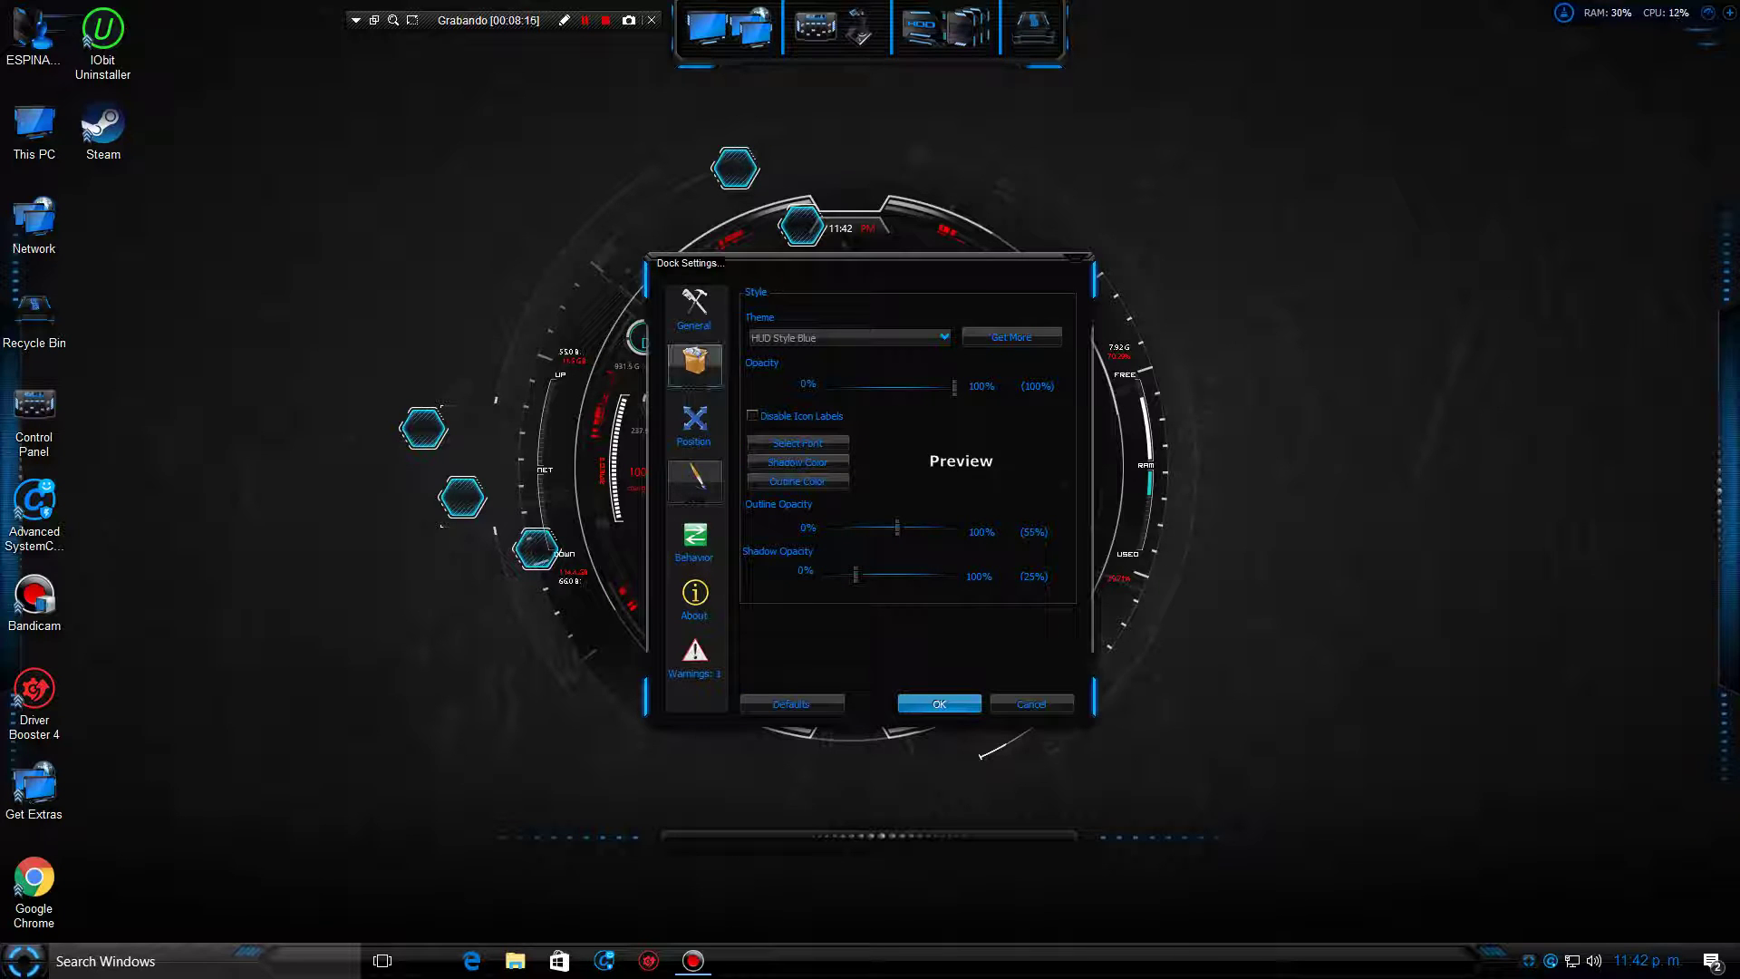
Browse the Icons, Position, Style, Behavior and About pages, ending on Warnings
{"action": "left_click", "coordinate": [694, 366]}
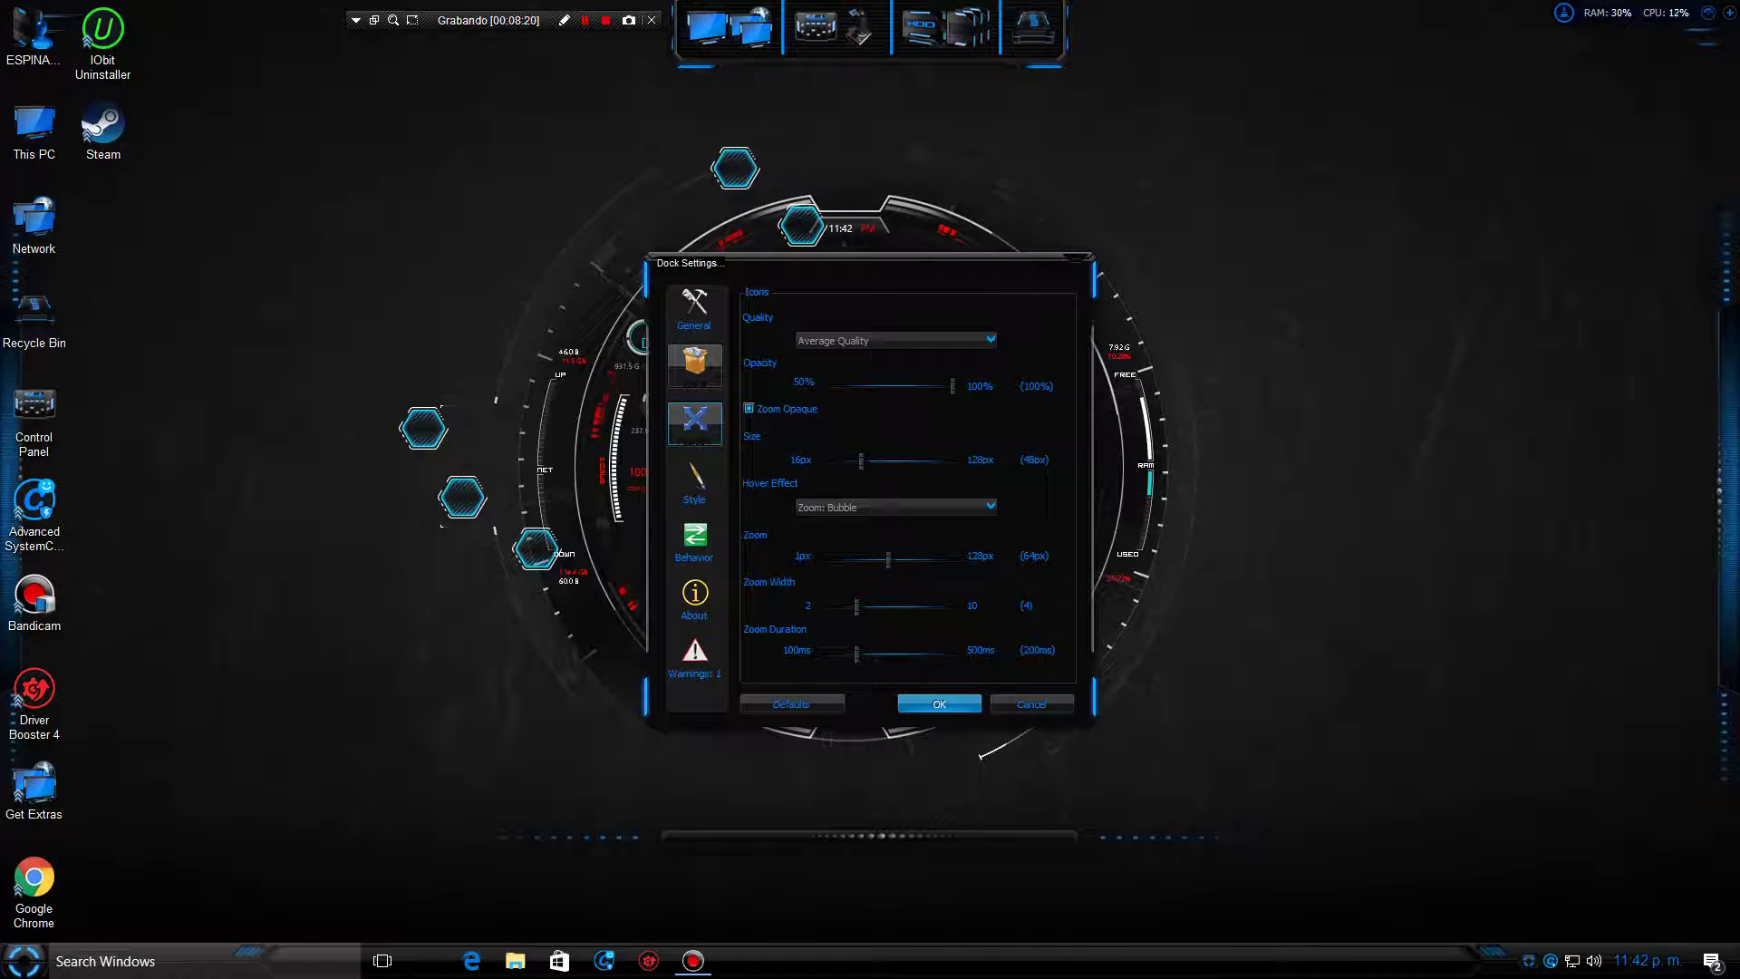
{"action": "left_click", "coordinate": [694, 422]}
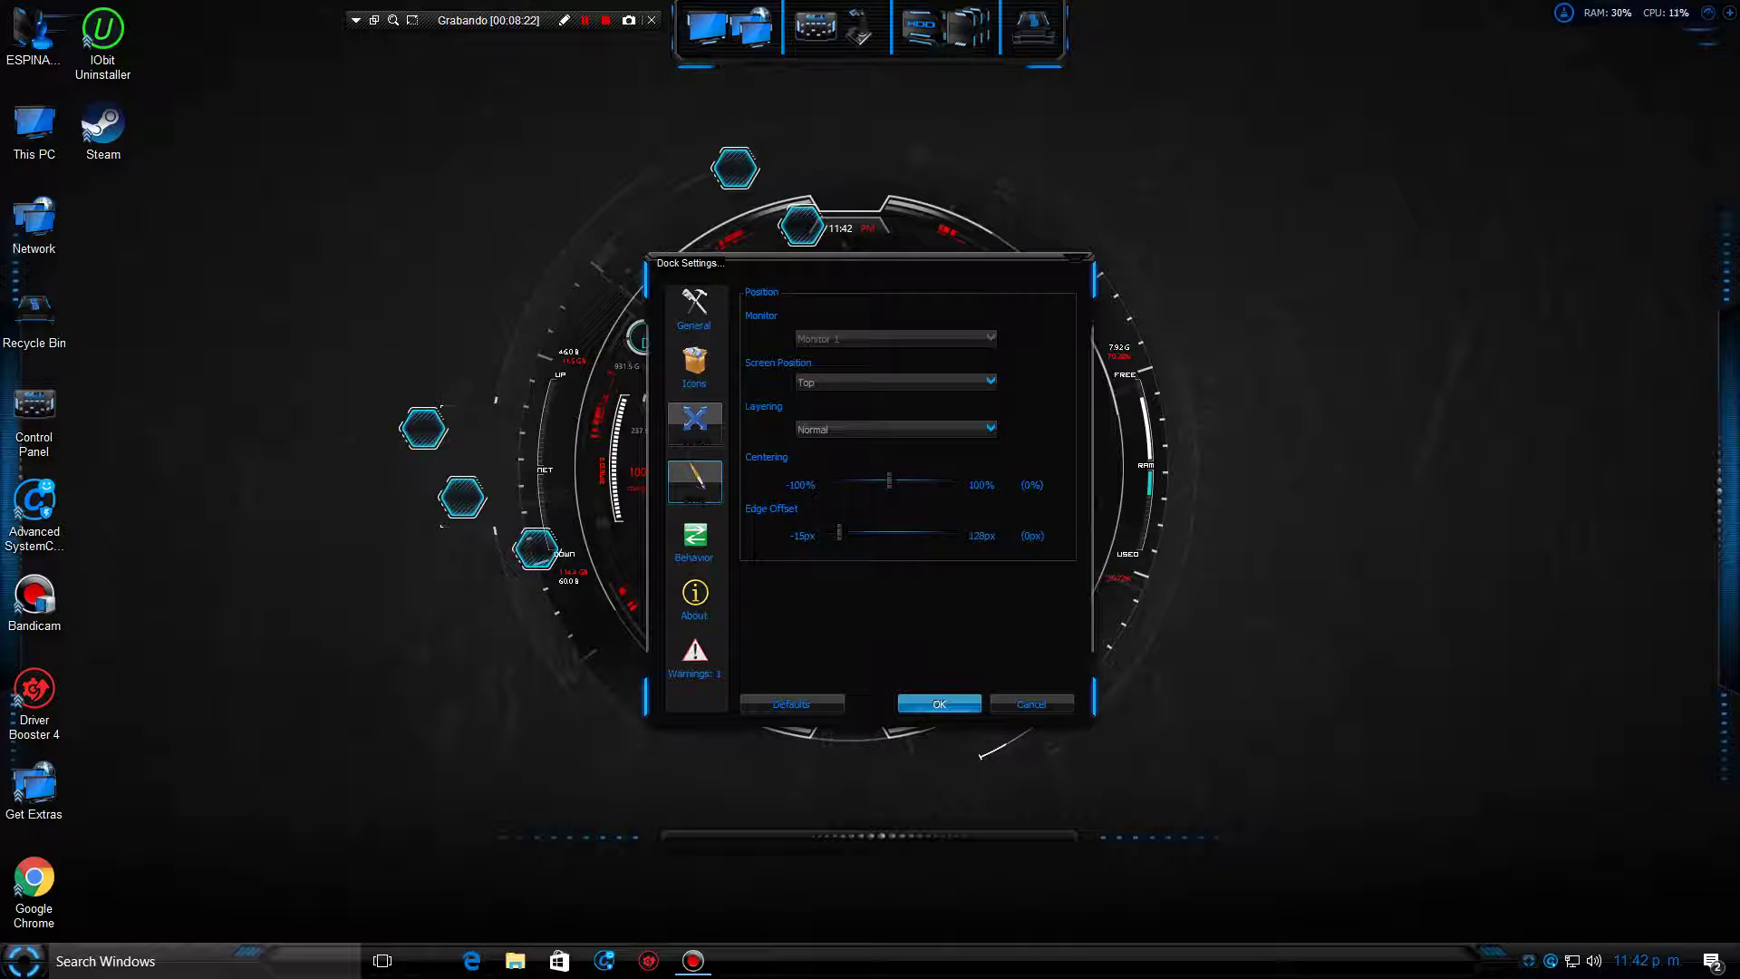
{"action": "left_click", "coordinate": [694, 480]}
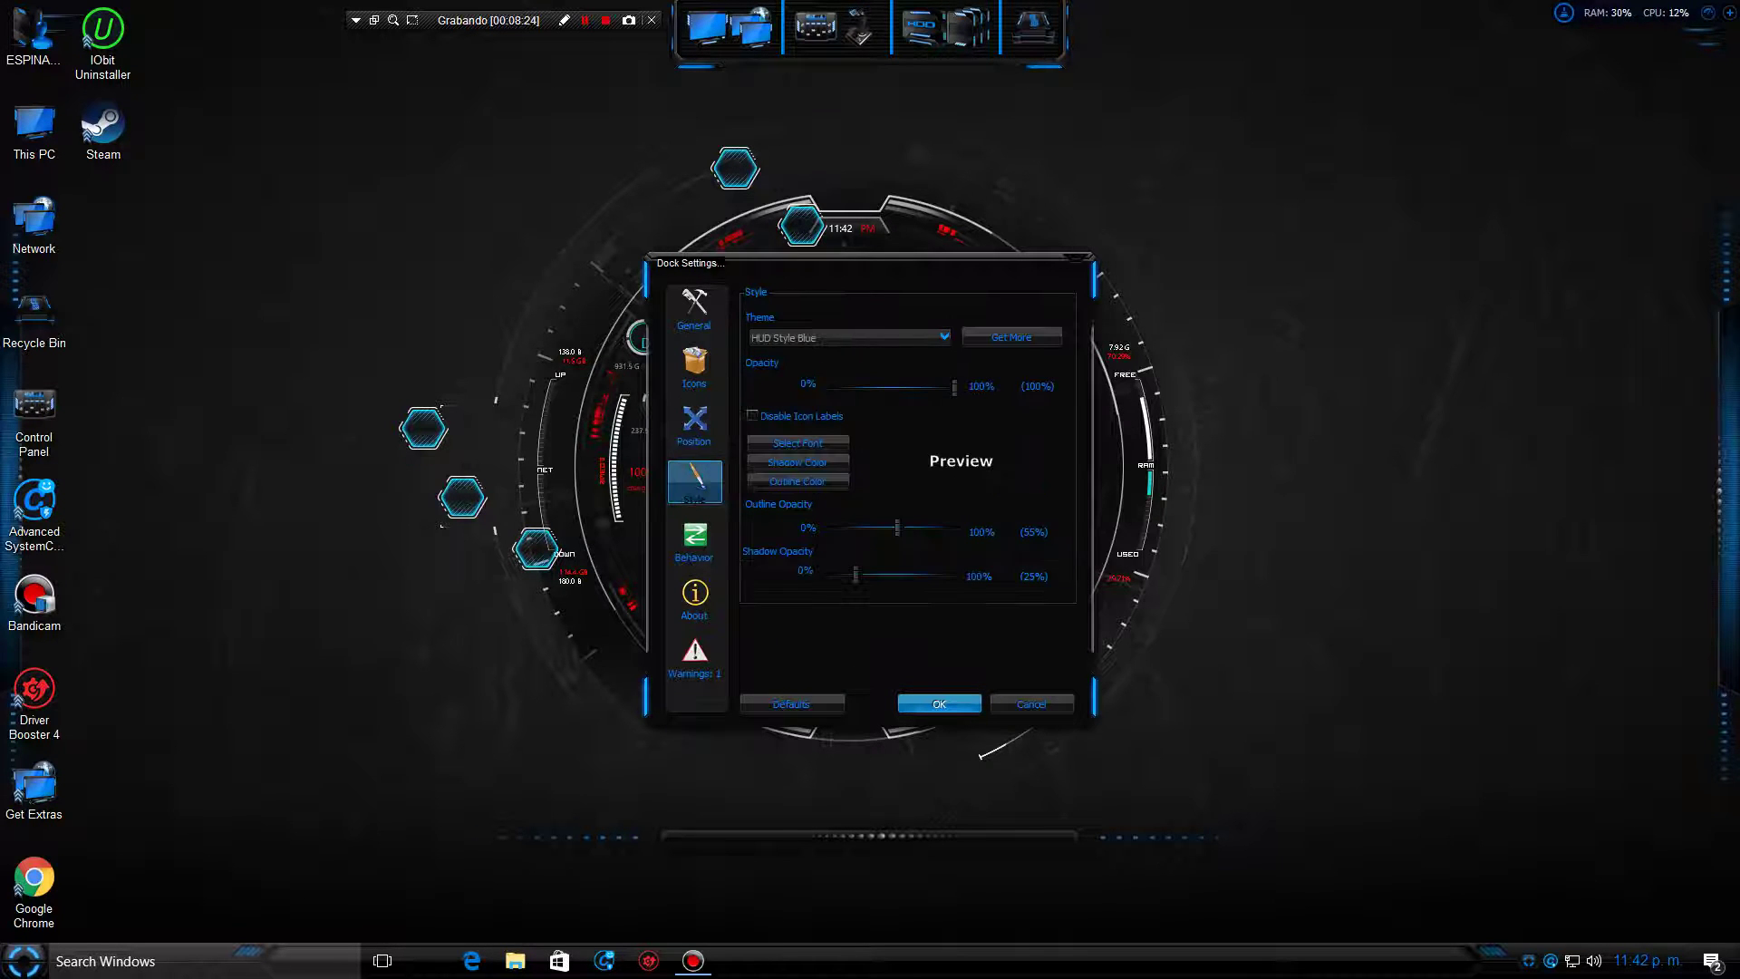
{"action": "left_click", "coordinate": [694, 539]}
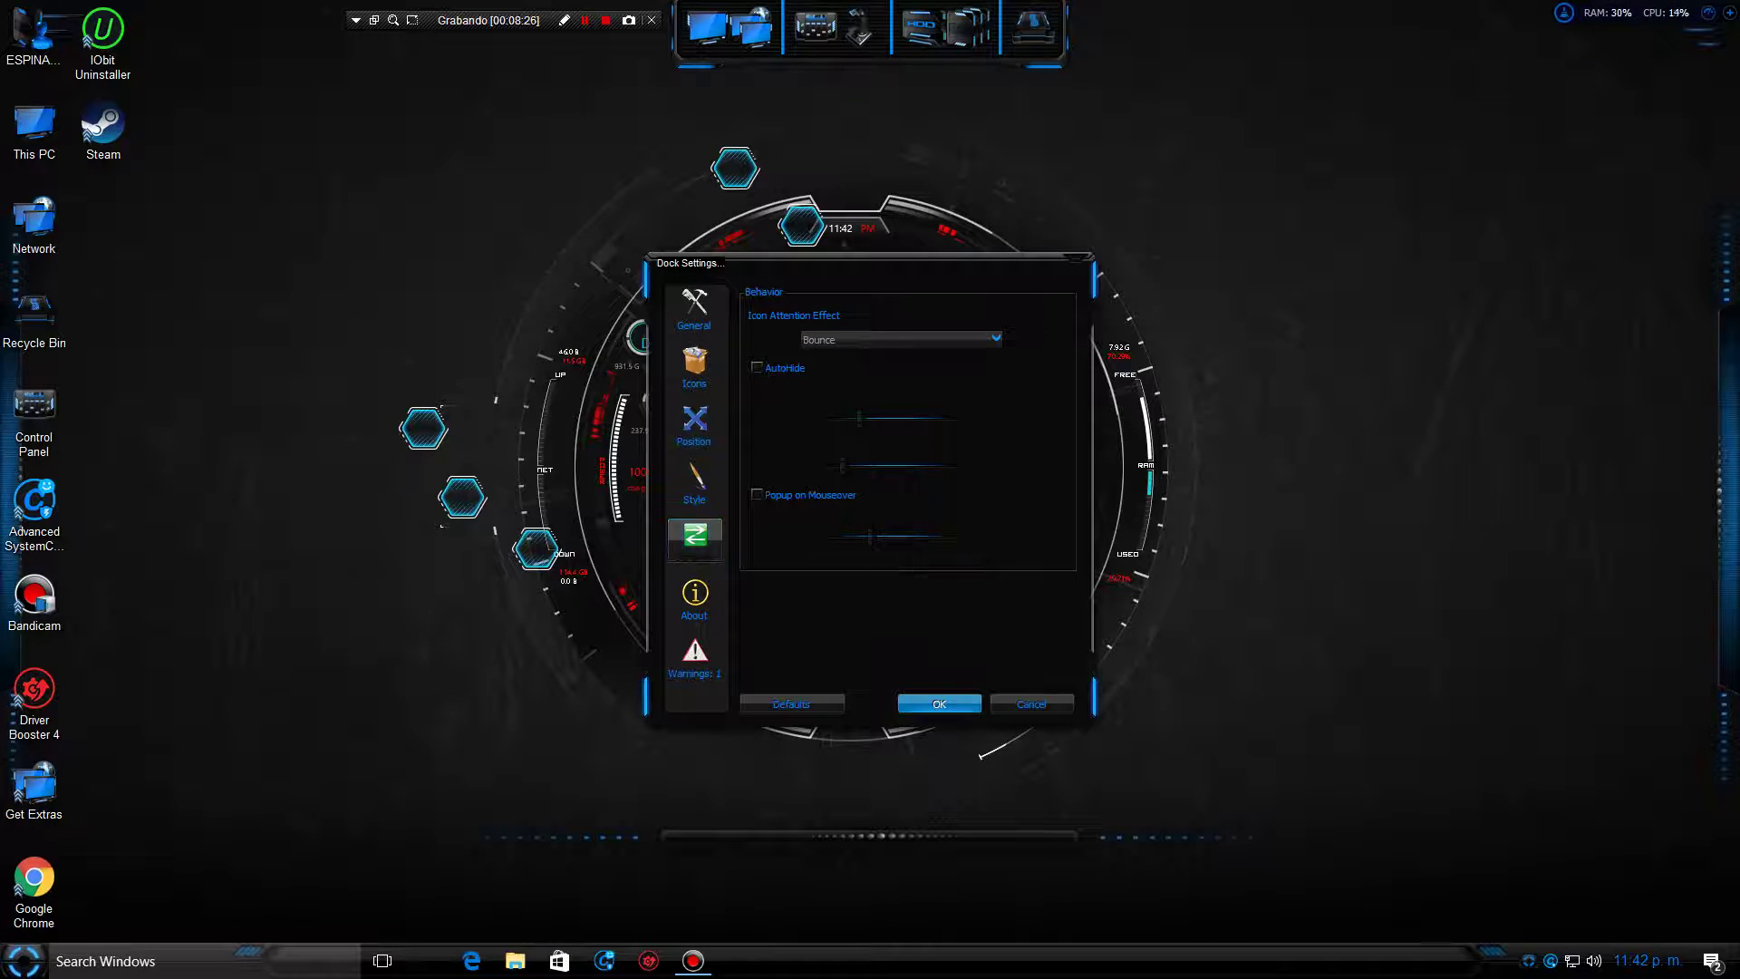
{"action": "left_click", "coordinate": [694, 596]}
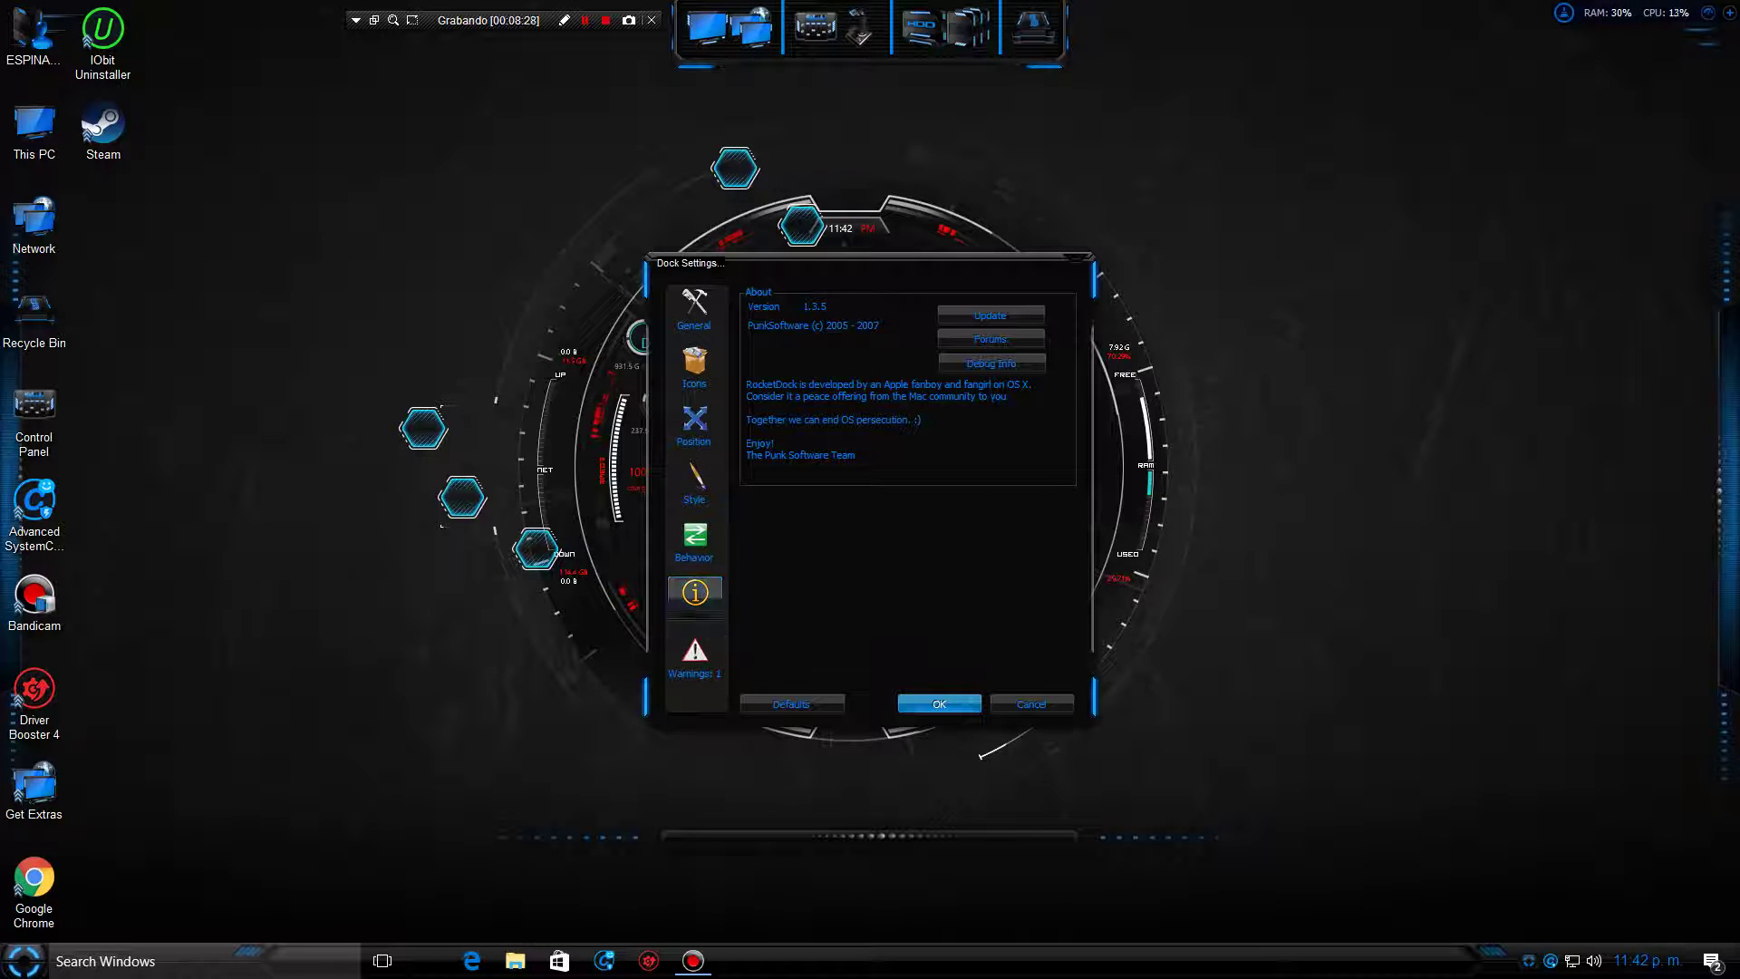
{"action": "left_click", "coordinate": [695, 651]}
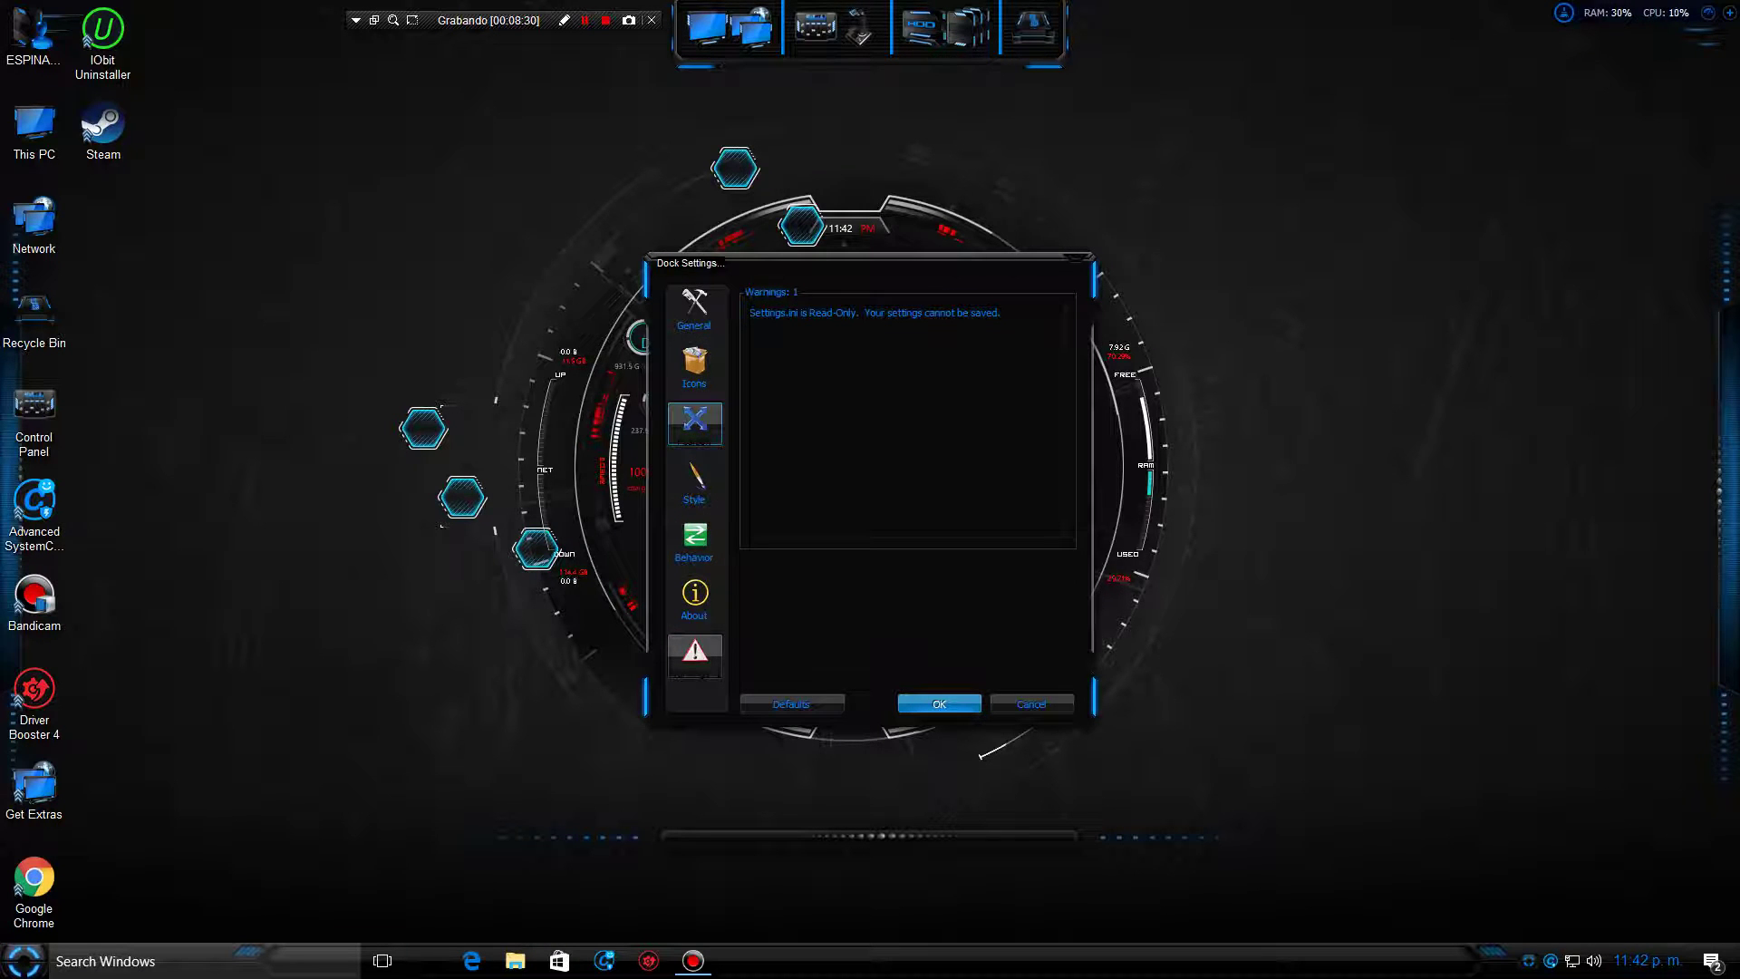
On the General page set the dock language to Español and close Dock Settings with OK
{"action": "left_click", "coordinate": [694, 307]}
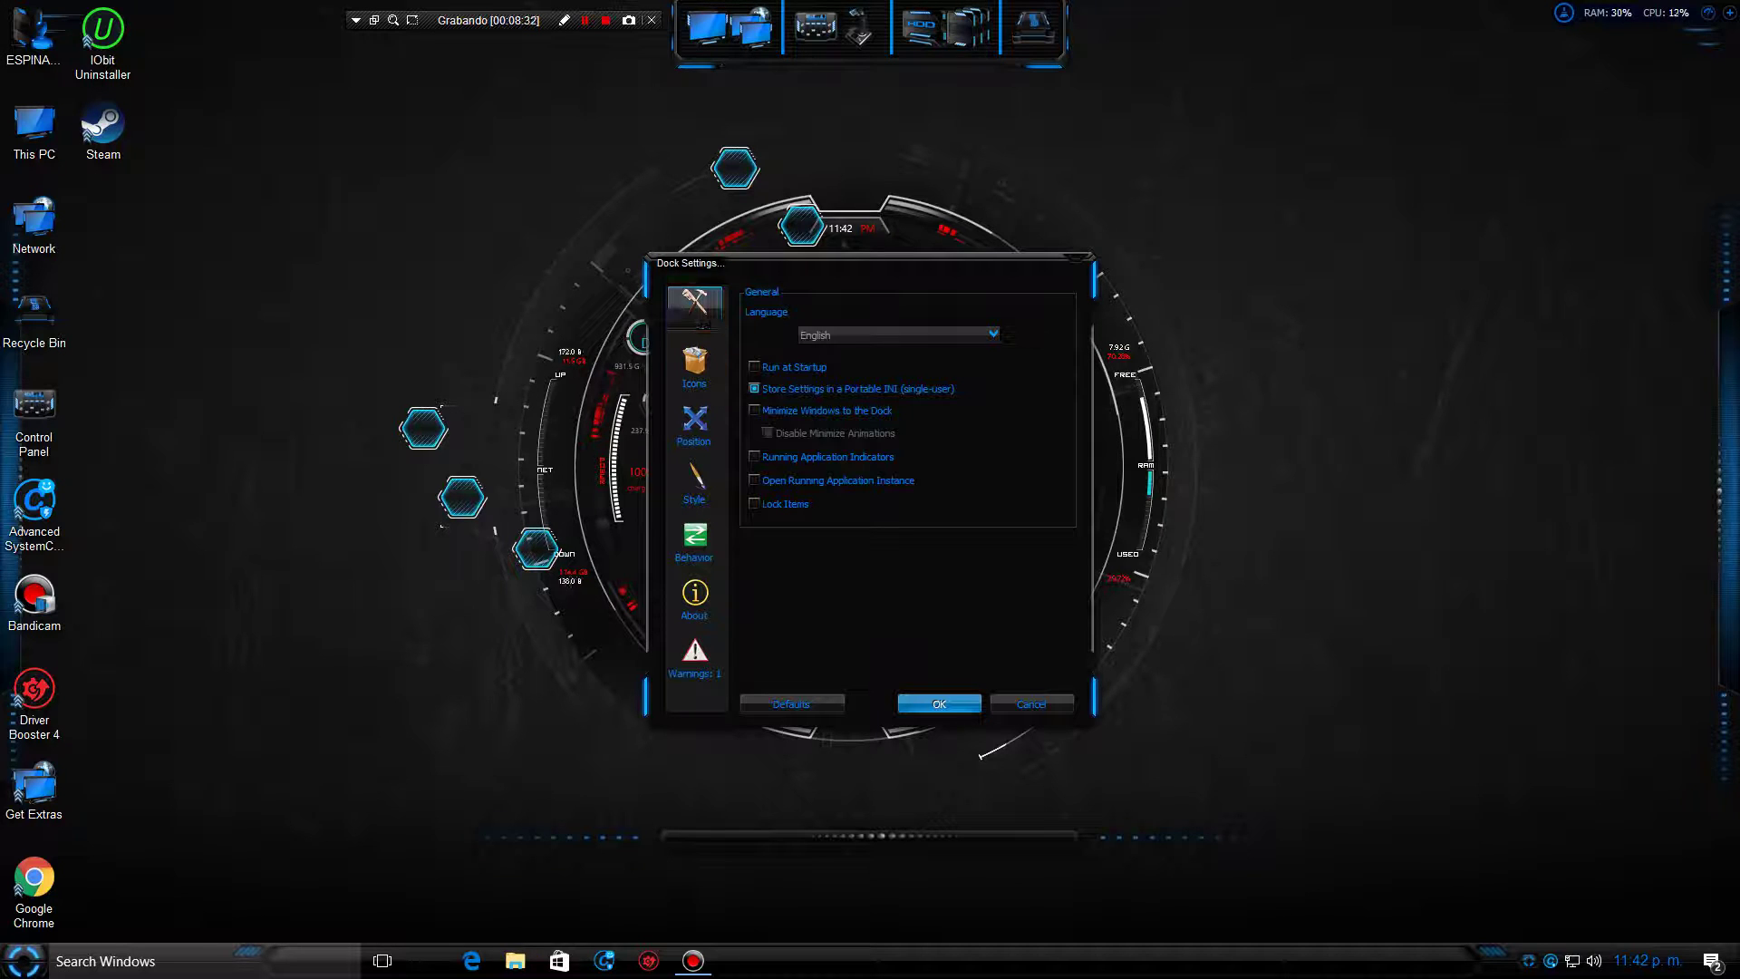
{"action": "left_click", "coordinate": [897, 334]}
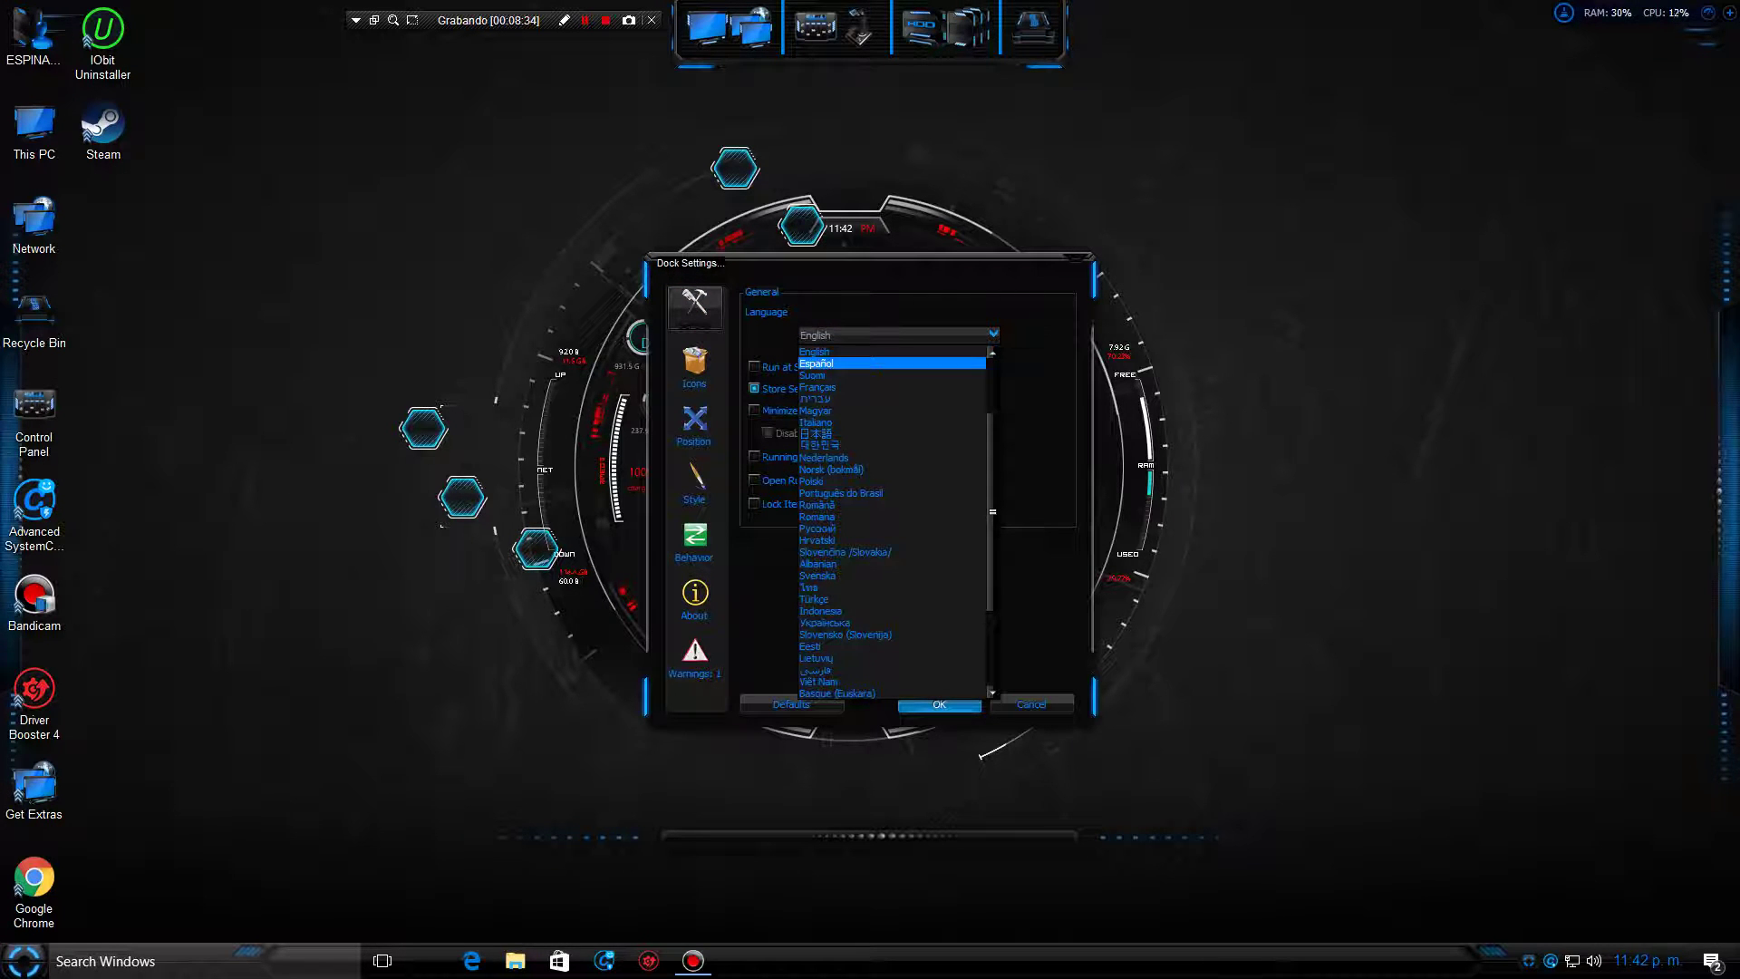
{"action": "left_click", "coordinate": [815, 364]}
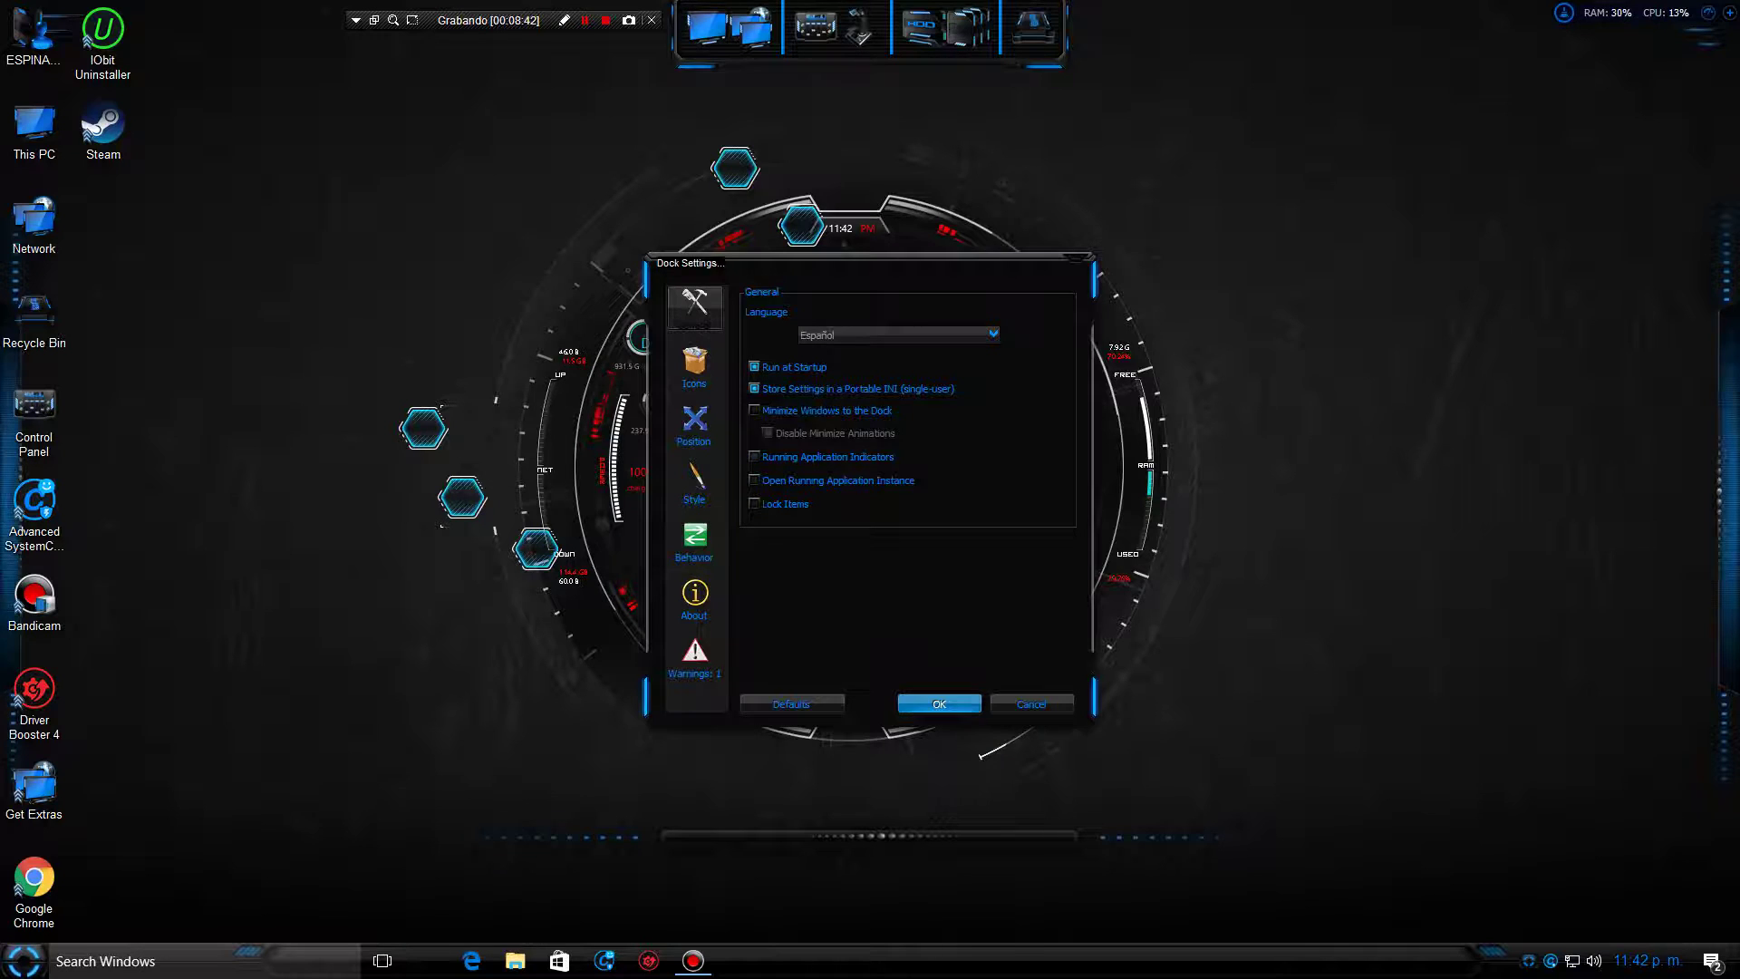
{"action": "left_click", "coordinate": [940, 704]}
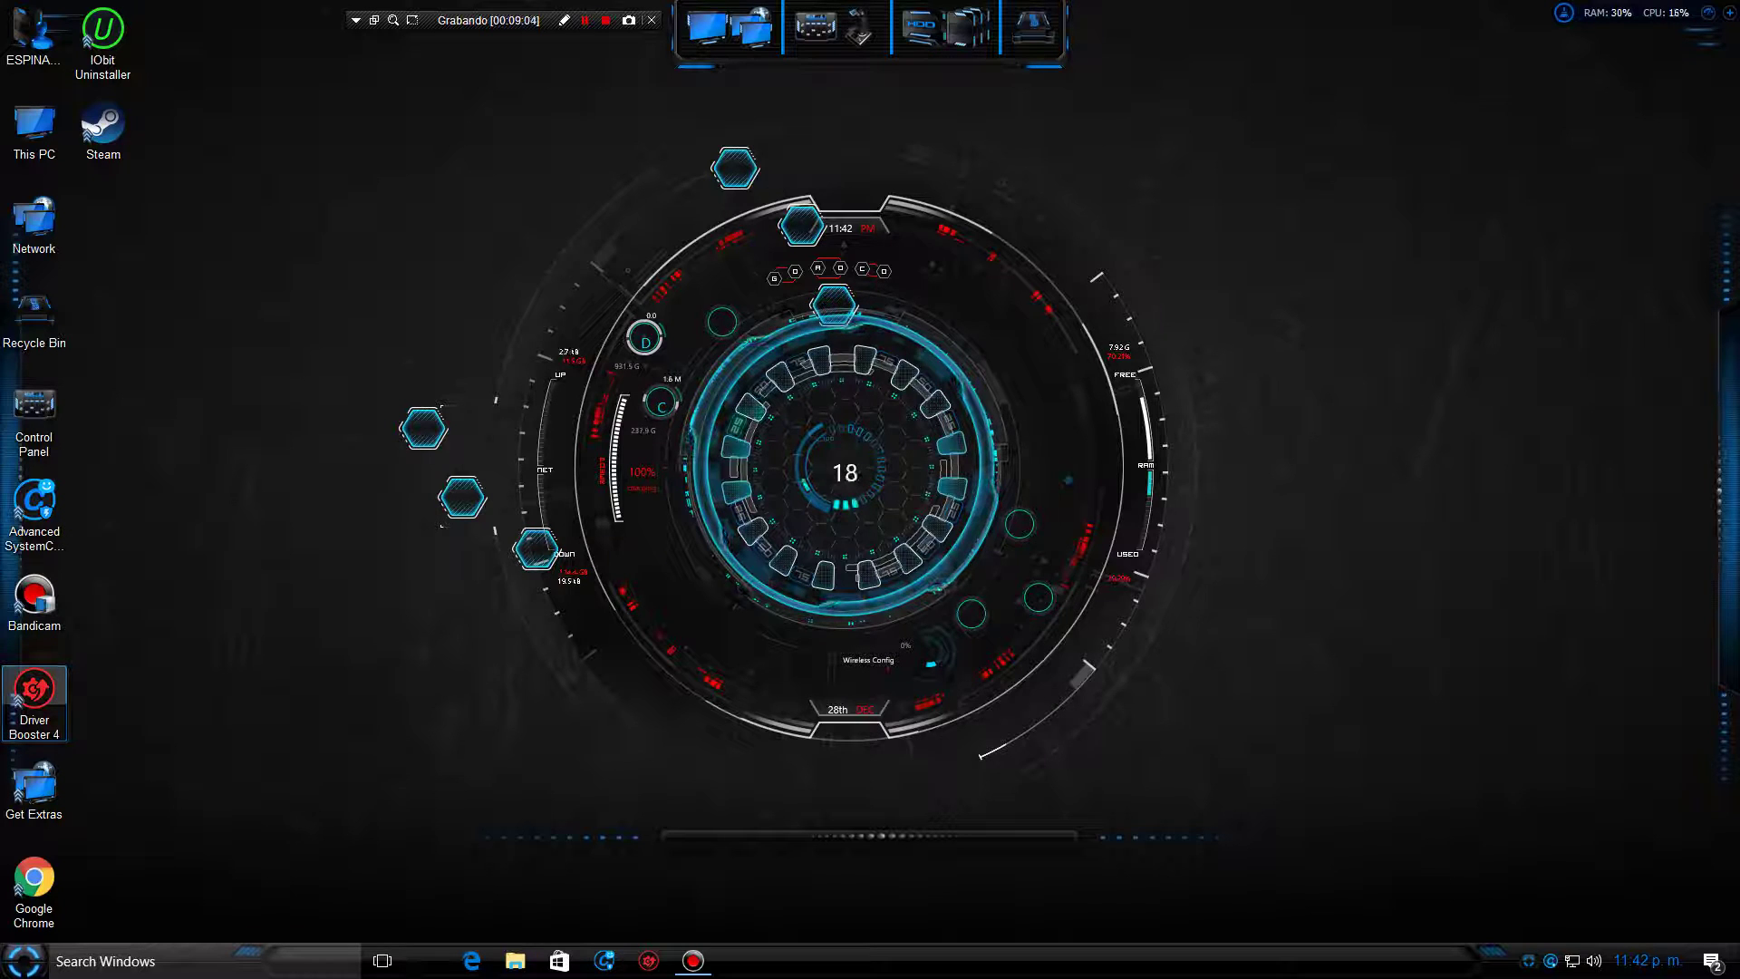
Run Driver Booster 4 to confirm drivers are current, preview the white skin, keep black, then close it
{"action": "double_click", "coordinate": [34, 693]}
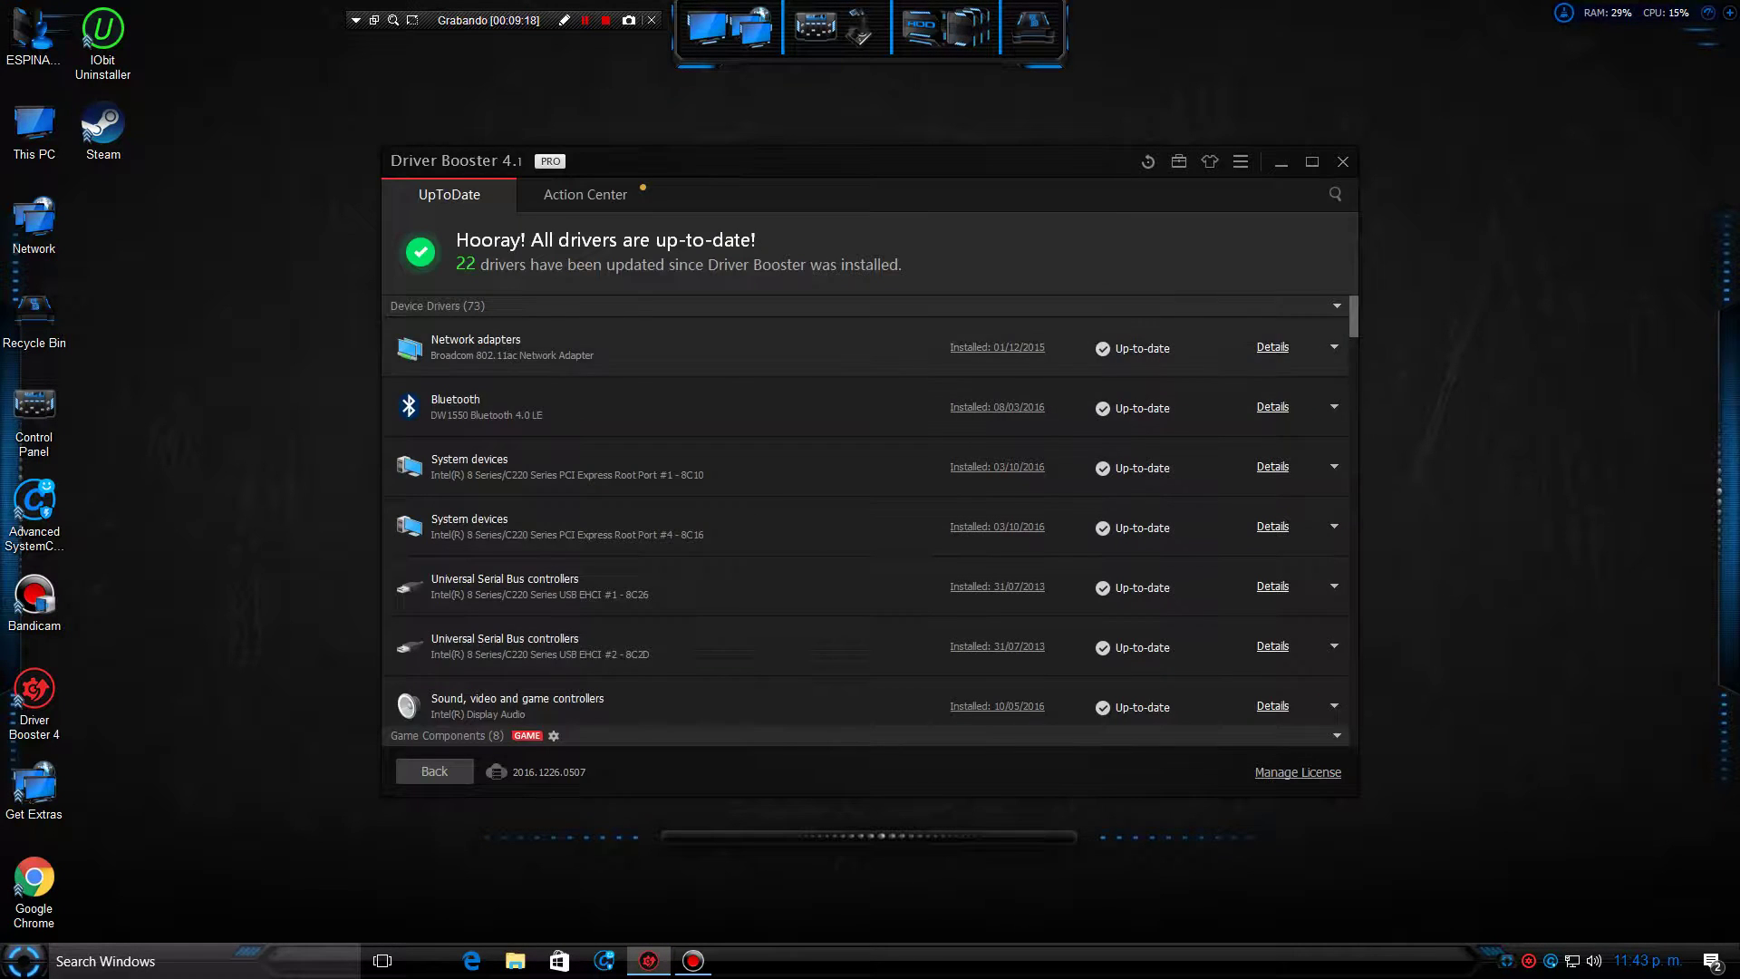
{"action": "mouse_move", "coordinate": [1354, 316]}
{"action": "left_mouse_down"}
{"action": "mouse_move", "coordinate": [1353, 673]}
{"action": "mouse_move", "coordinate": [1354, 316]}
{"action": "left_mouse_up"}
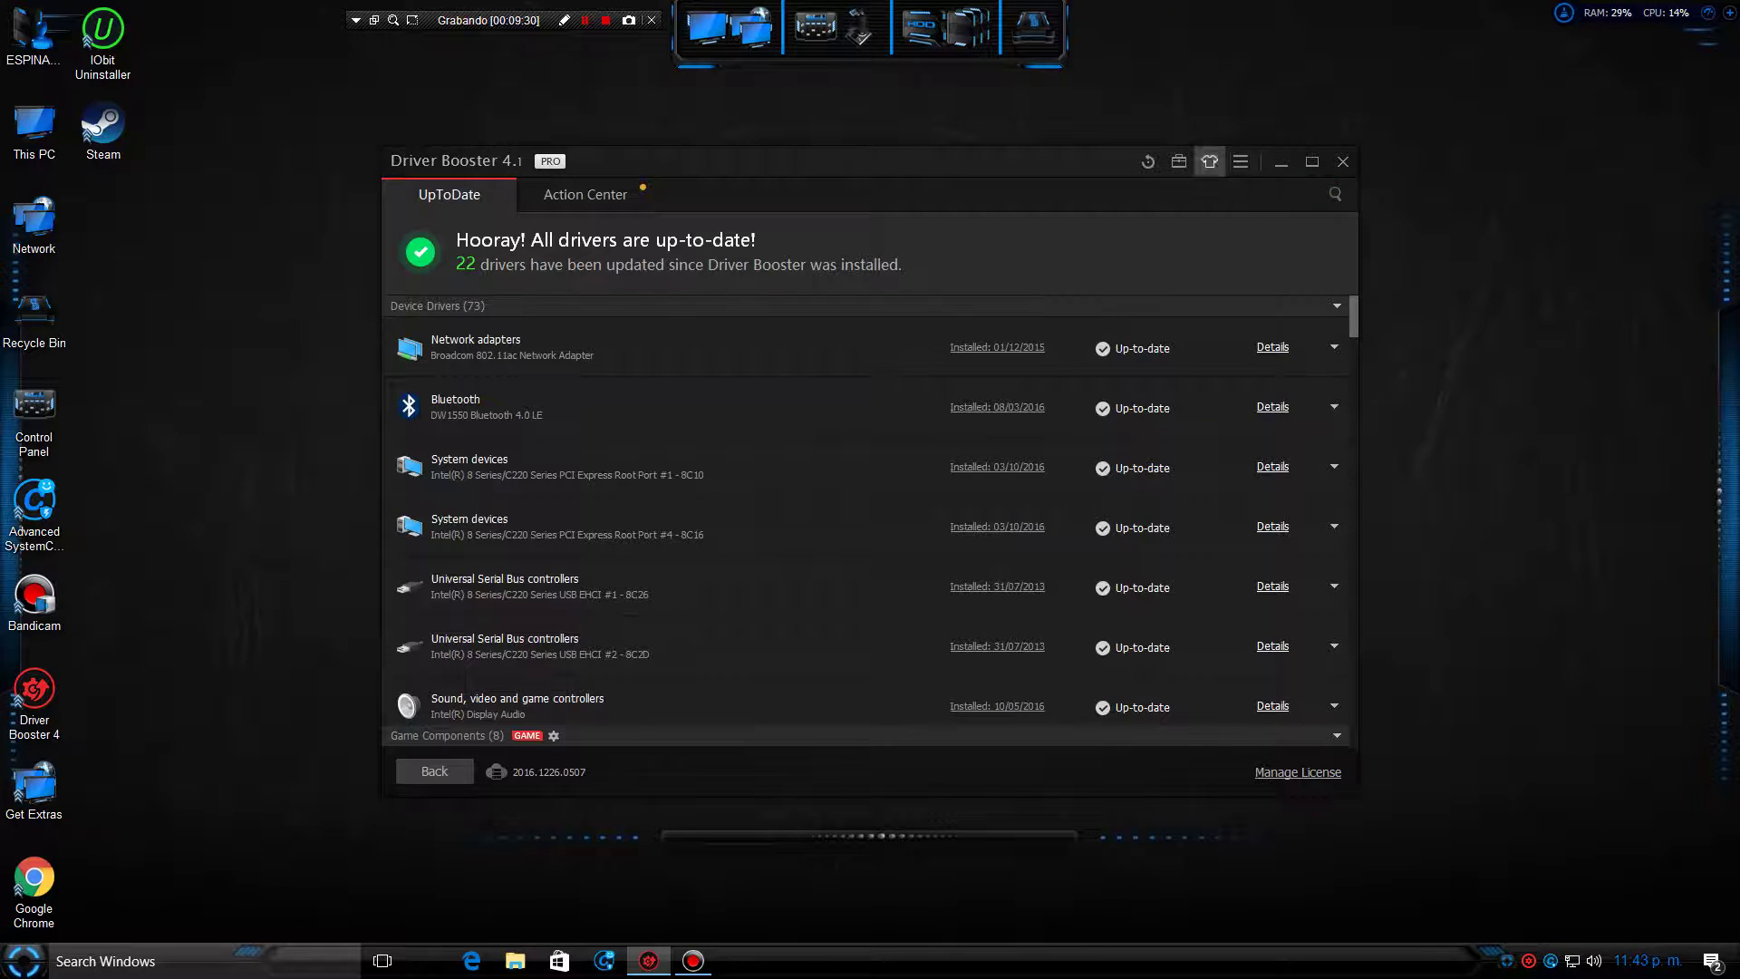
{"action": "left_click", "coordinate": [1210, 161]}
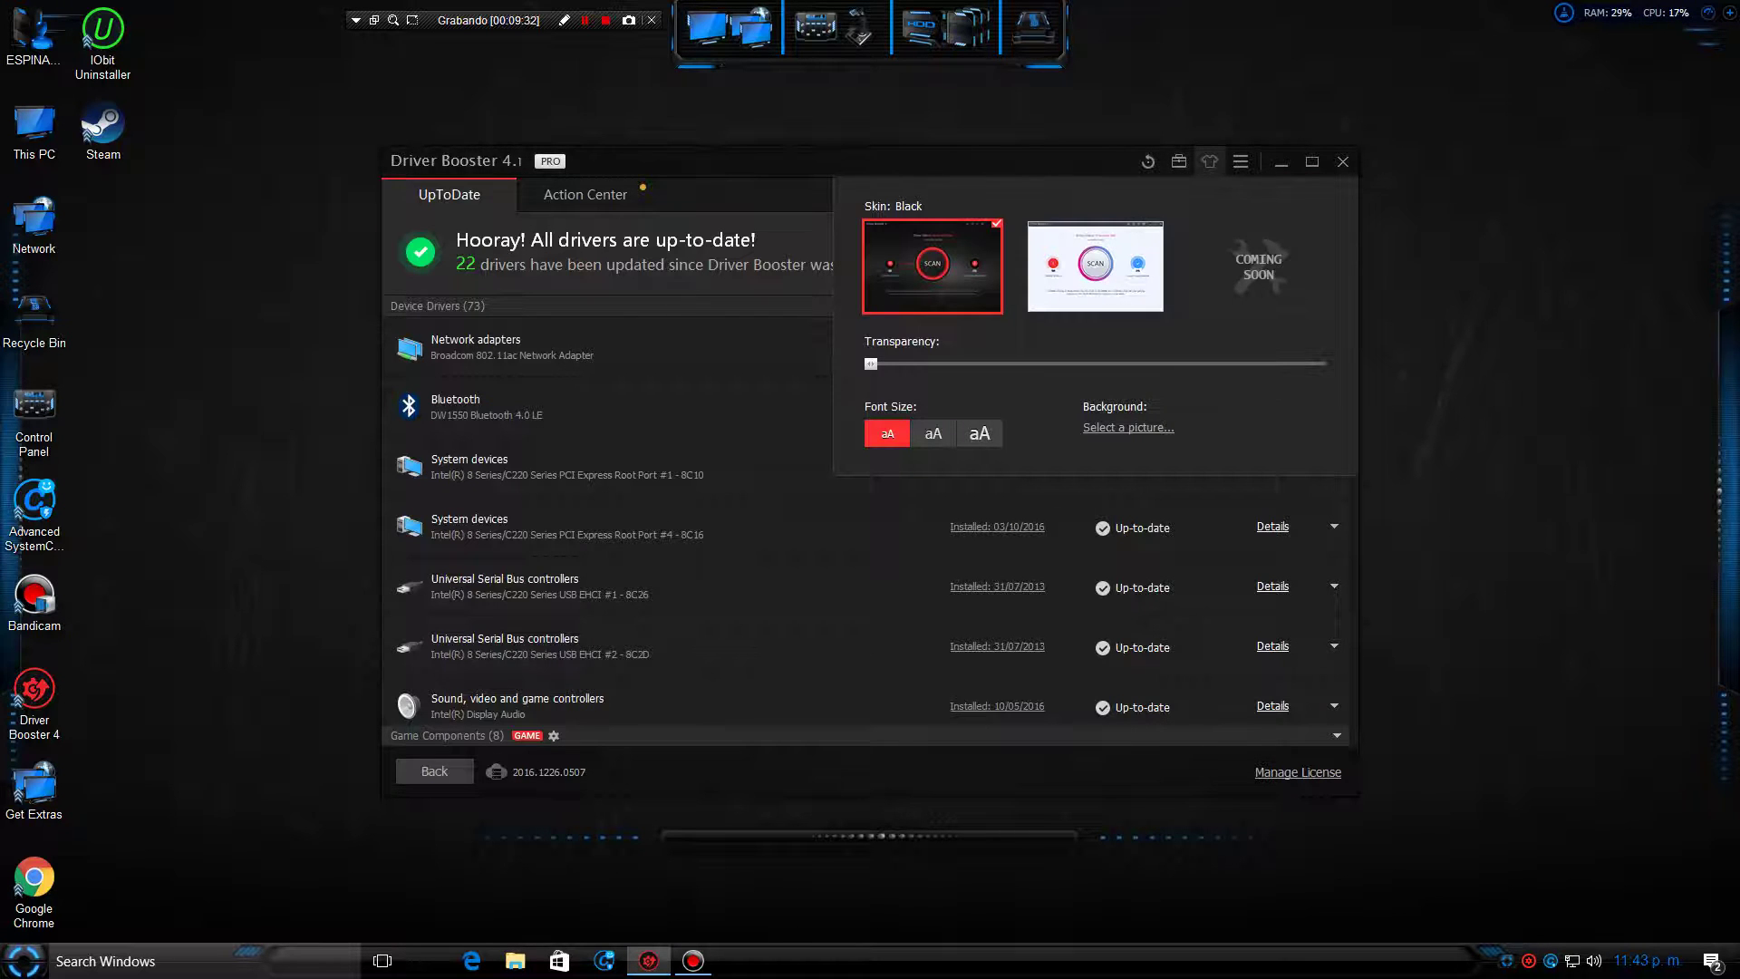
{"action": "left_click", "coordinate": [1087, 269]}
{"action": "left_click", "coordinate": [938, 269]}
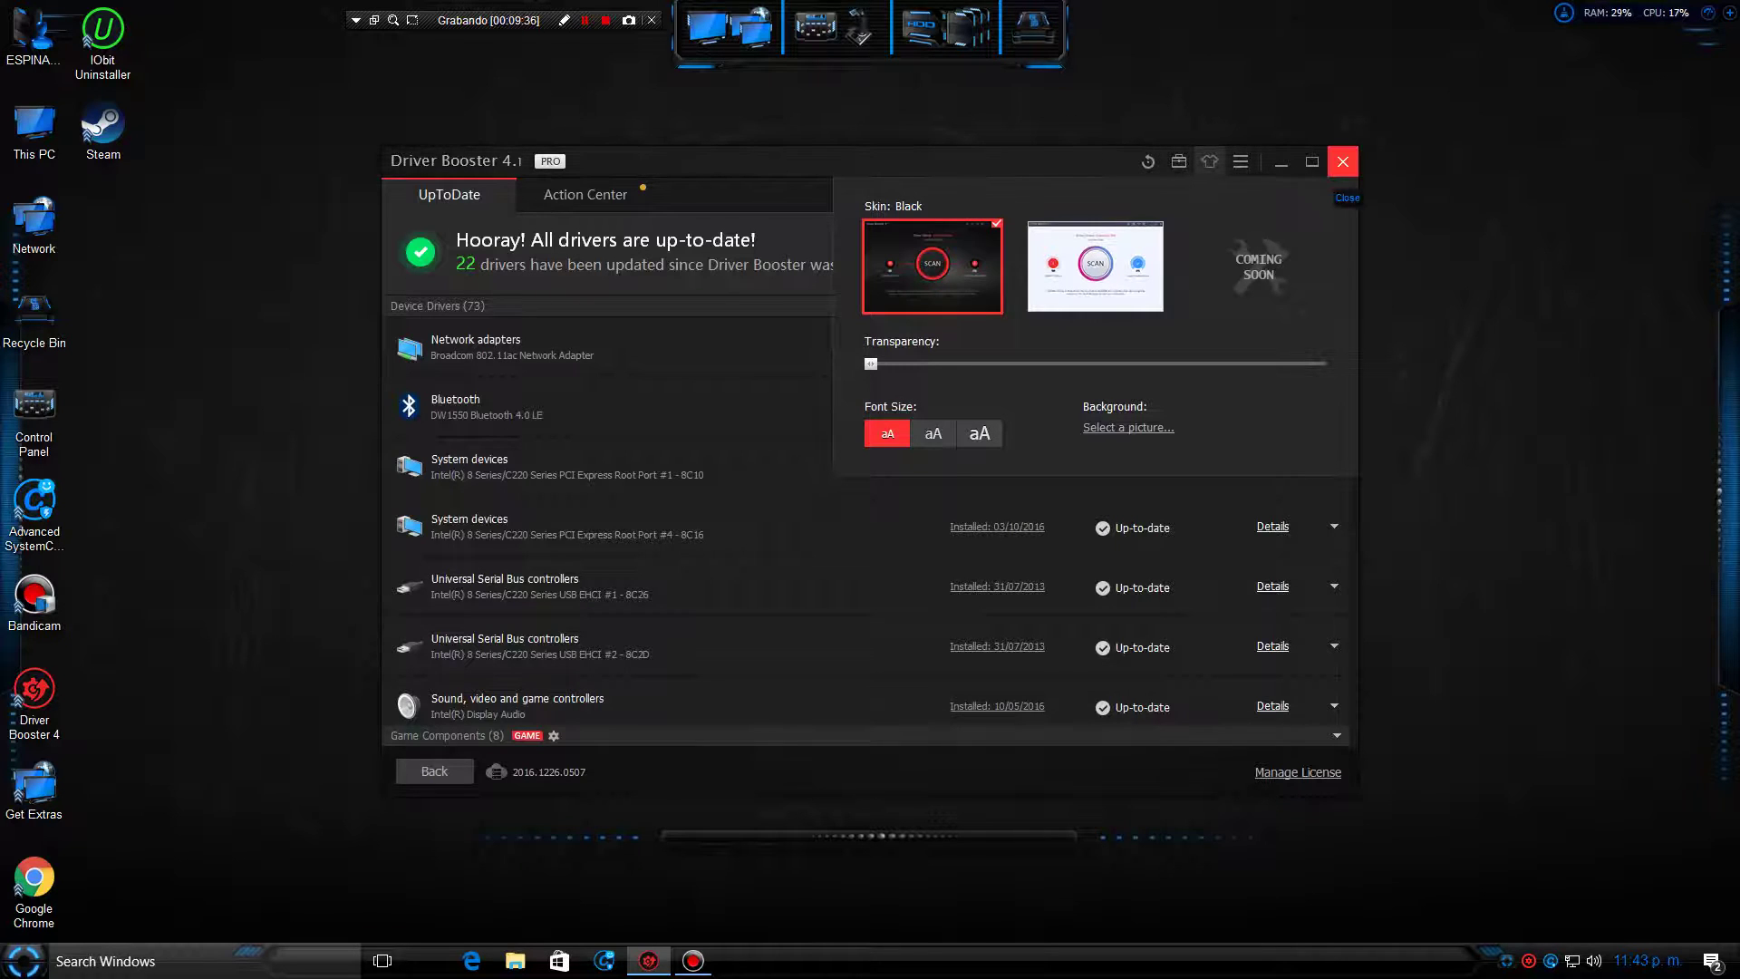
{"action": "left_click", "coordinate": [1342, 161]}
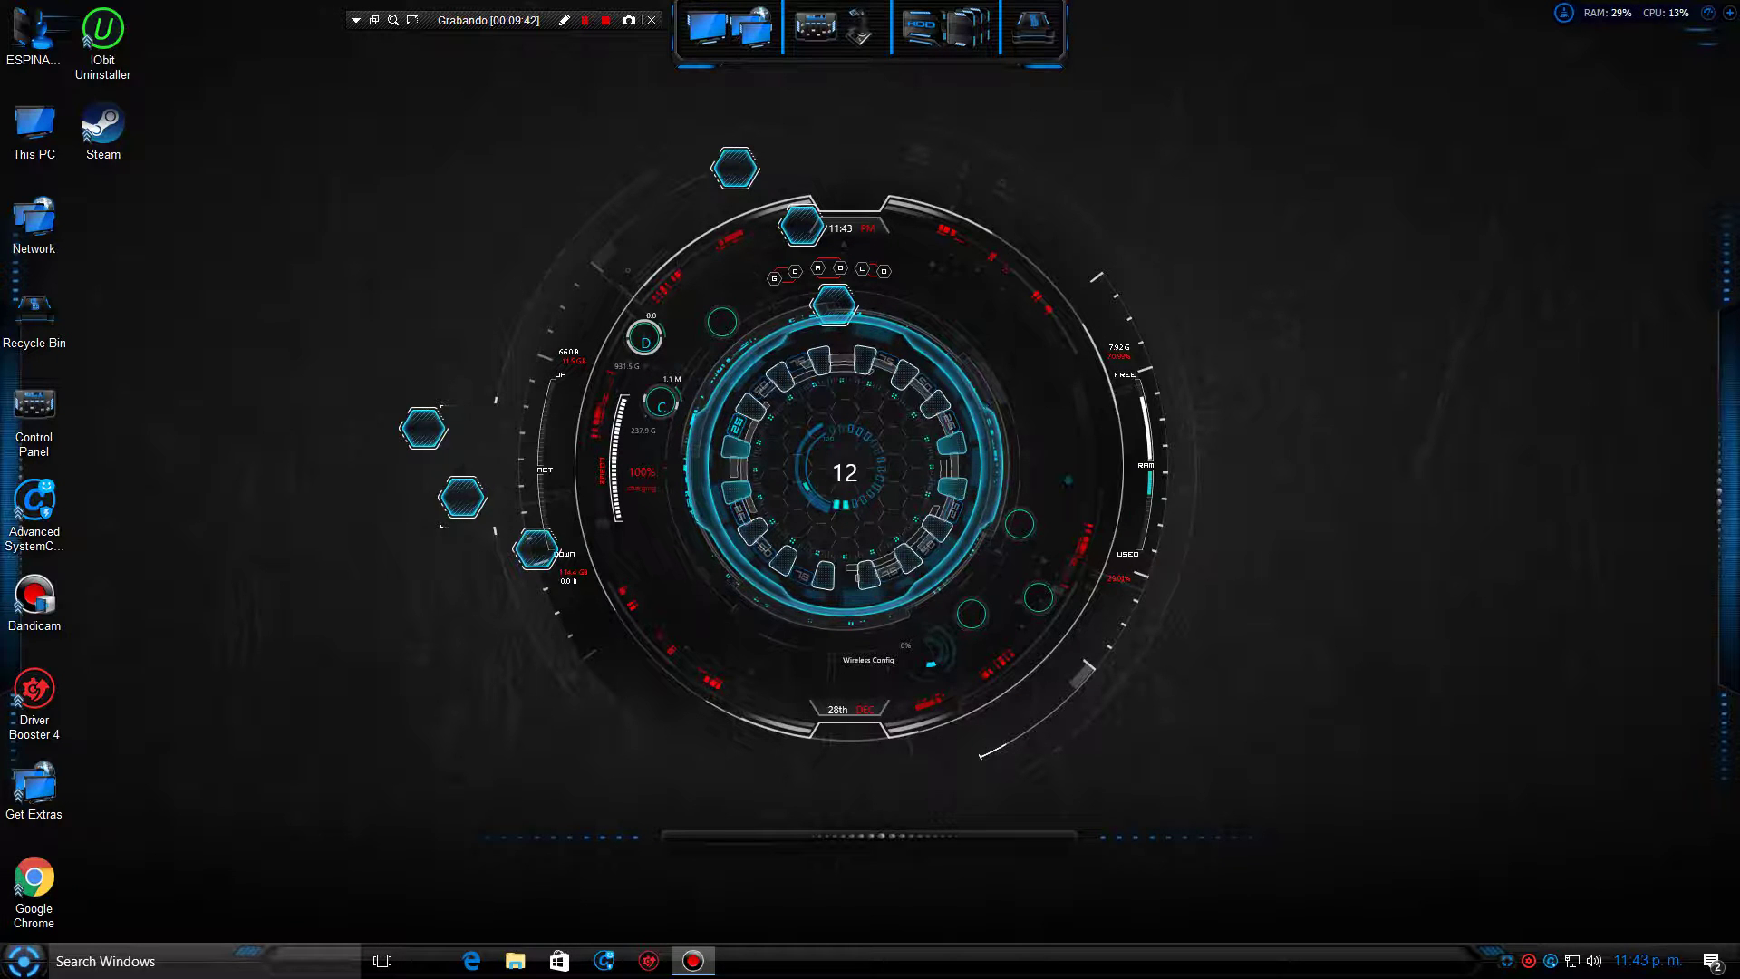
Open Settings and look at the System and Apps & features pages before returning home
{"action": "left_click", "coordinate": [25, 961]}
{"action": "key", "text": "Return"}
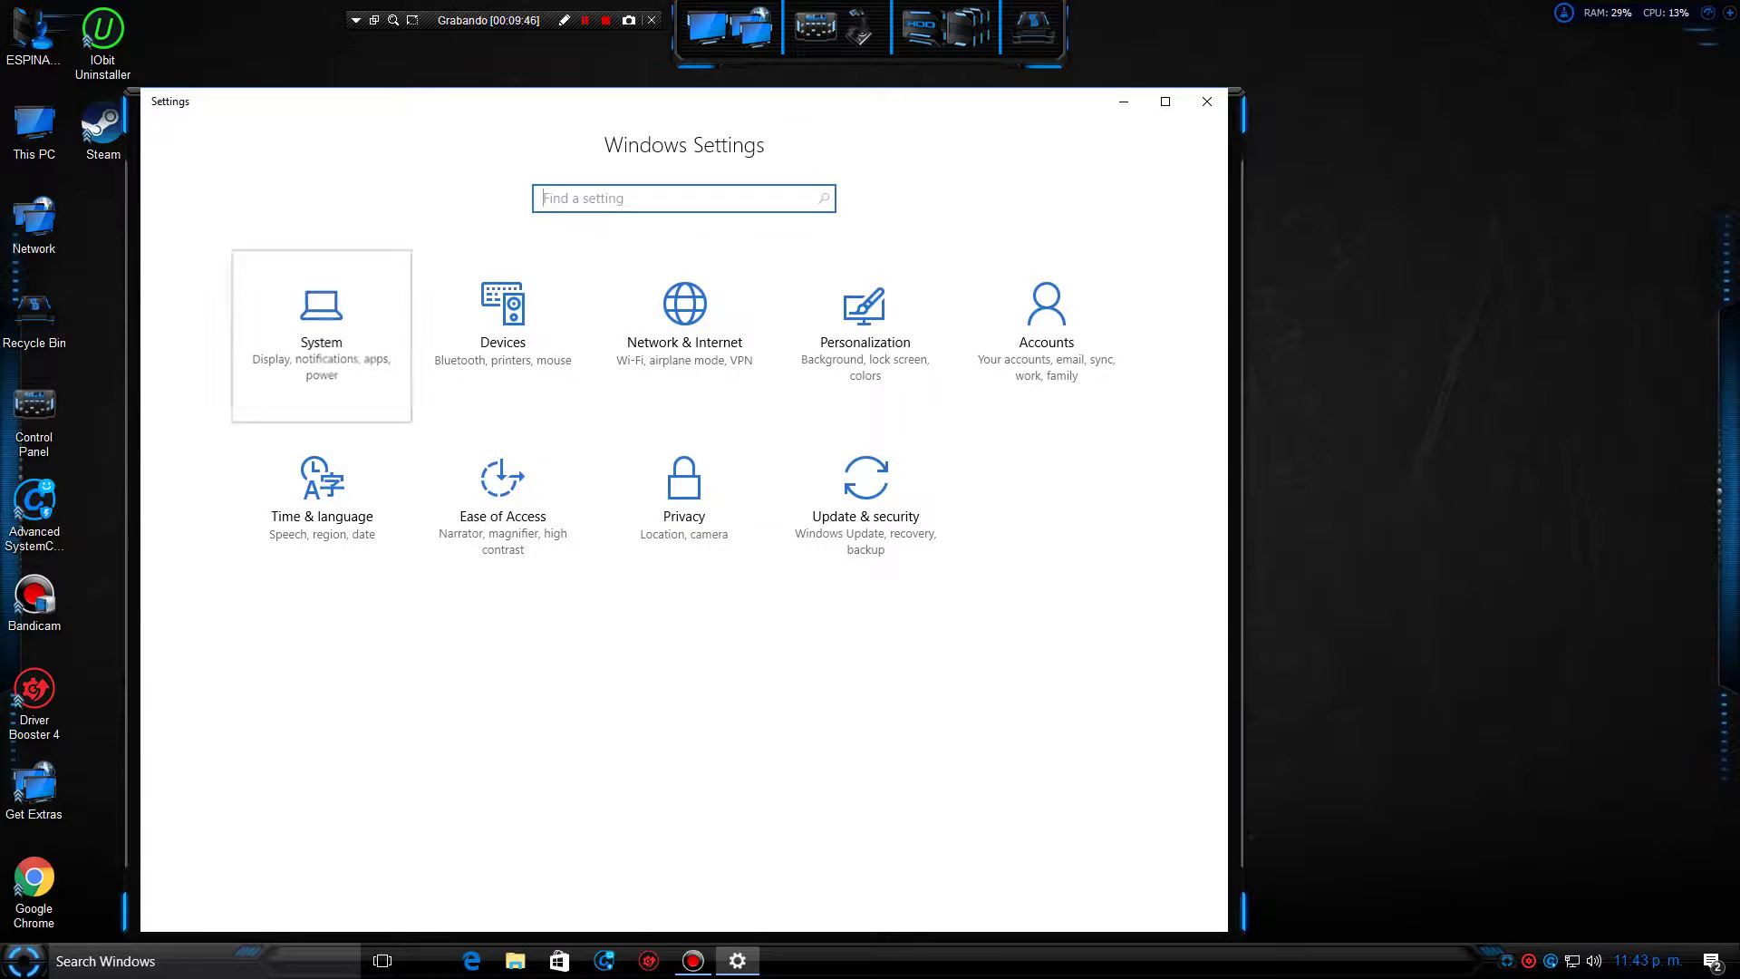
{"action": "left_click", "coordinate": [321, 335]}
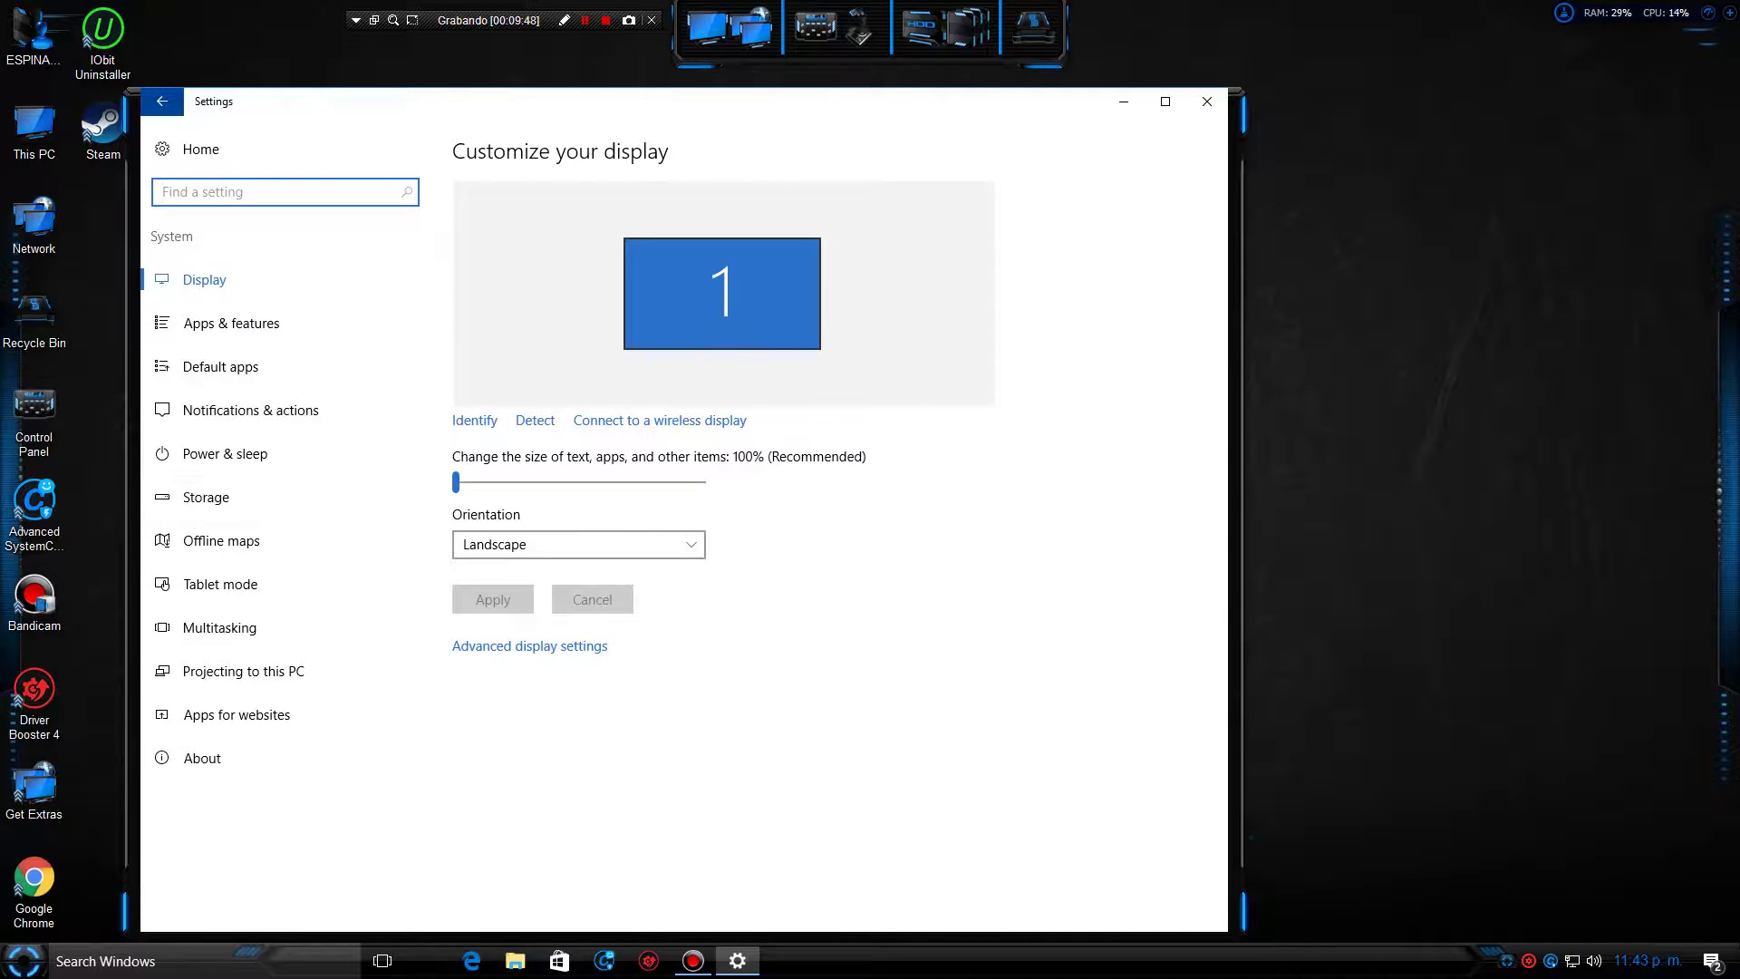
{"action": "left_click", "coordinate": [231, 322]}
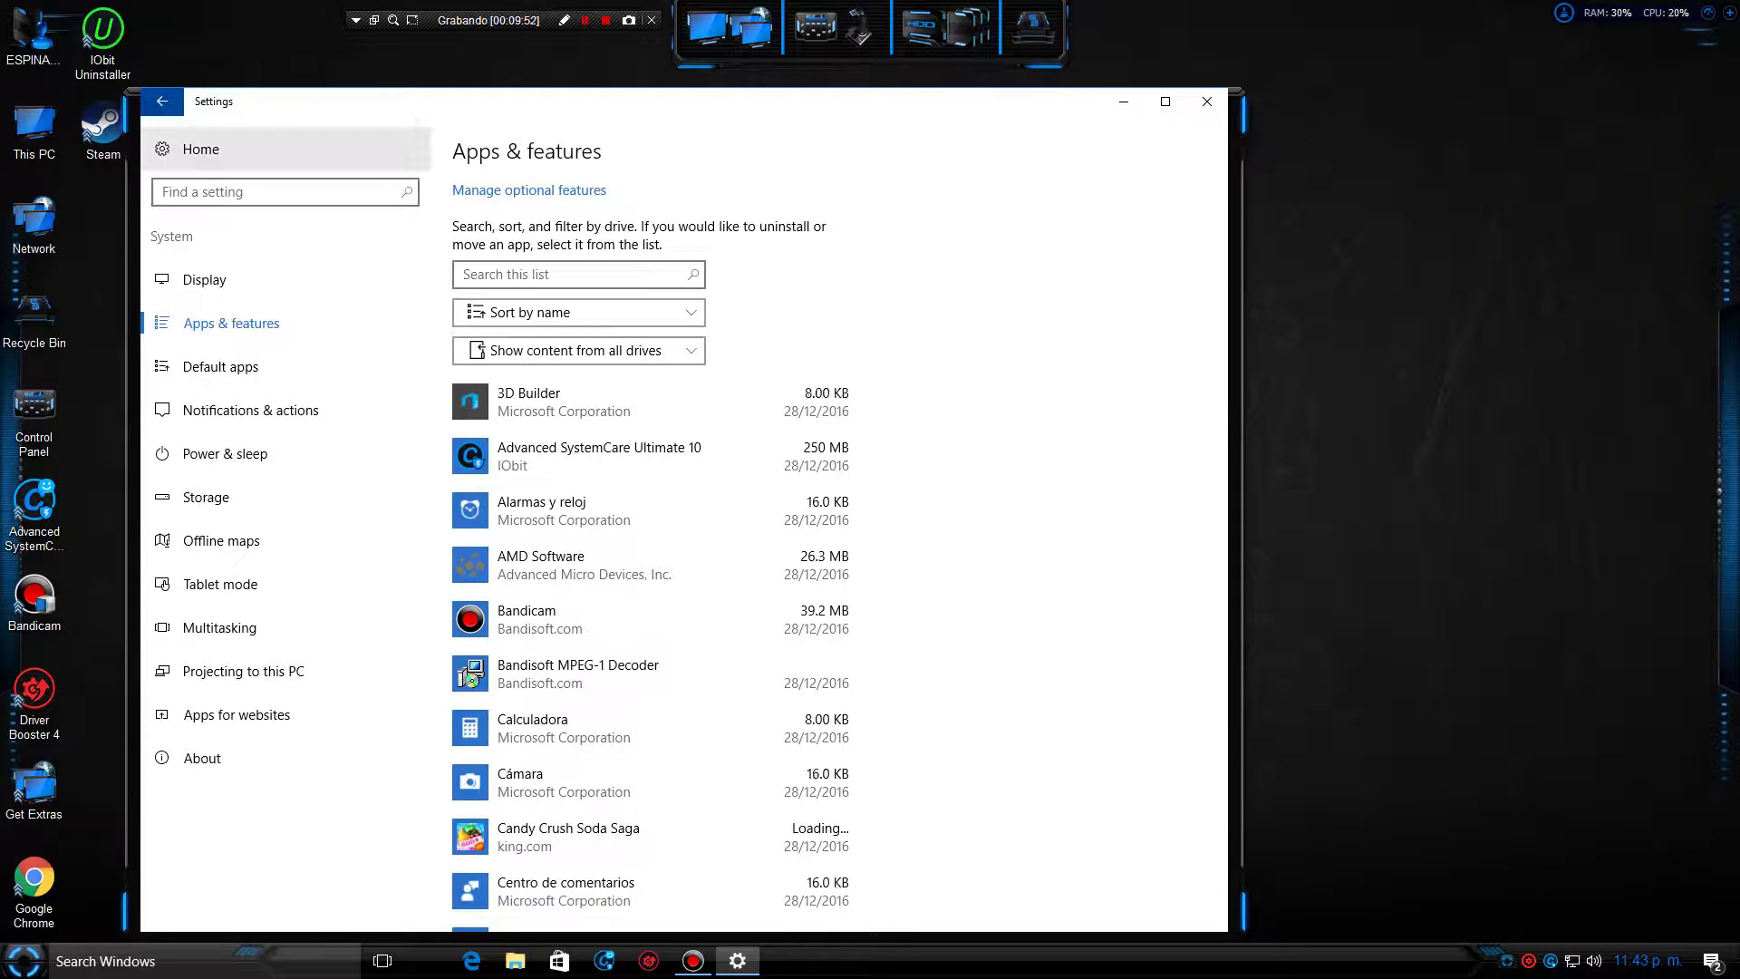
{"action": "left_click", "coordinate": [201, 149]}
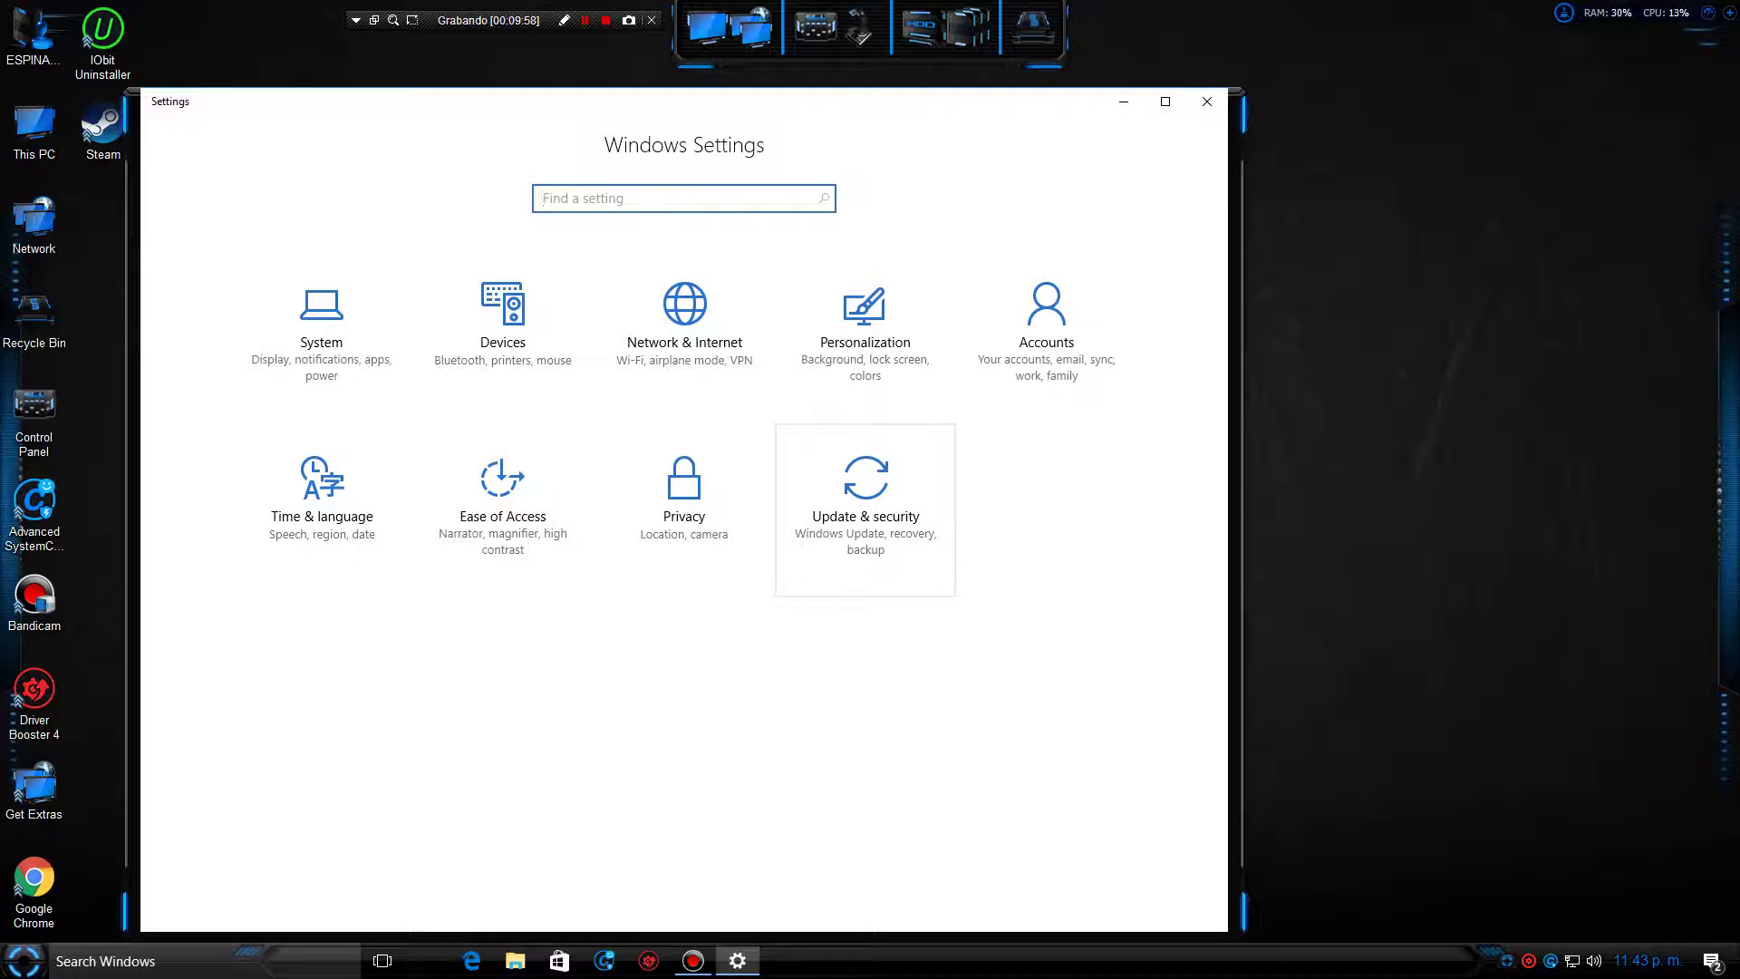
Step through Personalization's Colors, Lock screen, Themes and Start pages to Taskbar
{"action": "left_click", "coordinate": [865, 317]}
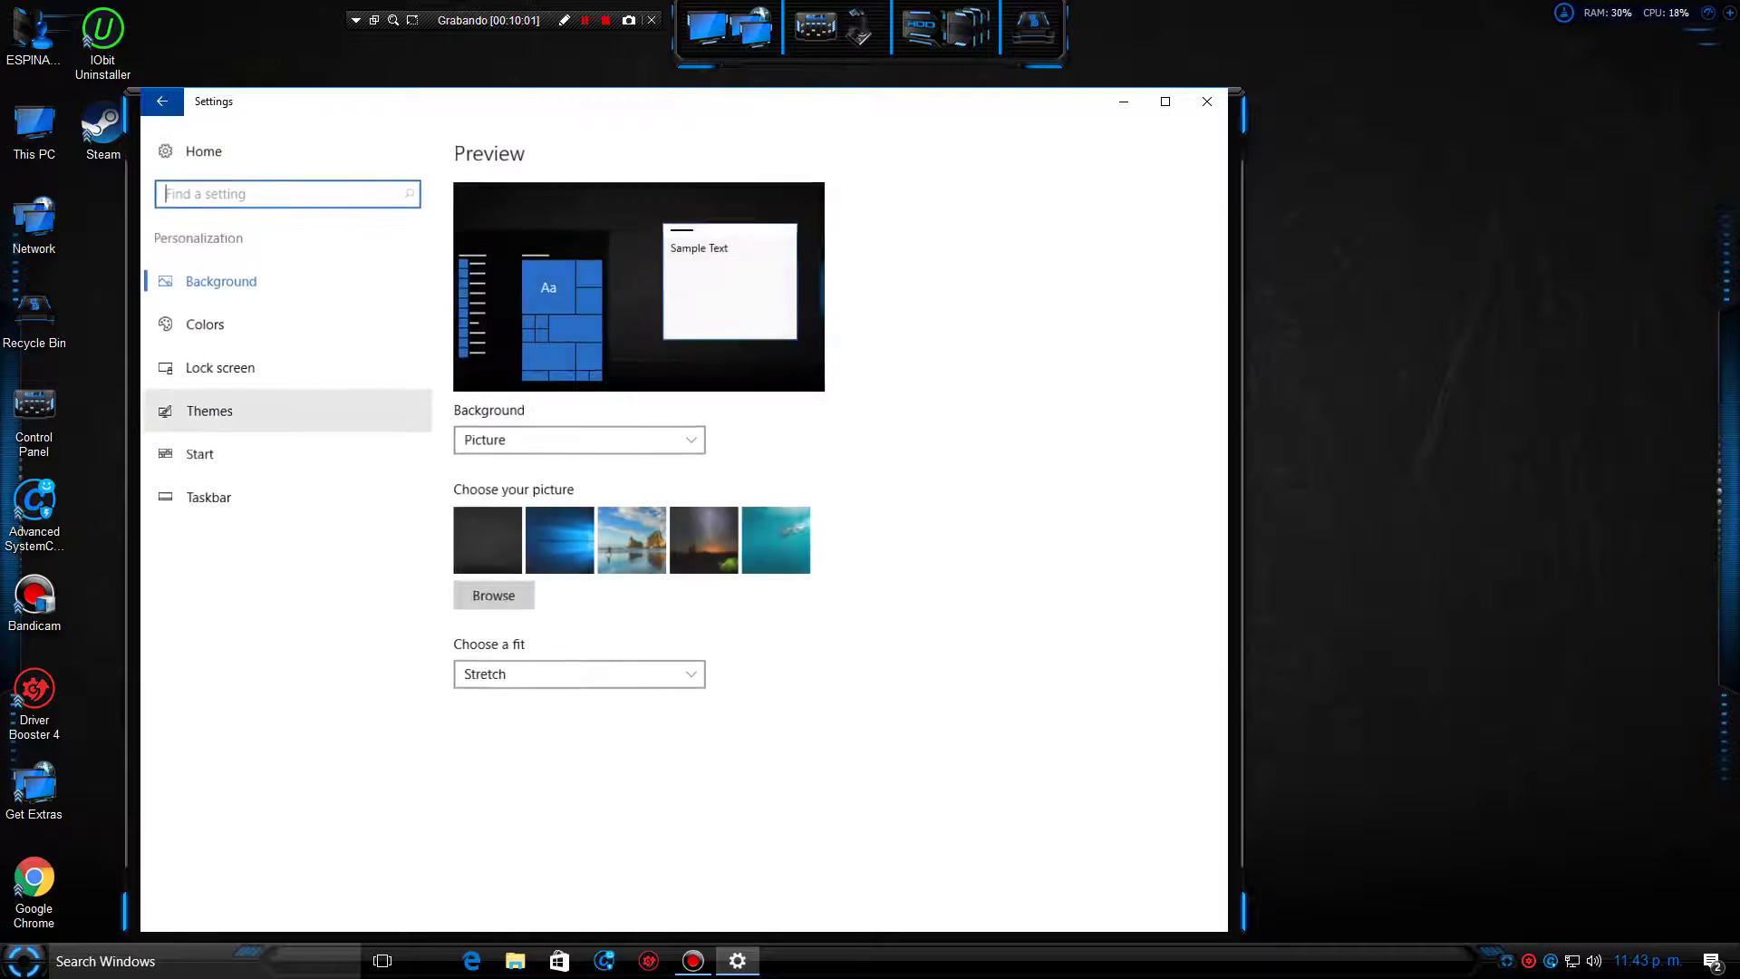
{"action": "left_click", "coordinate": [201, 322]}
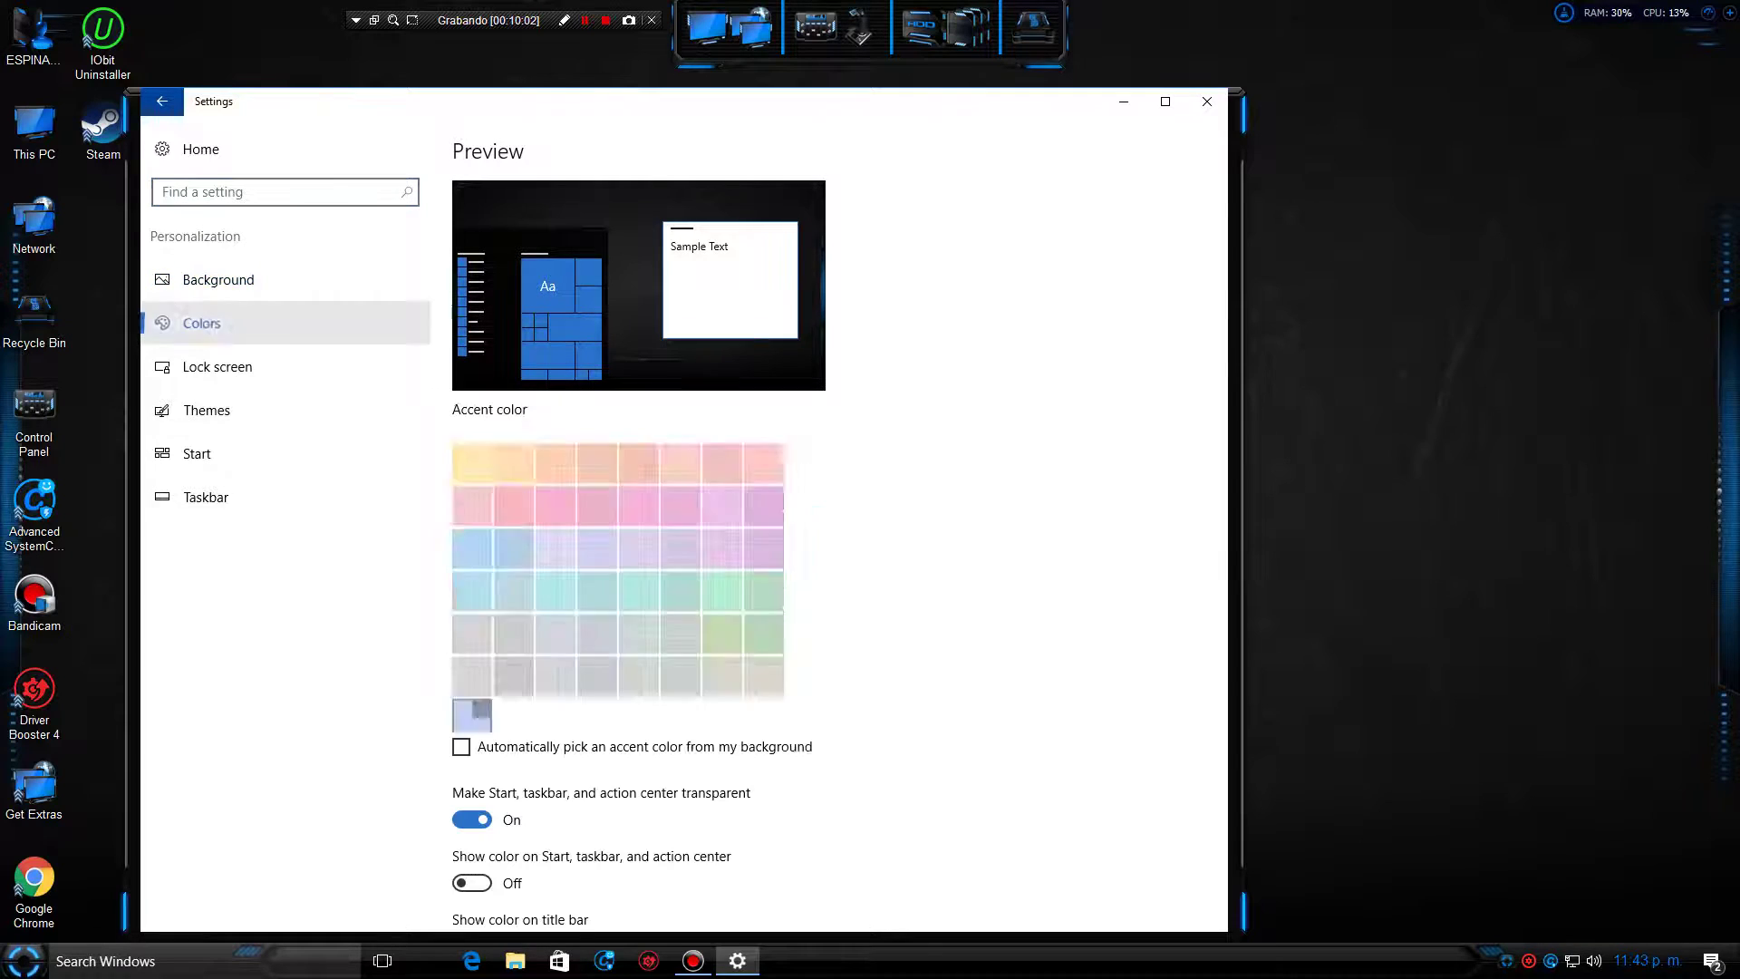
{"action": "left_click", "coordinate": [217, 366]}
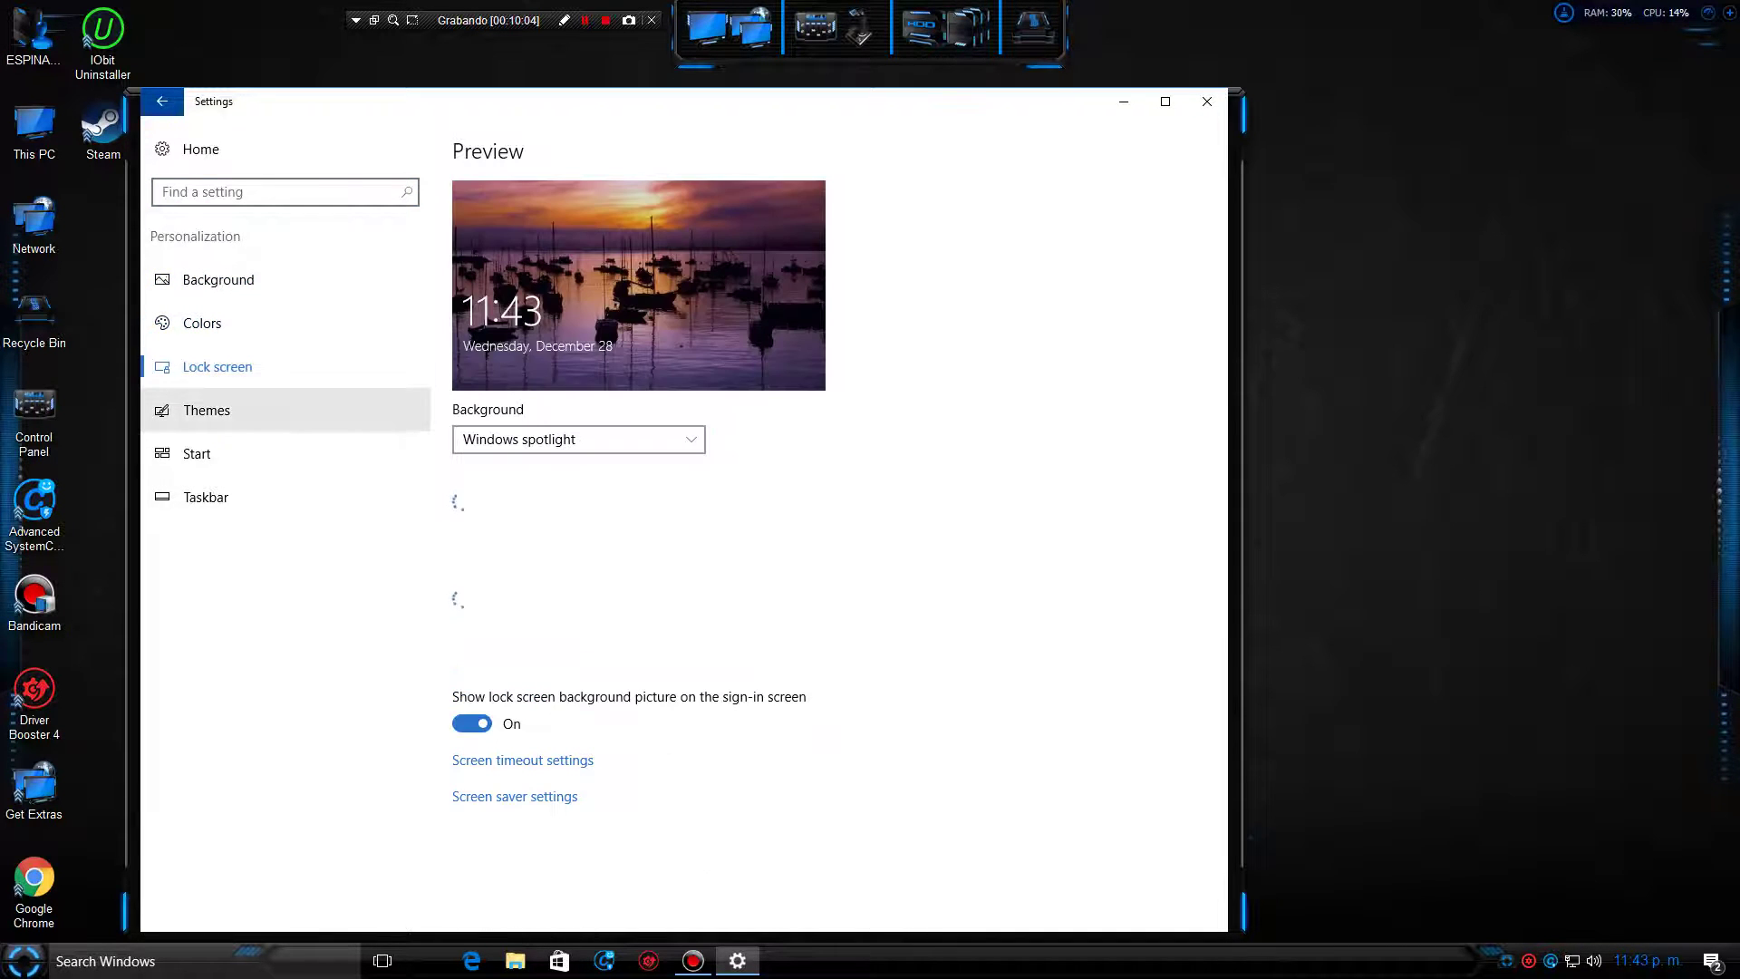
{"action": "left_click", "coordinate": [206, 409]}
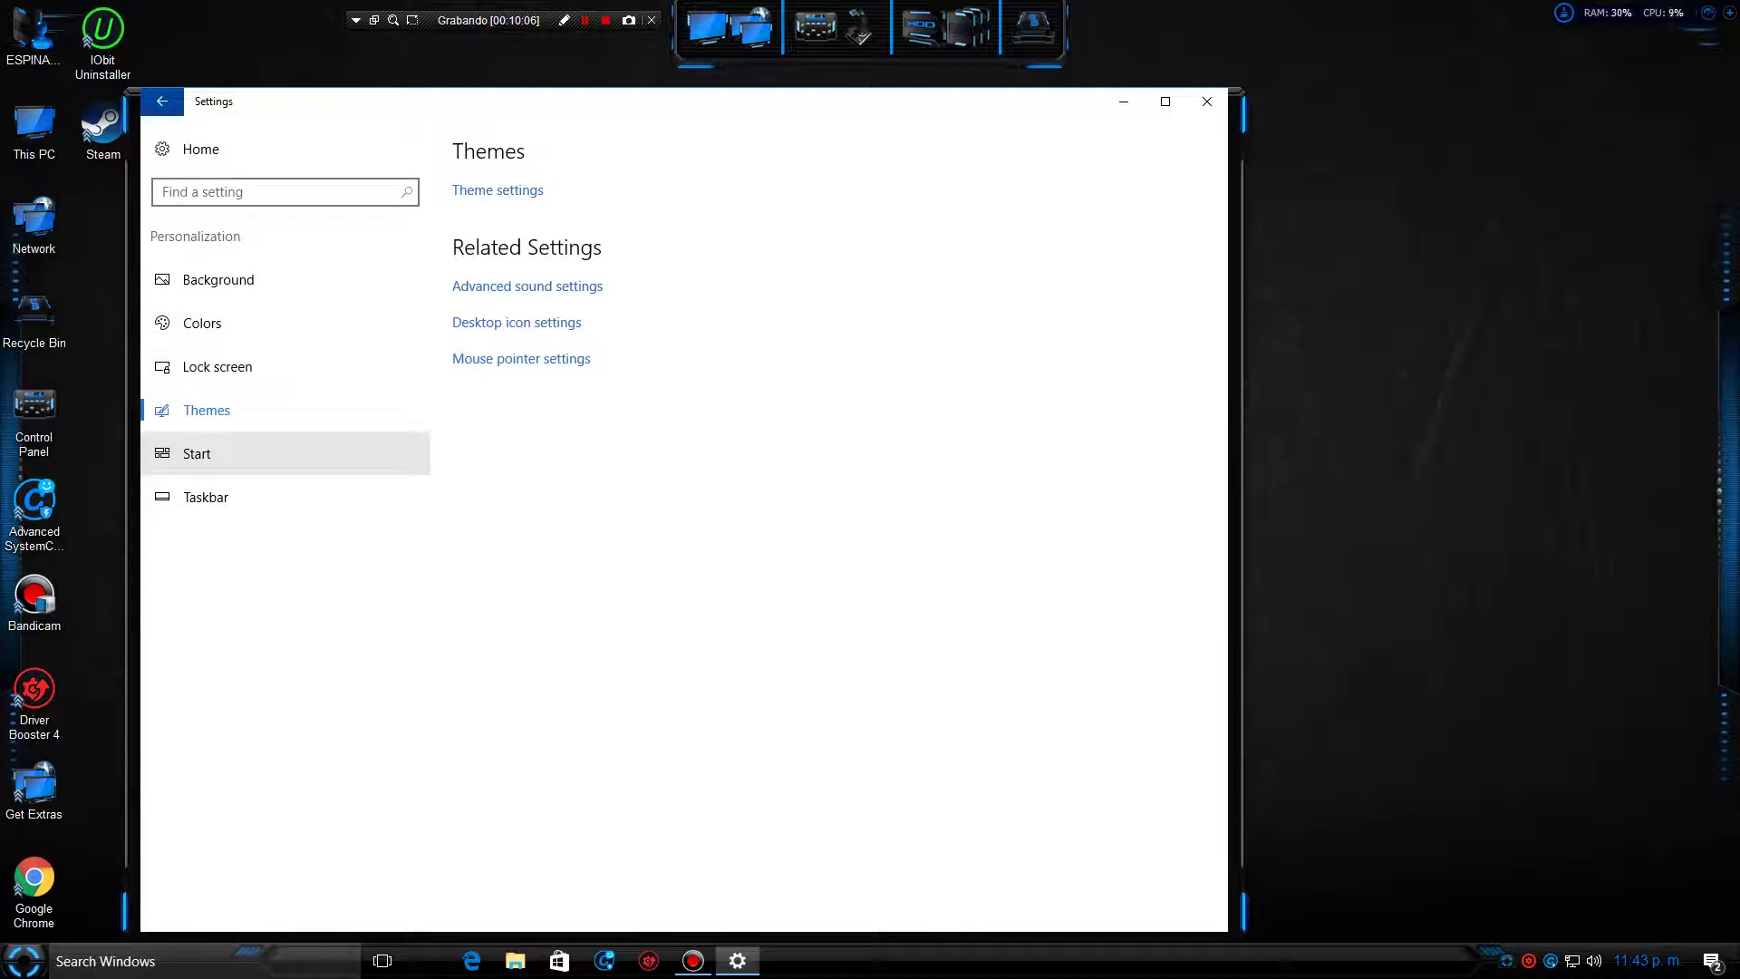
{"action": "left_click", "coordinate": [197, 453]}
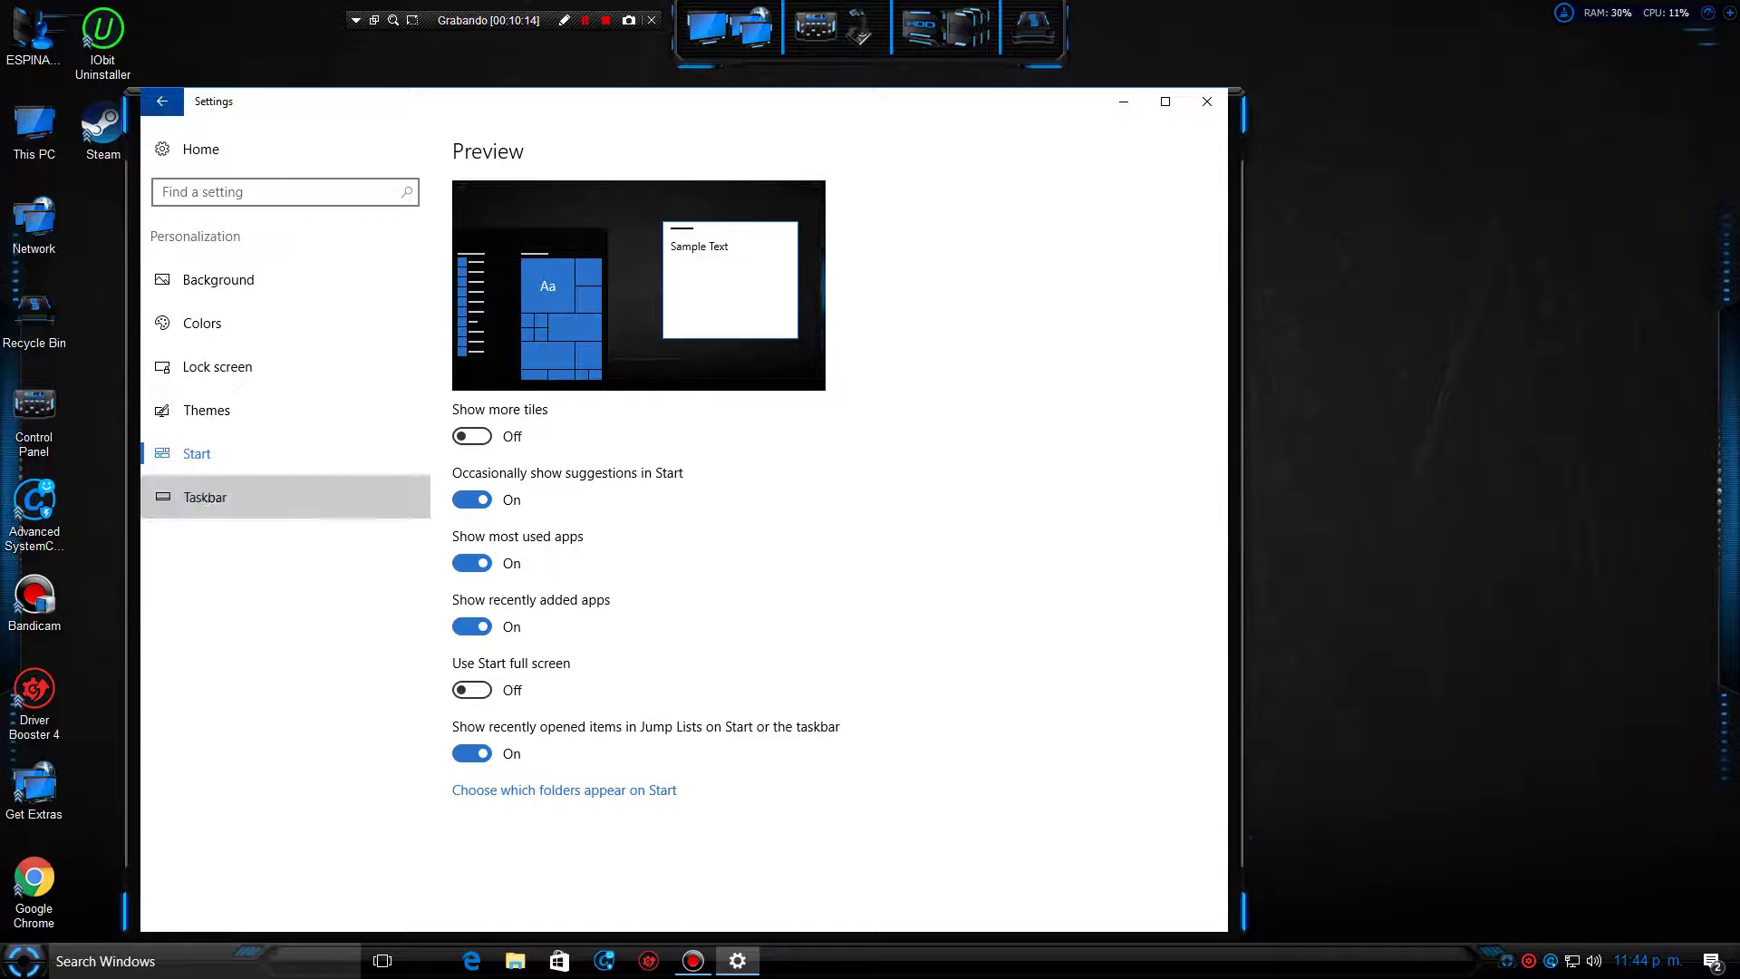
{"action": "left_click", "coordinate": [206, 496]}
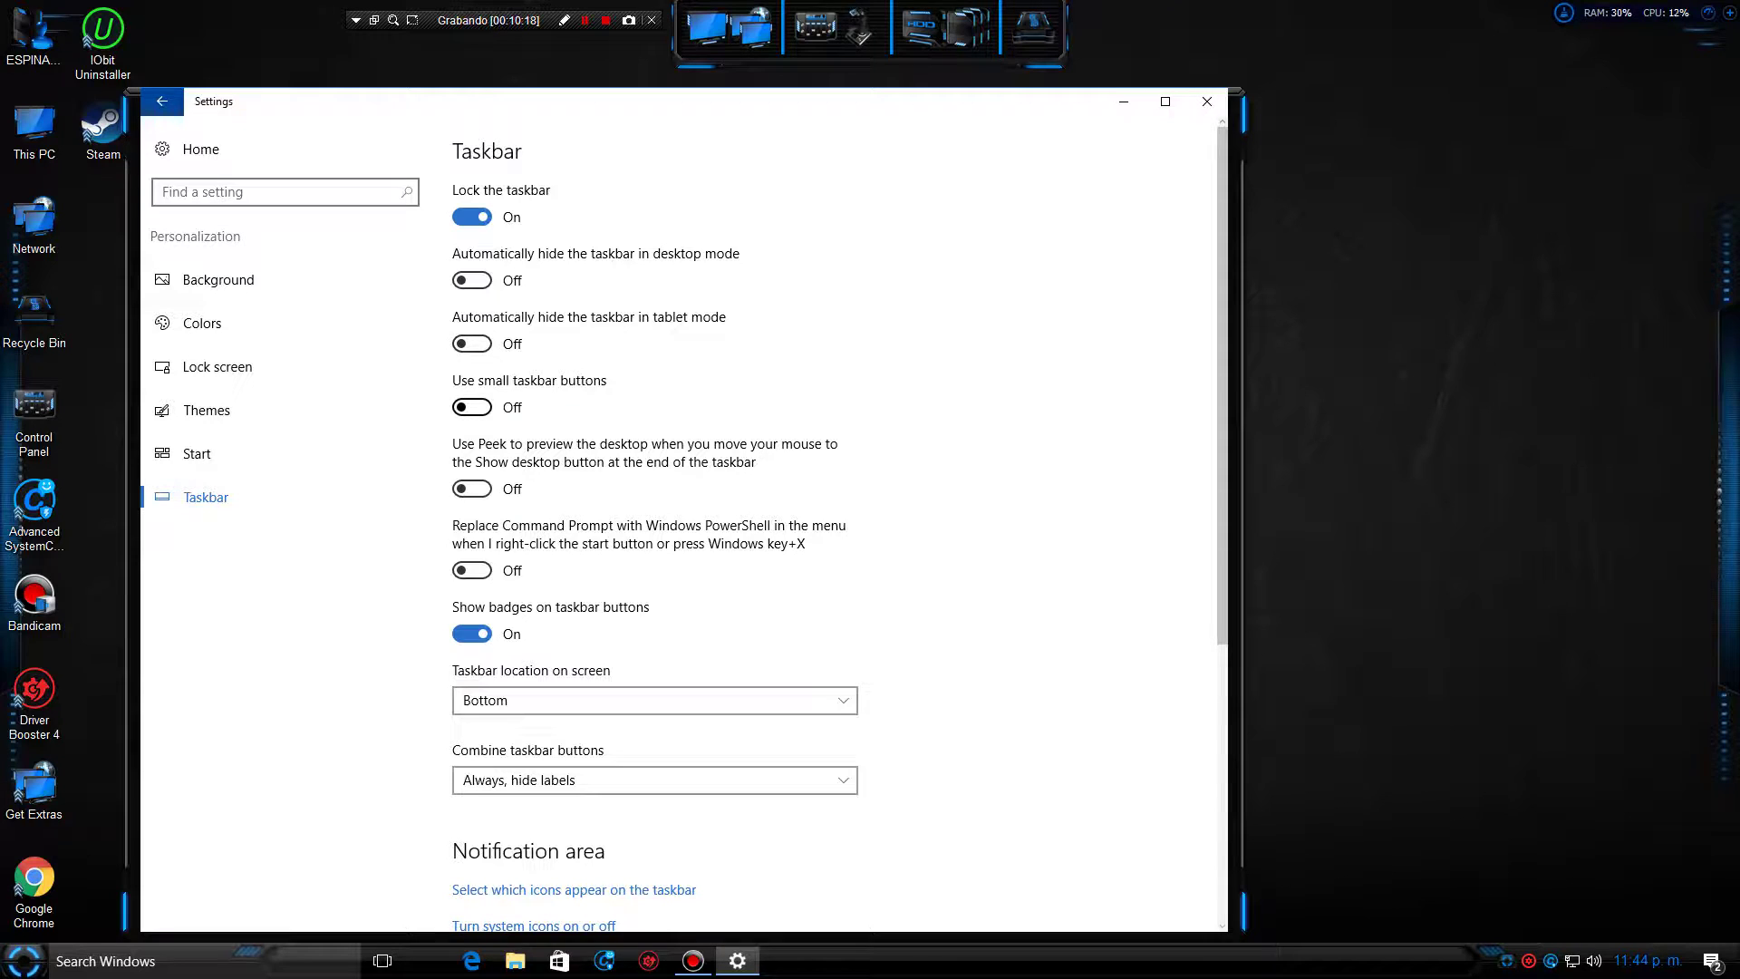
Turn on small taskbar buttons and set the taskbar location to Left
{"action": "left_click", "coordinate": [472, 406]}
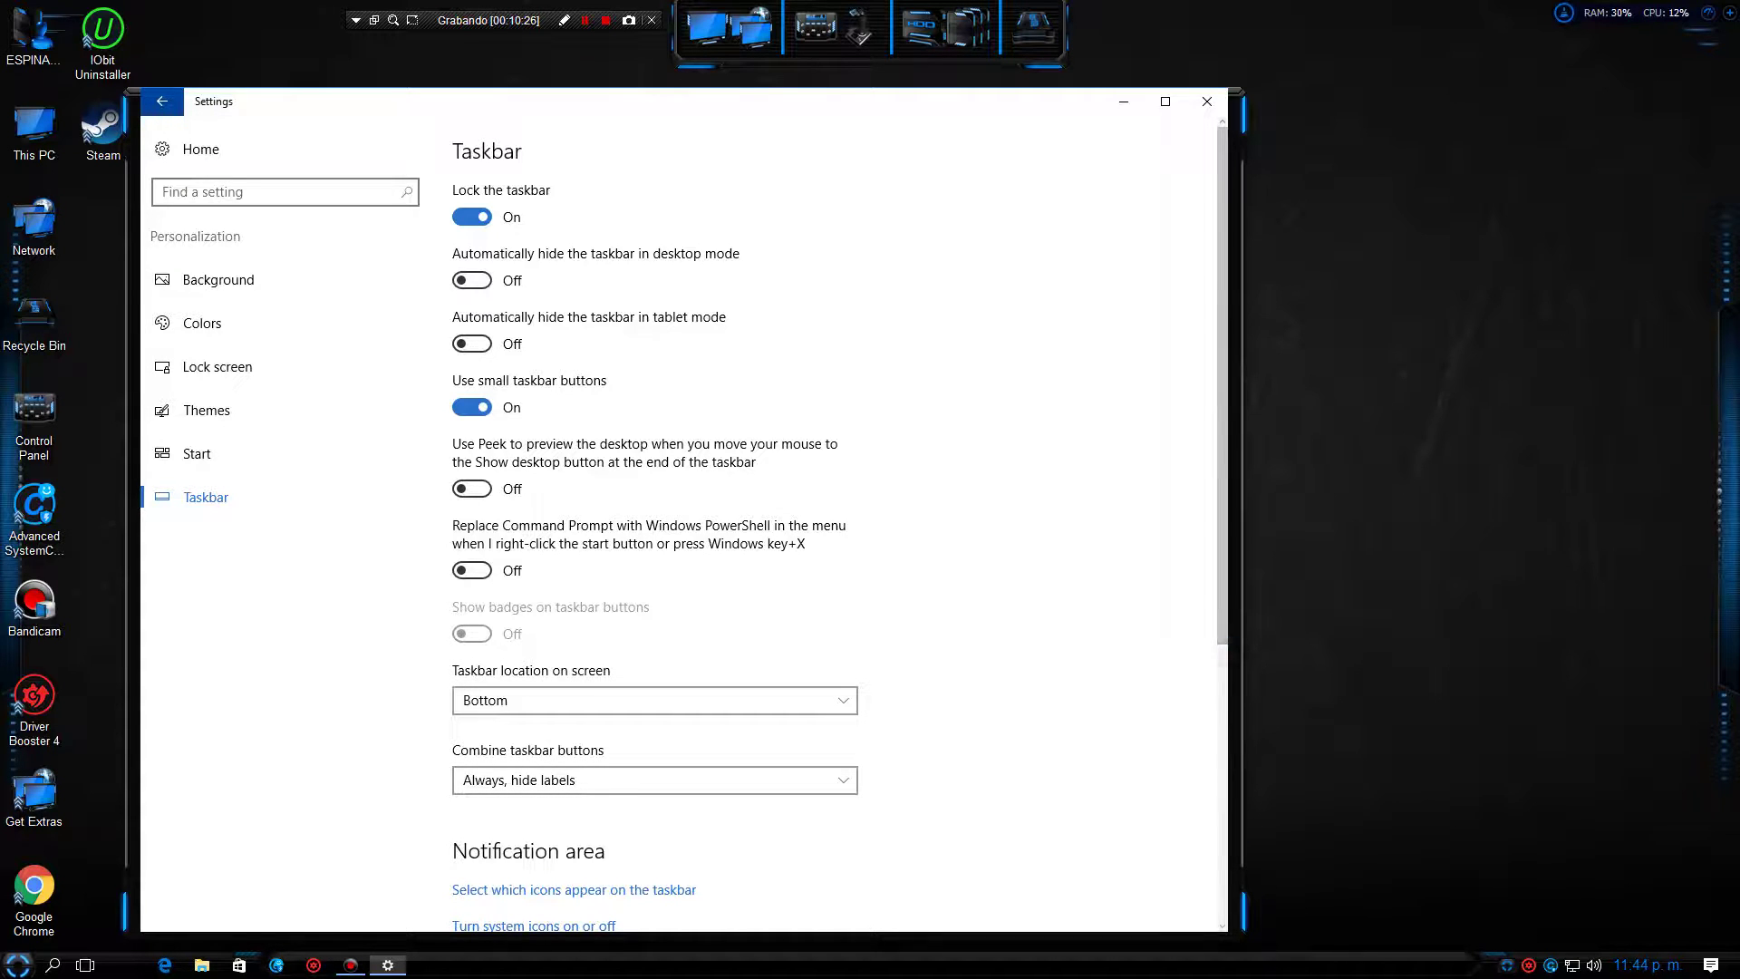
{"action": "left_click", "coordinate": [654, 700]}
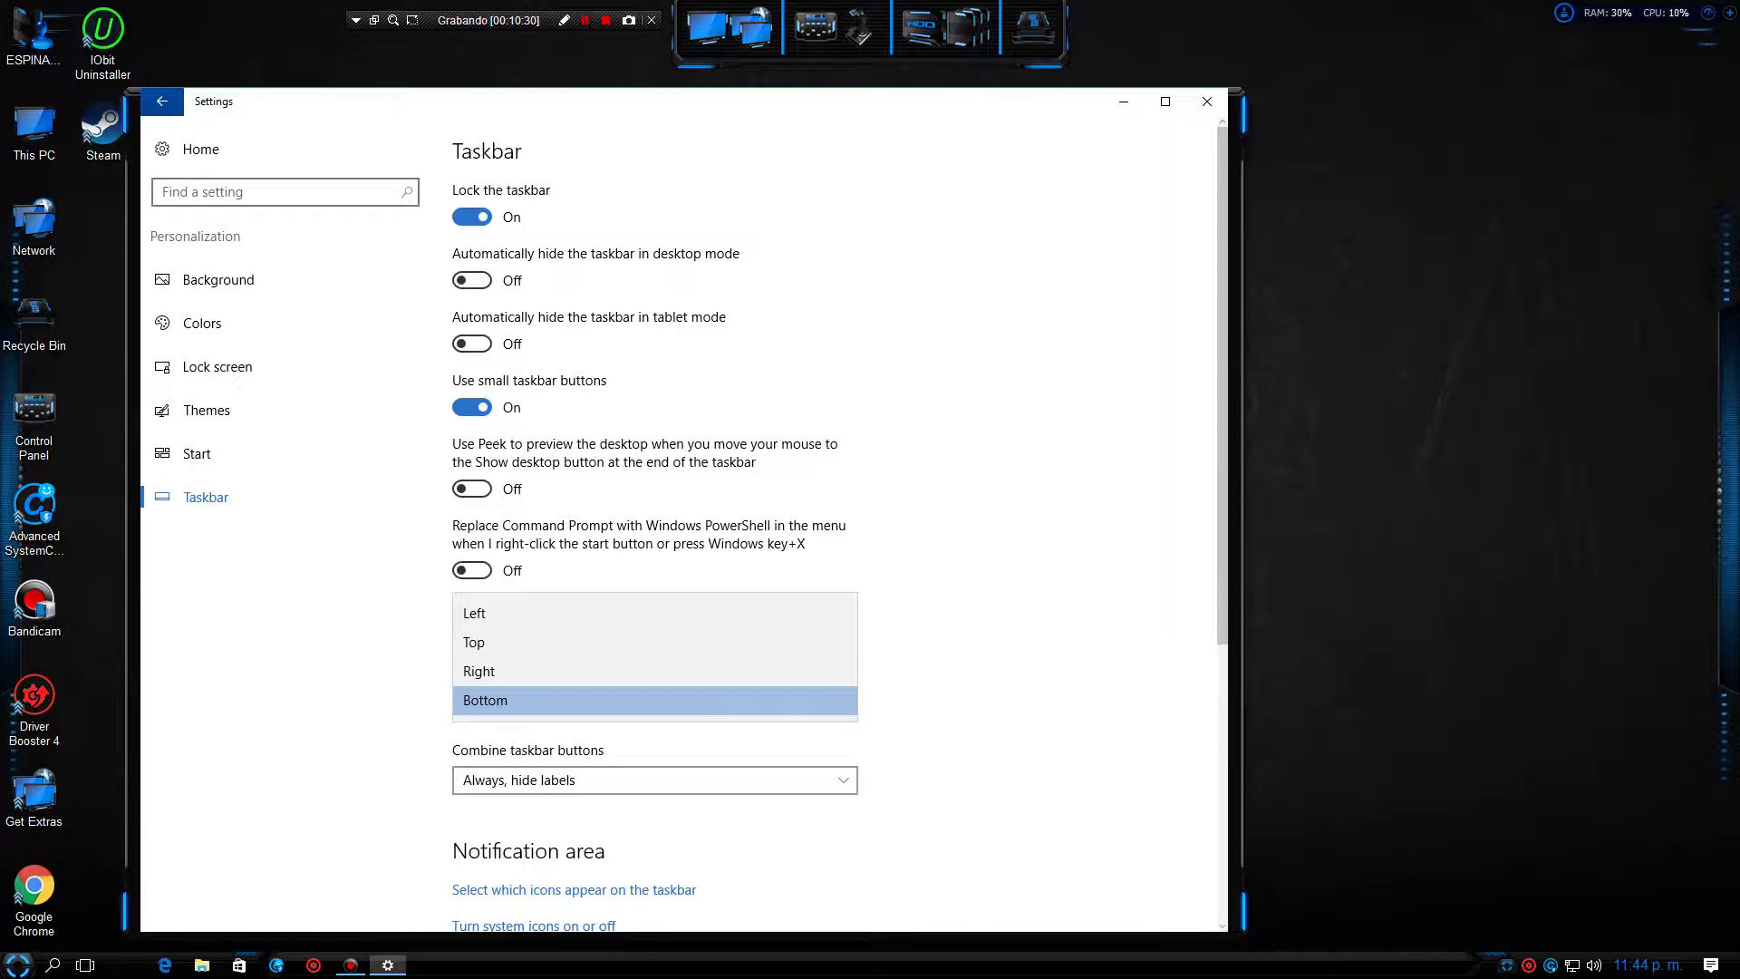
{"action": "key", "text": "Up"}
{"action": "key", "text": "Up"}
{"action": "key", "text": "Up"}
{"action": "key", "text": "Return"}
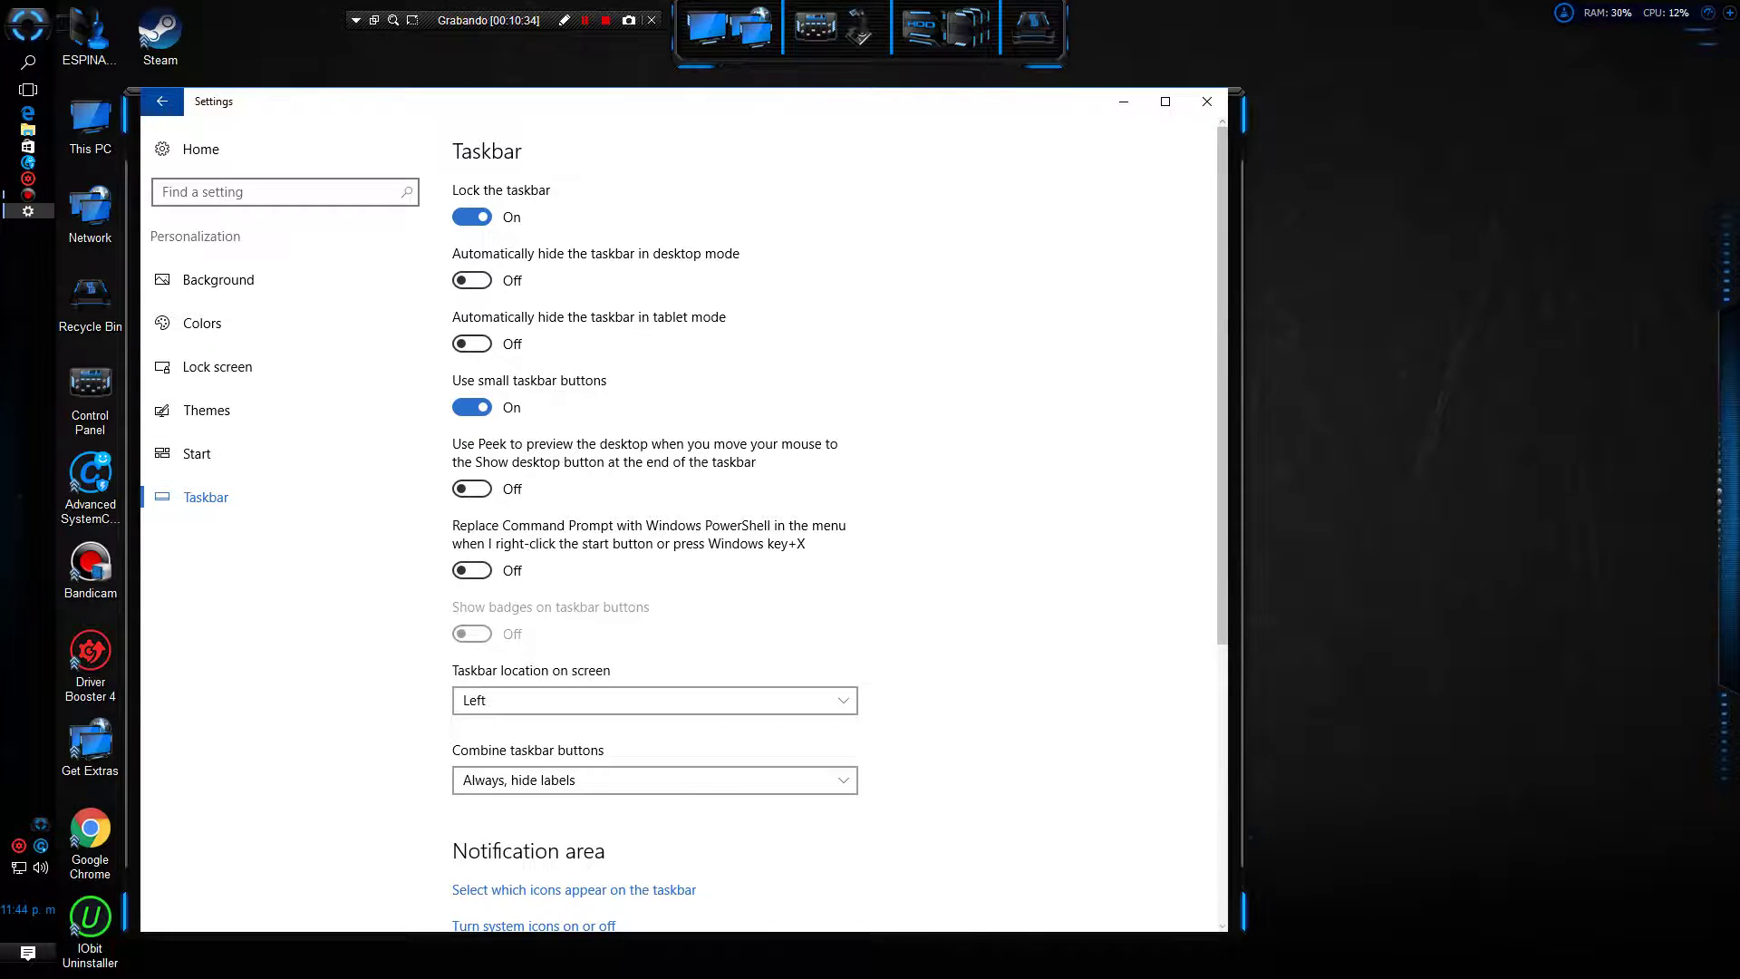
Keep Combine taskbar buttons at Always, hide labels, review the page, and close Settings
{"action": "left_click_drag", "start_coordinate": [525, 105], "coordinate": [734, 102]}
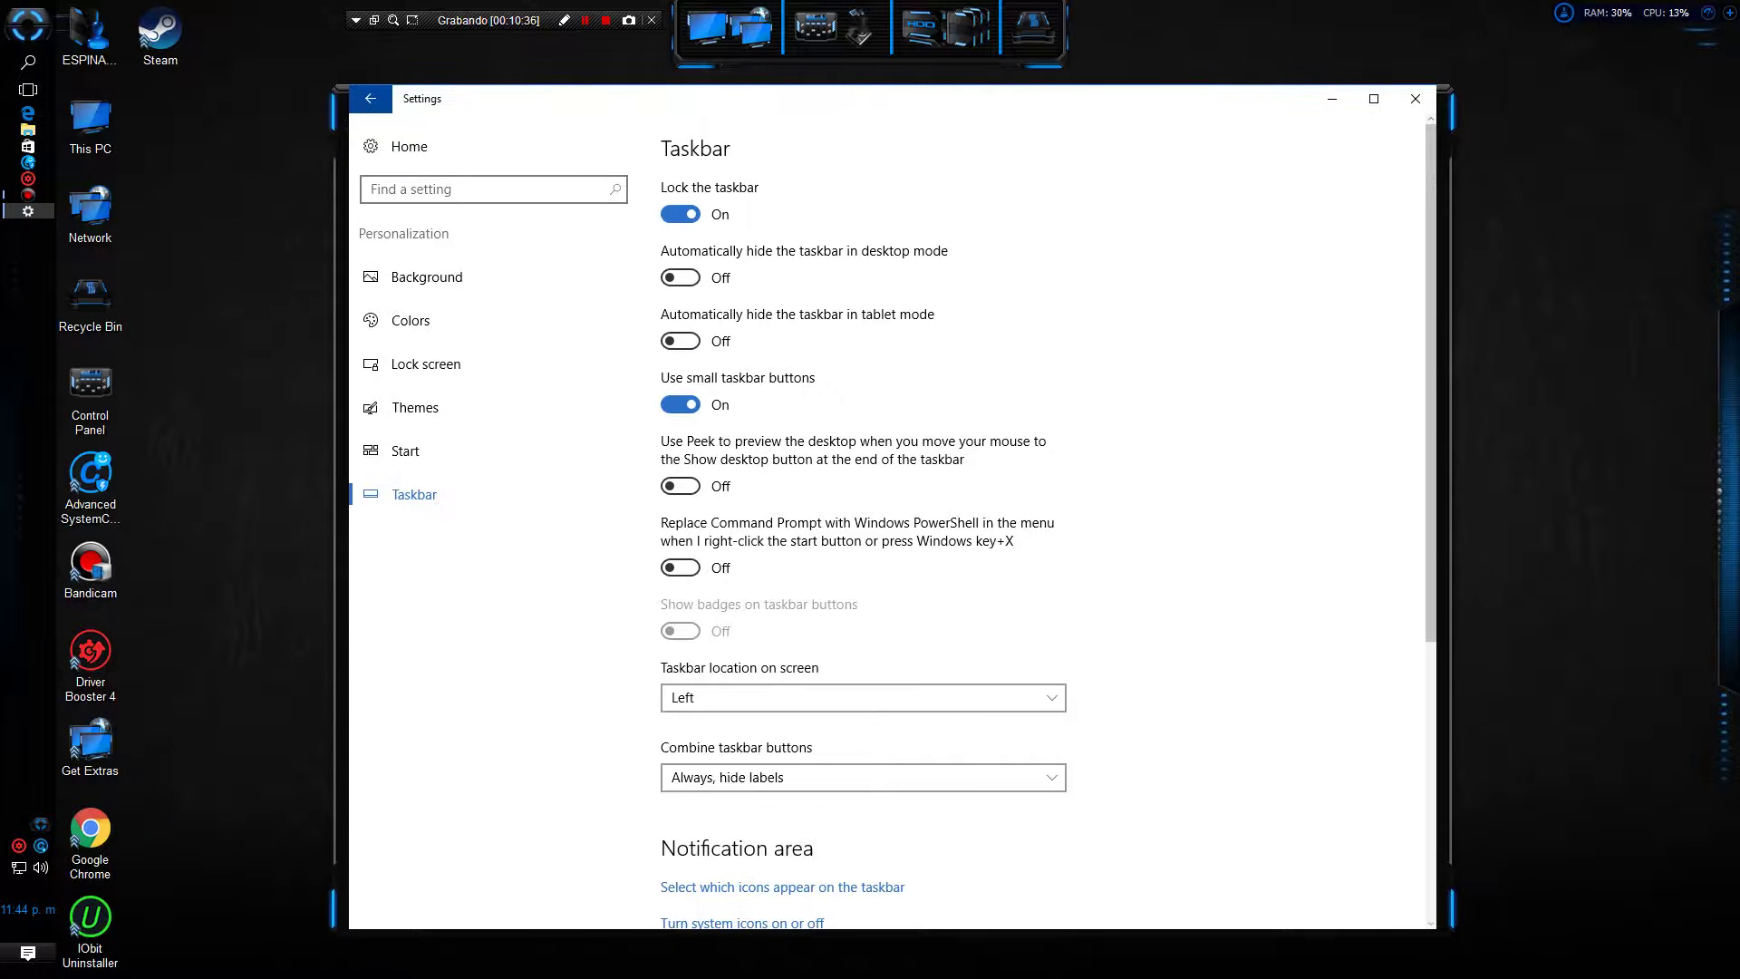
{"action": "left_click", "coordinate": [862, 778]}
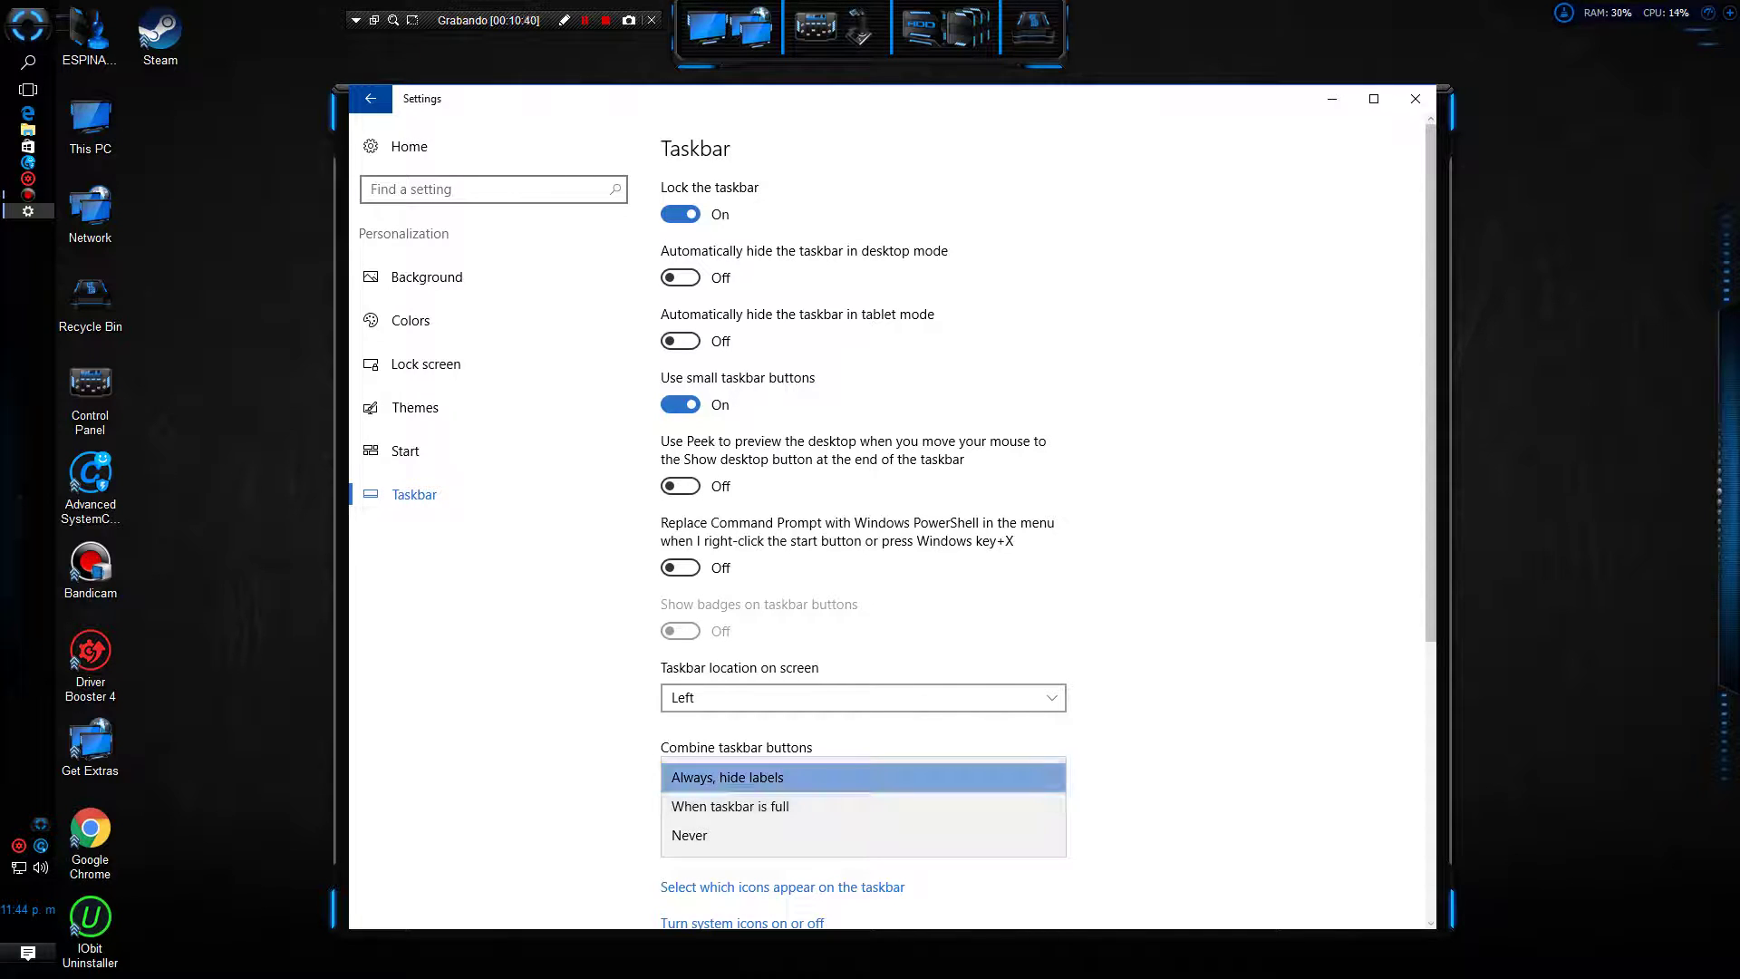
{"action": "left_click", "coordinate": [862, 778]}
{"action": "scroll", "coordinate": [863, 580], "scroll_direction": "down", "scroll_amount": 3}
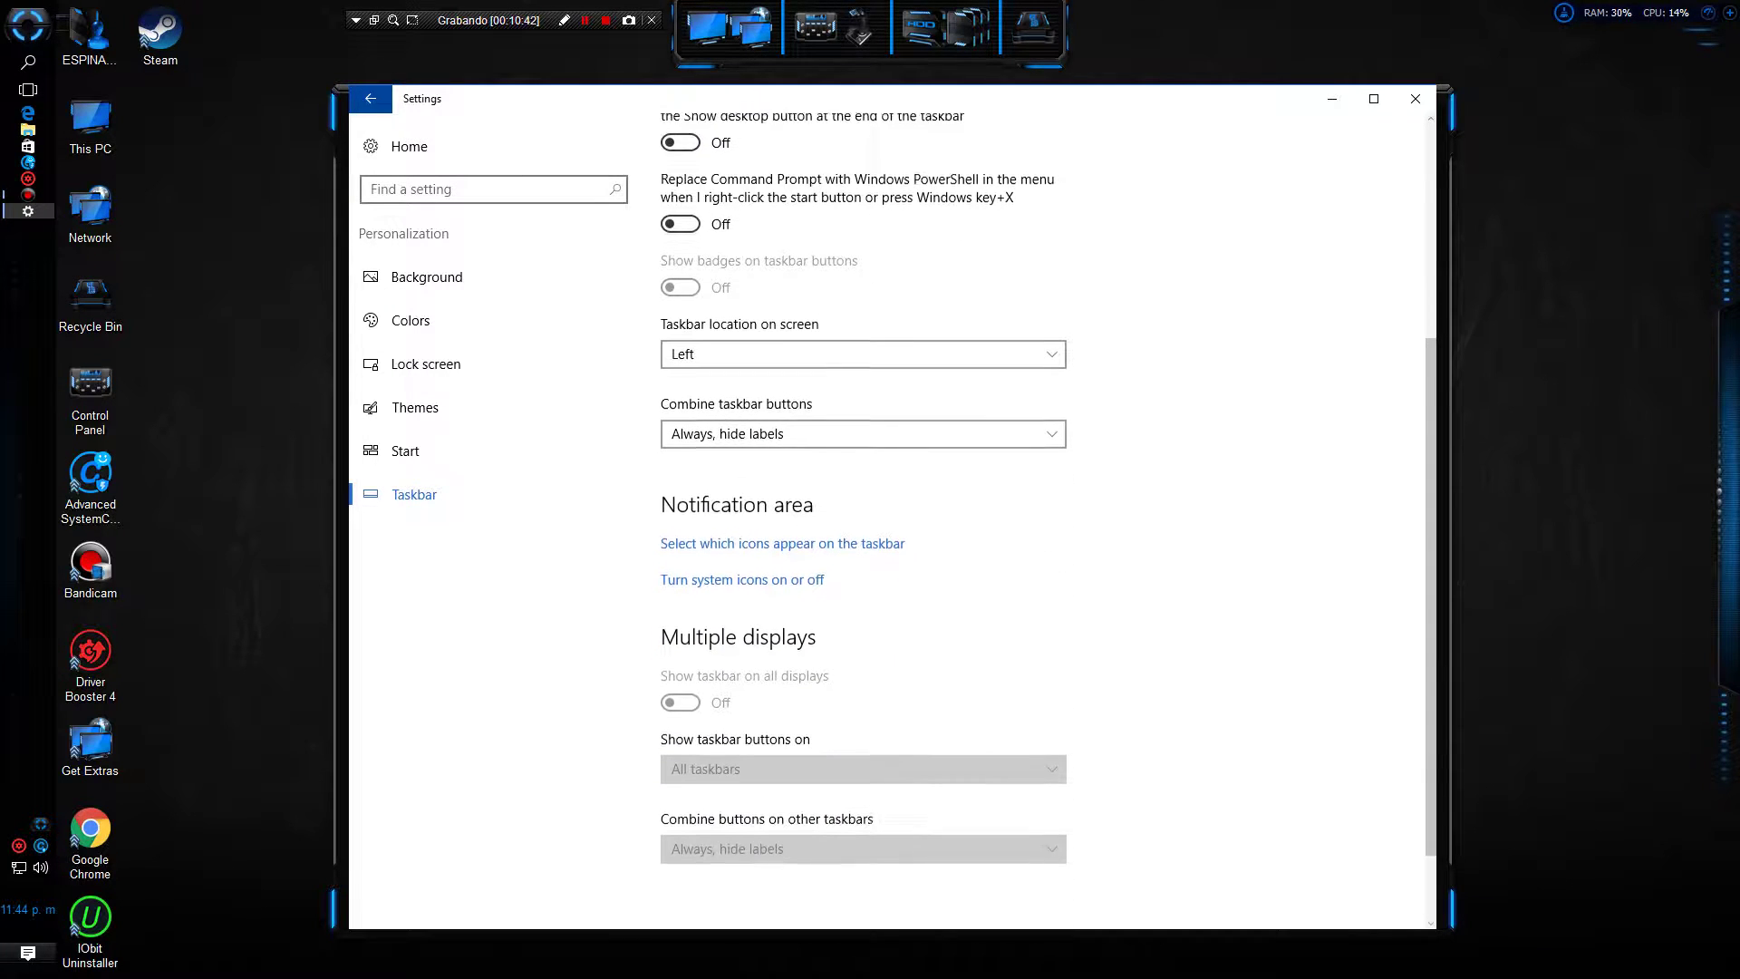
{"action": "scroll", "coordinate": [888, 521], "scroll_direction": "down", "scroll_amount": 2}
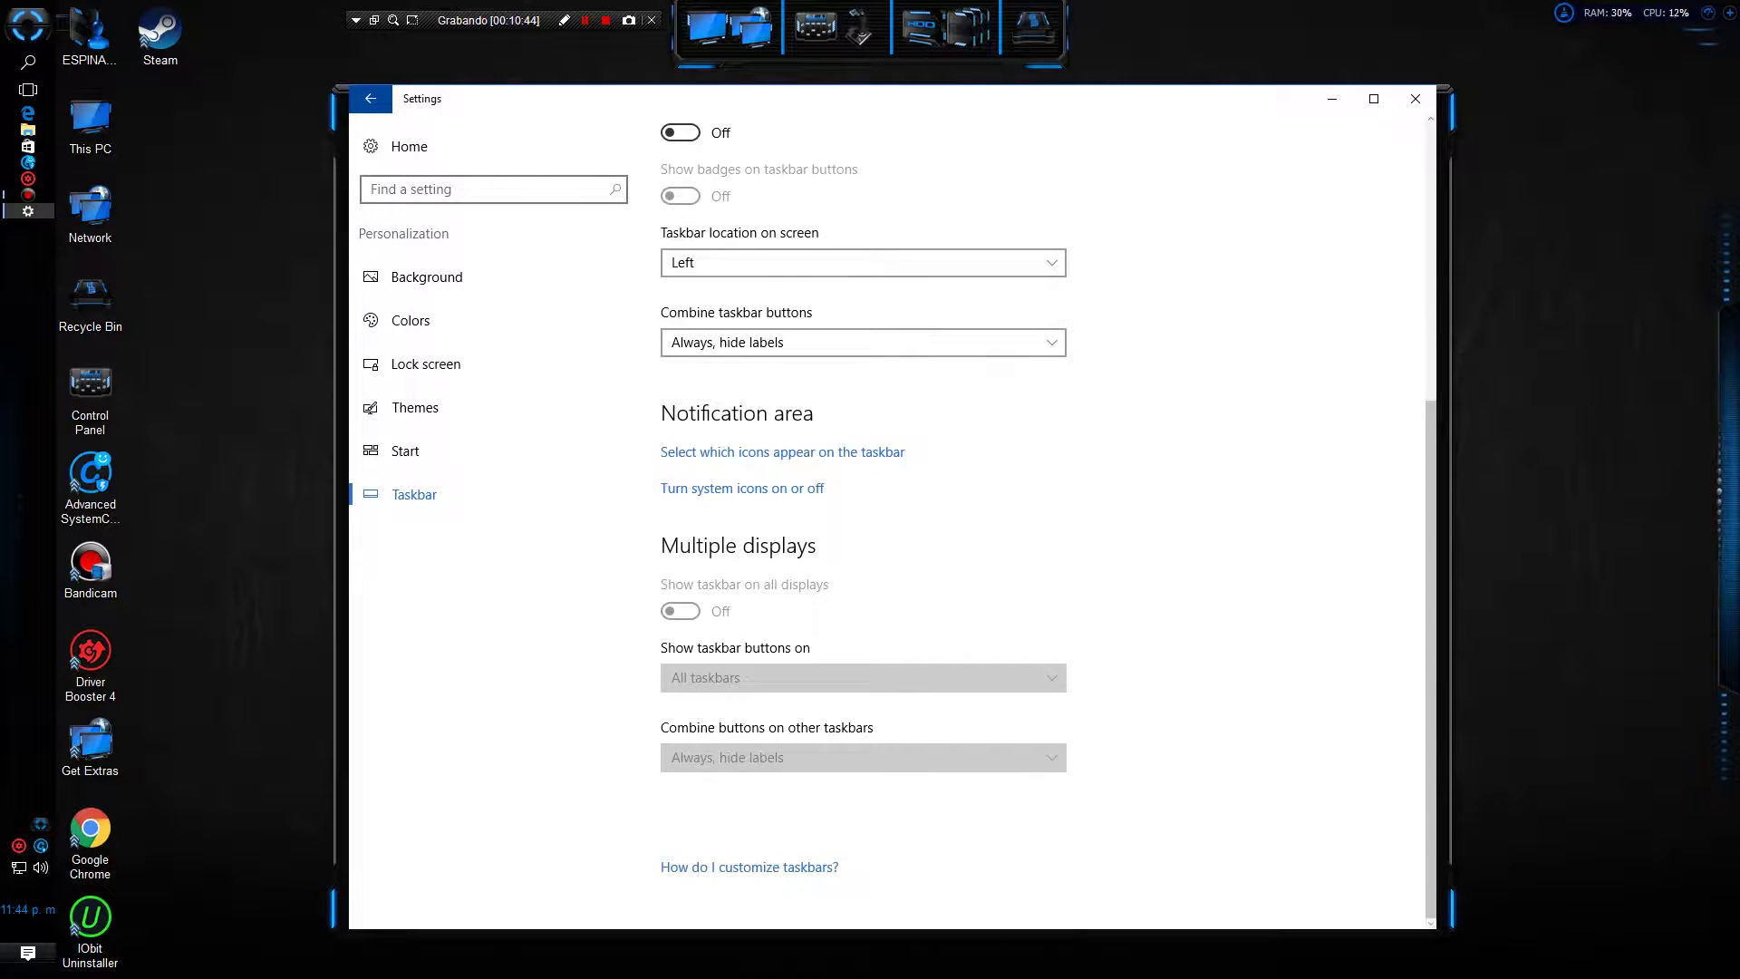
{"action": "left_click", "coordinate": [1414, 98]}
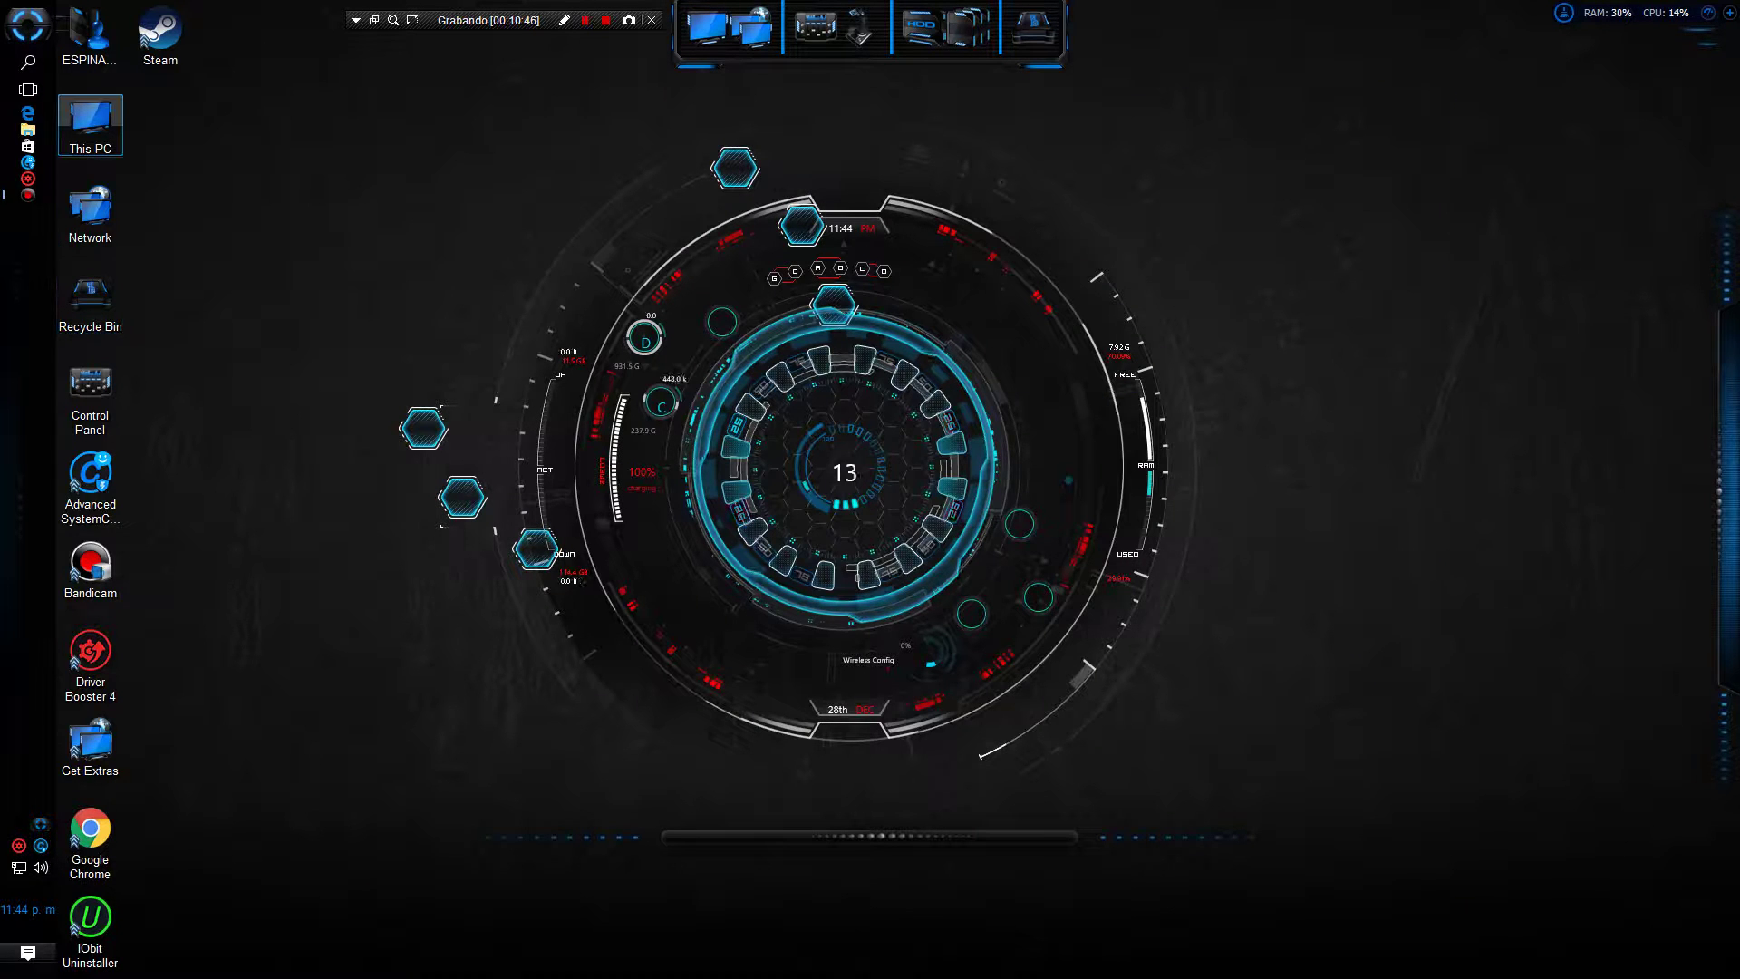
Move This PC, Steam, the user folder and Network to the top-right of the desktop
{"action": "left_click_drag", "start_coordinate": [91, 118], "coordinate": [1246, 196]}
{"action": "left_click_drag", "start_coordinate": [161, 32], "coordinate": [1288, 27]}
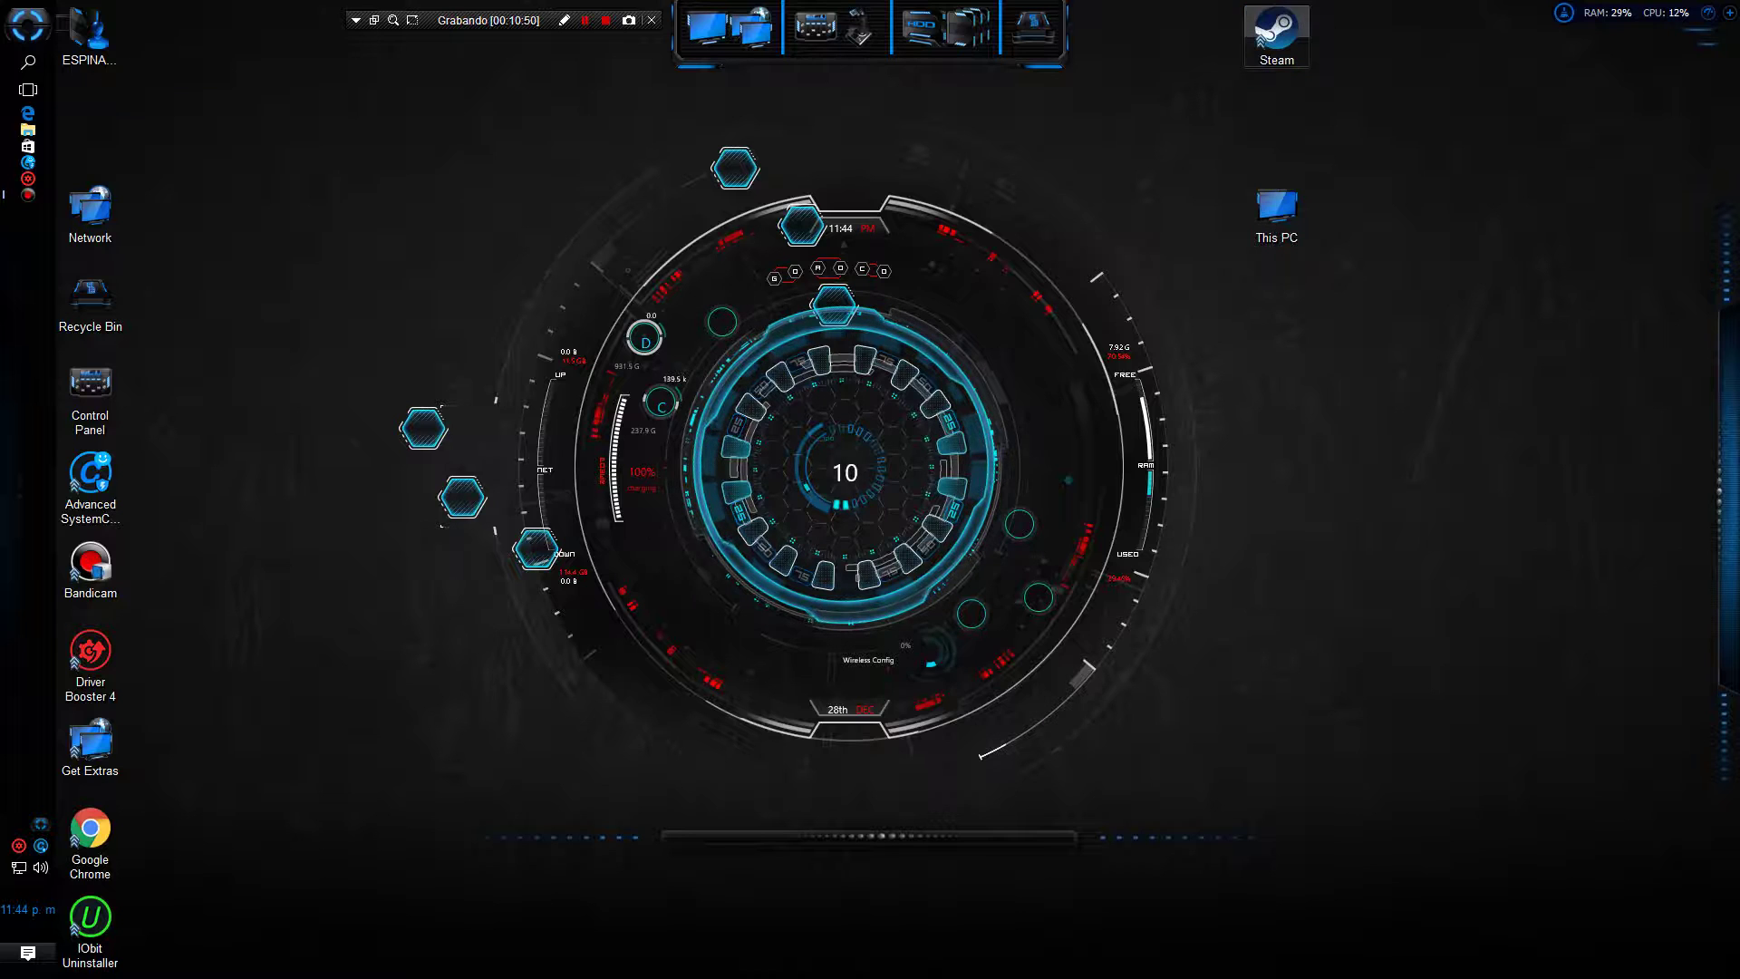
{"action": "left_click_drag", "start_coordinate": [90, 36], "coordinate": [1205, 41]}
{"action": "left_click_drag", "start_coordinate": [90, 206], "coordinate": [1346, 127]}
Line up Recycle Bin, Control Panel and Advanced SystemCare along the bottom-right corner
{"action": "left_click_drag", "start_coordinate": [90, 294], "coordinate": [1695, 934]}
{"action": "left_click_drag", "start_coordinate": [89, 385], "coordinate": [1624, 929]}
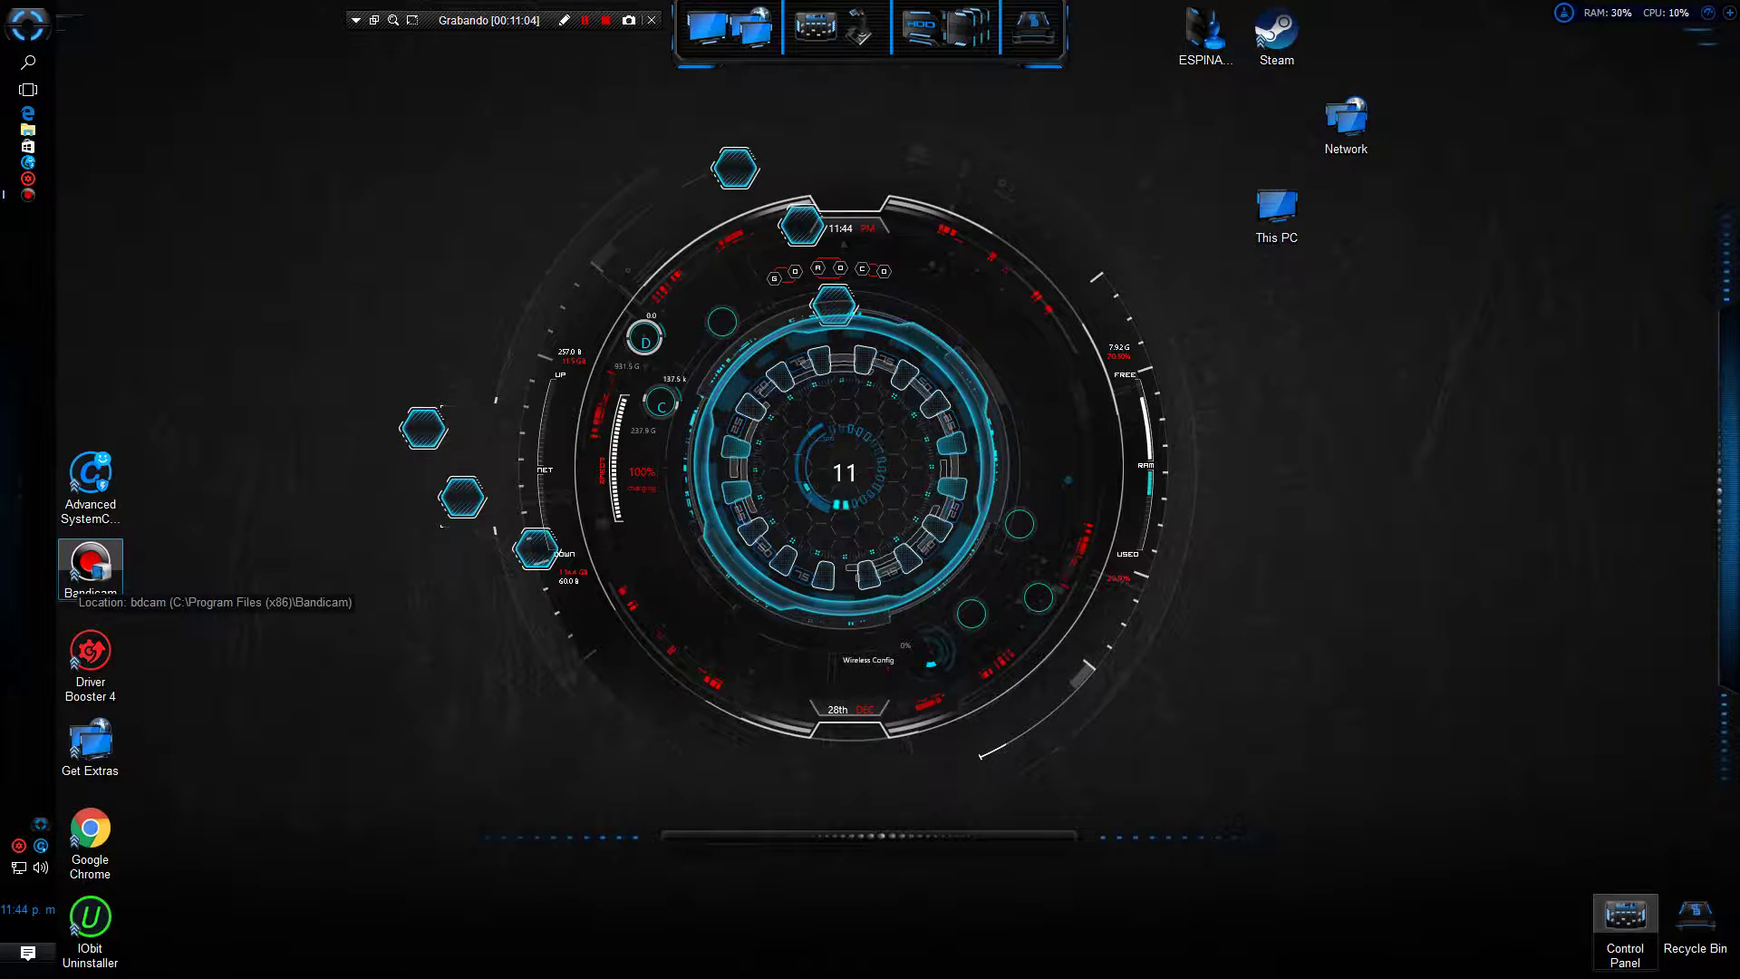
{"action": "left_click_drag", "start_coordinate": [91, 480], "coordinate": [1556, 919]}
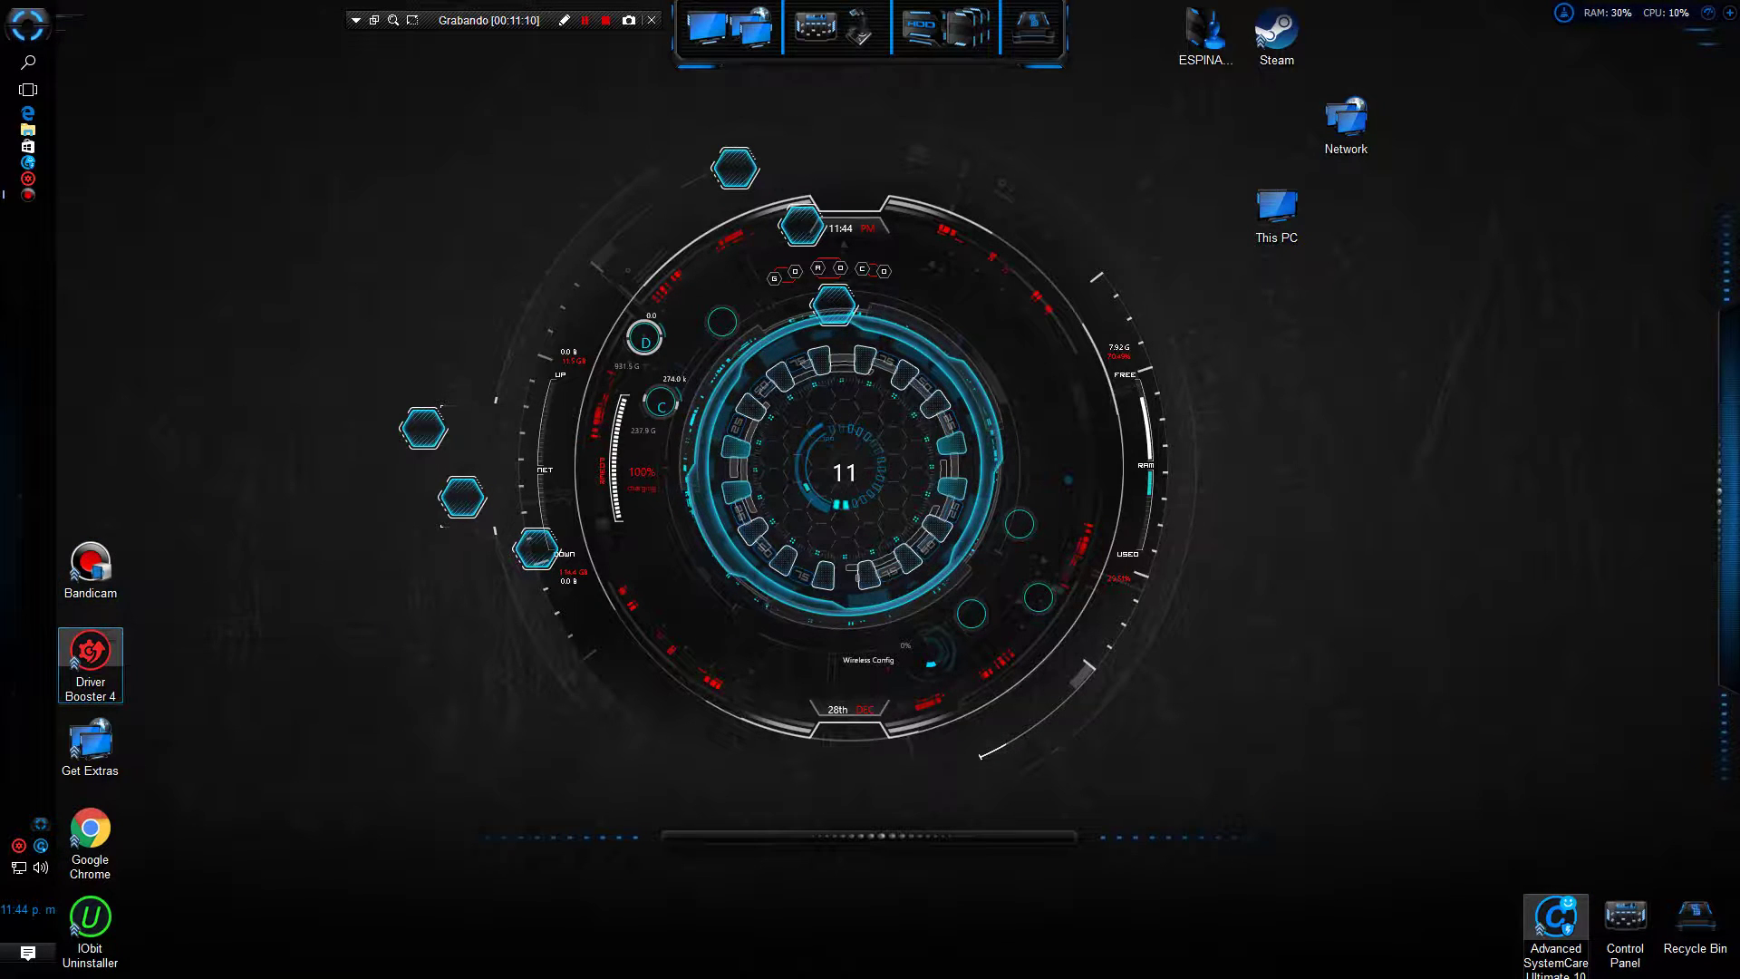
{"action": "mouse_move", "coordinate": [90, 651]}
{"action": "left_mouse_down"}
{"action": "mouse_move", "coordinate": [74, 459]}
{"action": "mouse_move", "coordinate": [97, 644]}
{"action": "left_mouse_up"}
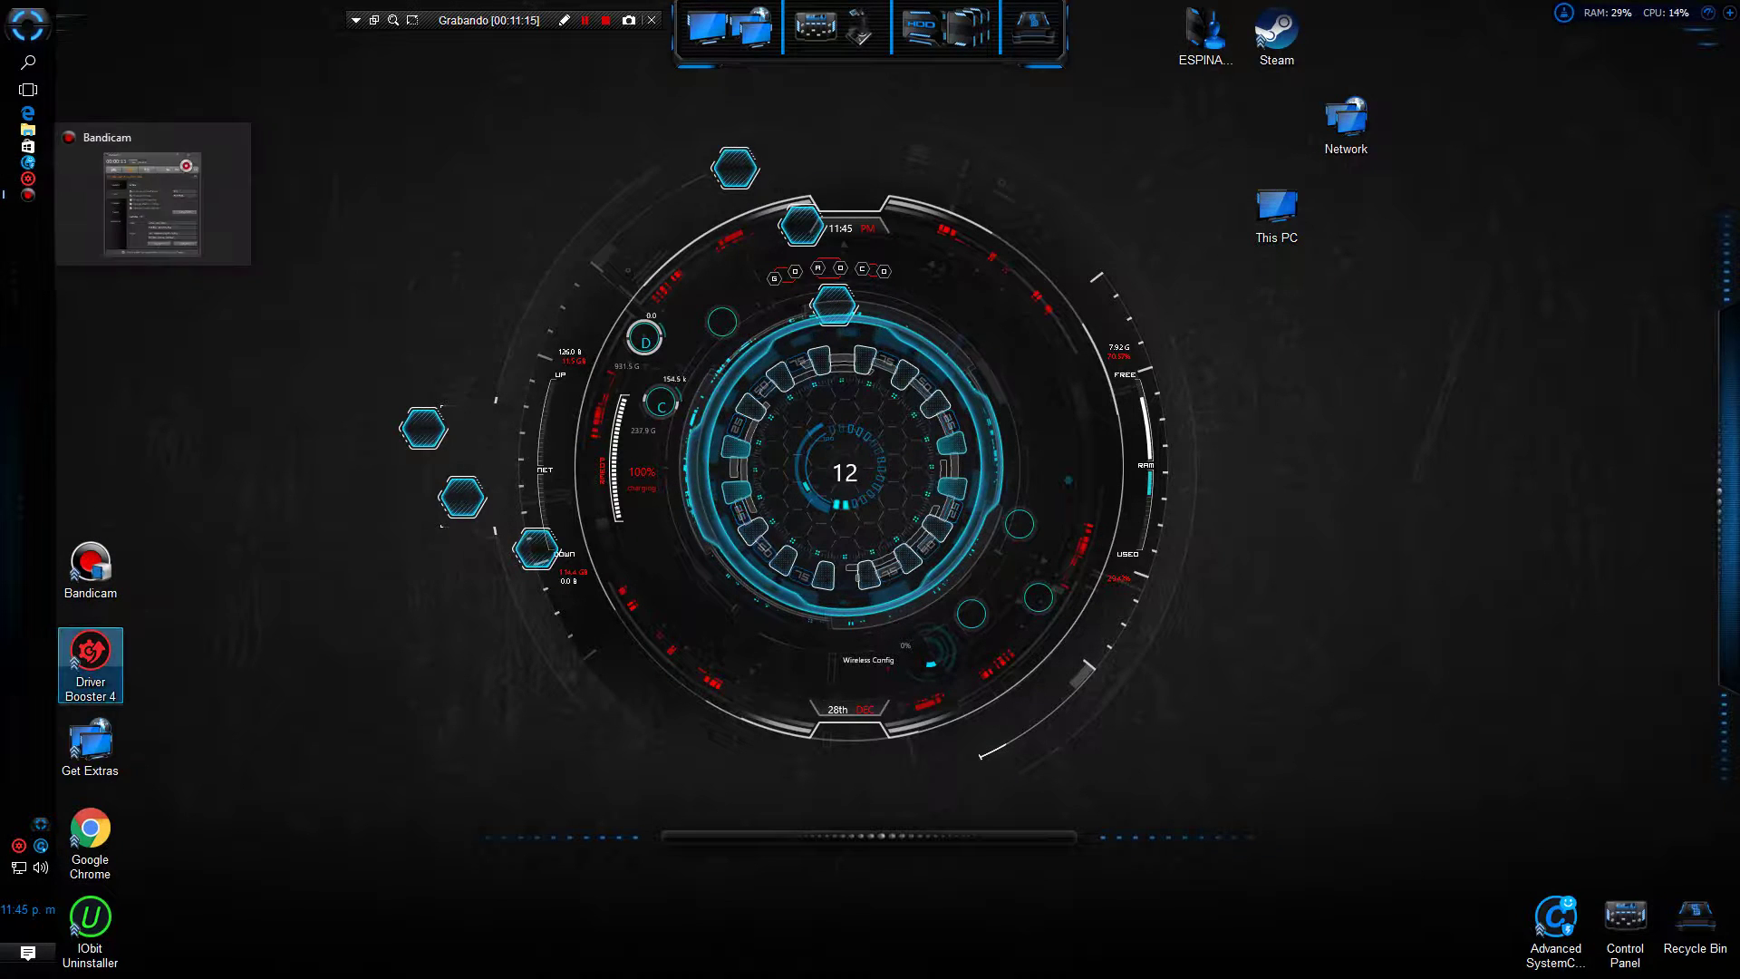
Pin Google Chrome to the taskbar and delete the IObit Uninstaller shortcut
{"action": "left_click_drag", "start_coordinate": [90, 838], "coordinate": [30, 240]}
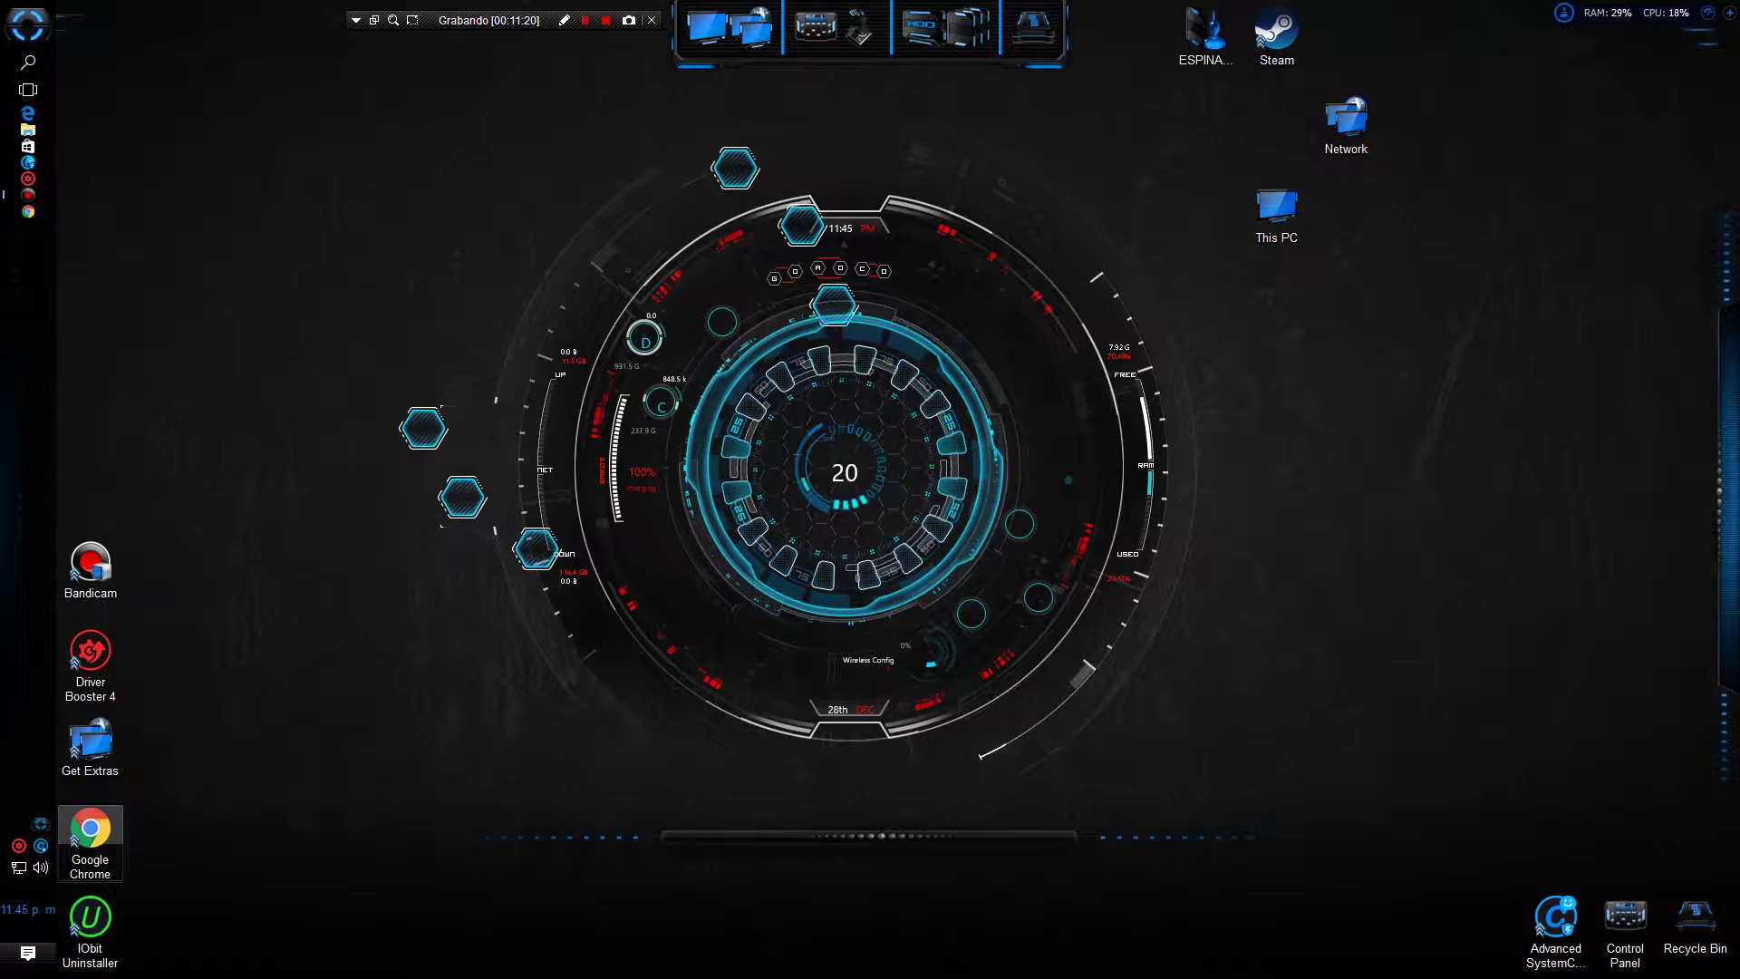
{"action": "left_click_drag", "start_coordinate": [91, 917], "coordinate": [229, 563]}
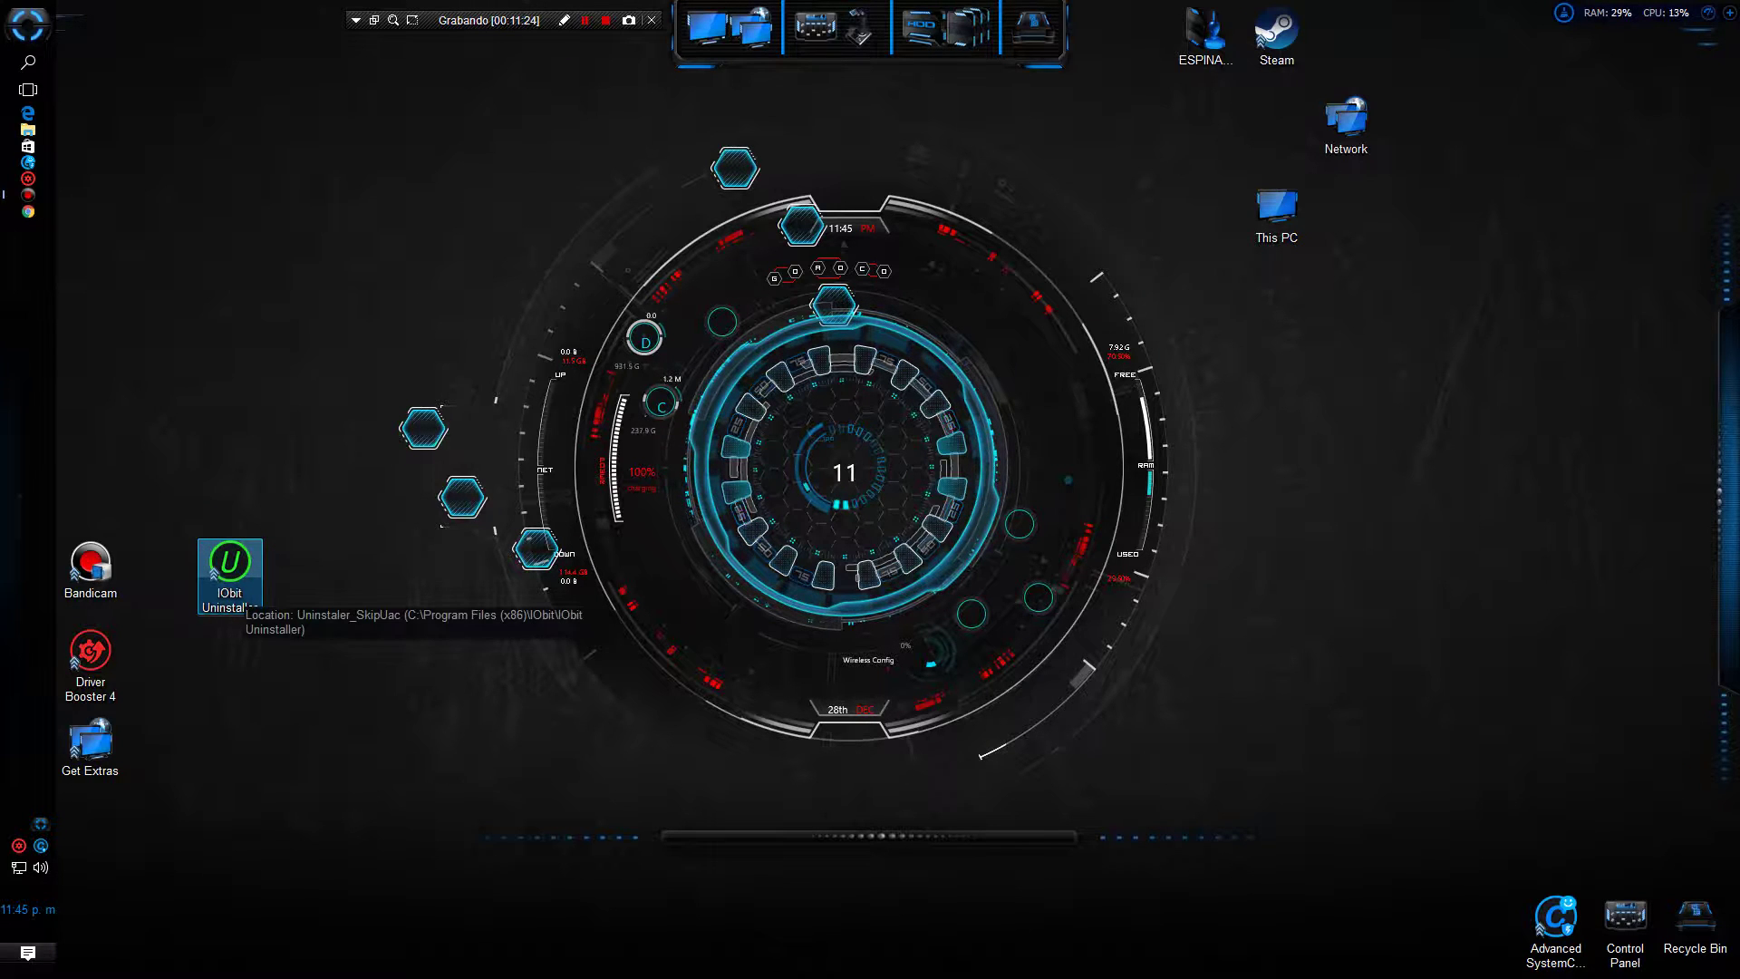
{"action": "key", "text": "Delete"}
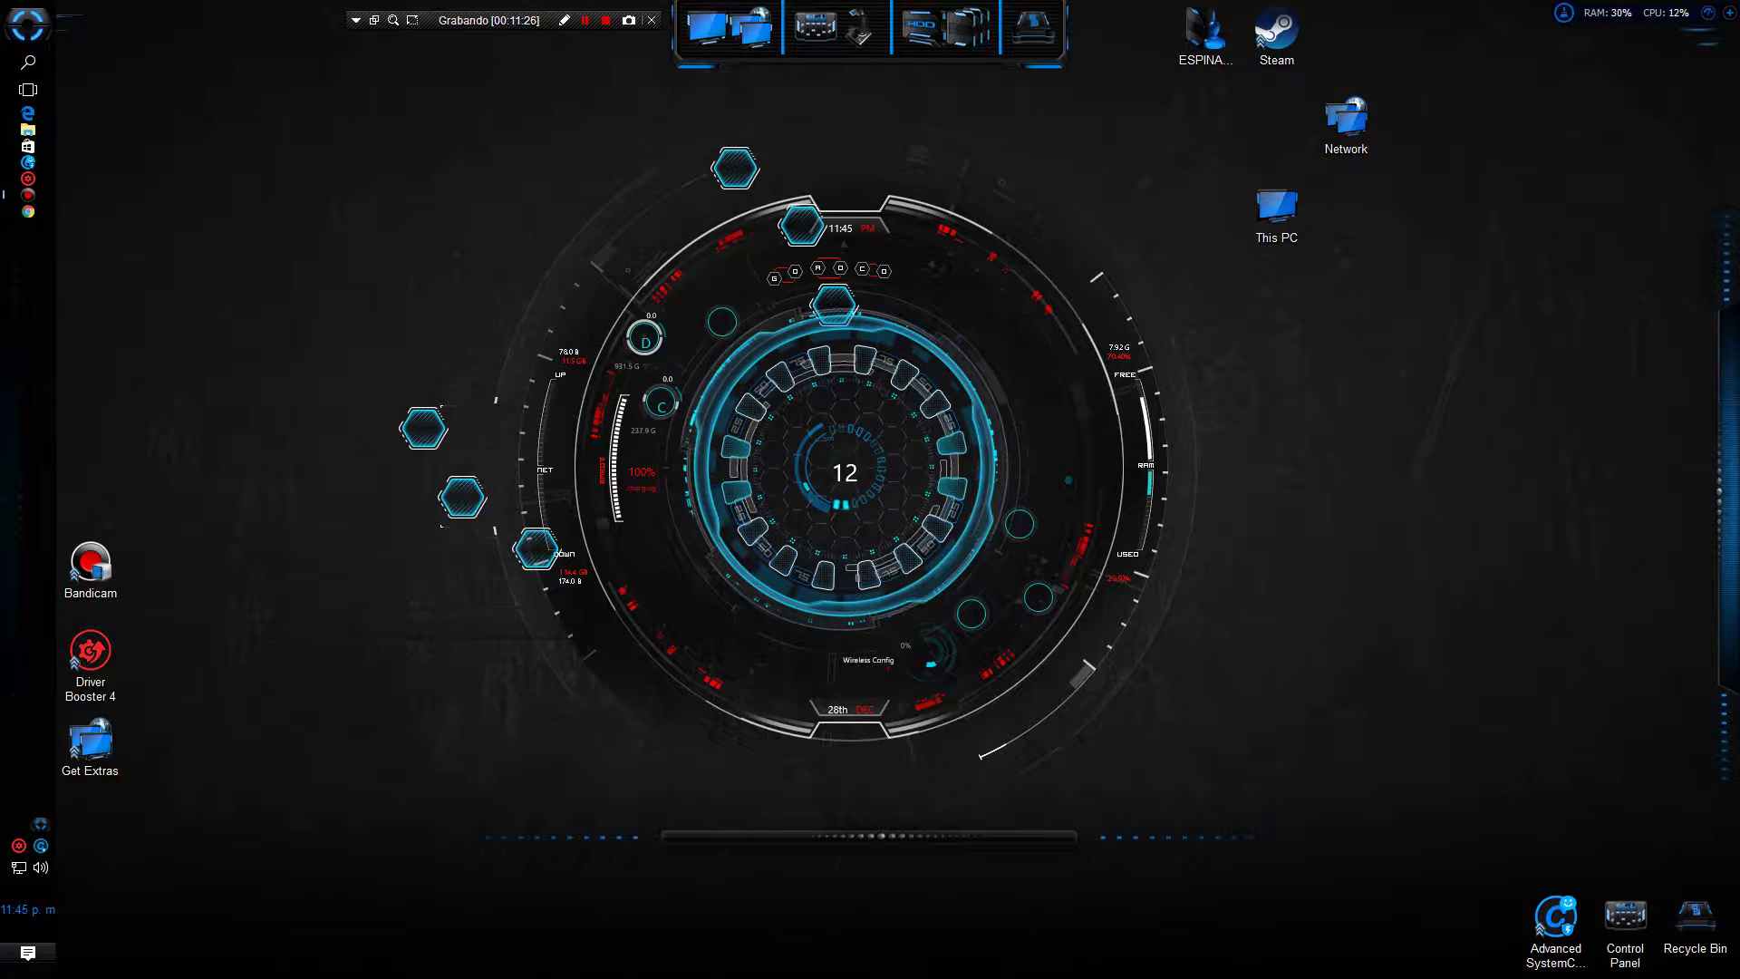
Add Driver Booster 4, Bandicam and Get Extras to the bottom row; move Network and This PC bottom-right
{"action": "left_click_drag", "start_coordinate": [107, 671], "coordinate": [1279, 926]}
{"action": "left_click_drag", "start_coordinate": [90, 564], "coordinate": [1477, 926]}
{"action": "left_click_drag", "start_coordinate": [89, 743], "coordinate": [1415, 923]}
{"action": "left_click_drag", "start_coordinate": [1277, 920], "coordinate": [1346, 923]}
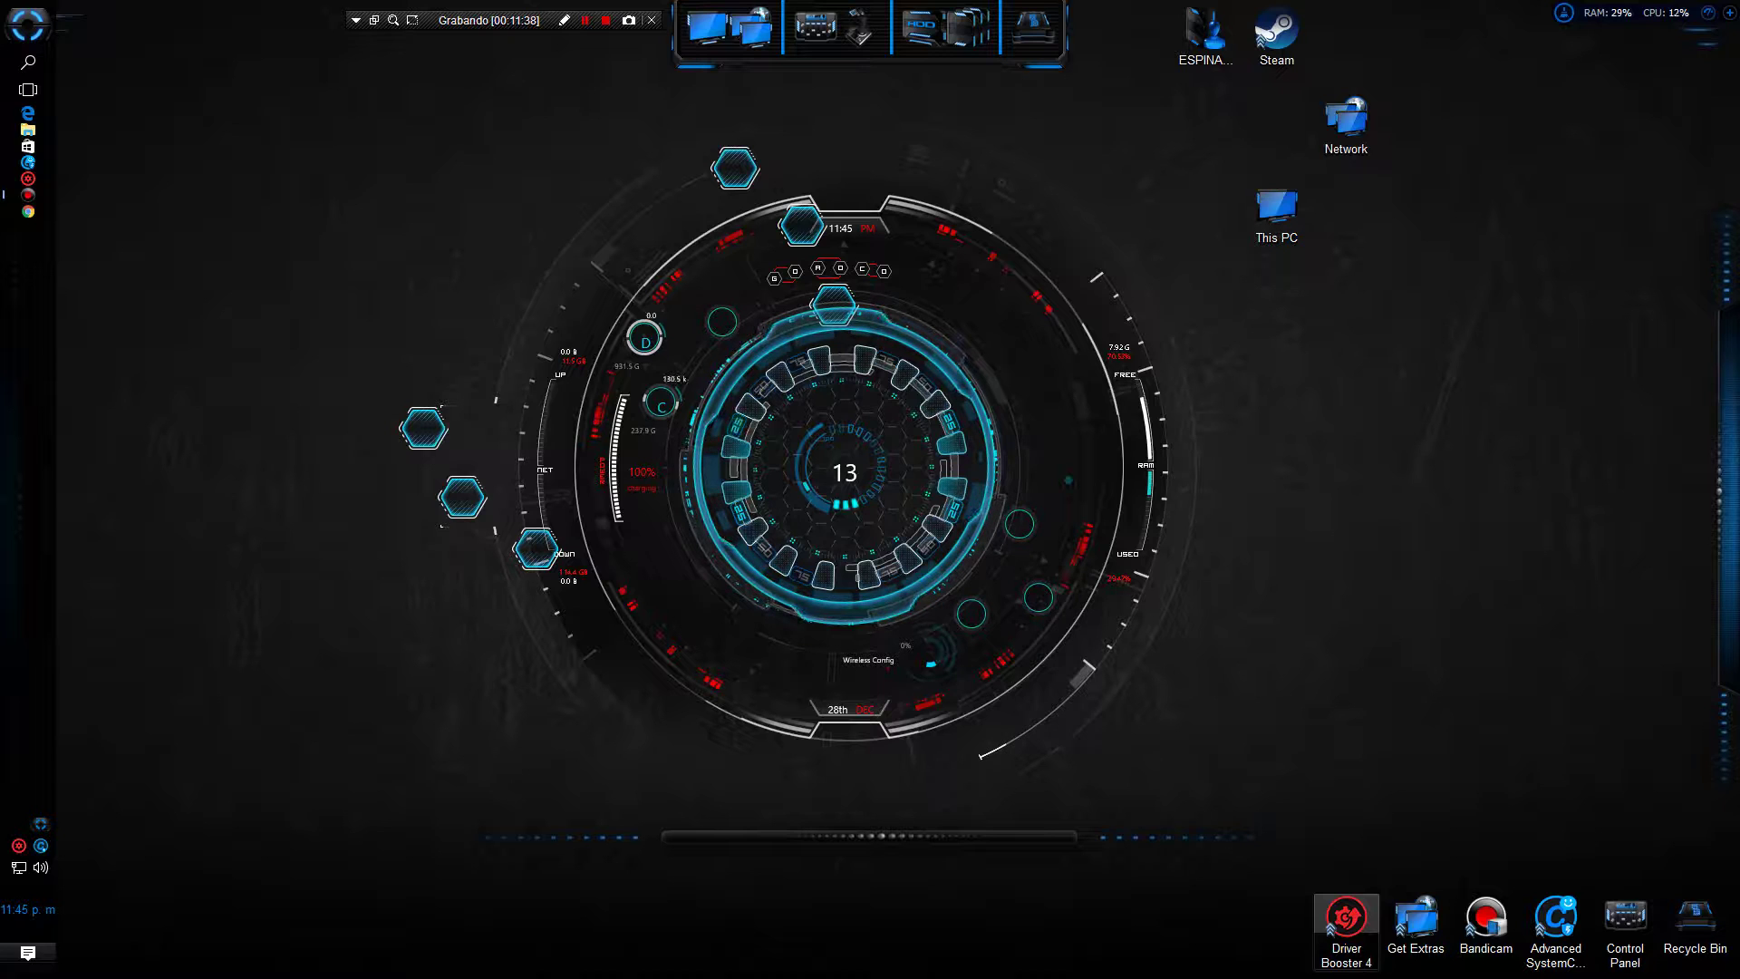
{"action": "left_click_drag", "start_coordinate": [1345, 122], "coordinate": [1695, 832]}
{"action": "left_click_drag", "start_coordinate": [1277, 210], "coordinate": [1676, 759]}
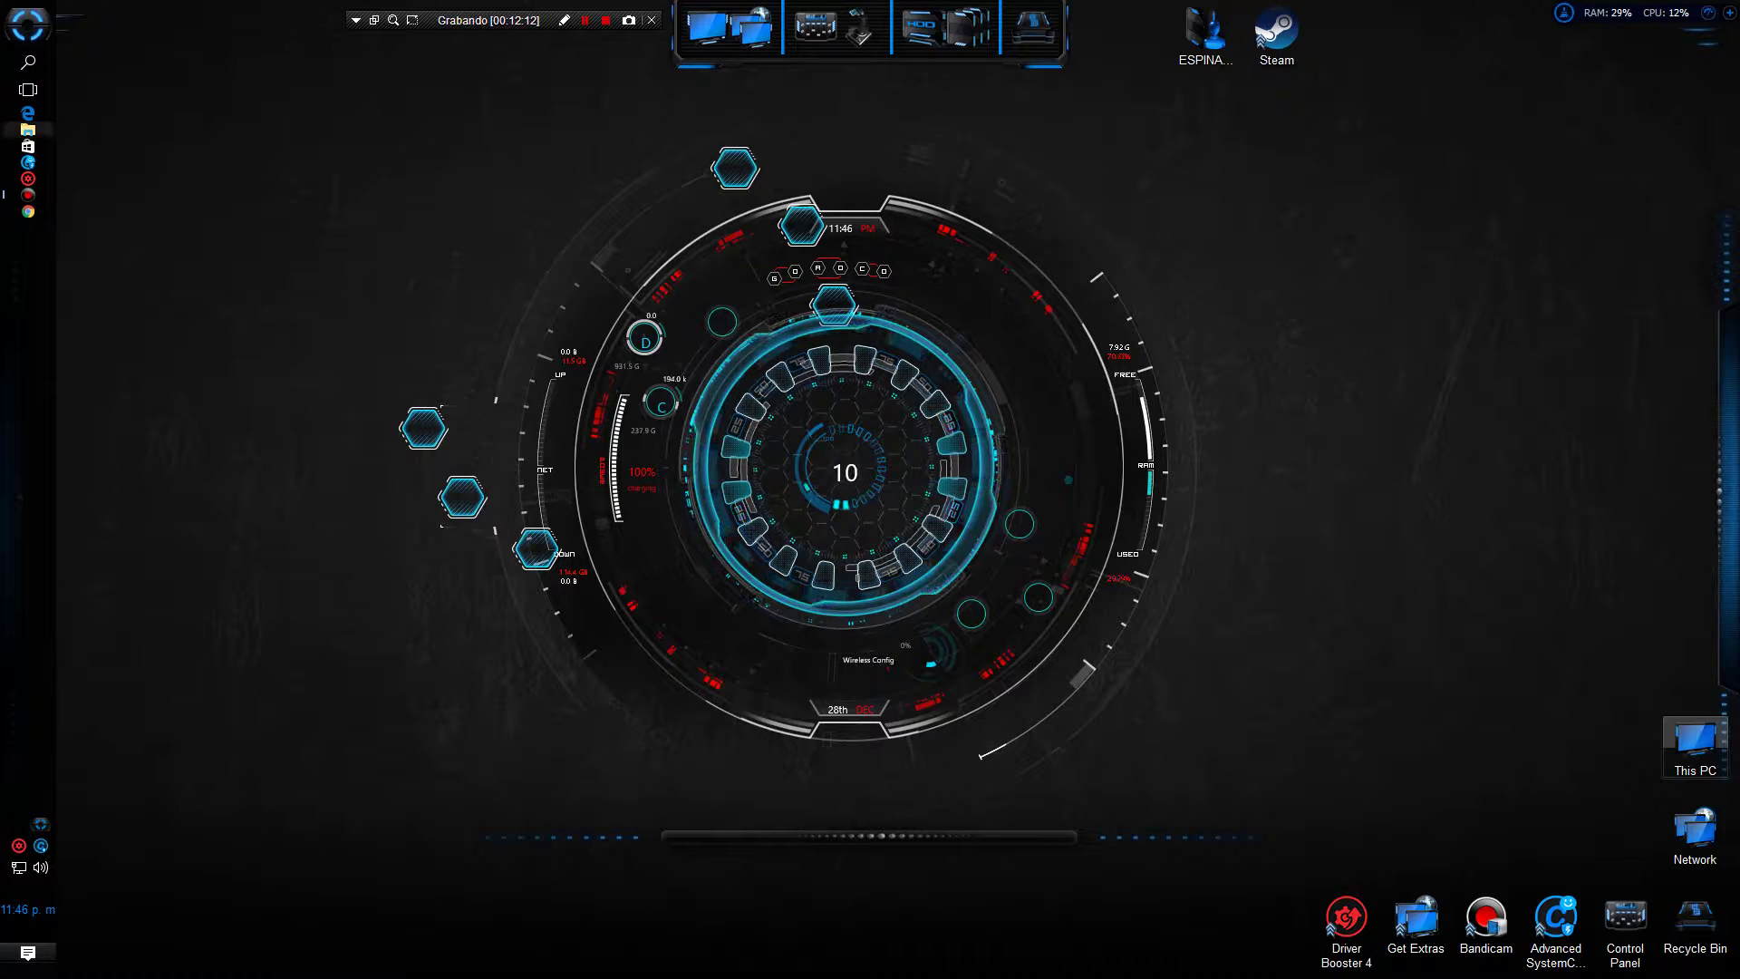
{"action": "left_click", "coordinate": [28, 130]}
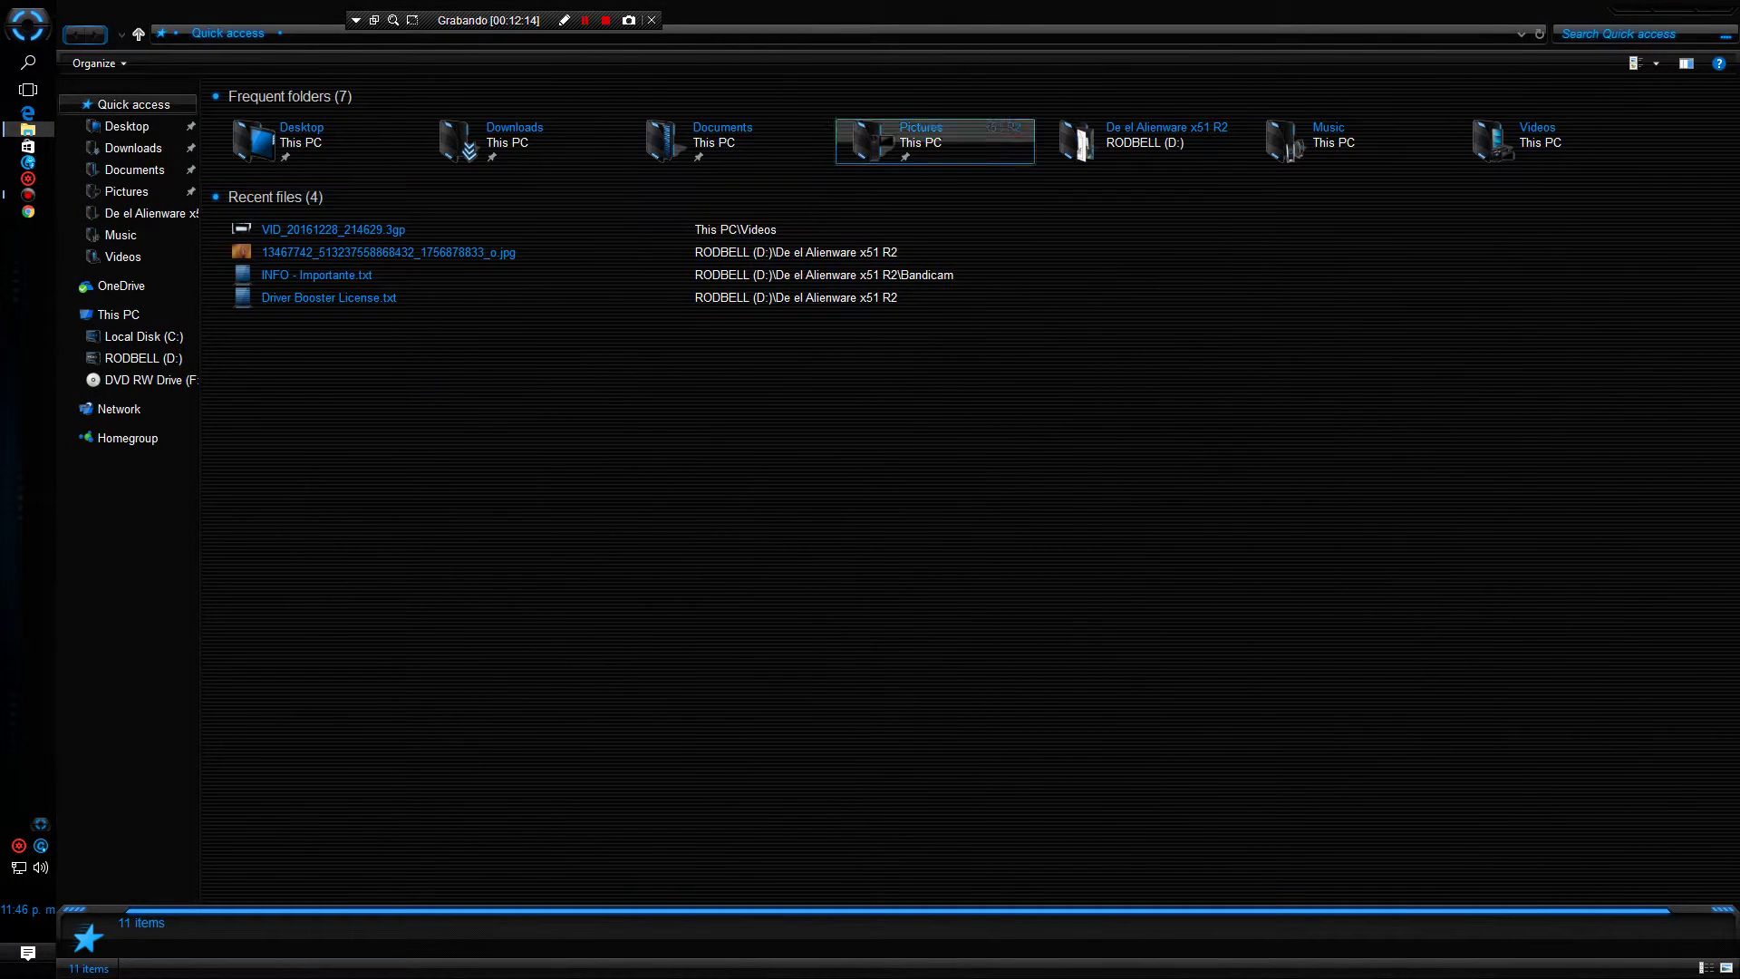
{"action": "left_click", "coordinate": [143, 358]}
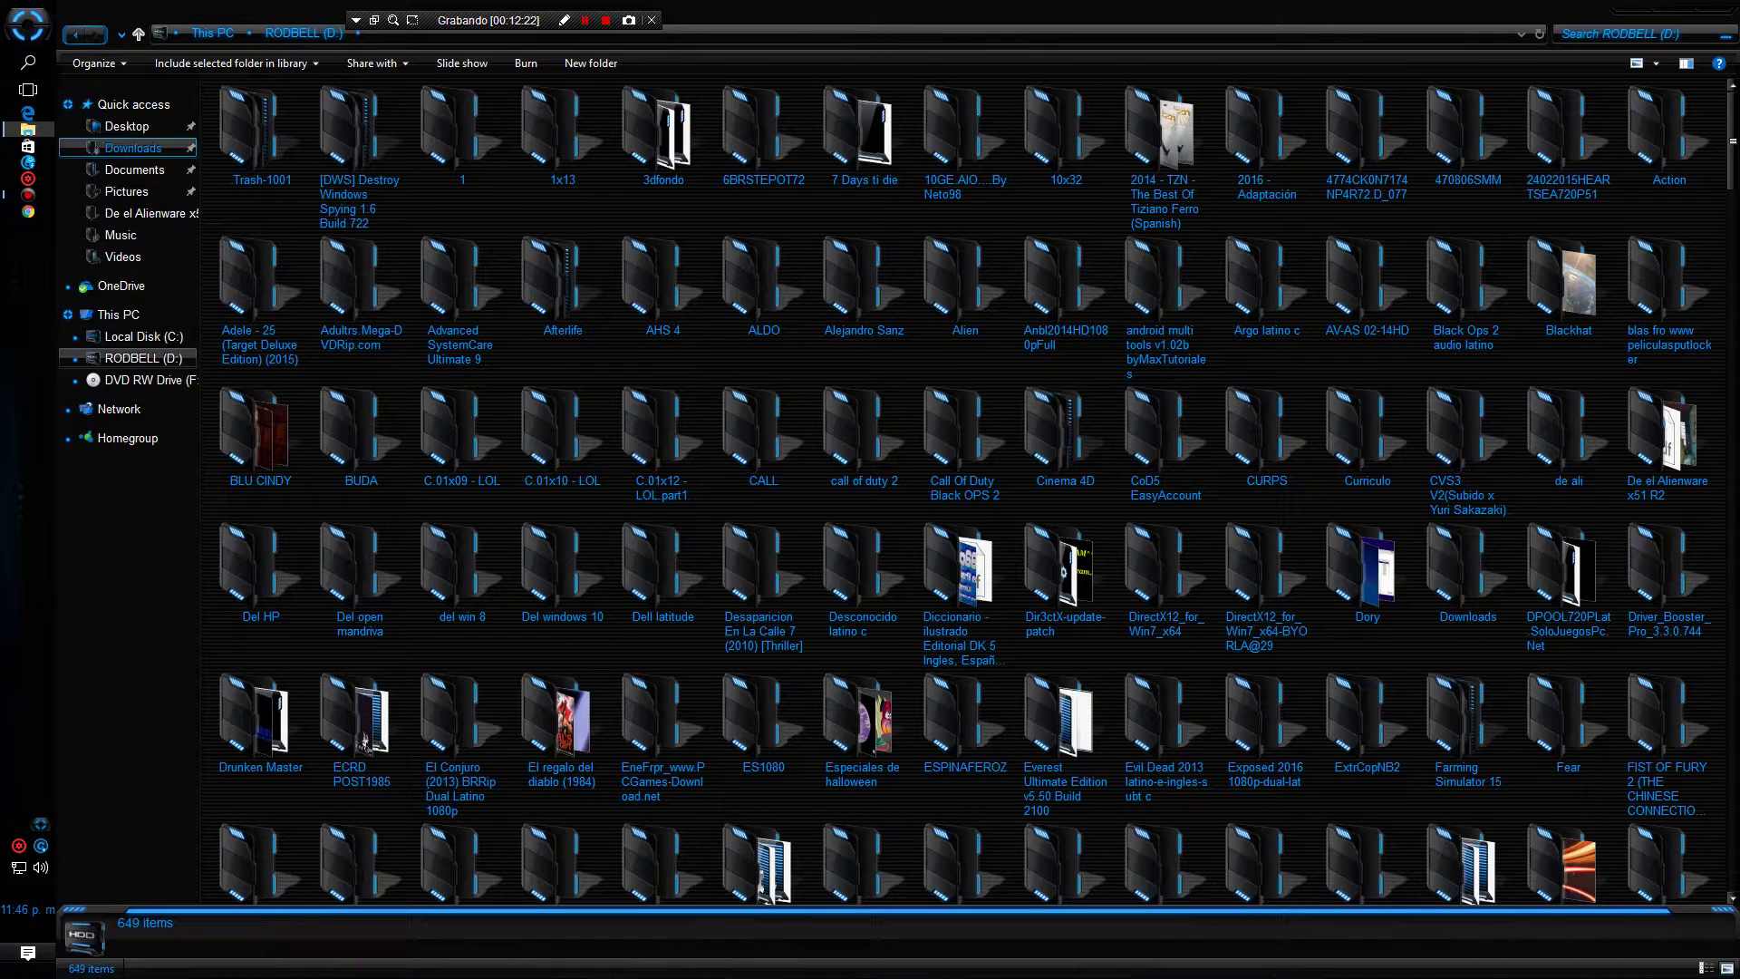
{"action": "left_click", "coordinate": [133, 148]}
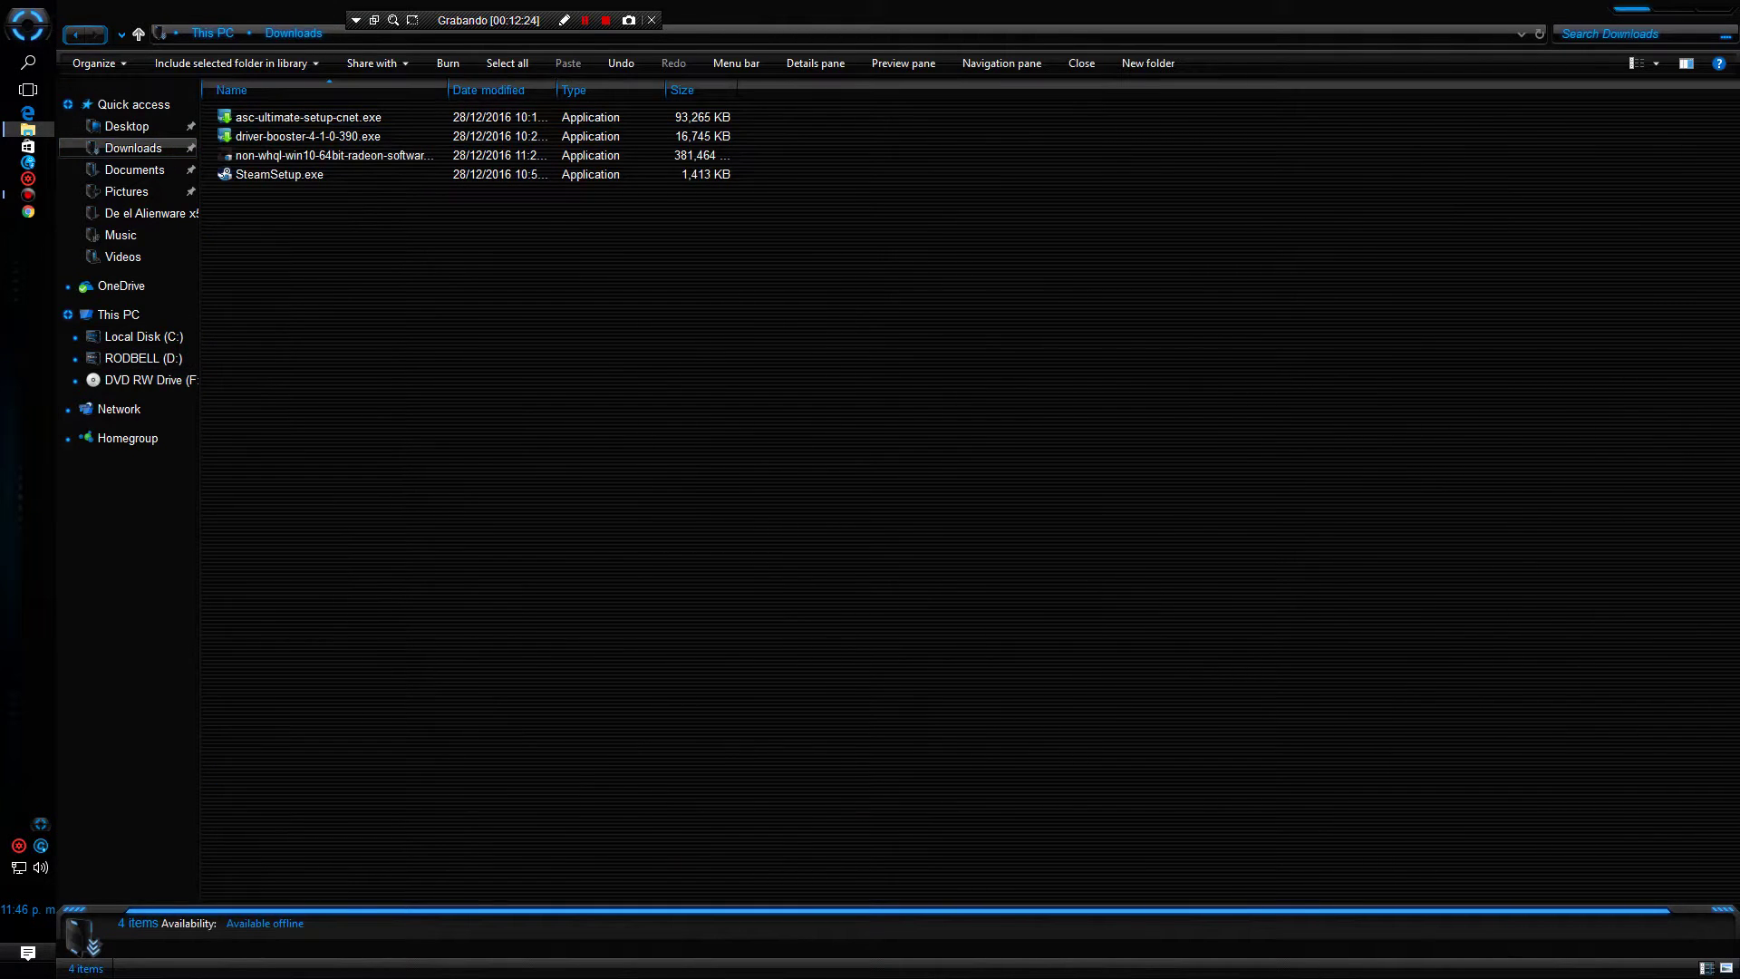
{"action": "left_click", "coordinate": [1631, 9]}
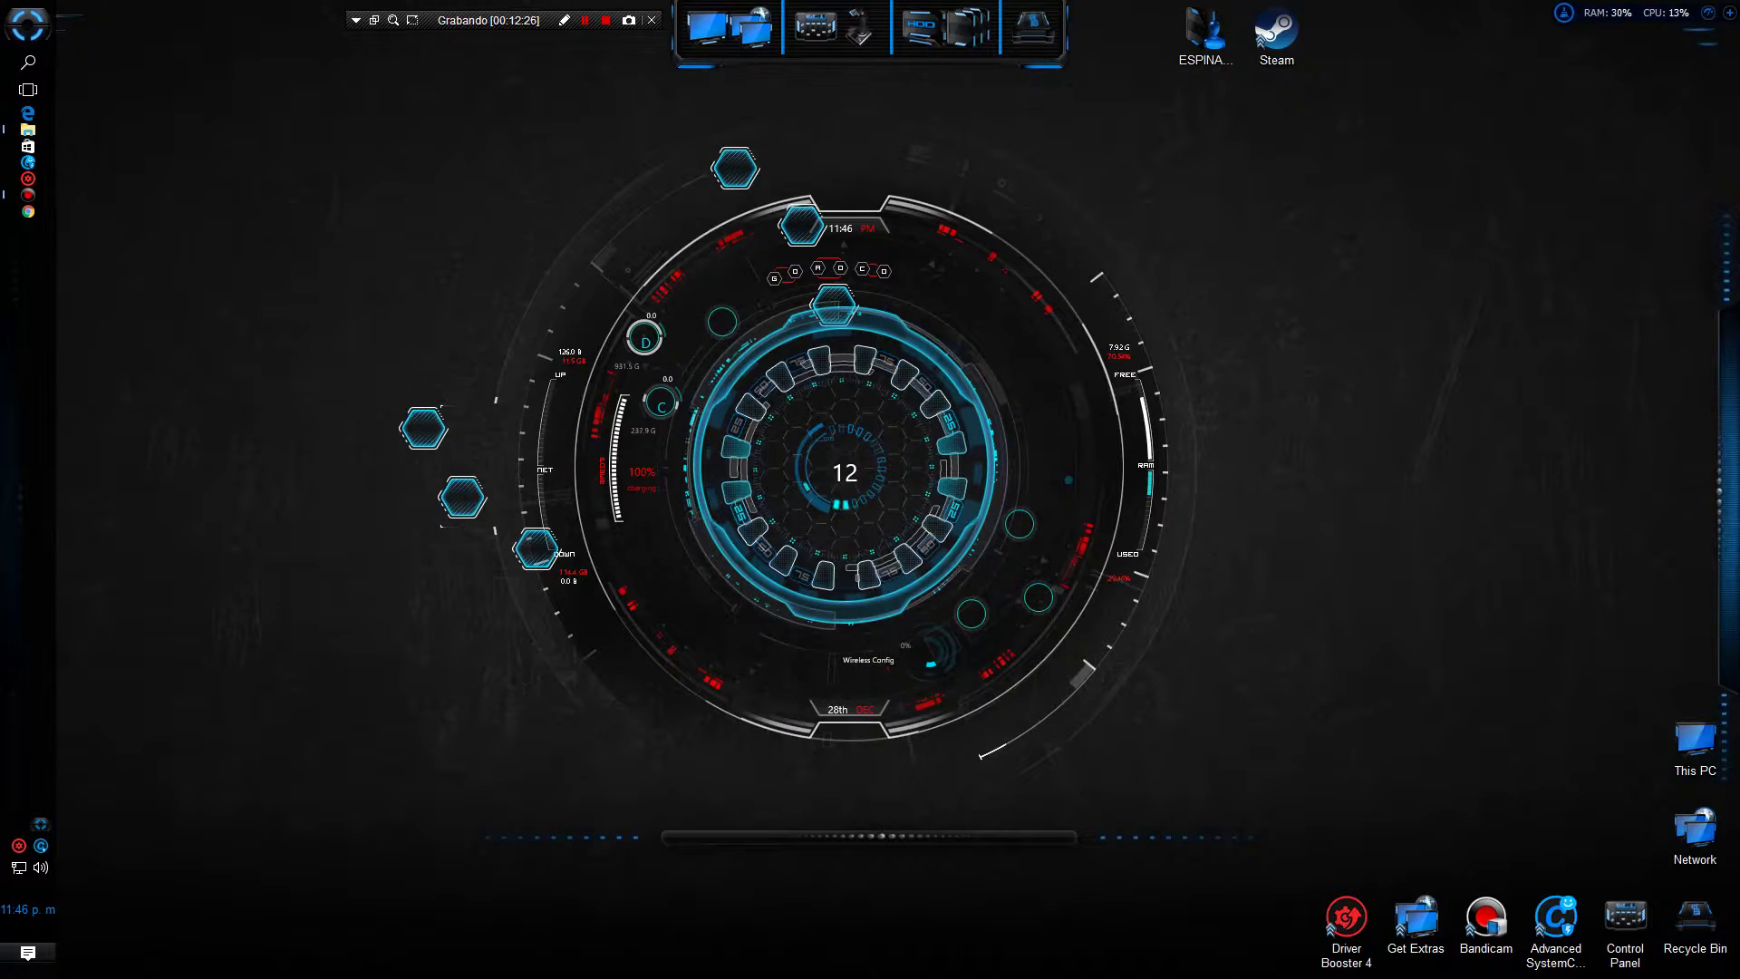